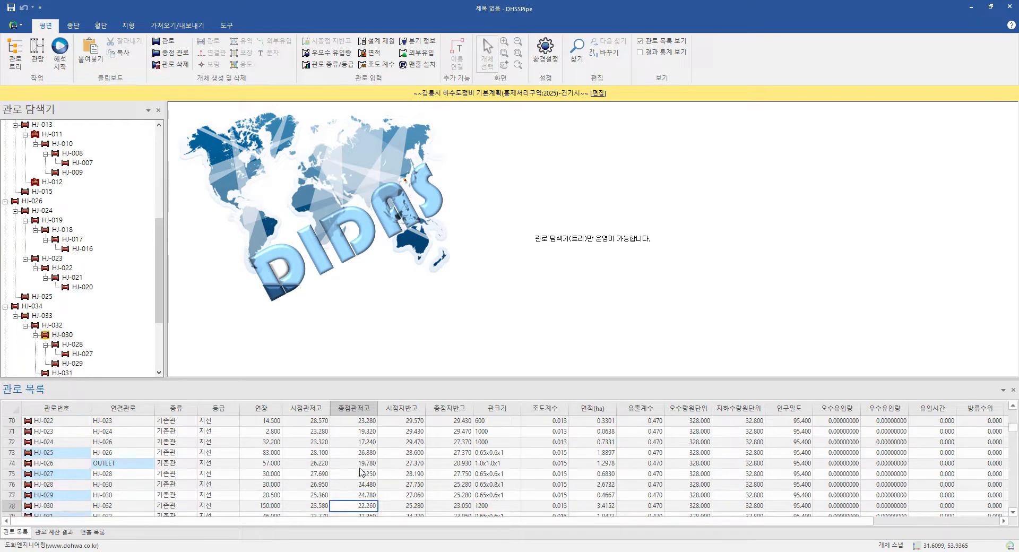
Step: Look through the pipe list down to pipe HJ-058
{"action": "key", "text": "Down"}
{"action": "key", "text": "Down"}
{"action": "key", "text": "Down"}
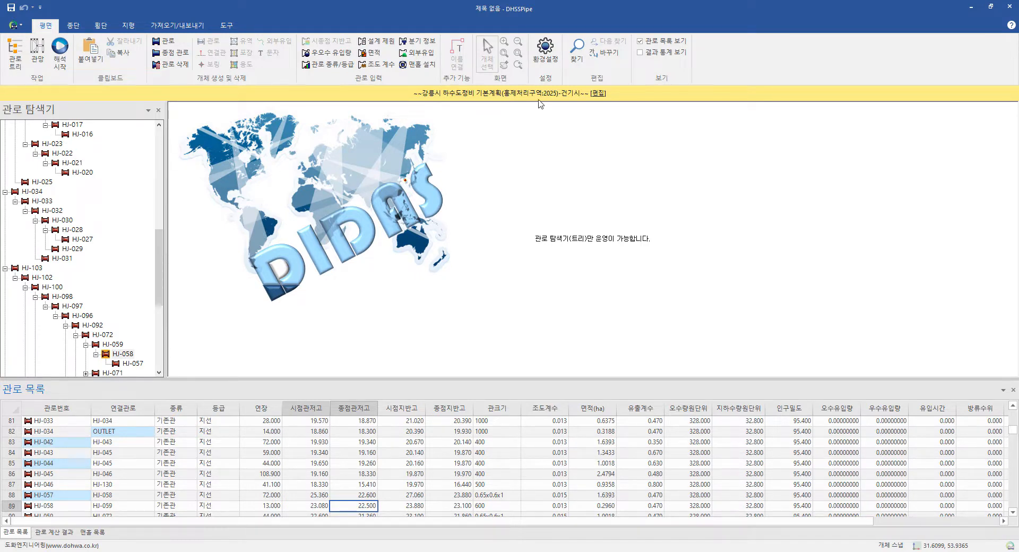
Step: Review the hydraulic analysis settings for calculation, sewage flow and stormwater flow in the environment options
{"action": "left_click", "coordinate": [547, 50]}
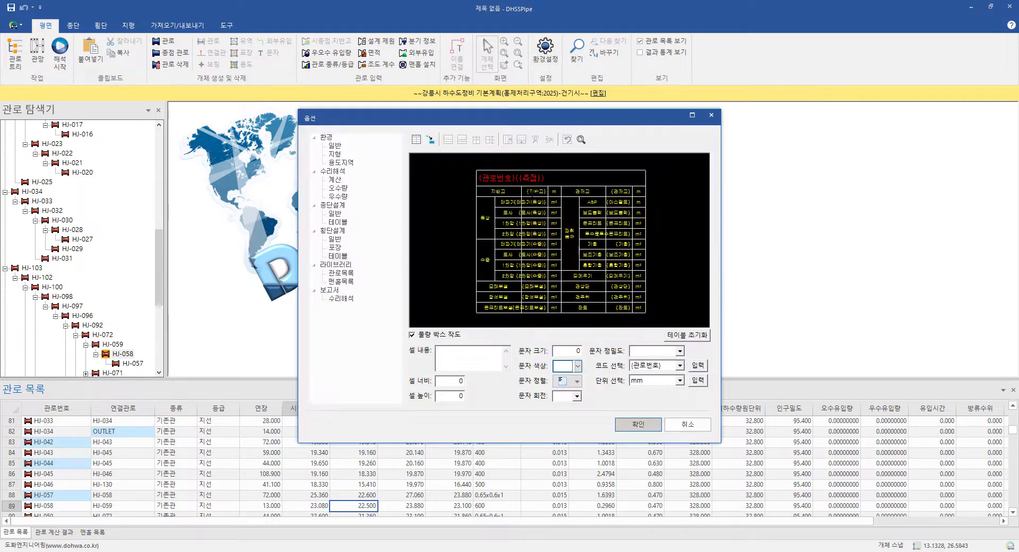
{"action": "left_click", "coordinate": [337, 182]}
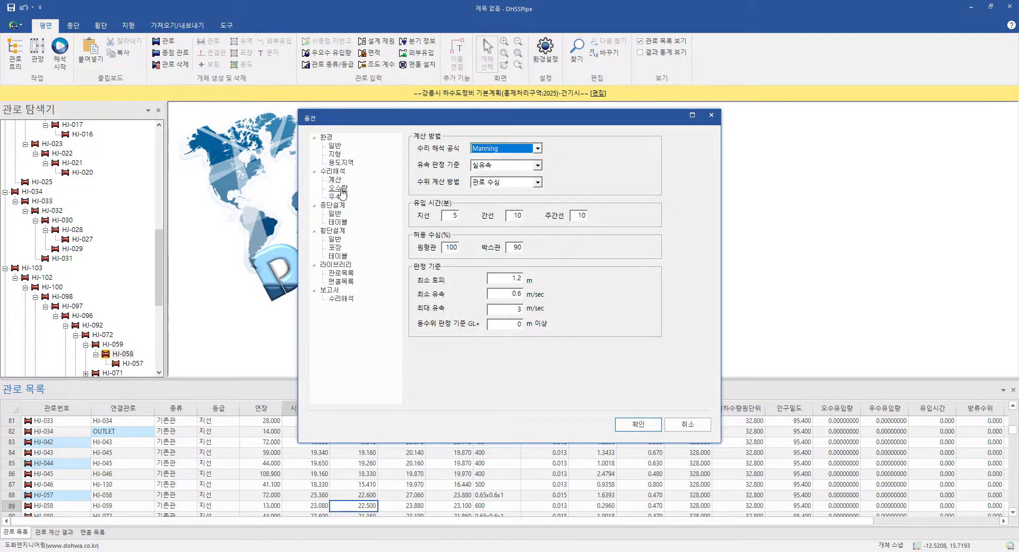
{"action": "left_click", "coordinate": [341, 188]}
{"action": "left_click", "coordinate": [341, 197]}
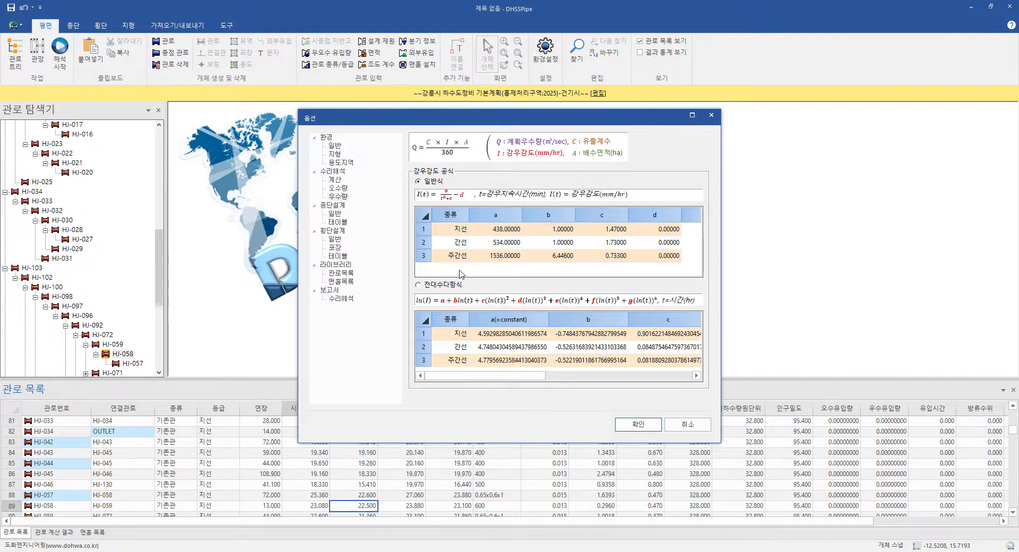
{"action": "left_click", "coordinate": [639, 424]}
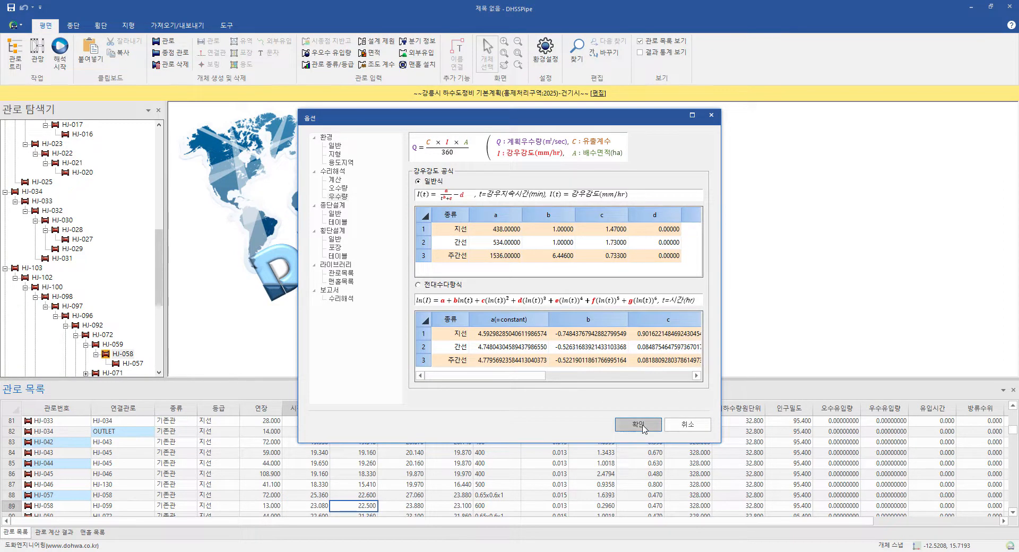
Step: Run the combined-sewer network analysis with the Manning formula, actual velocity criterion and pipe water depth method
{"action": "left_click", "coordinate": [66, 68]}
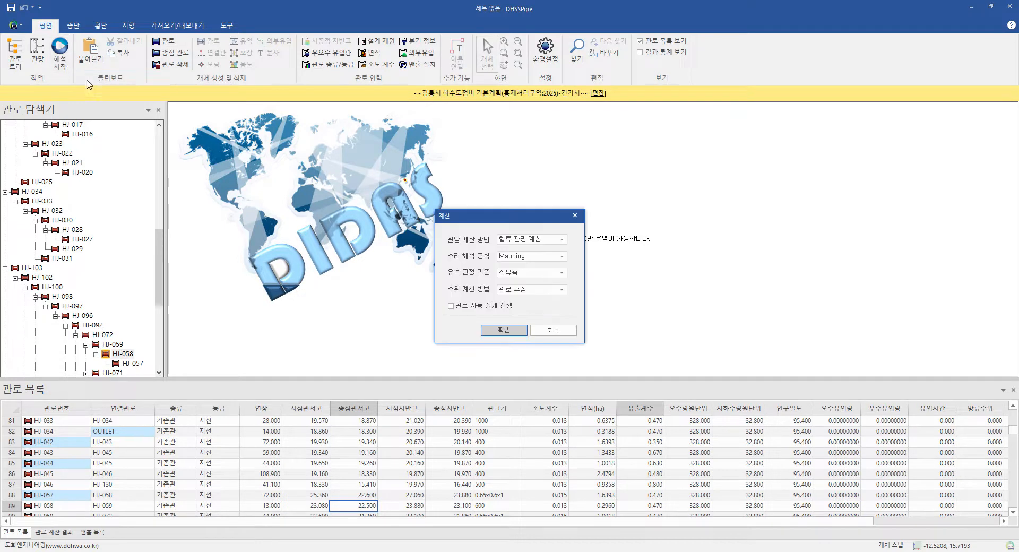
{"action": "left_click", "coordinate": [503, 330]}
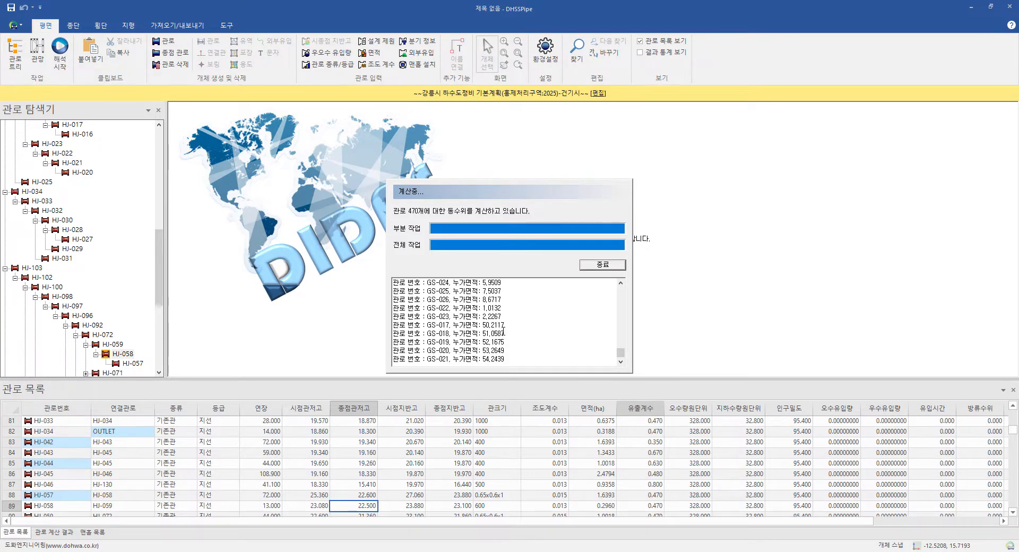
{"action": "left_click", "coordinate": [604, 268]}
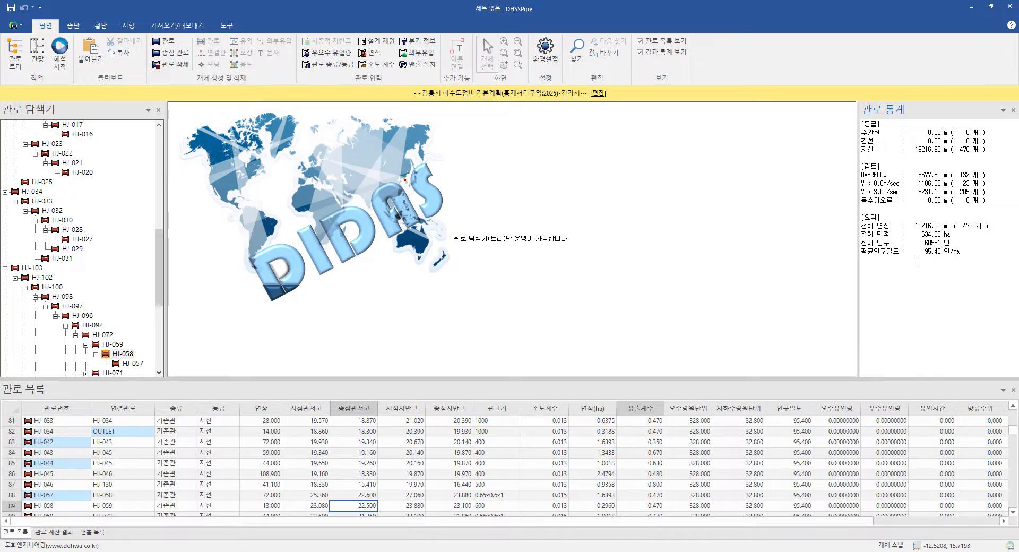
Step: Display the route list together with the longitudinal profile view
{"action": "left_click", "coordinate": [74, 27]}
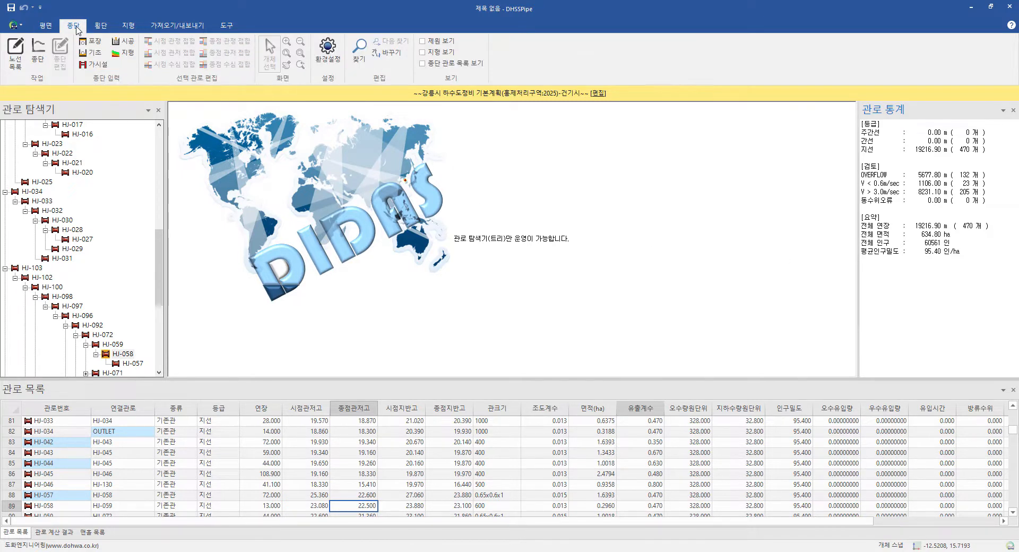
{"action": "left_click", "coordinate": [16, 53]}
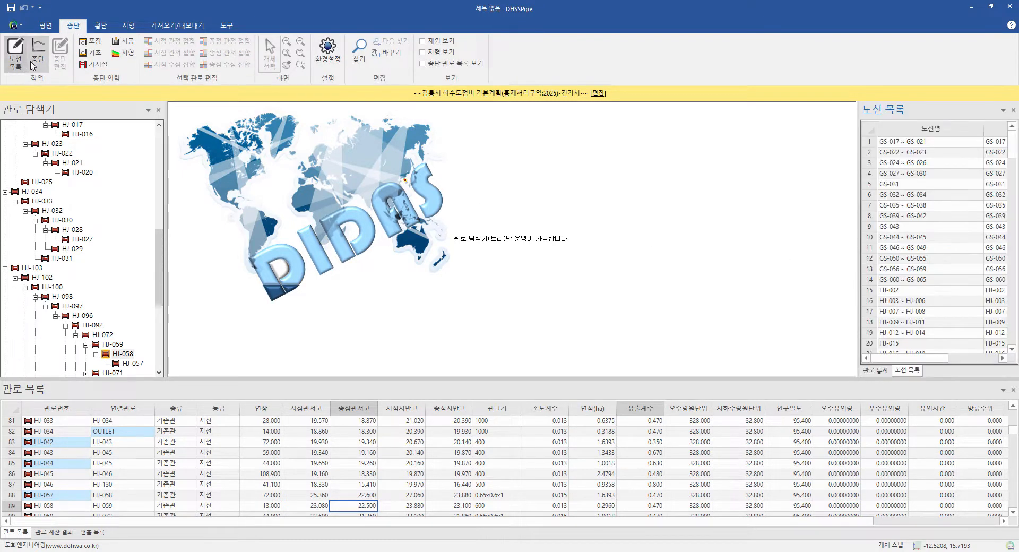
{"action": "left_click", "coordinate": [33, 65]}
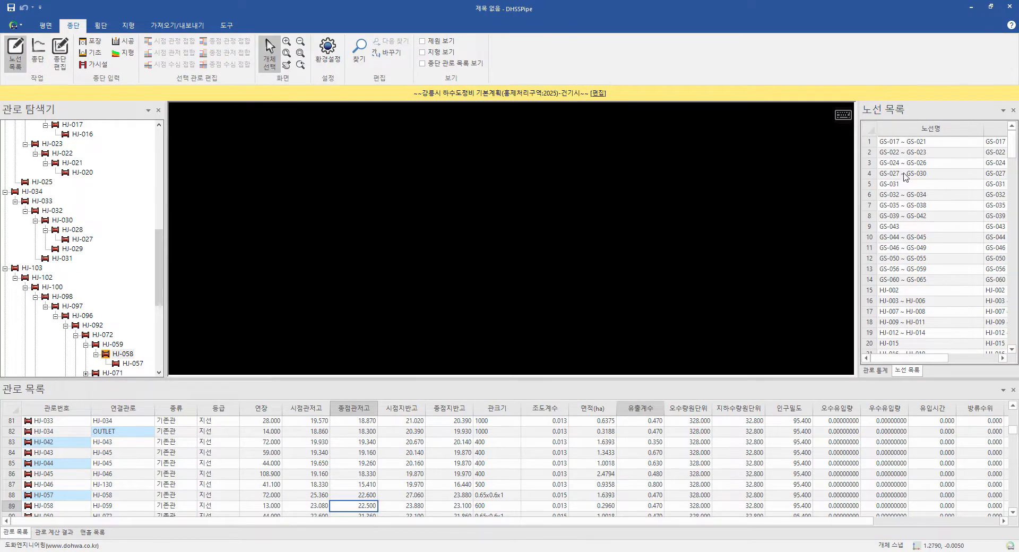
Step: Examine the longitudinal profiles of various routes in the route list, from GS-022 ~ GS-023 through HJ-218 ~ HJ-219
{"action": "left_click", "coordinate": [914, 153]}
{"action": "left_click", "coordinate": [917, 215]}
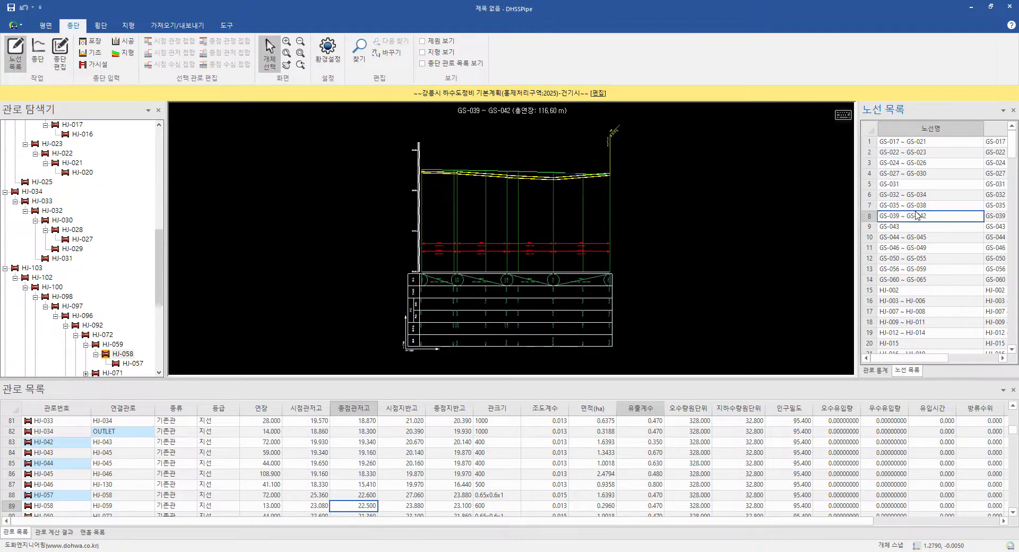
{"action": "left_click", "coordinate": [914, 260]}
{"action": "left_click", "coordinate": [914, 289]}
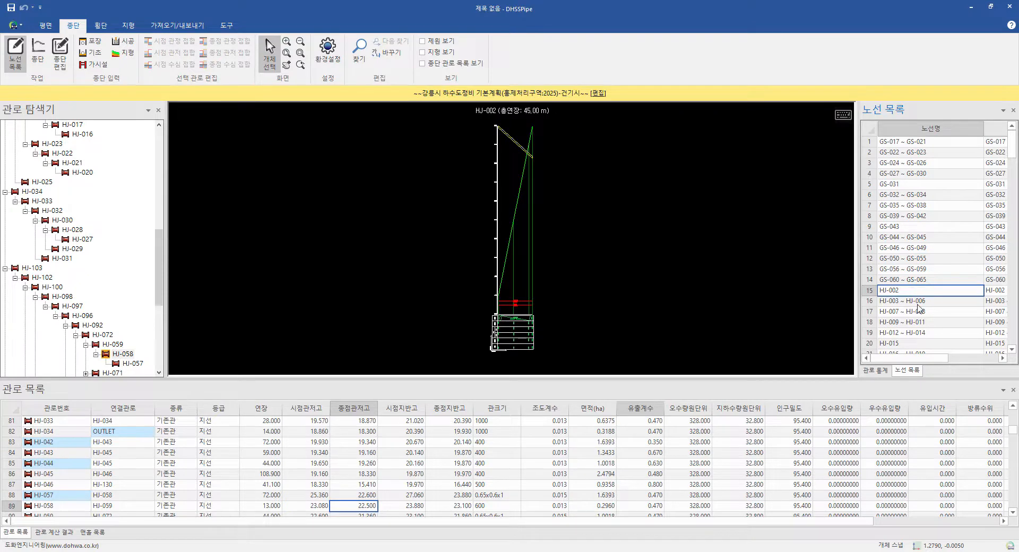
{"action": "scroll", "coordinate": [919, 307], "scroll_direction": "down", "scroll_amount": 3}
{"action": "left_click", "coordinate": [920, 311]}
{"action": "left_click", "coordinate": [919, 332]}
{"action": "scroll", "coordinate": [920, 332], "scroll_direction": "down", "scroll_amount": 2}
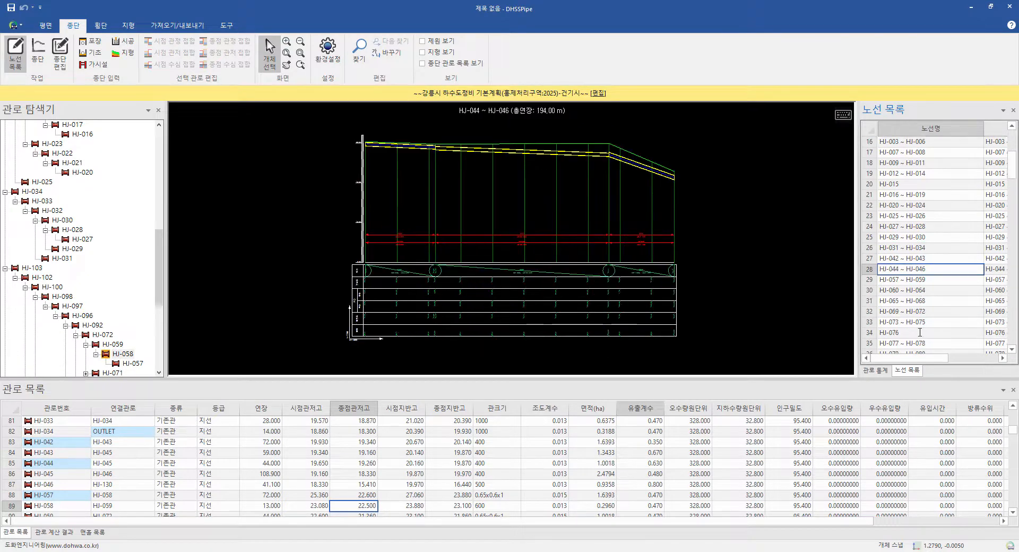
{"action": "left_click", "coordinate": [911, 325]}
{"action": "scroll", "coordinate": [911, 336], "scroll_direction": "down", "scroll_amount": 2}
{"action": "left_click", "coordinate": [910, 332]}
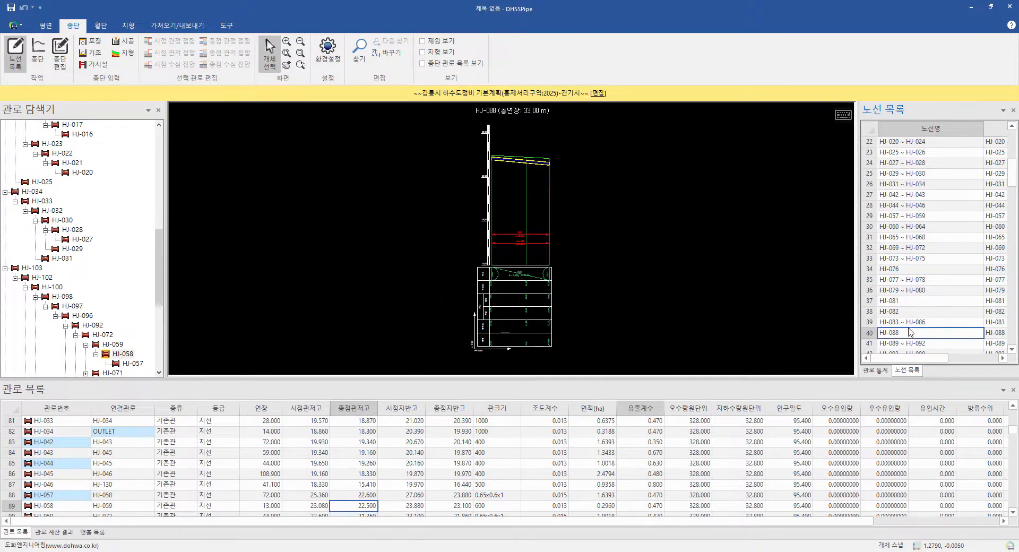
{"action": "scroll", "coordinate": [909, 333], "scroll_direction": "down", "scroll_amount": 3}
{"action": "left_click", "coordinate": [909, 332]}
{"action": "scroll", "coordinate": [908, 332], "scroll_direction": "down", "scroll_amount": 4}
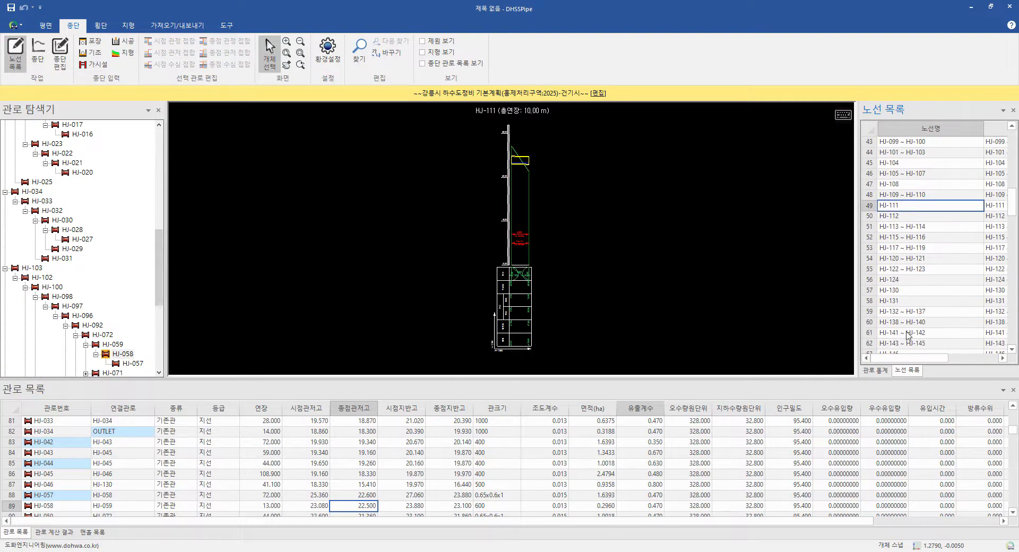
{"action": "left_click", "coordinate": [908, 334]}
{"action": "scroll", "coordinate": [907, 334], "scroll_direction": "down", "scroll_amount": 3}
{"action": "left_click", "coordinate": [905, 332]}
{"action": "scroll", "coordinate": [906, 334], "scroll_direction": "down", "scroll_amount": 3}
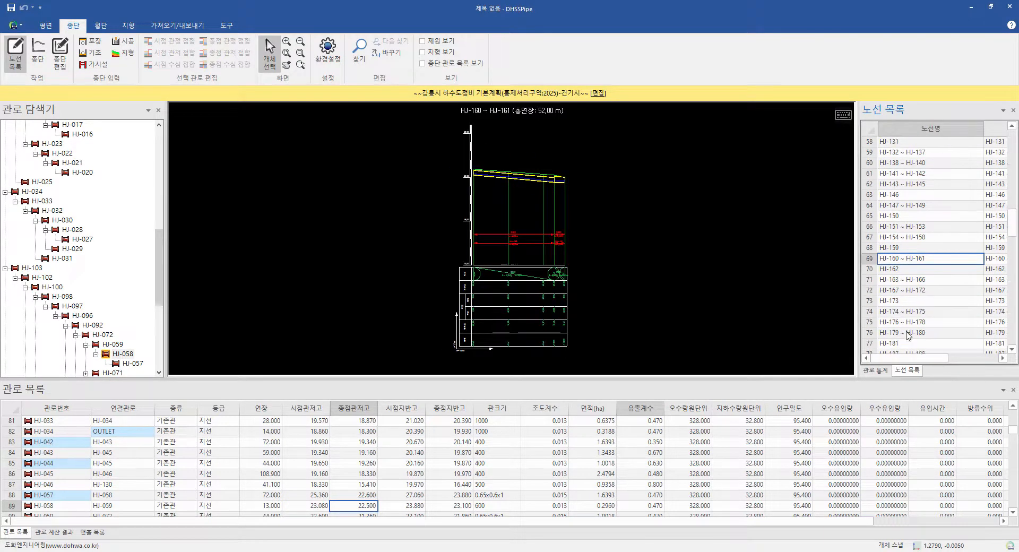
{"action": "left_click", "coordinate": [906, 333]}
{"action": "scroll", "coordinate": [906, 333], "scroll_direction": "down", "scroll_amount": 3}
{"action": "left_click", "coordinate": [906, 335]}
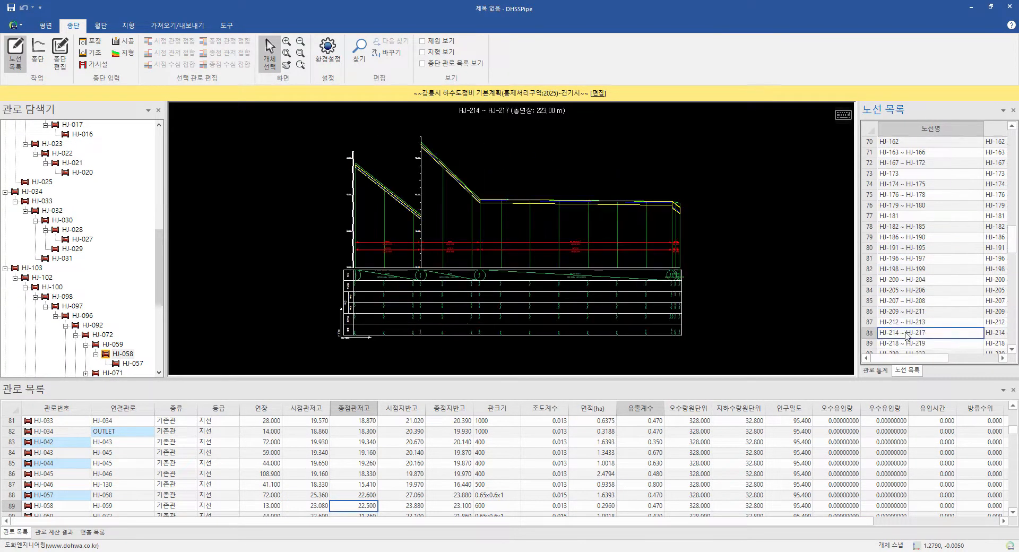
{"action": "left_click", "coordinate": [907, 343]}
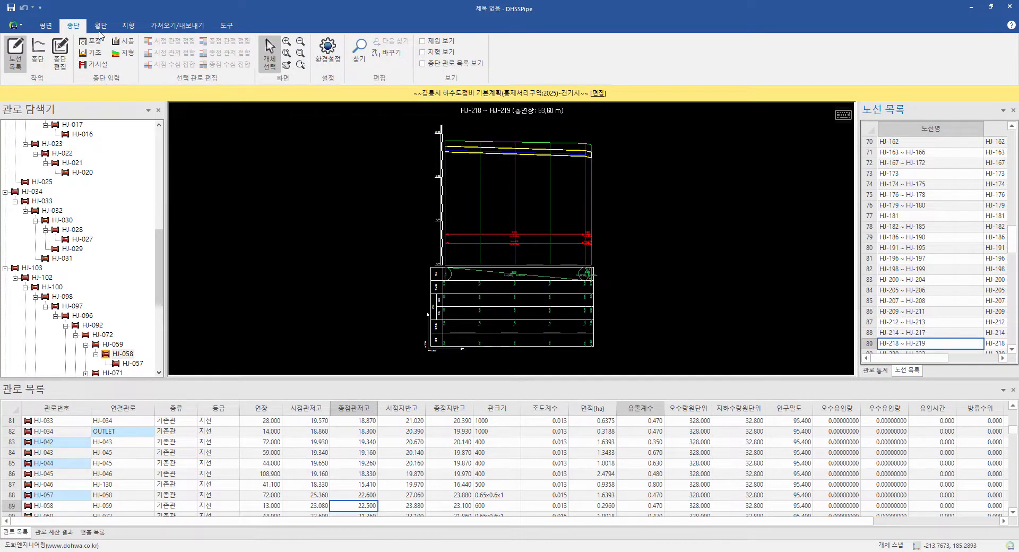
Step: Switch to the cross-section view and display the sections of routes HJ-198 ~ HJ-199 and HJ-288 ~ HJ-294
{"action": "left_click", "coordinate": [101, 25]}
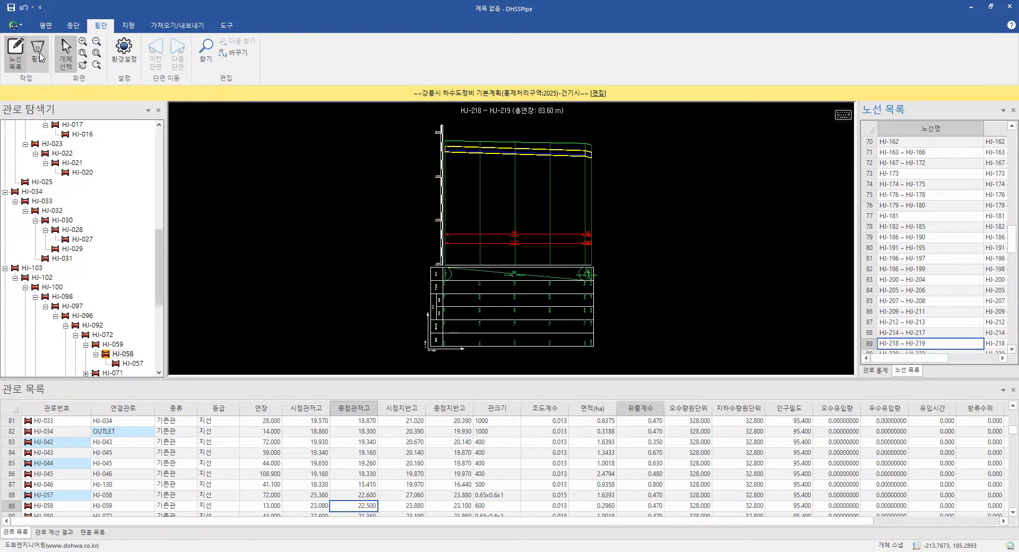
{"action": "left_click", "coordinate": [38, 53]}
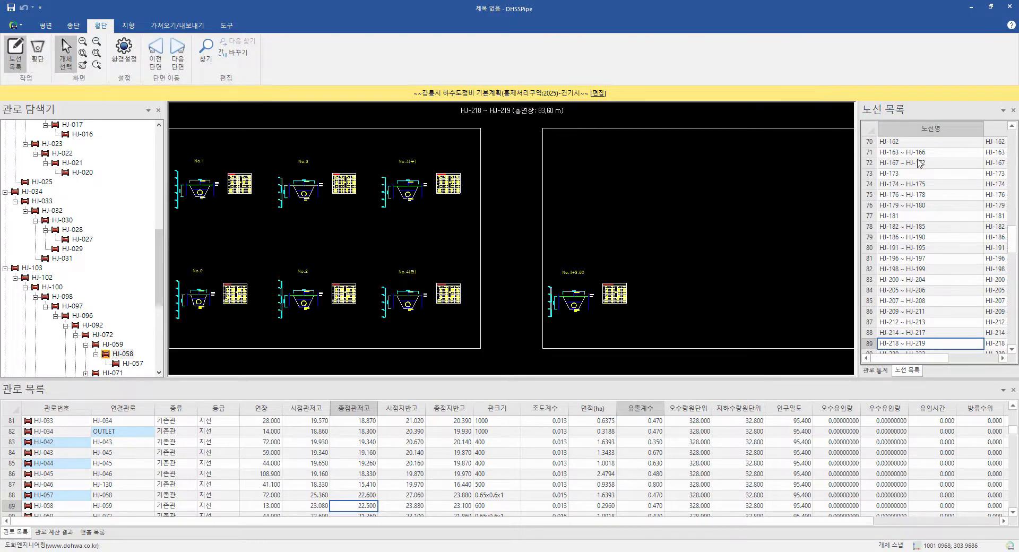
{"action": "left_click", "coordinate": [929, 271]}
{"action": "scroll", "coordinate": [931, 274], "scroll_direction": "down", "scroll_amount": 10}
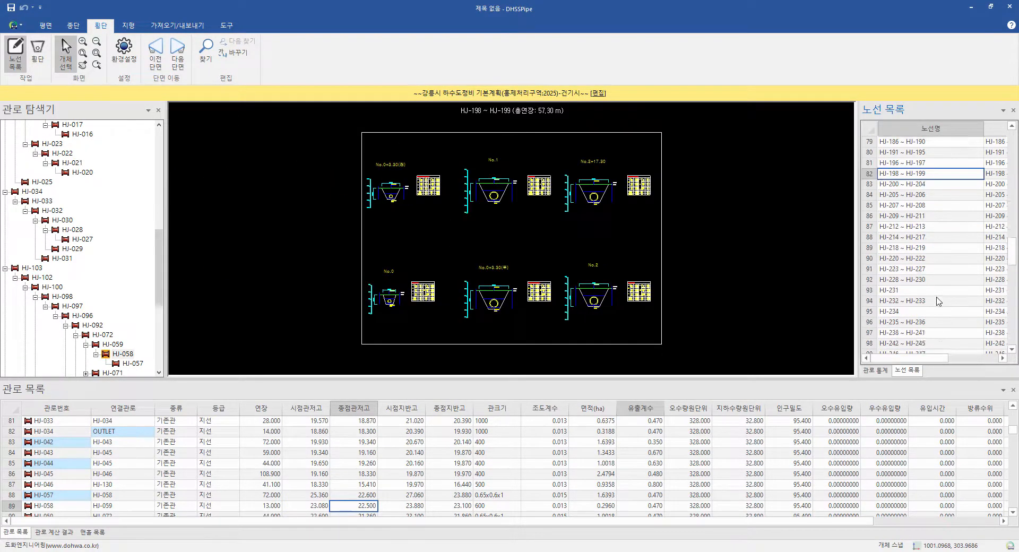
{"action": "left_click", "coordinate": [932, 260]}
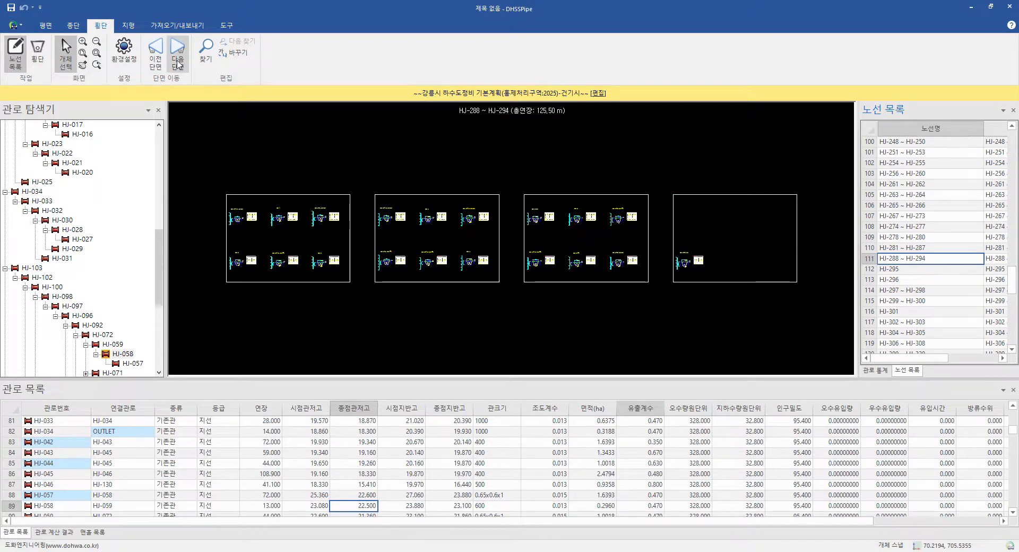
Step: Examine the individual cross-sections of route HJ-288 ~ HJ-294 one after another up to station No.5(전)
{"action": "left_click", "coordinate": [178, 63]}
{"action": "left_click", "coordinate": [178, 62]}
{"action": "left_click", "coordinate": [178, 62]}
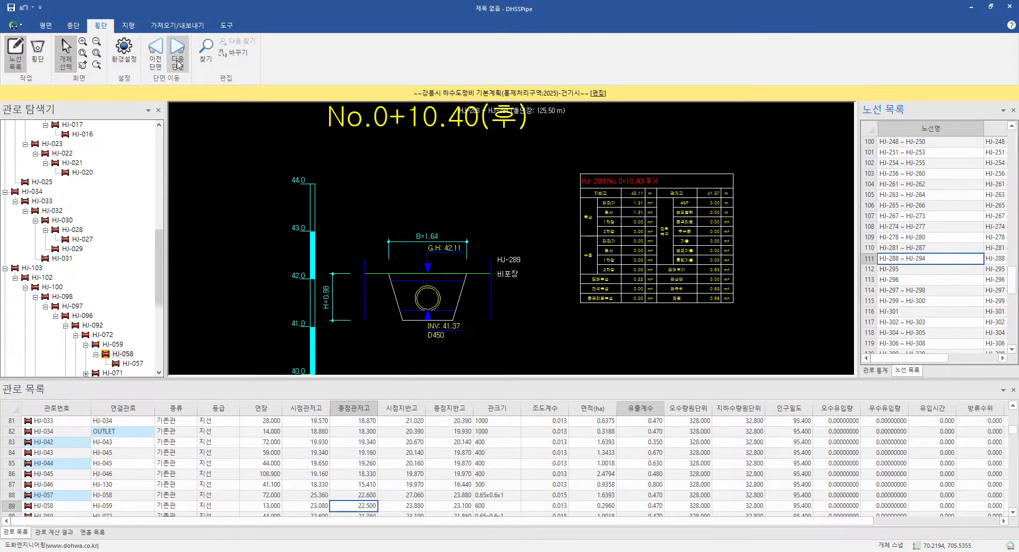
{"action": "left_click", "coordinate": [178, 63]}
{"action": "left_click", "coordinate": [178, 63]}
{"action": "left_click", "coordinate": [178, 62]}
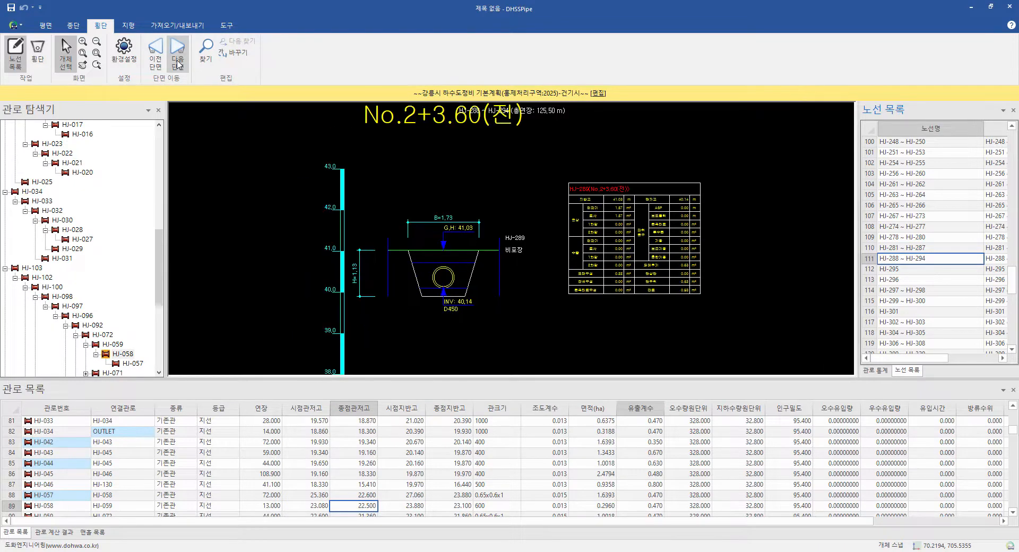
{"action": "left_click", "coordinate": [178, 63]}
{"action": "left_click", "coordinate": [179, 63]}
{"action": "left_click", "coordinate": [178, 62]}
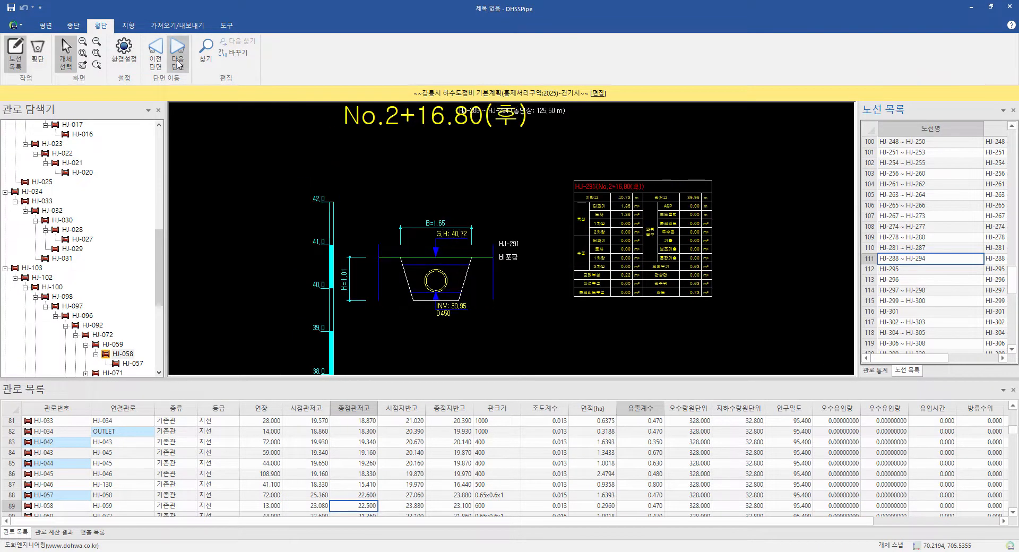
{"action": "left_click", "coordinate": [178, 63]}
{"action": "left_click", "coordinate": [179, 62]}
{"action": "left_click", "coordinate": [178, 63]}
{"action": "left_click", "coordinate": [178, 63]}
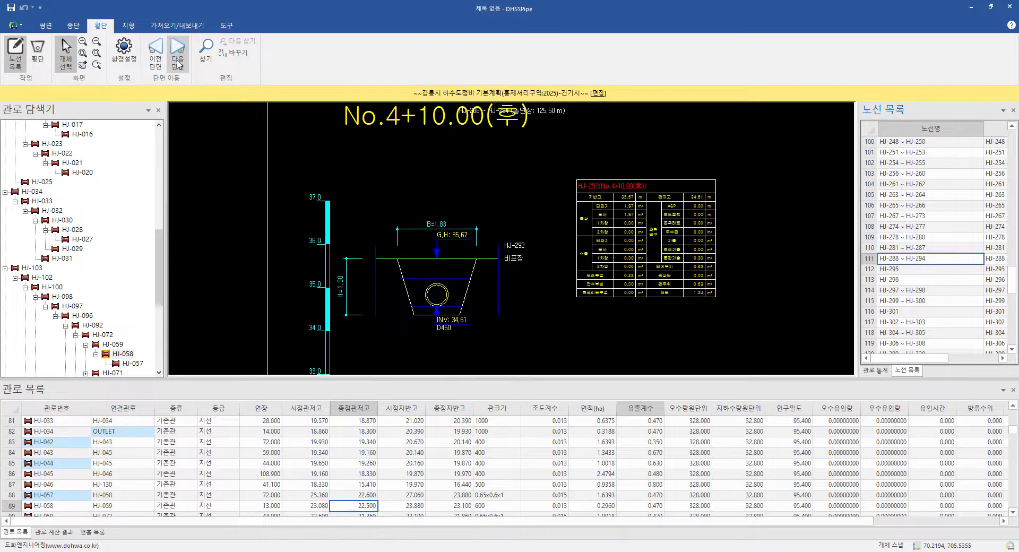
{"action": "left_click", "coordinate": [179, 63]}
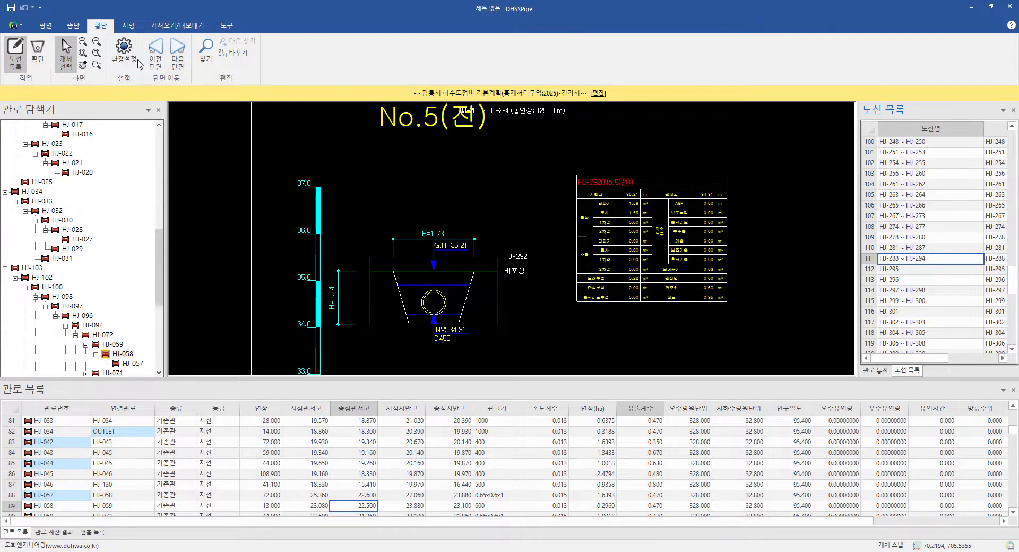
Step: Review the table settings for longitudinal design and cross-section design in the environment options
{"action": "left_click", "coordinate": [136, 63]}
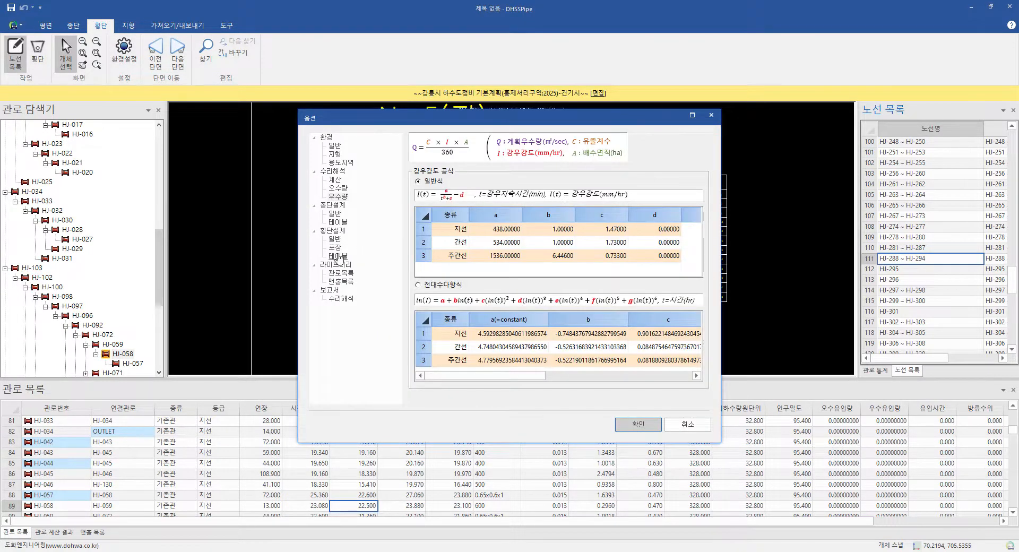
{"action": "left_click", "coordinate": [338, 222]}
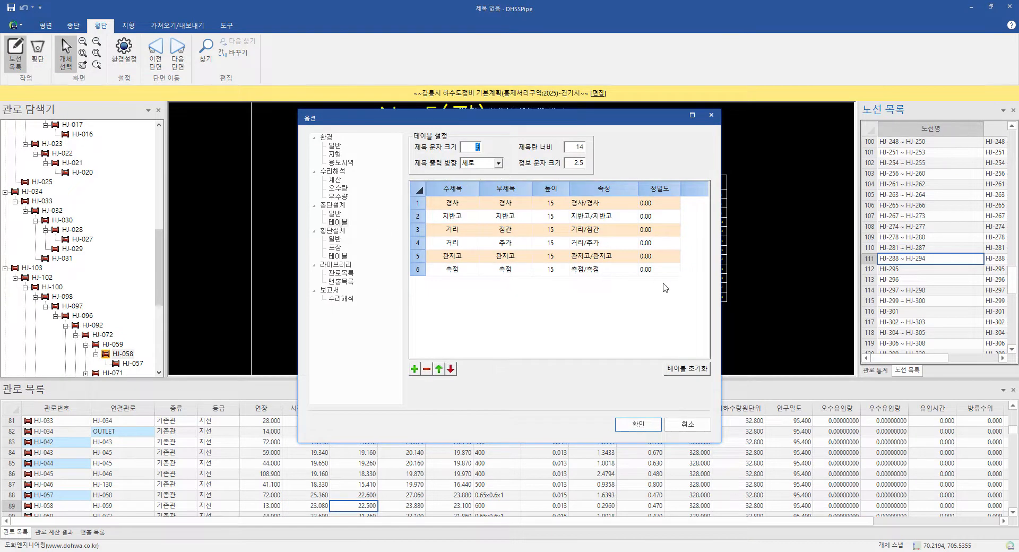
{"action": "left_click", "coordinate": [337, 256]}
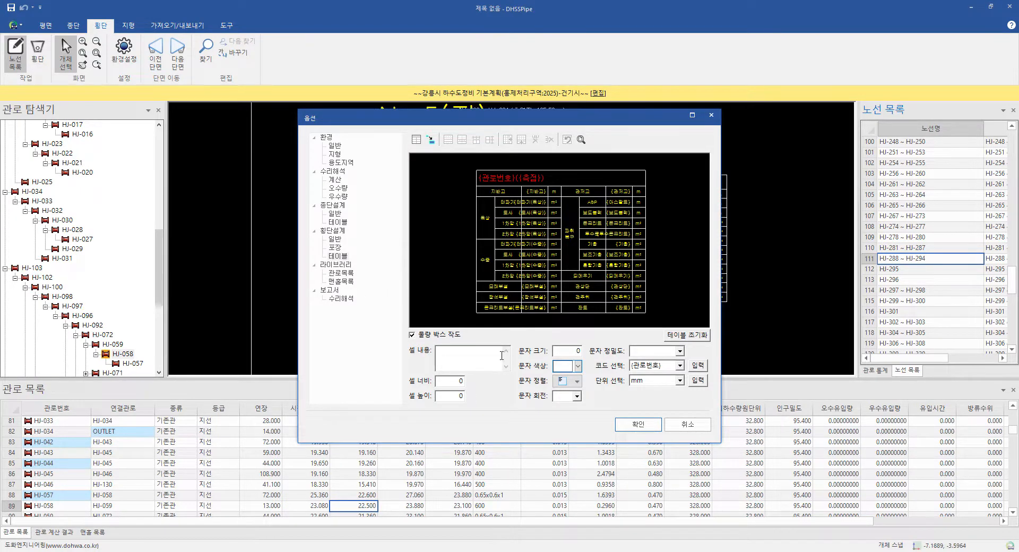
{"action": "left_click", "coordinate": [636, 426]}
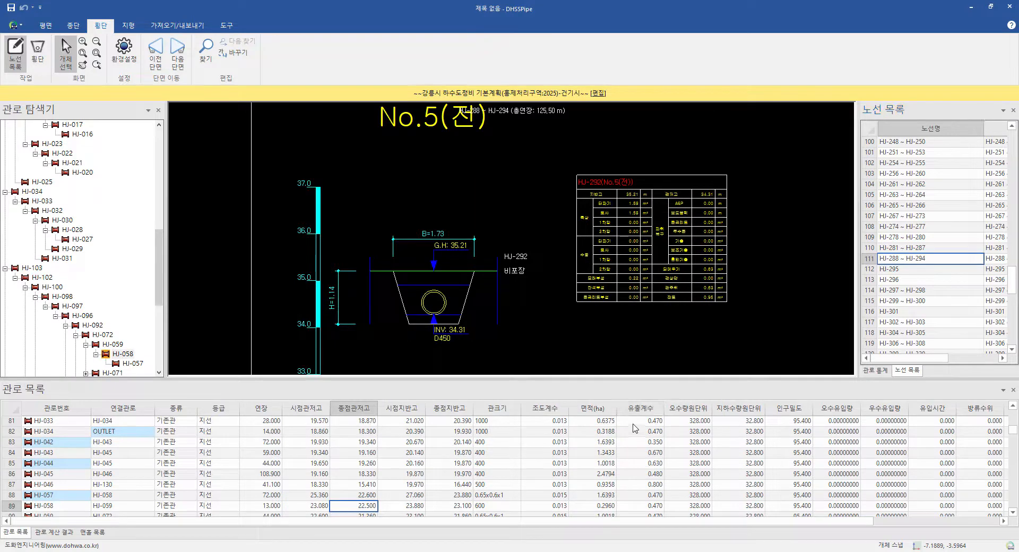
Step: Export the hydraulic analysis report to Excel as sample_수리.xls and open the exported file
{"action": "left_click", "coordinate": [191, 27]}
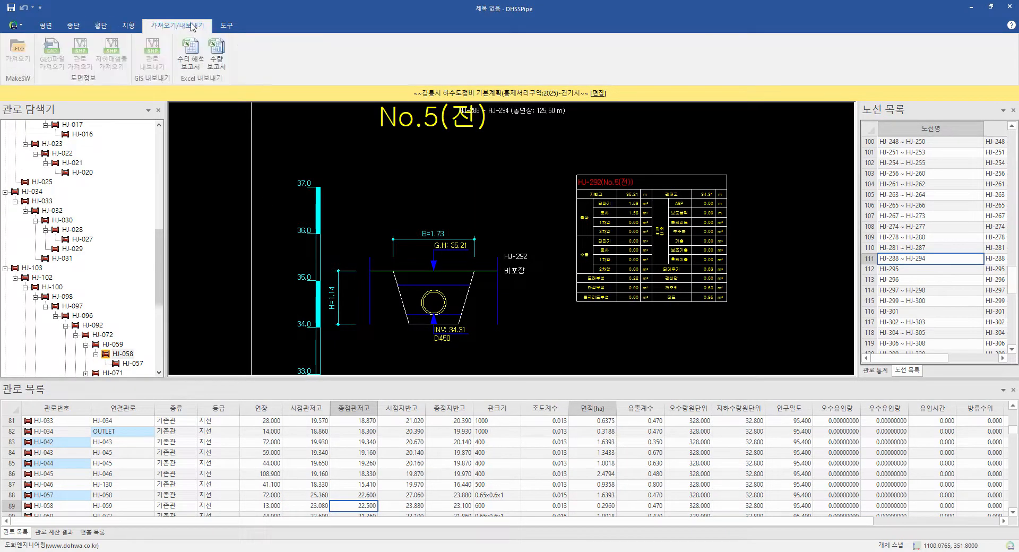
{"action": "left_click", "coordinate": [191, 51]}
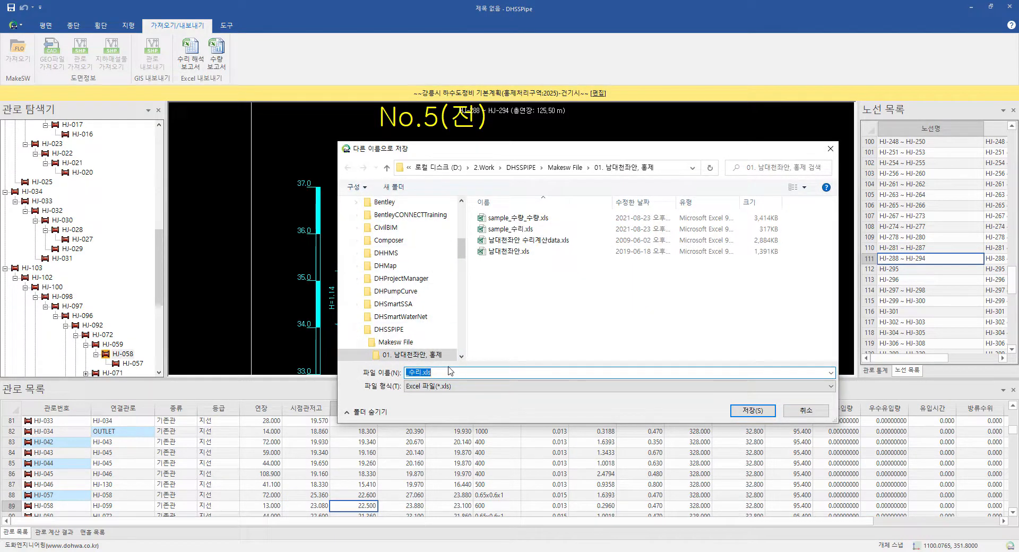
{"action": "key", "text": "Home"}
{"action": "type", "text": "sample"}
{"action": "left_click", "coordinate": [739, 409]}
{"action": "left_click", "coordinate": [537, 288]}
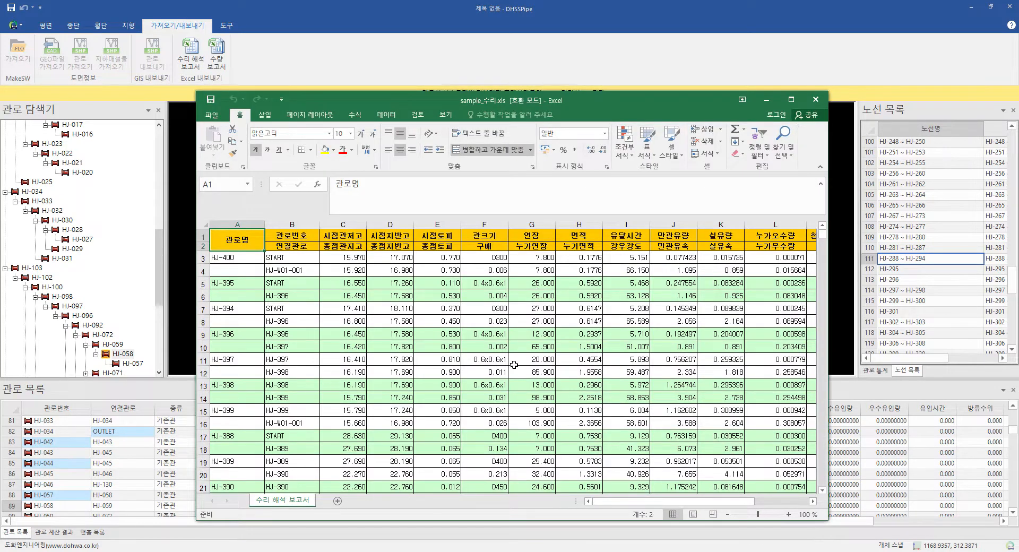
Step: Widen the report window to show every column, read through the hydraulic analysis report, and close it
{"action": "left_click_drag", "start_coordinate": [829, 325], "coordinate": [979, 321]}
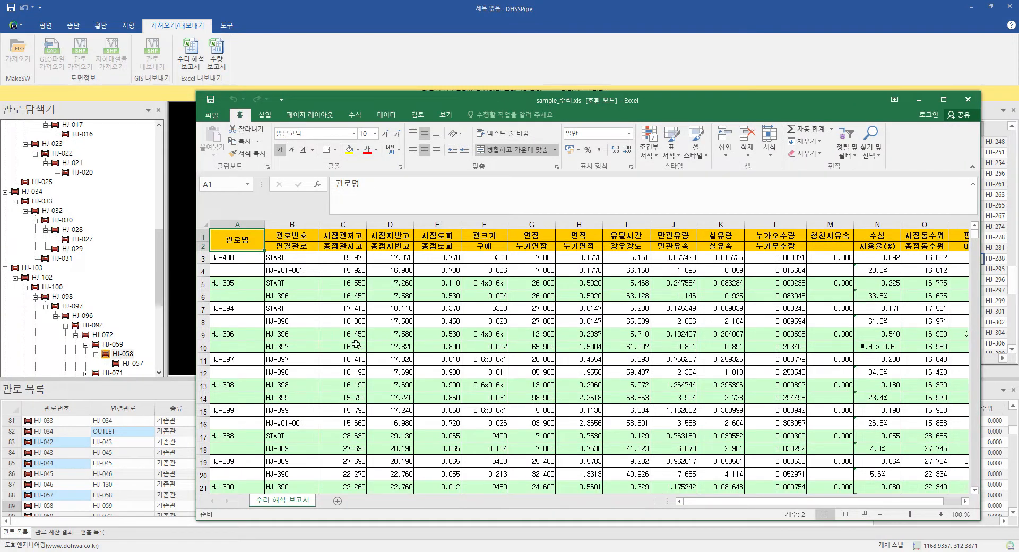
{"action": "left_click_drag", "start_coordinate": [197, 344], "coordinate": [69, 334]}
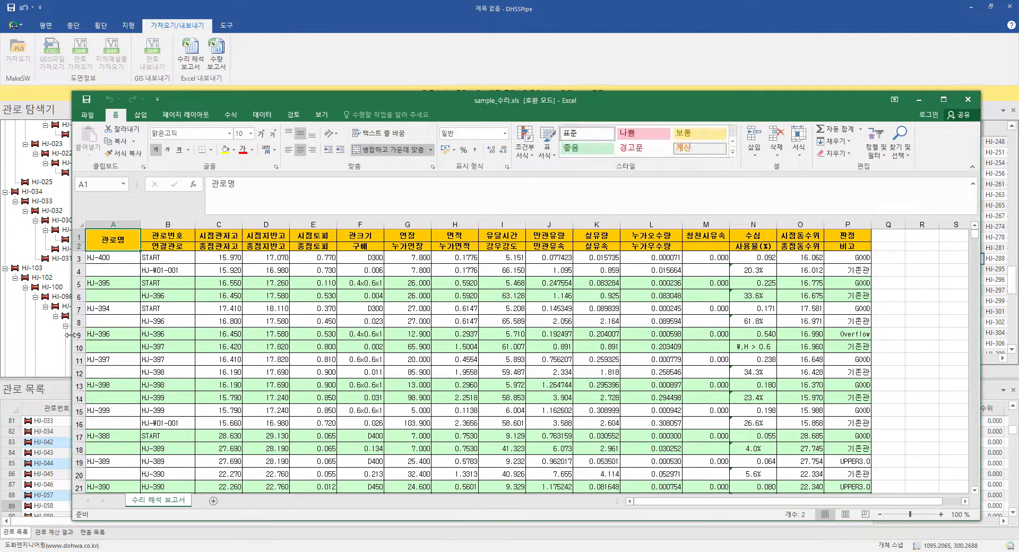
{"action": "scroll", "coordinate": [222, 337], "scroll_direction": "down", "scroll_amount": 12}
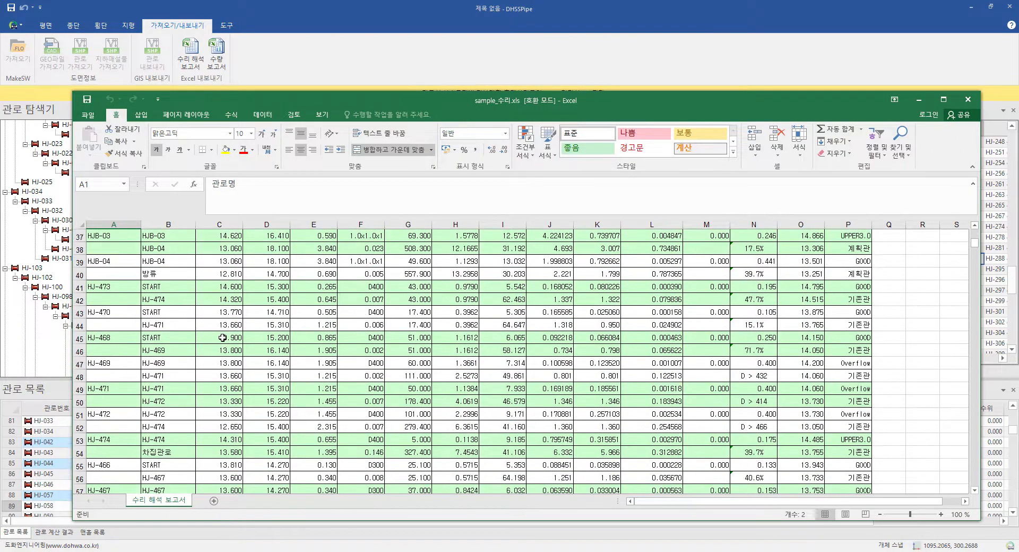
{"action": "scroll", "coordinate": [222, 337], "scroll_direction": "down", "scroll_amount": 20}
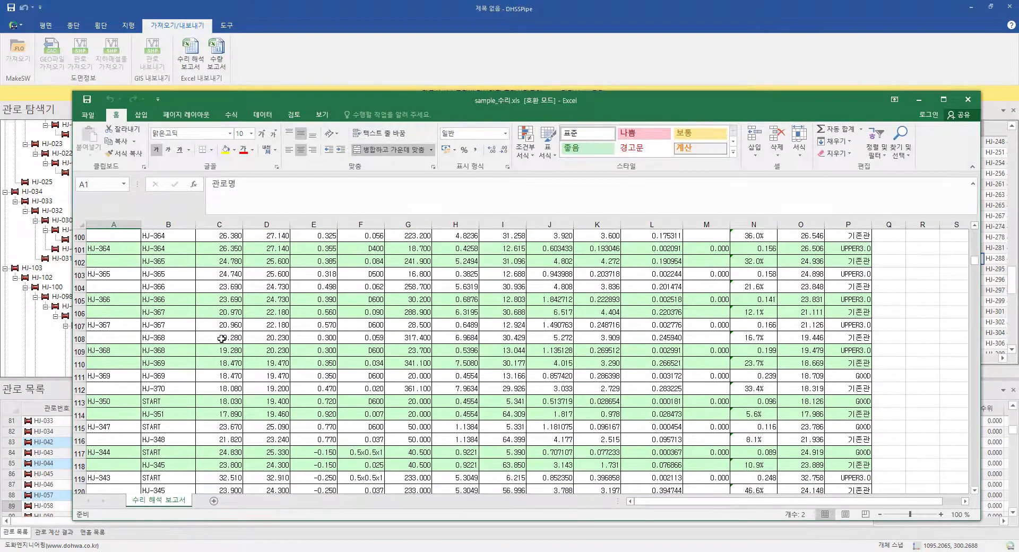
{"action": "scroll", "coordinate": [222, 338], "scroll_direction": "down", "scroll_amount": 6}
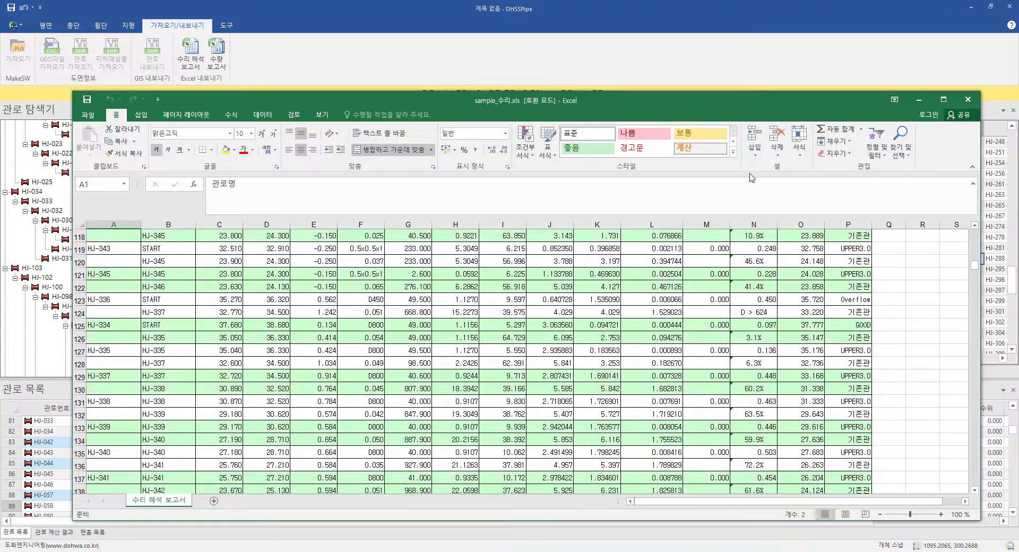
{"action": "left_click", "coordinate": [968, 99]}
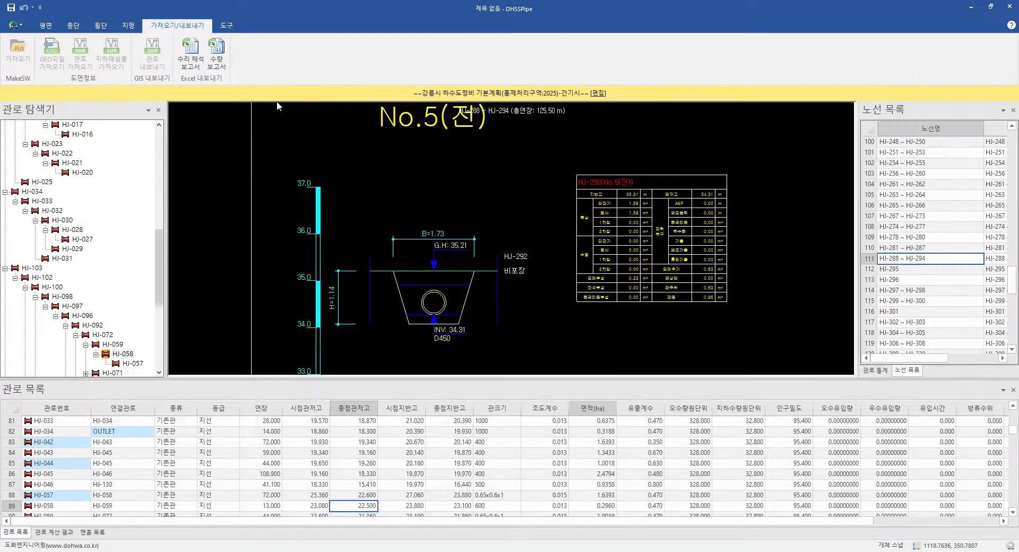
Step: Export the quantity report to Excel as test_수량.xls, saving the project under the name test
{"action": "left_click", "coordinate": [217, 60]}
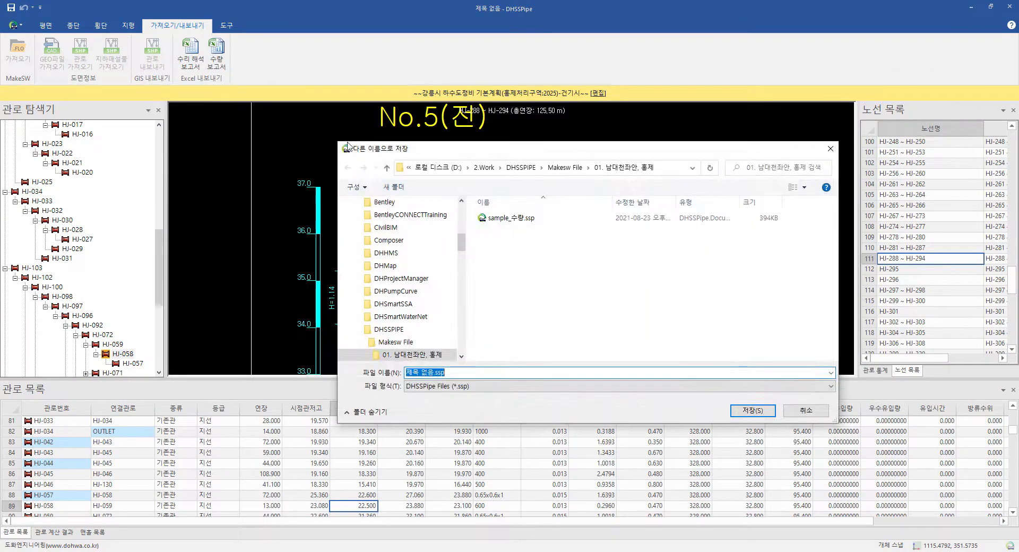
{"action": "type", "text": "test"}
{"action": "key", "text": "Return"}
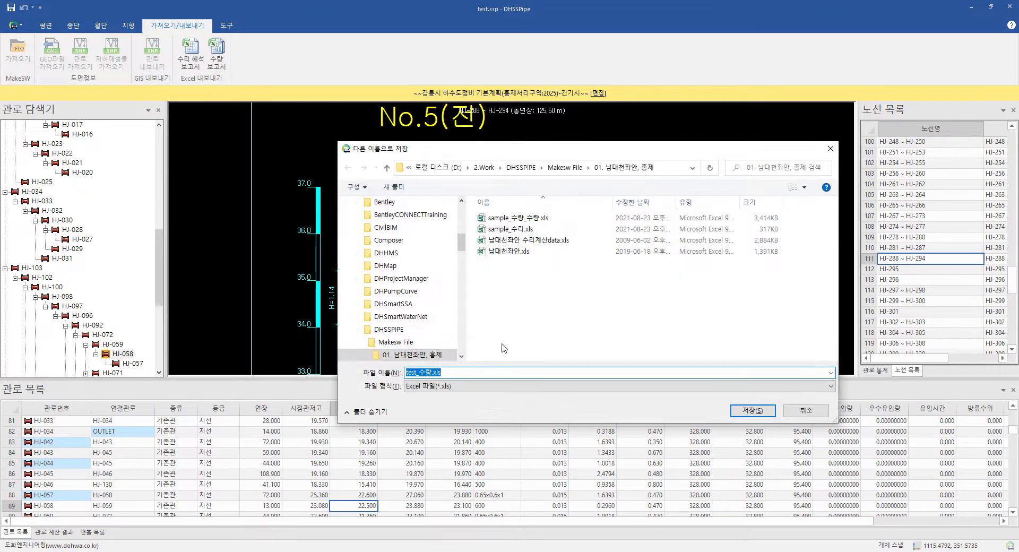
{"action": "left_click", "coordinate": [753, 411]}
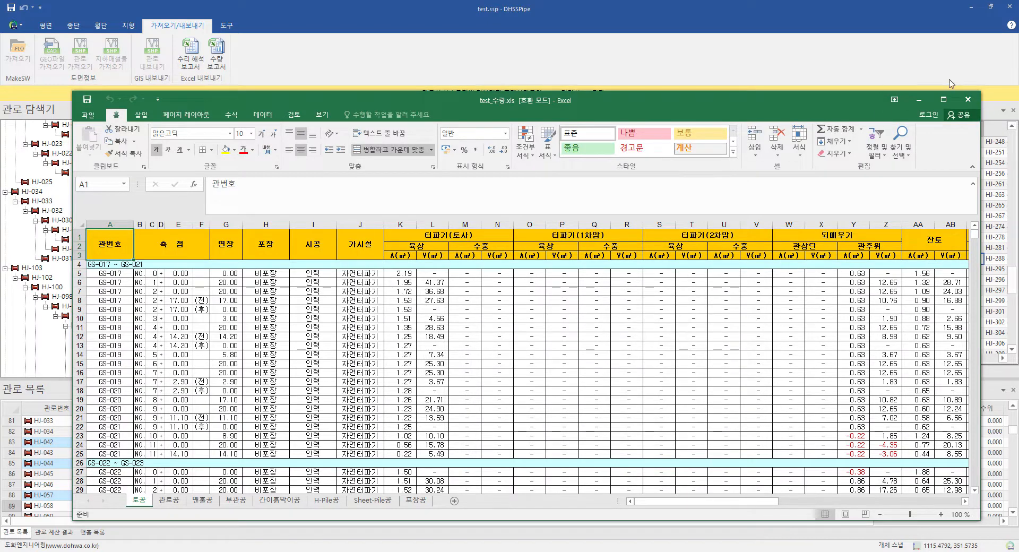
Step: Enlarge the quantity report window and review the 토공 and 관로공 sheets
{"action": "left_click_drag", "start_coordinate": [841, 90], "coordinate": [841, 33]}
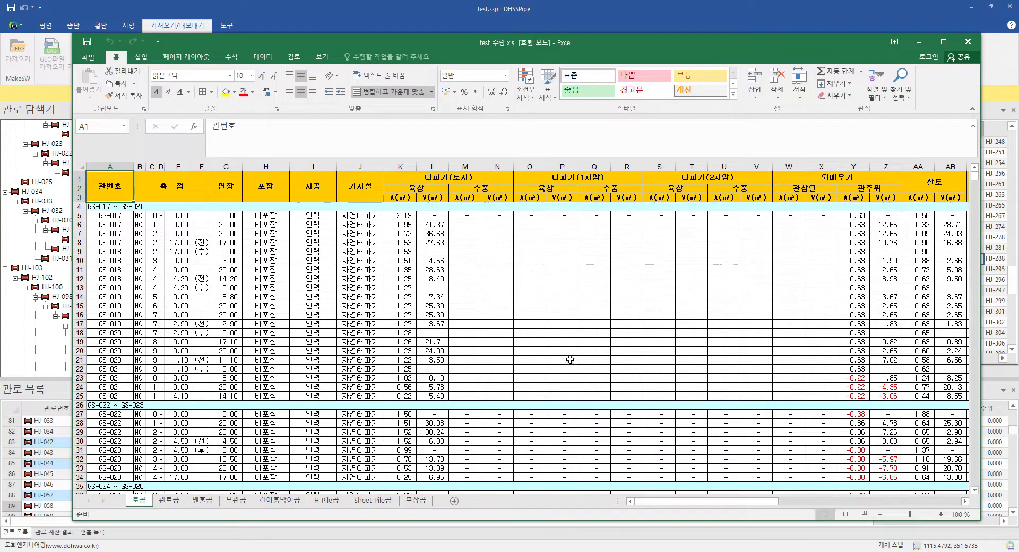
{"action": "left_click_drag", "start_coordinate": [977, 180], "coordinate": [975, 213]}
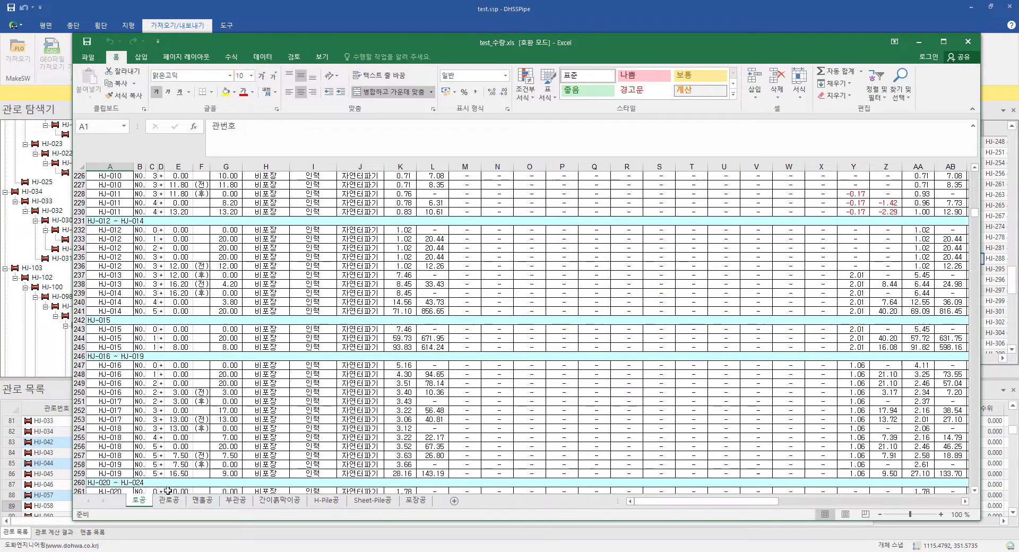
{"action": "left_click", "coordinate": [169, 501]}
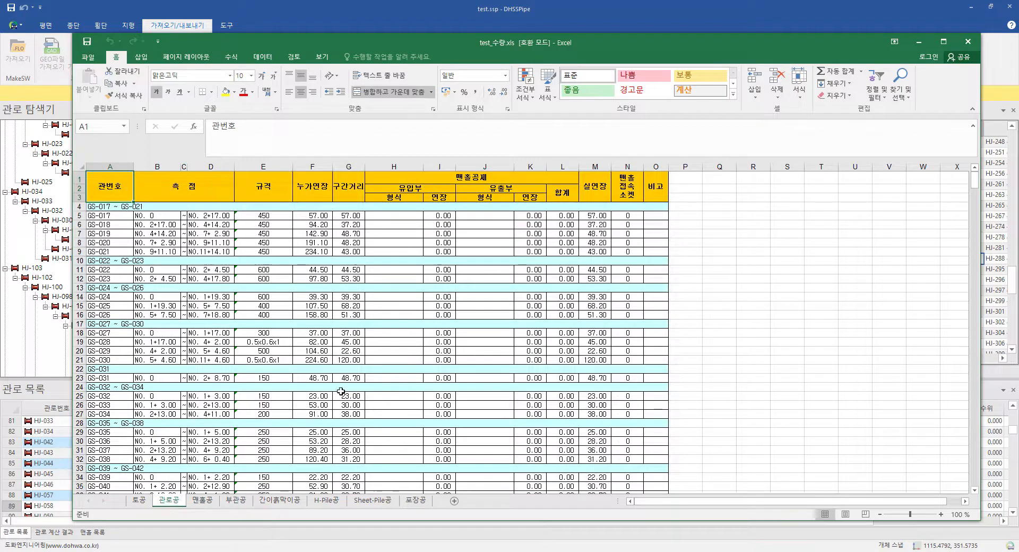
{"action": "scroll", "coordinate": [341, 391], "scroll_direction": "down", "scroll_amount": 2}
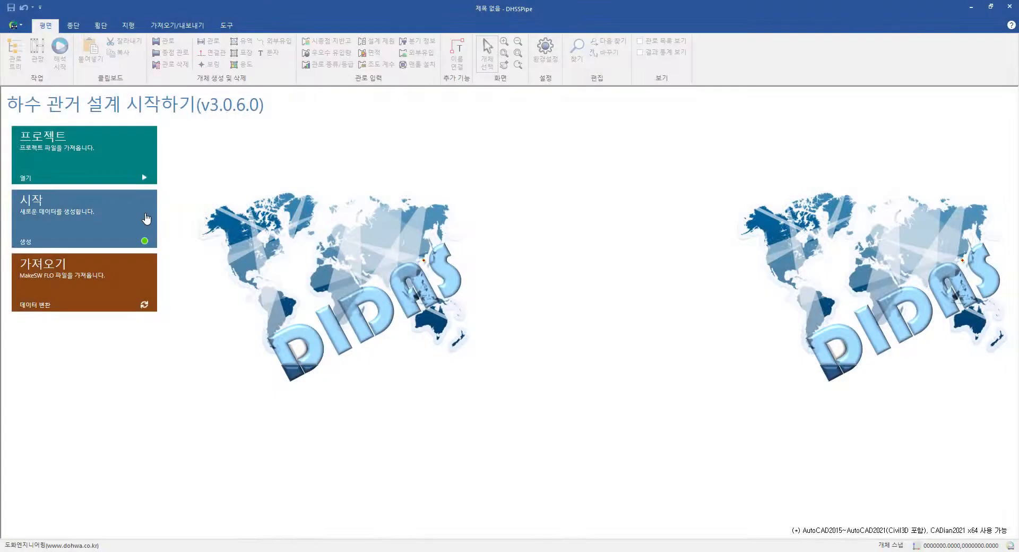
Step: Create a new project and choose the GIS shapefile of the C지역 area for the pipe import
{"action": "left_click", "coordinate": [146, 219]}
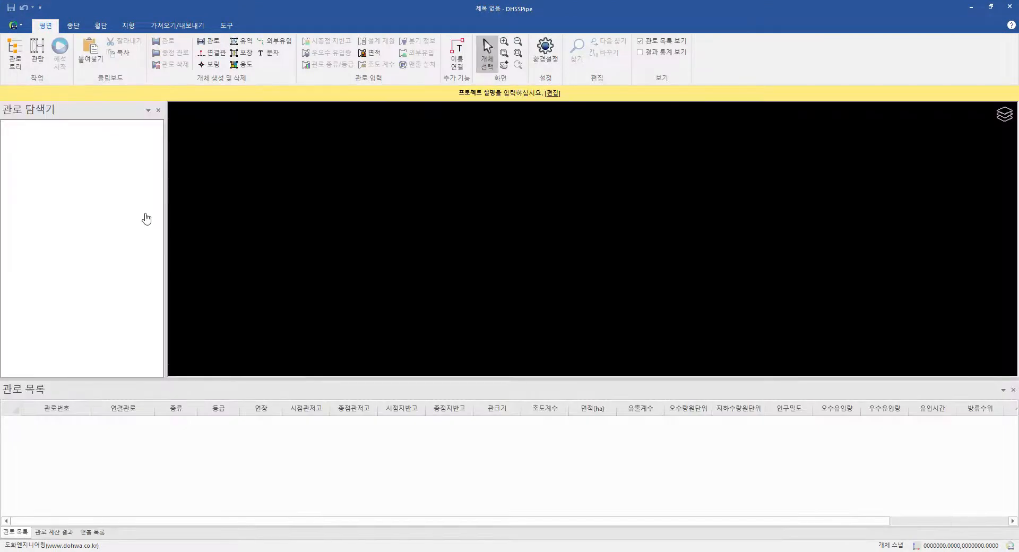
{"action": "left_click", "coordinate": [177, 25]}
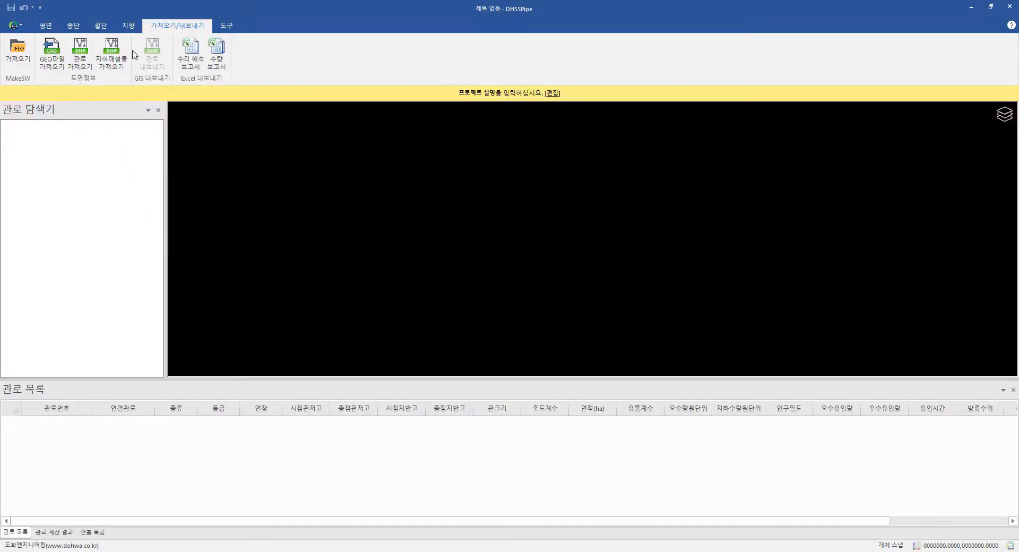
{"action": "left_click", "coordinate": [86, 65]}
{"action": "left_click", "coordinate": [622, 201]}
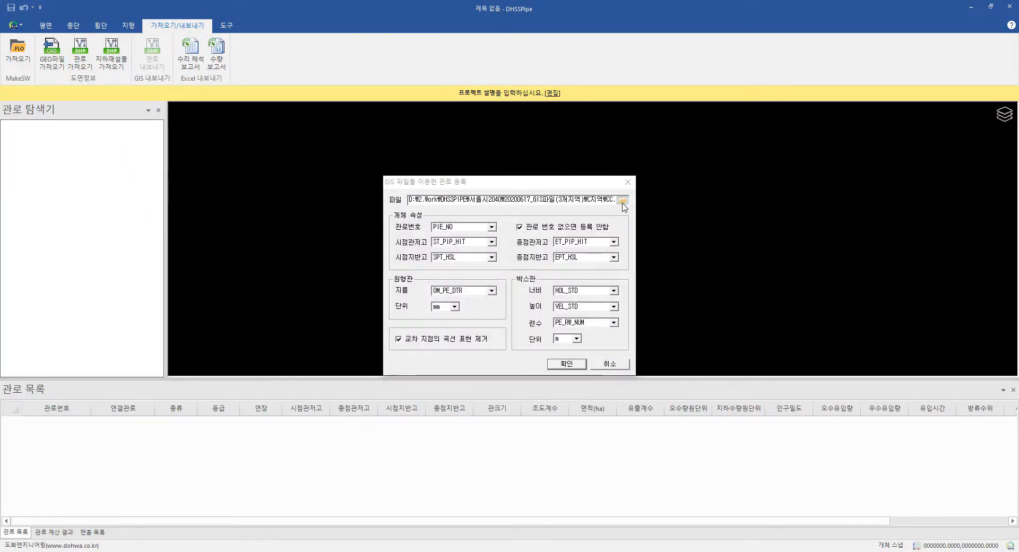
{"action": "double_click", "coordinate": [492, 218]}
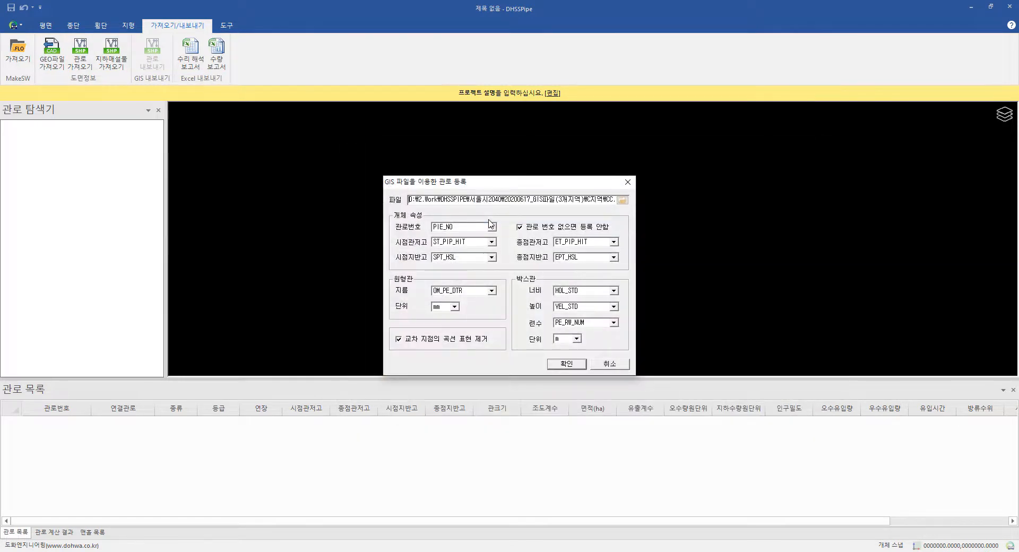
Step: Check the GIS fields assigned to the pipe number and to the start and end pipe and ground elevations
{"action": "left_click", "coordinate": [492, 227]}
{"action": "left_click", "coordinate": [493, 228]}
{"action": "left_click", "coordinate": [492, 242]}
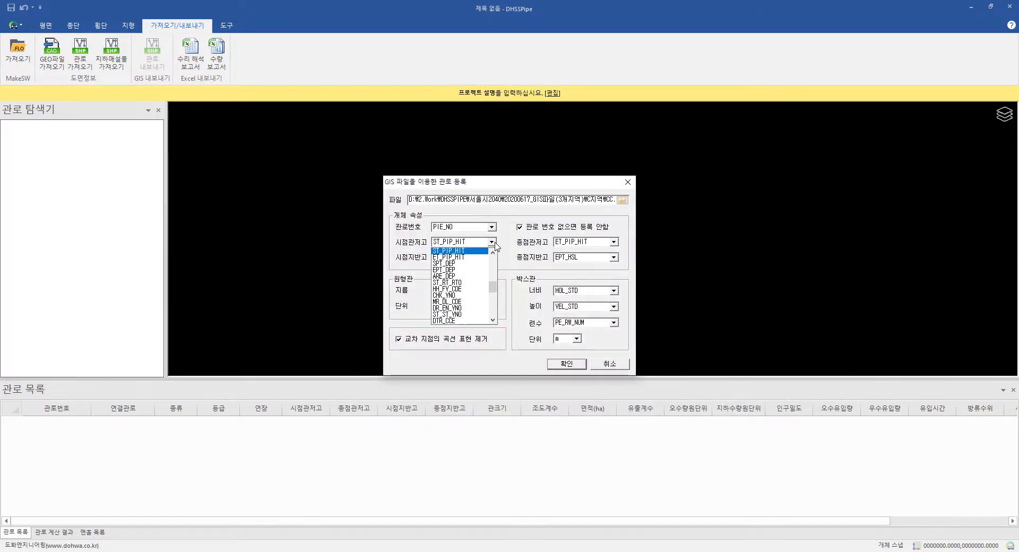
{"action": "left_click", "coordinate": [495, 249]}
{"action": "left_click", "coordinate": [492, 257]}
{"action": "left_click", "coordinate": [491, 264]}
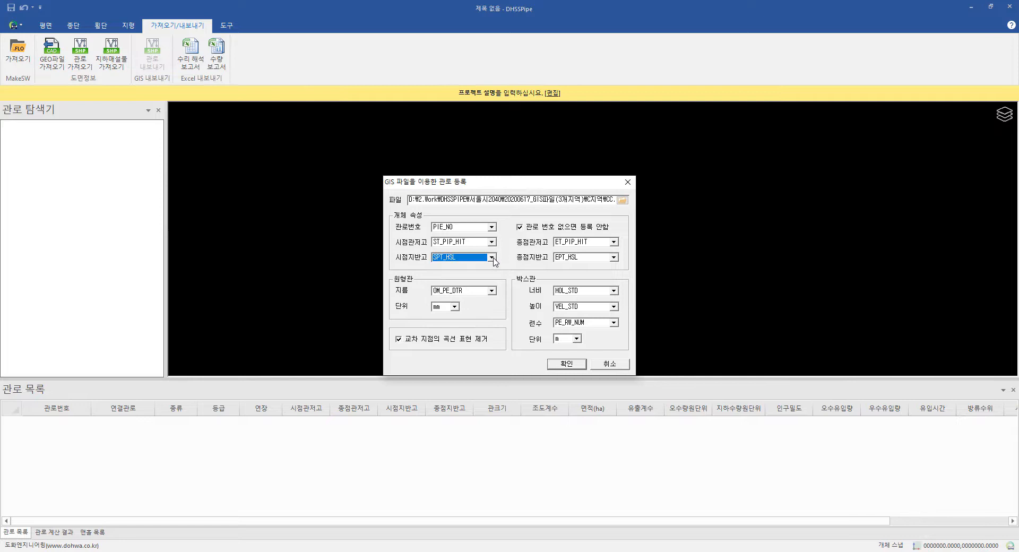
{"action": "left_click", "coordinate": [613, 242]}
{"action": "left_click", "coordinate": [613, 249]}
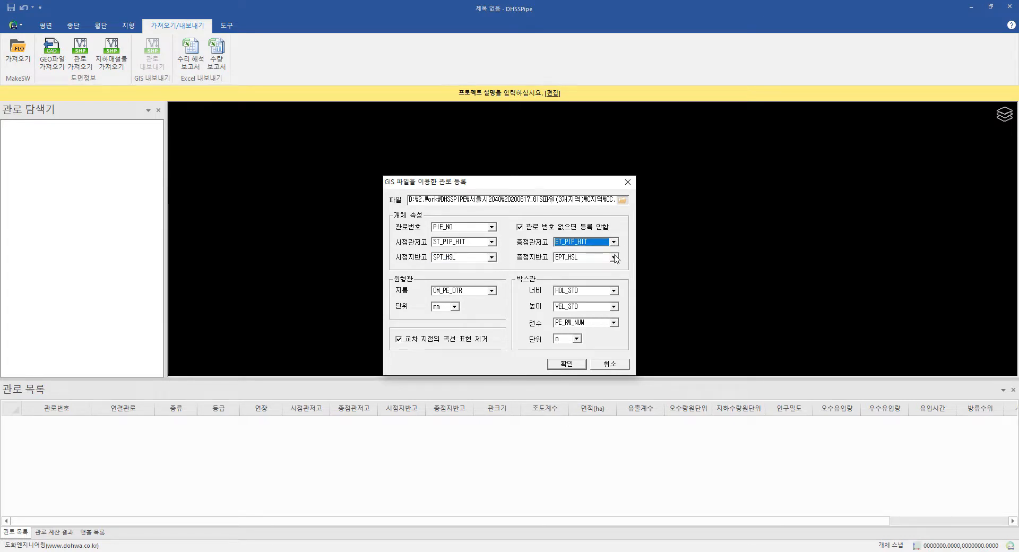
{"action": "left_click", "coordinate": [614, 258]}
{"action": "left_click", "coordinate": [614, 260]}
Step: Check the fields for box width, height, cell count and circular diameter, and import the pipes from the GIS file
{"action": "left_click", "coordinate": [614, 291]}
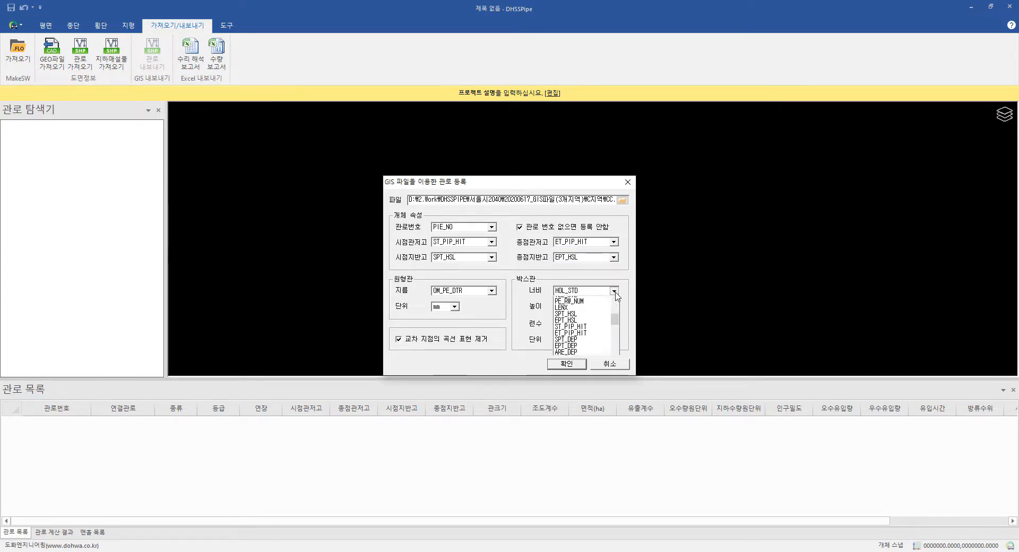
{"action": "left_click", "coordinate": [614, 298]}
{"action": "left_click", "coordinate": [614, 308]}
{"action": "left_click", "coordinate": [615, 312]}
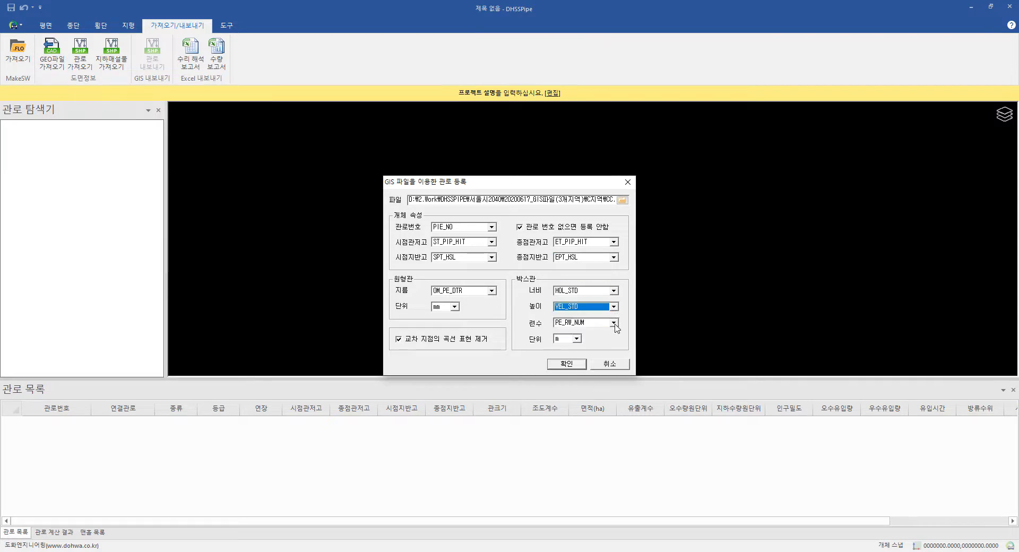
{"action": "left_click", "coordinate": [614, 322]}
{"action": "left_click", "coordinate": [614, 324]}
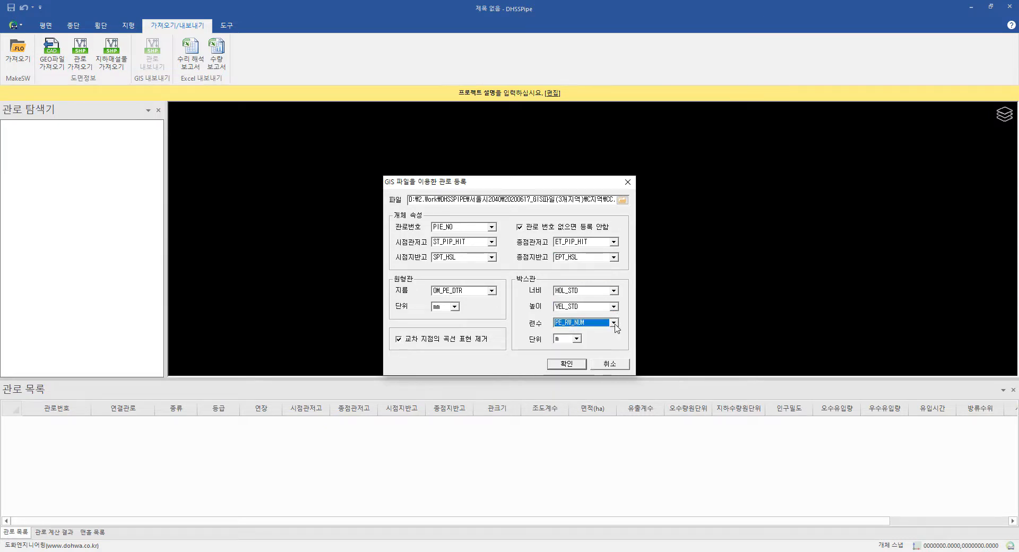
{"action": "left_click", "coordinate": [492, 291]}
{"action": "left_click", "coordinate": [492, 291]}
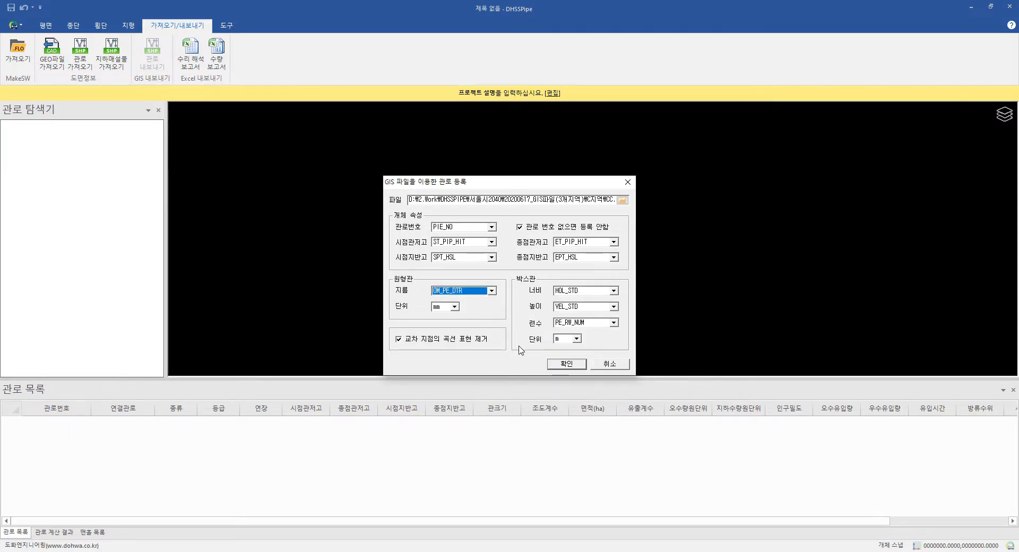
{"action": "left_click", "coordinate": [565, 364]}
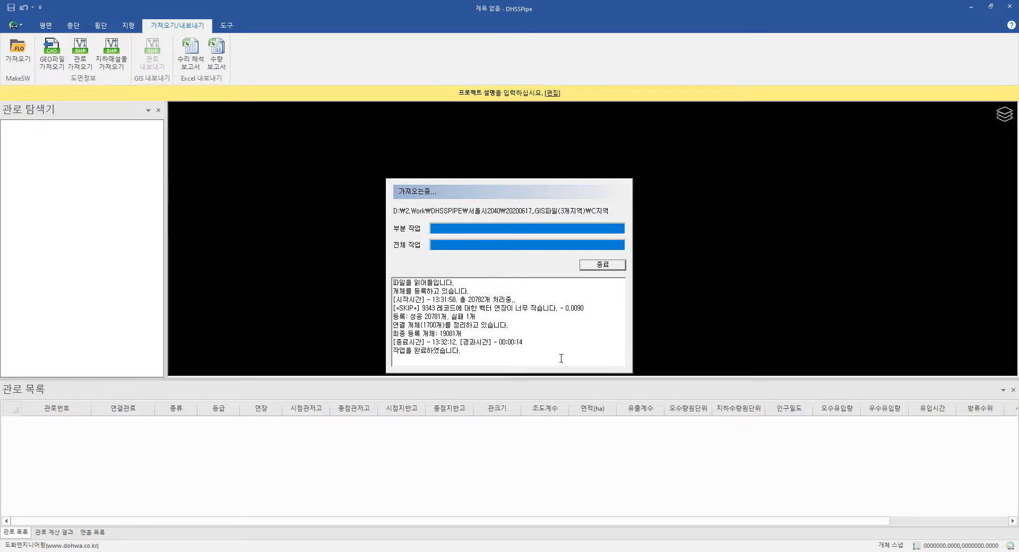
{"action": "left_click", "coordinate": [603, 265]}
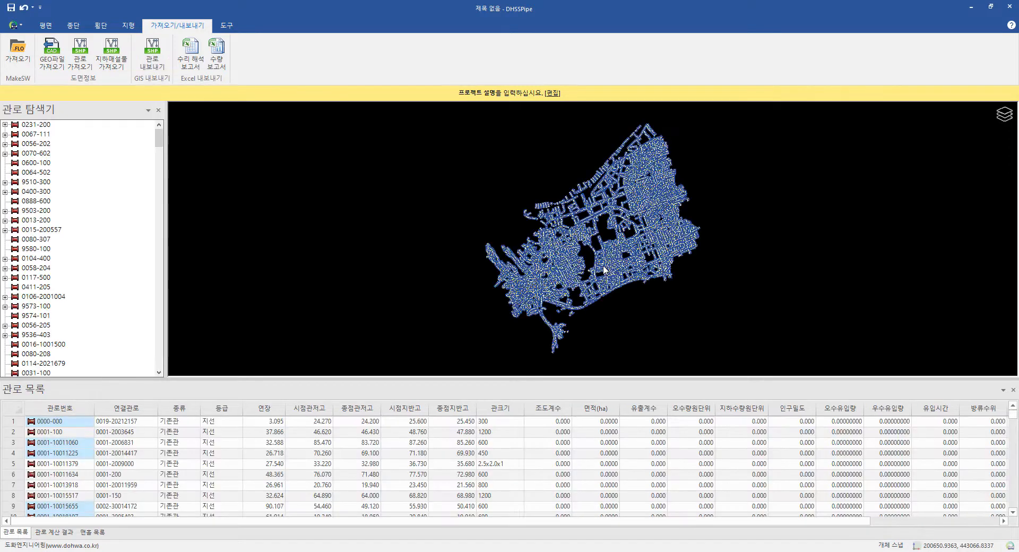
{"action": "left_click", "coordinate": [596, 442]}
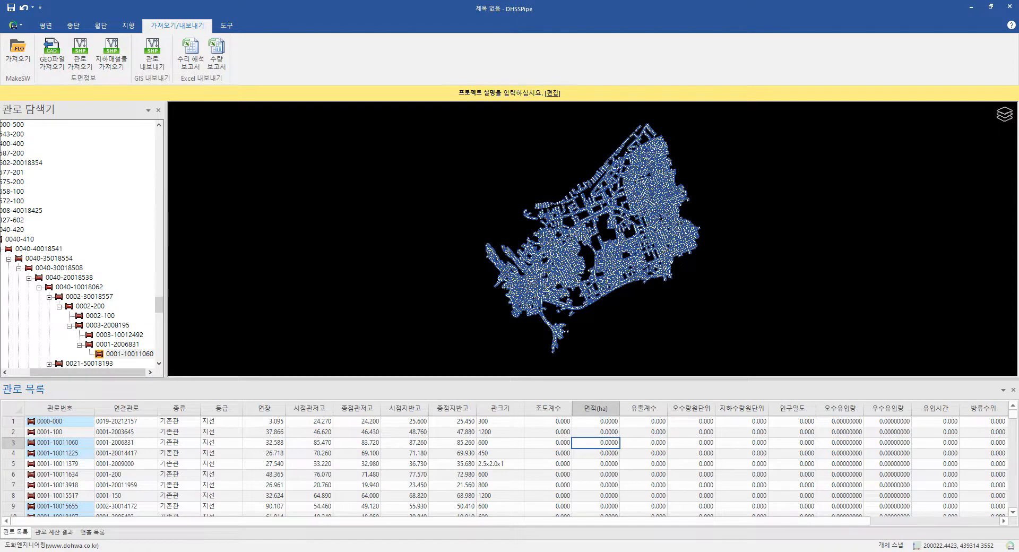
{"action": "left_click", "coordinate": [595, 495]}
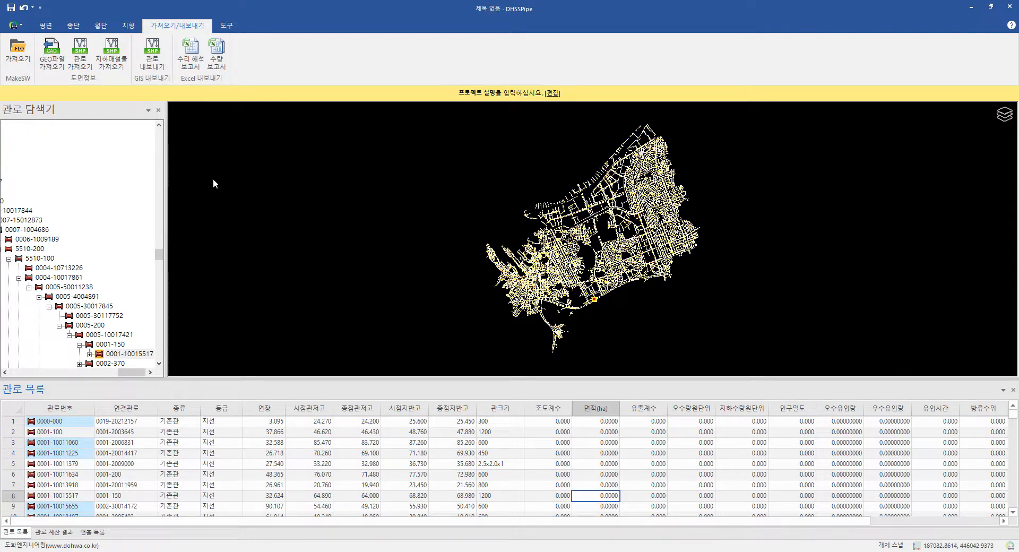
{"action": "left_click", "coordinate": [48, 26]}
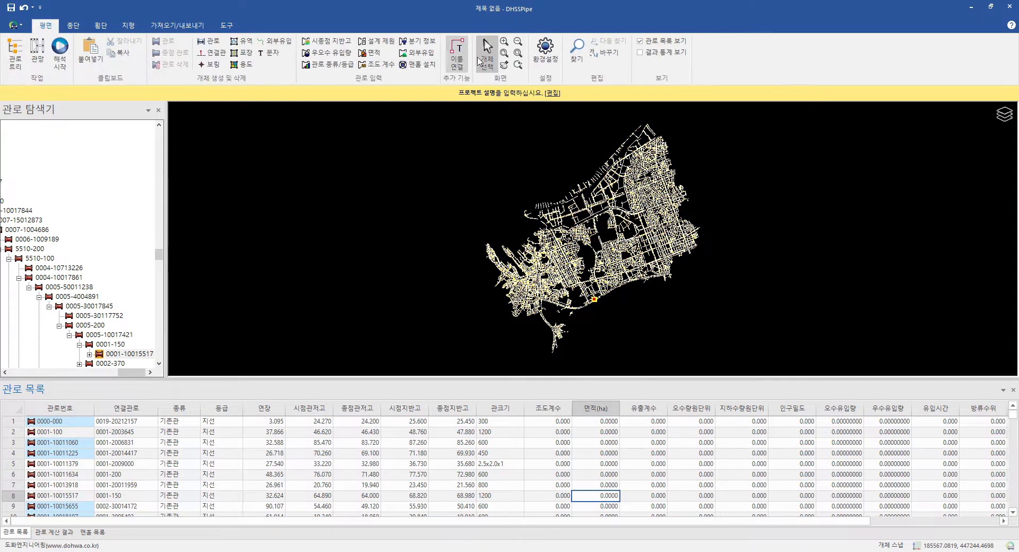
{"action": "left_click", "coordinate": [518, 53]}
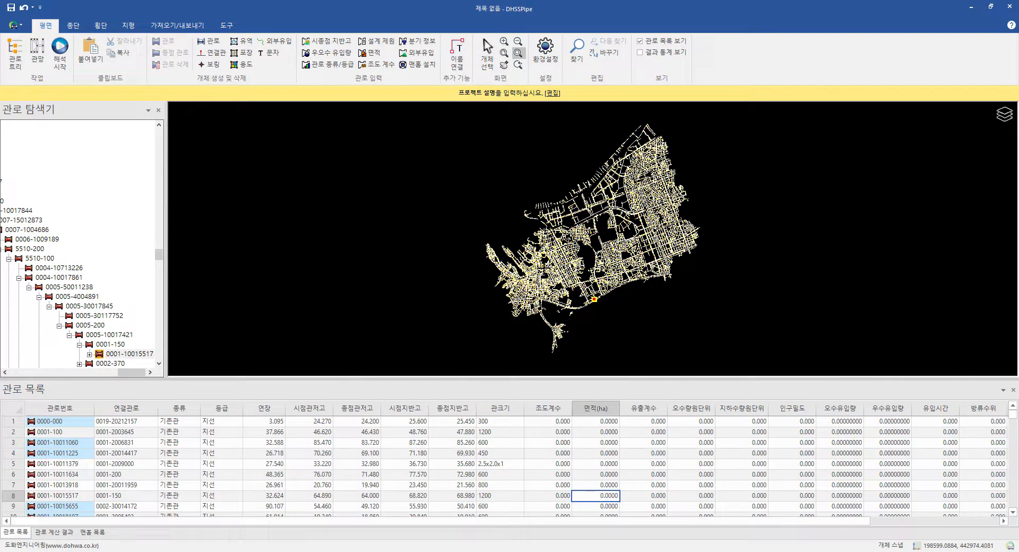
{"action": "left_click_drag", "start_coordinate": [544, 268], "coordinate": [558, 281]}
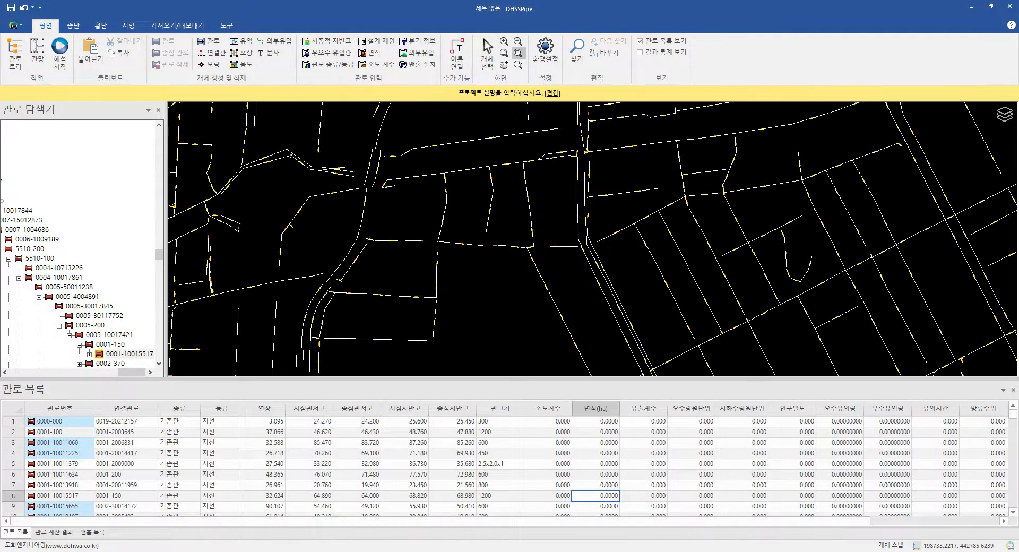
{"action": "scroll", "coordinate": [514, 248], "scroll_direction": "up", "scroll_amount": 9}
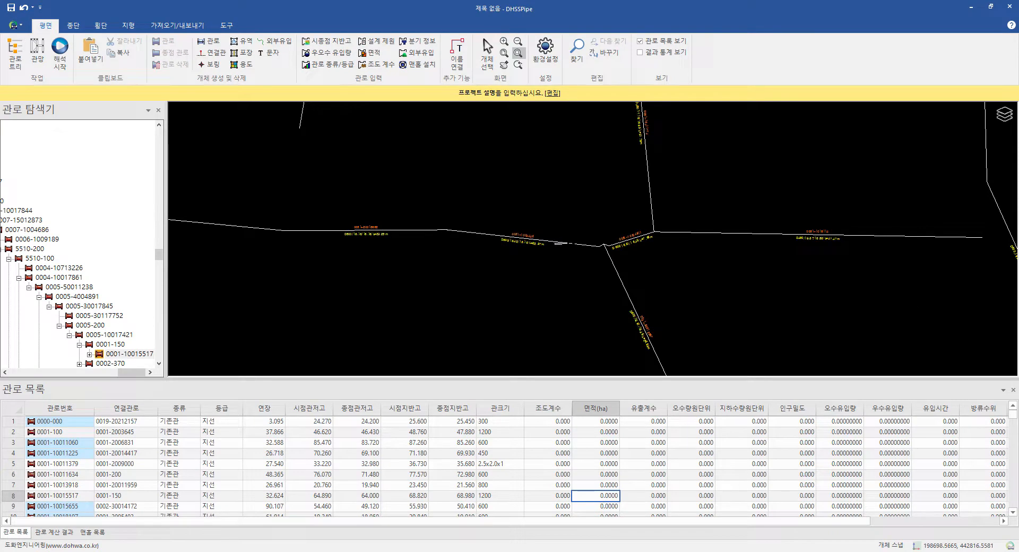
{"action": "key", "text": "Escape"}
{"action": "left_click", "coordinate": [569, 245]}
{"action": "left_click", "coordinate": [627, 293]}
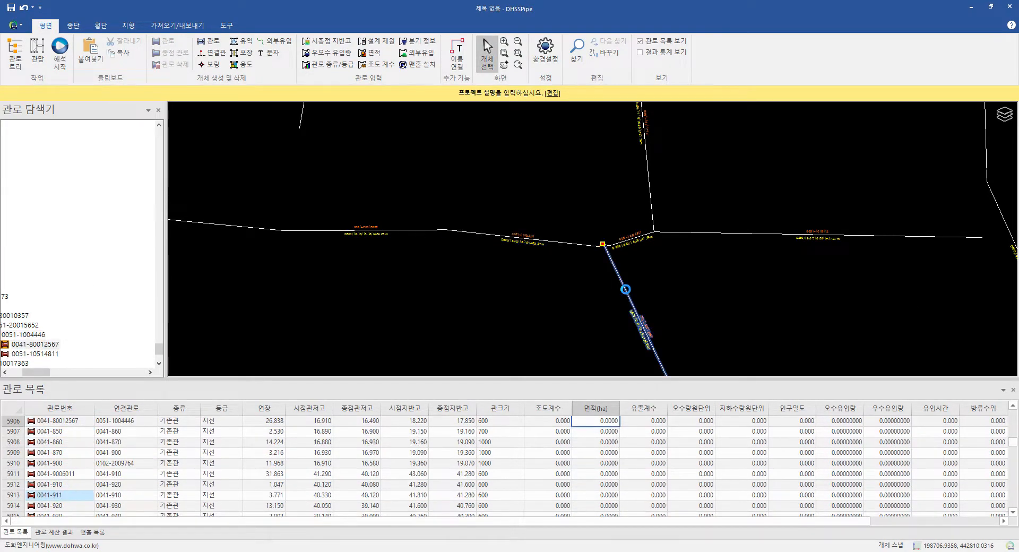
{"action": "left_click", "coordinate": [894, 240]}
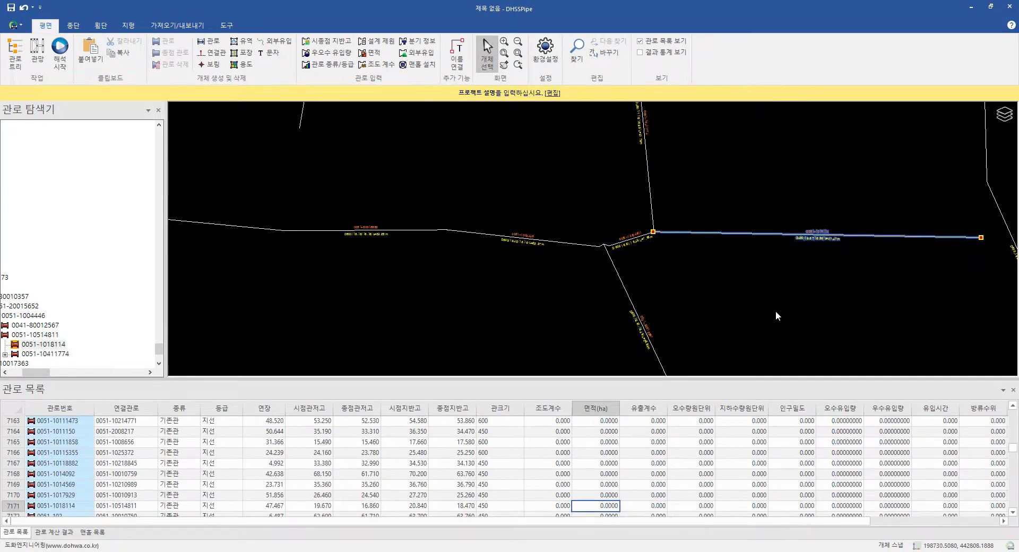
{"action": "scroll", "coordinate": [779, 316], "scroll_direction": "down", "scroll_amount": 5}
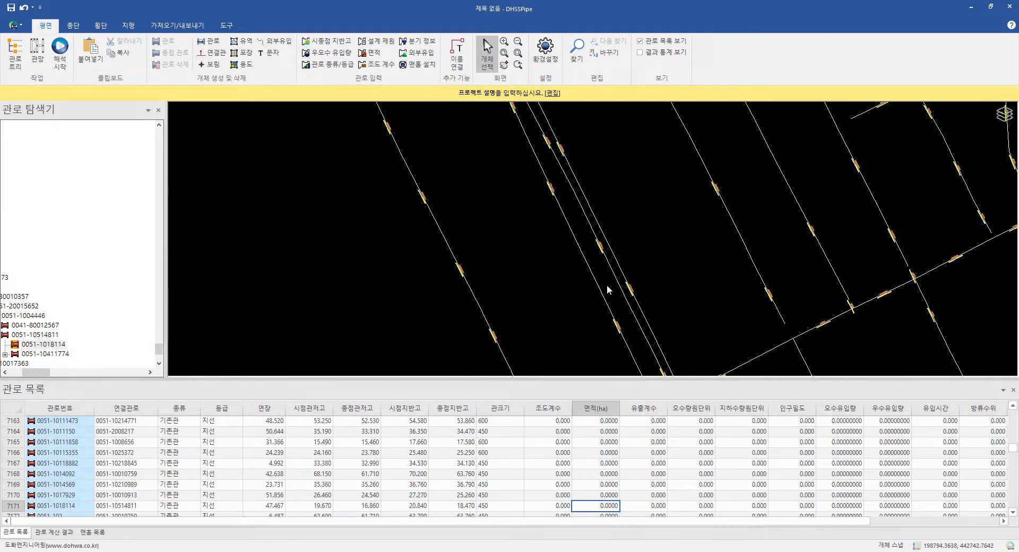
{"action": "left_click", "coordinate": [620, 291]}
{"action": "scroll", "coordinate": [557, 278], "scroll_direction": "down", "scroll_amount": 4}
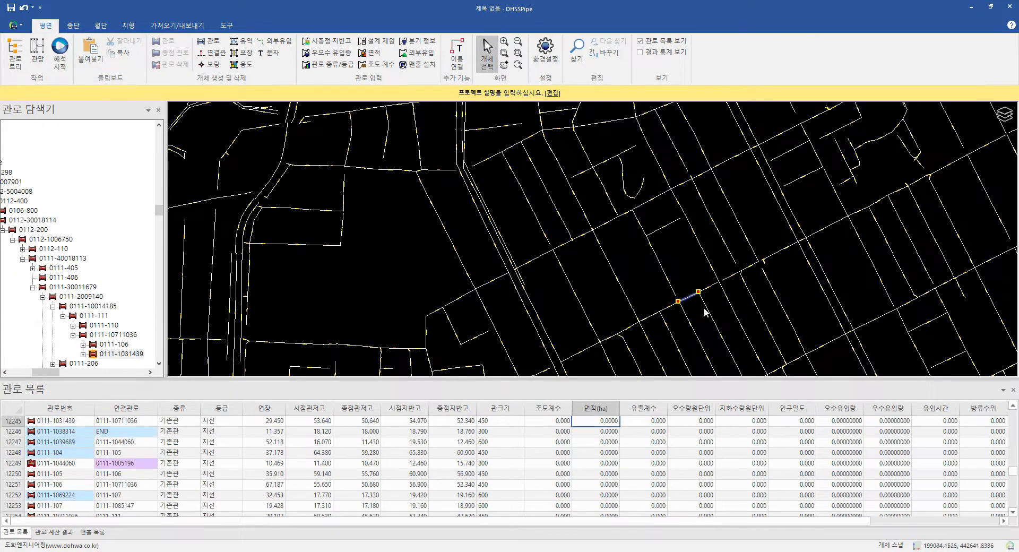
{"action": "left_click", "coordinate": [727, 351]}
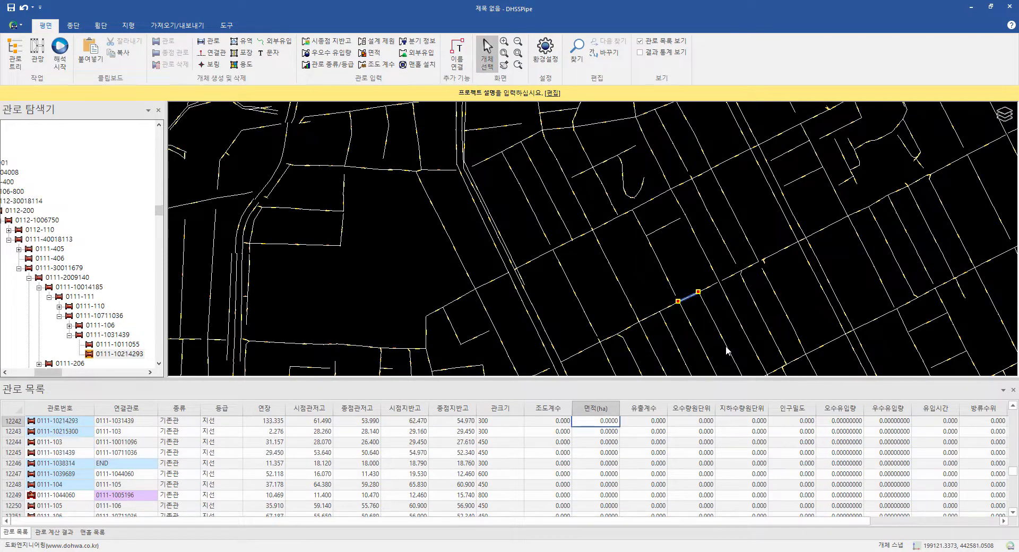
{"action": "left_click", "coordinate": [772, 342]}
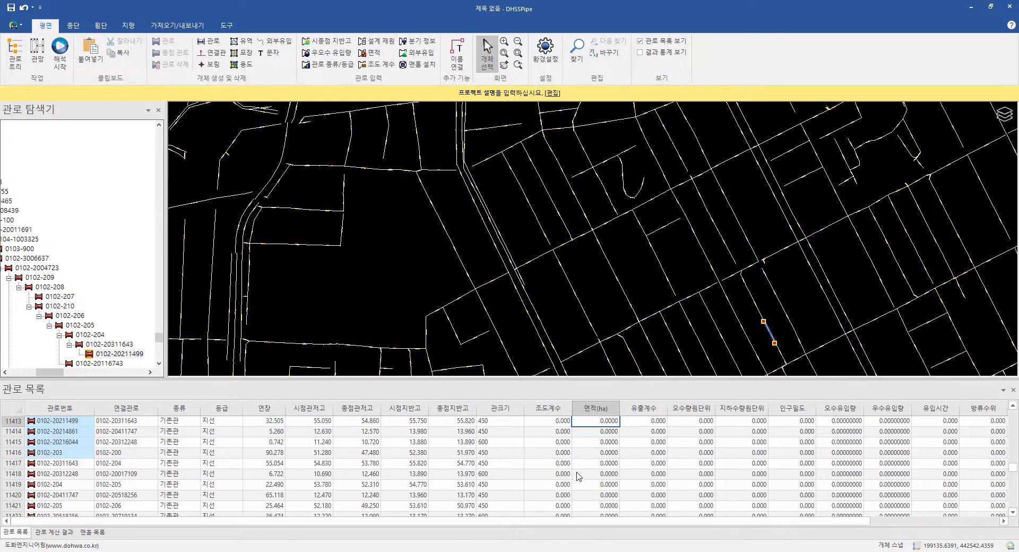
{"action": "left_click", "coordinate": [582, 476]}
{"action": "right_click", "coordinate": [582, 476]}
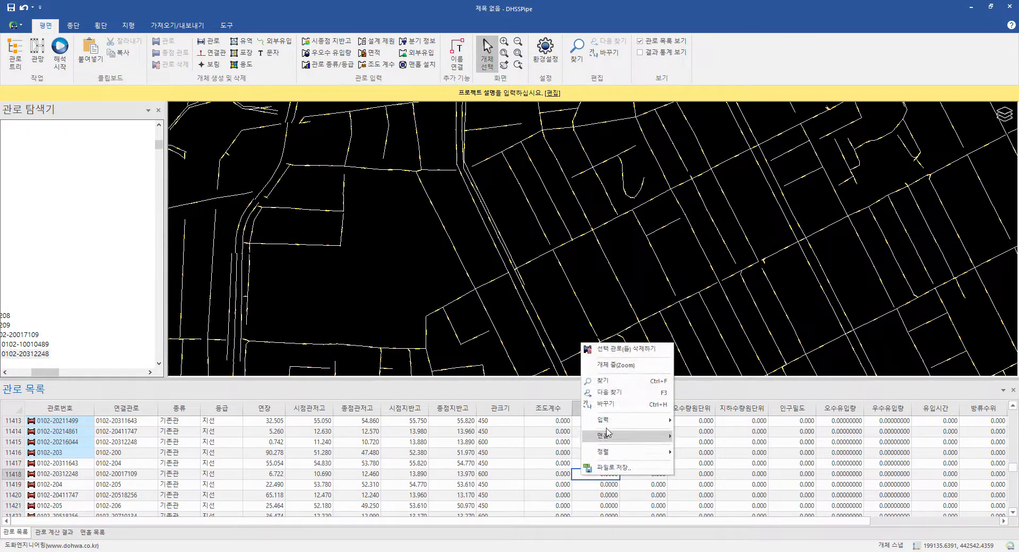
{"action": "left_click", "coordinate": [617, 366]}
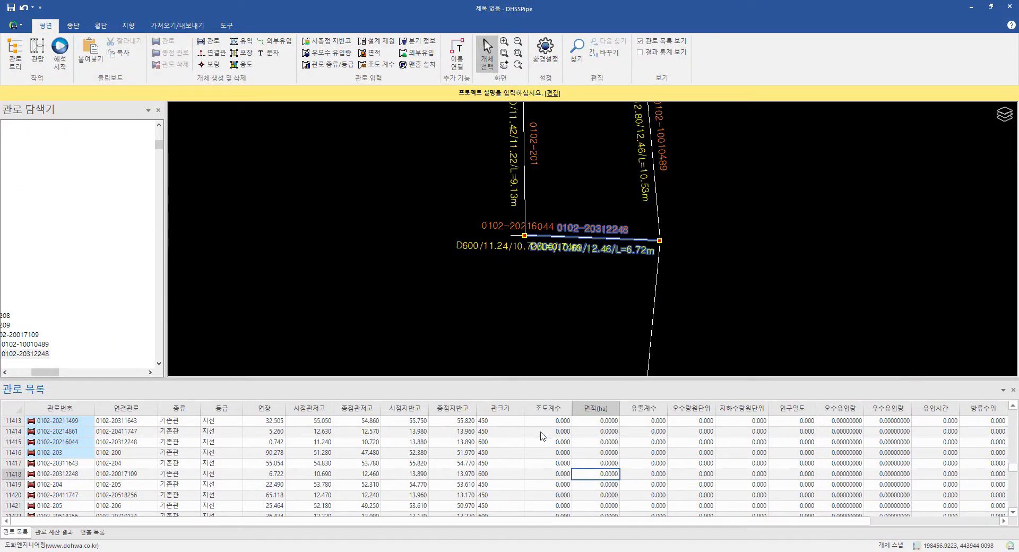
{"action": "scroll", "coordinate": [537, 478], "scroll_direction": "down", "scroll_amount": 5}
{"action": "left_click", "coordinate": [540, 495]}
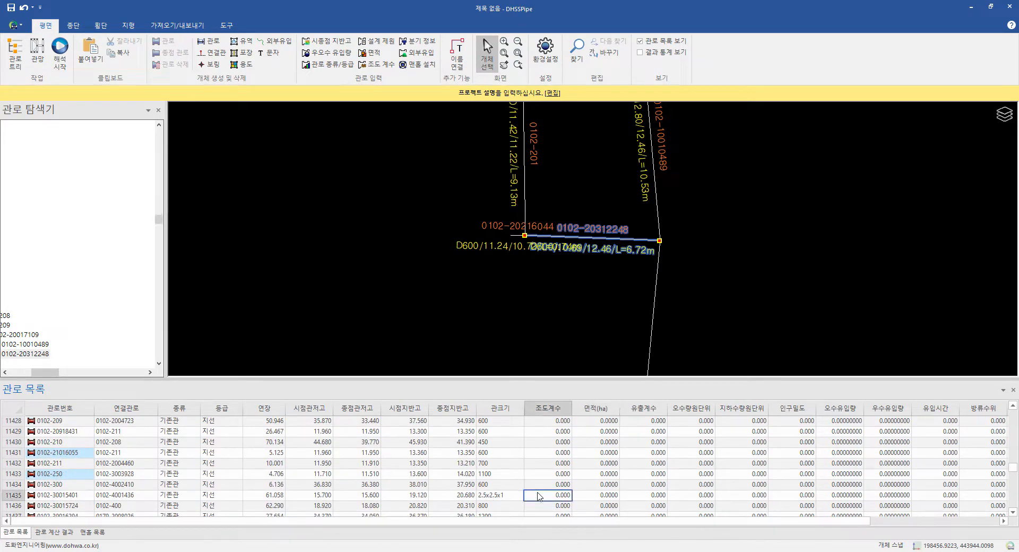
{"action": "right_click", "coordinate": [547, 496]}
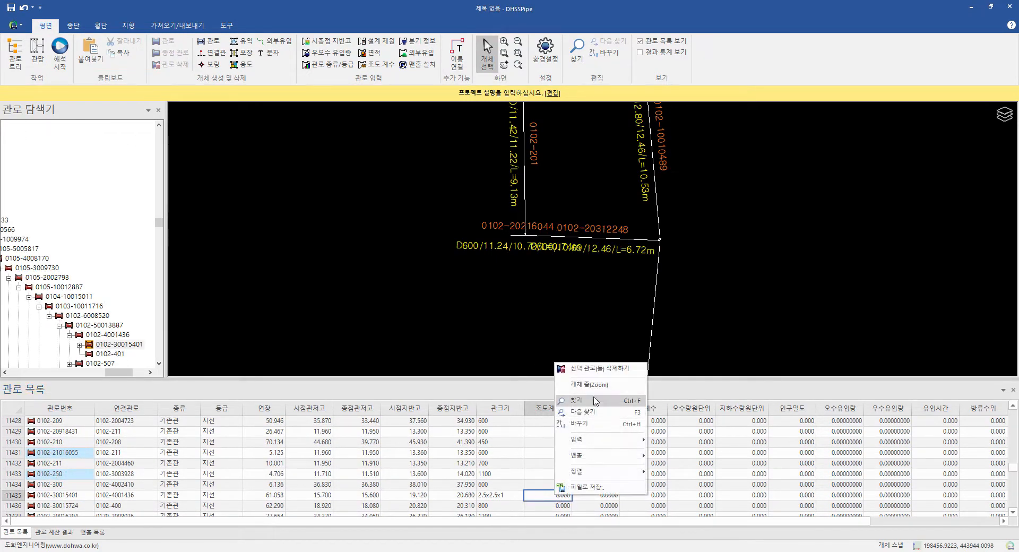
{"action": "left_click", "coordinate": [588, 384]}
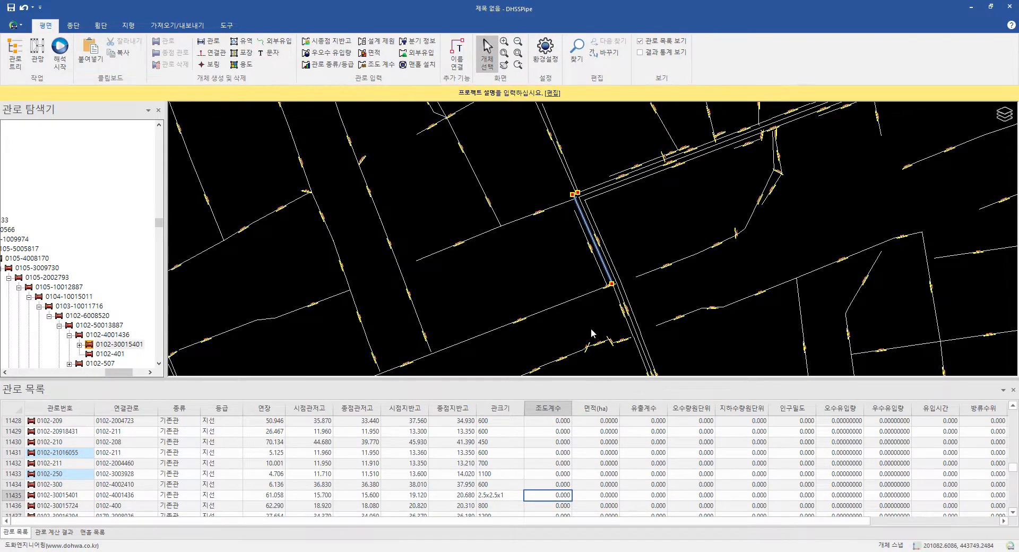
{"action": "scroll", "coordinate": [590, 327], "scroll_direction": "down", "scroll_amount": 2}
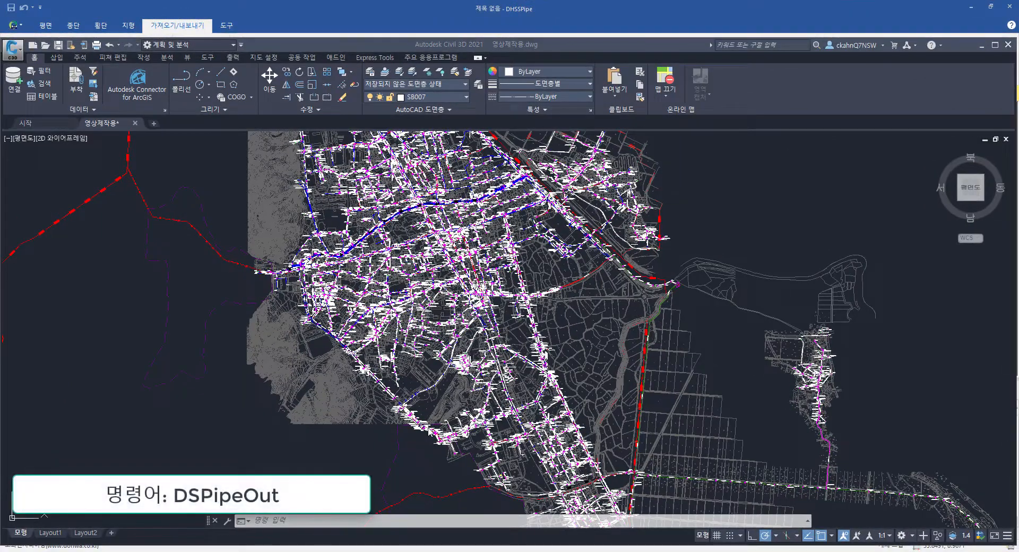
Step: Run the DSPIPEOUT command in Civil 3D and set the pipe layer to SB007 by picking a pipe in the drawing
{"action": "left_click", "coordinate": [356, 521]}
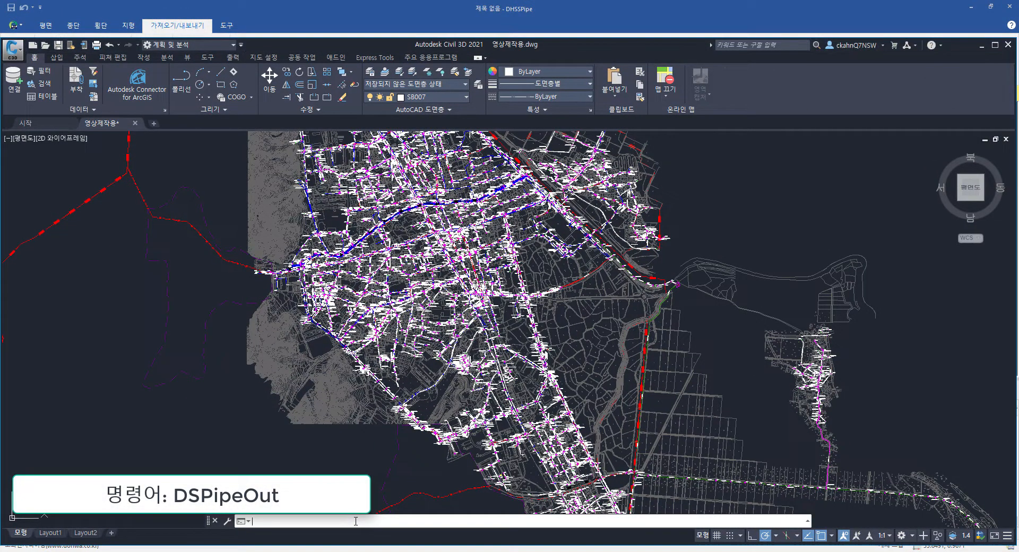
{"action": "type", "text": "dspipeout"}
{"action": "key", "text": "Return"}
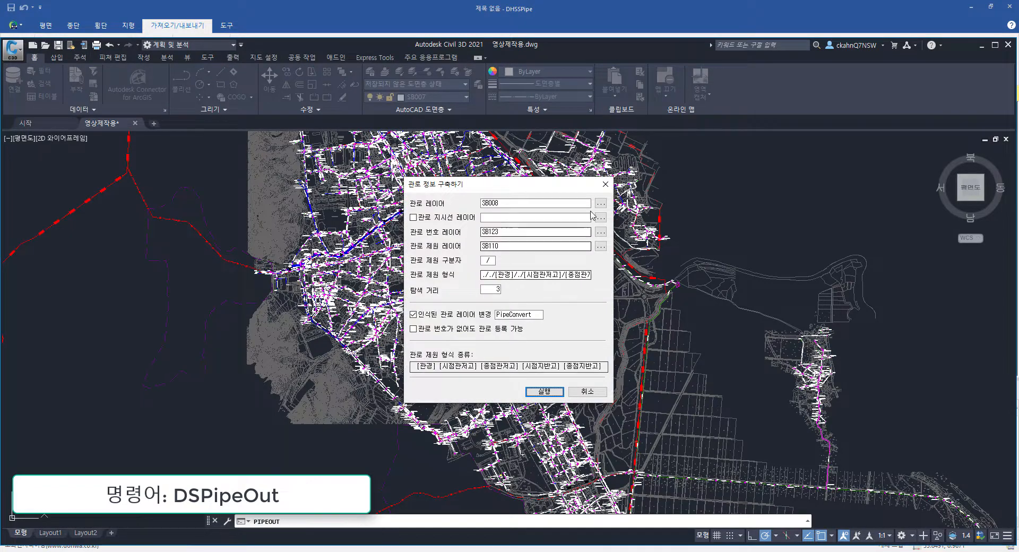
{"action": "left_click", "coordinate": [545, 391]}
{"action": "scroll", "coordinate": [531, 412], "scroll_direction": "up", "scroll_amount": 10}
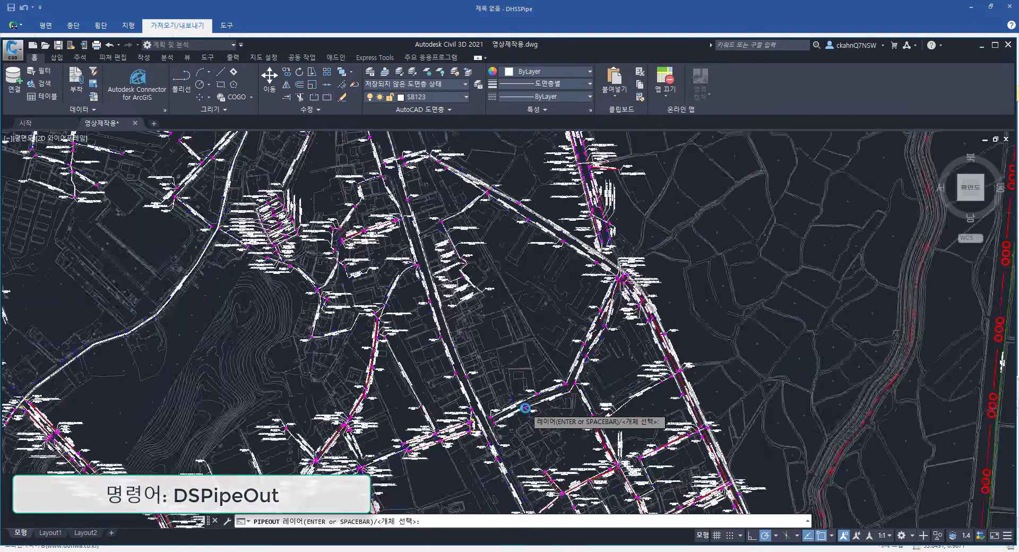
{"action": "scroll", "coordinate": [526, 385], "scroll_direction": "up", "scroll_amount": 5}
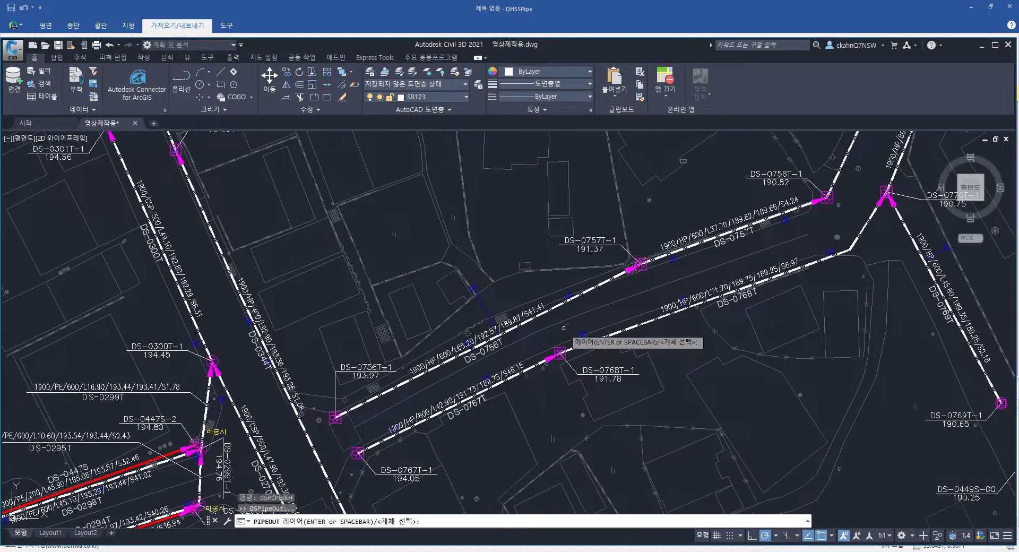
{"action": "key", "text": "Return"}
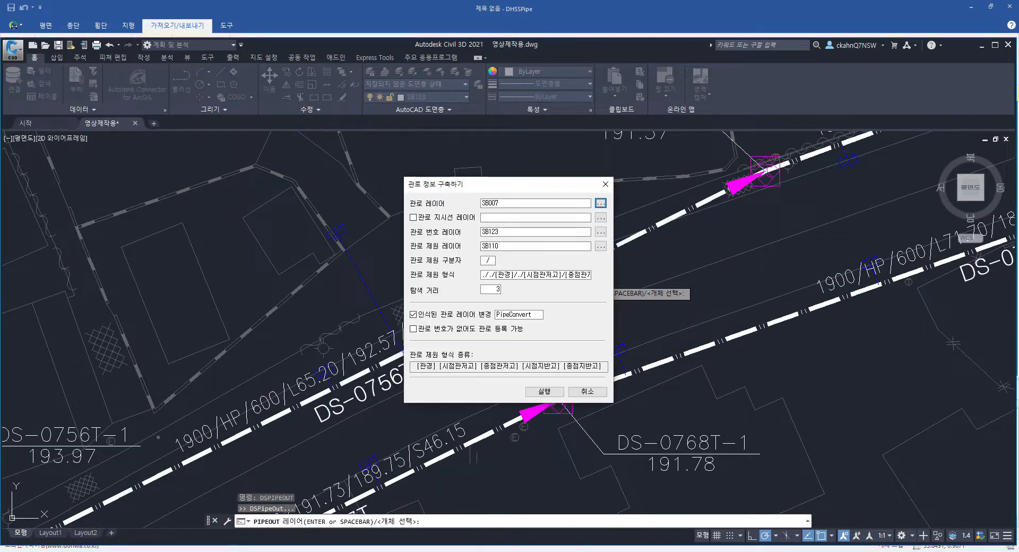
Step: Set the pipe number layer to SB123 and the pipe specification layer to SB110 by picking the labels of pipe DS-0756T
{"action": "left_click", "coordinate": [600, 234]}
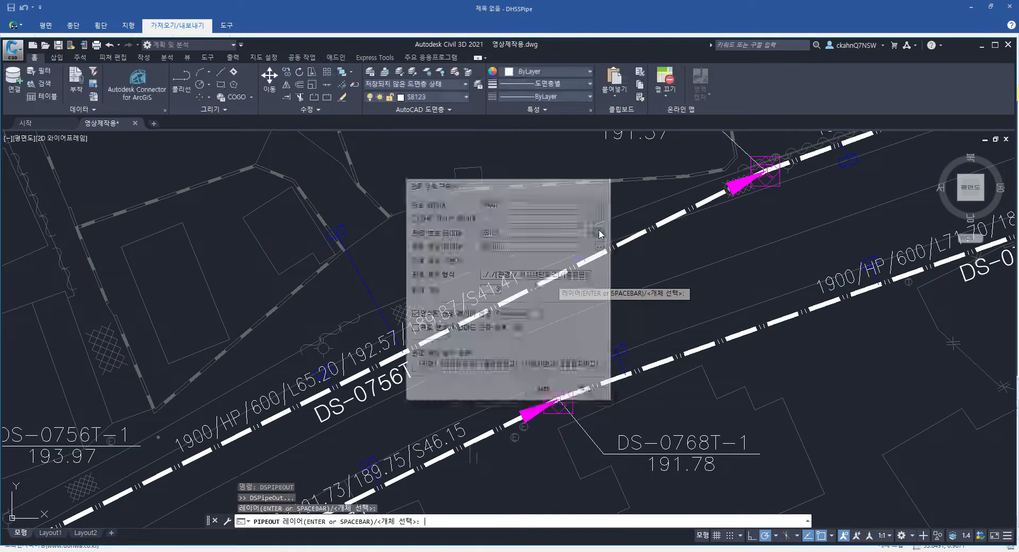
{"action": "left_click", "coordinate": [408, 366]}
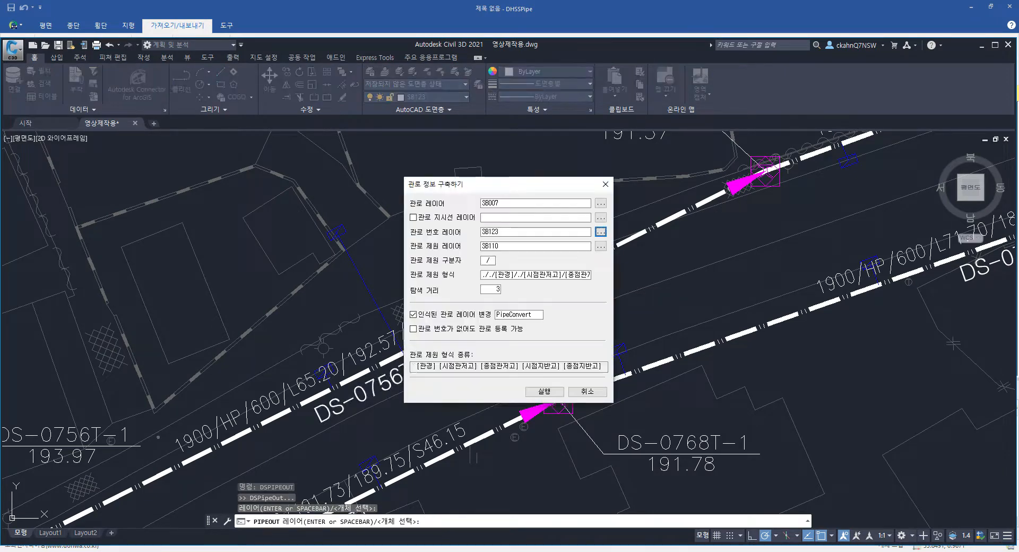
{"action": "left_click", "coordinate": [600, 246]}
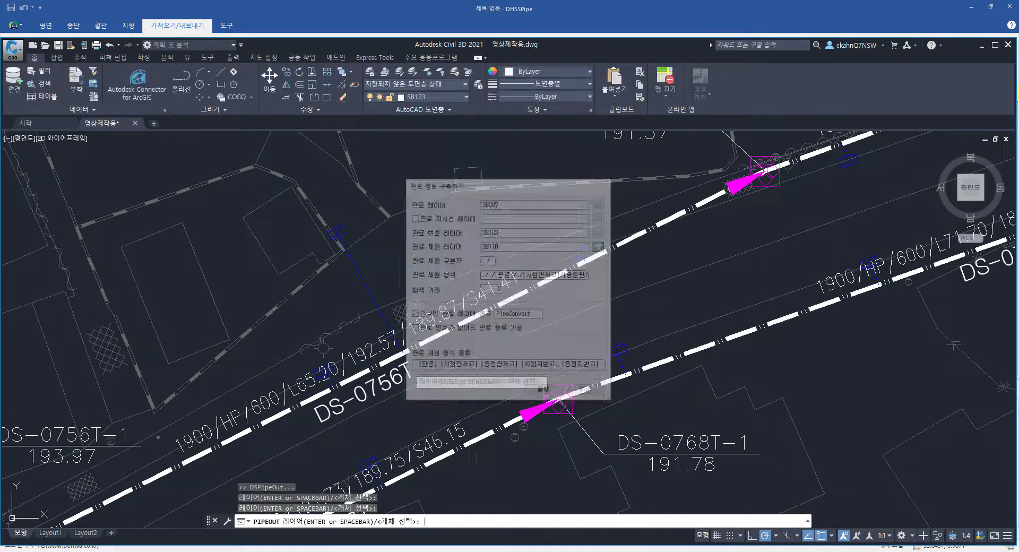
{"action": "left_click", "coordinate": [378, 360]}
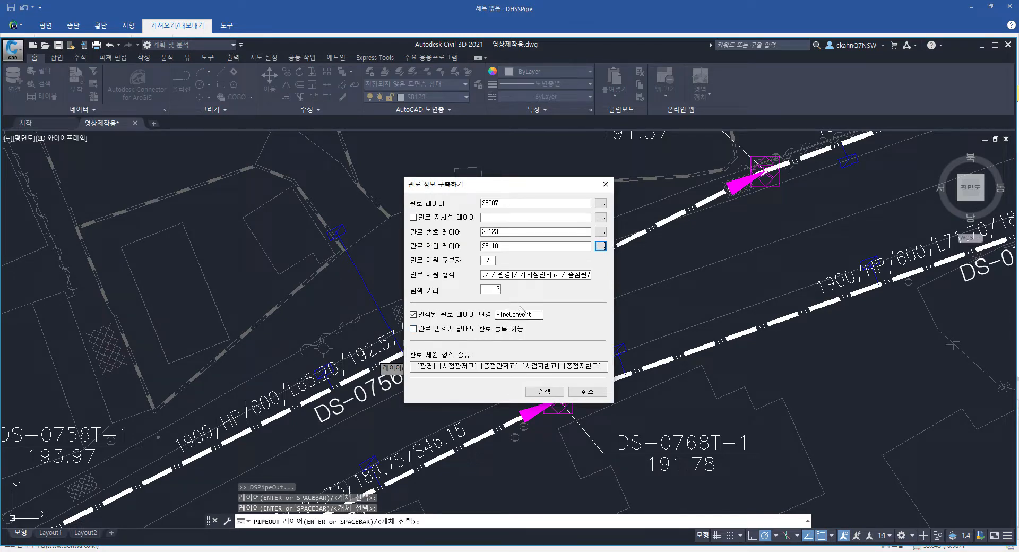
{"action": "left_click_drag", "start_coordinate": [509, 184], "coordinate": [642, 174]}
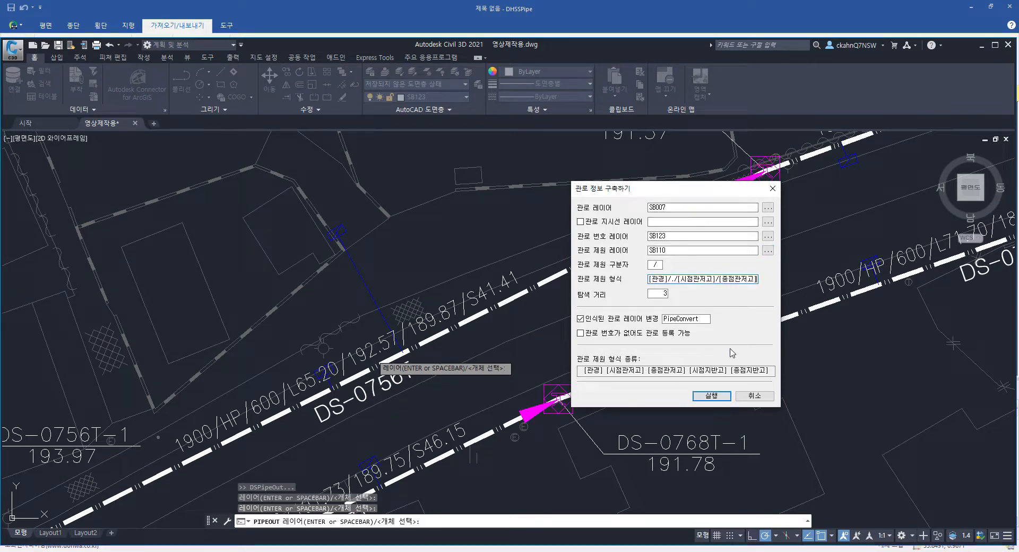
Step: Run the pipe extraction on all objects in the drawing and save the result as test_pipe2.geo in the 소개동영상 folder
{"action": "left_click", "coordinate": [720, 396]}
{"action": "type", "text": "all"}
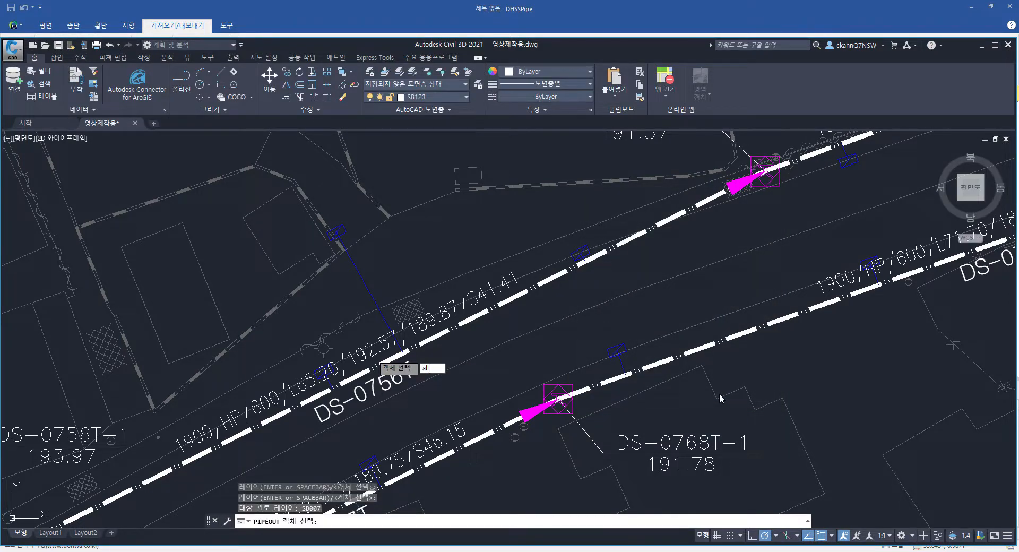
{"action": "key", "text": "Return"}
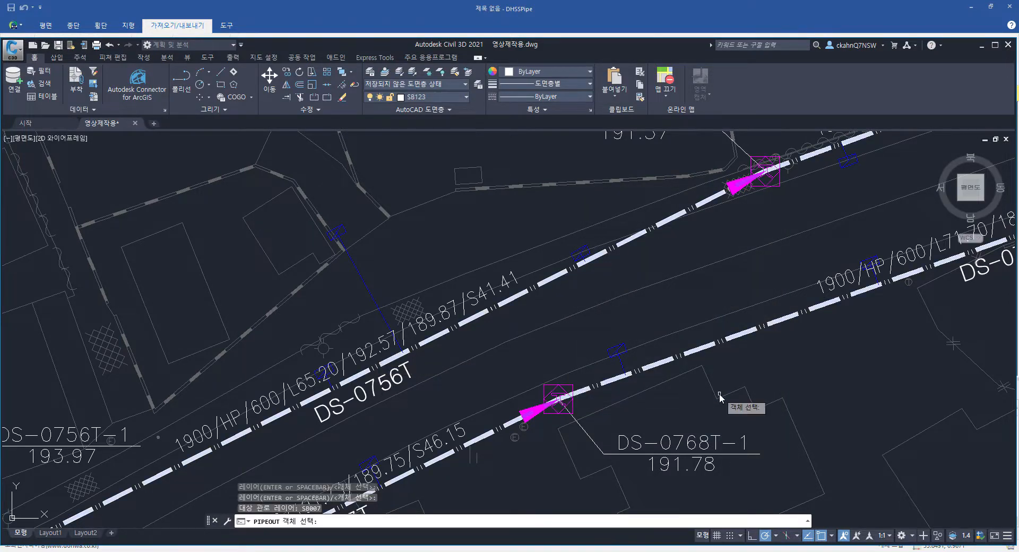
{"action": "key", "text": "Return"}
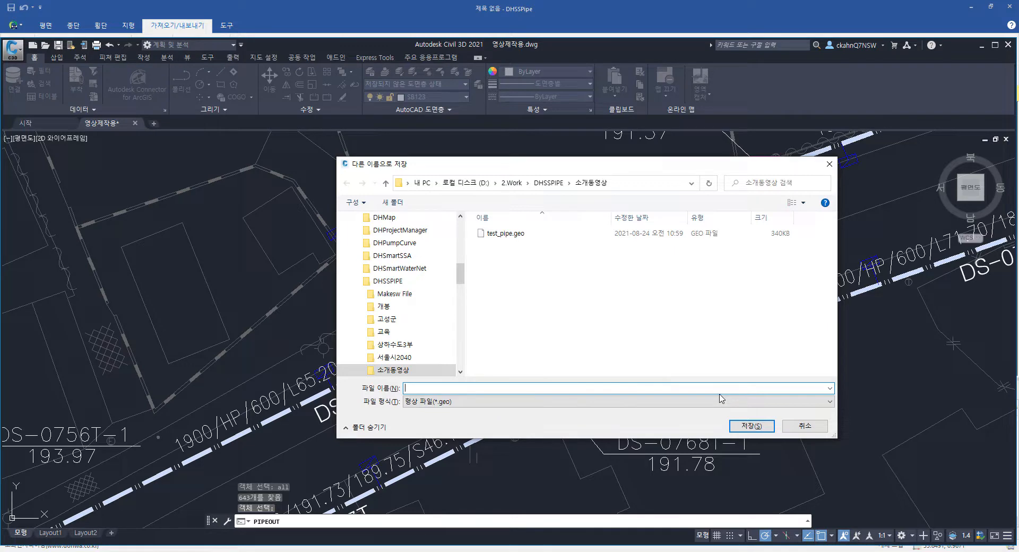
{"action": "type", "text": "test"}
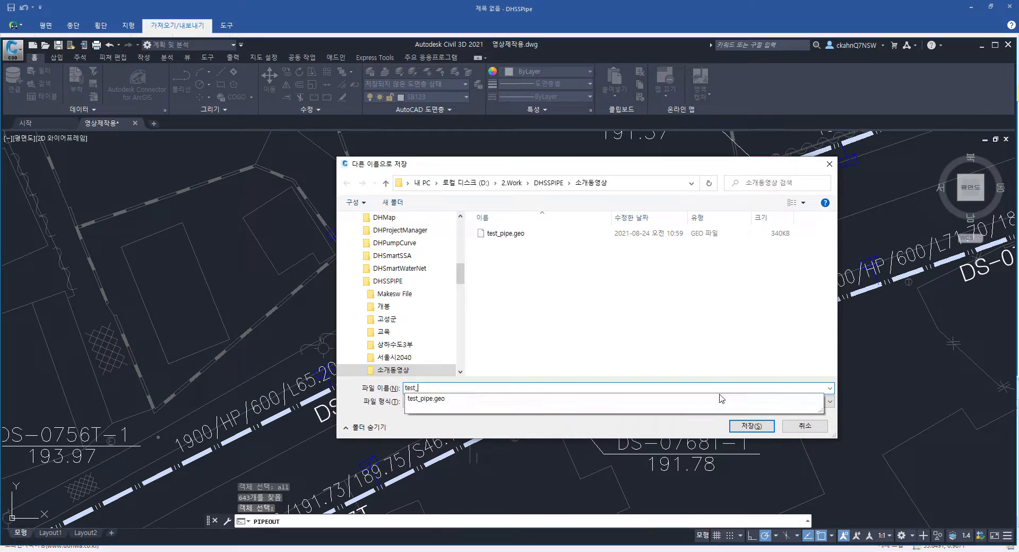
{"action": "type", "text": "_pipe2"}
{"action": "key", "text": "Return"}
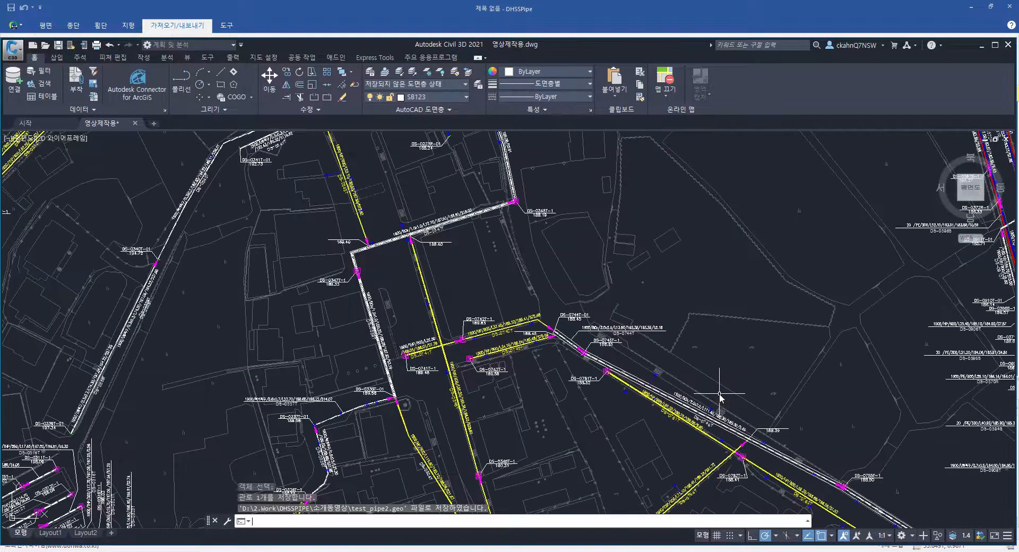
{"action": "scroll", "coordinate": [633, 389], "scroll_direction": "down", "scroll_amount": 6}
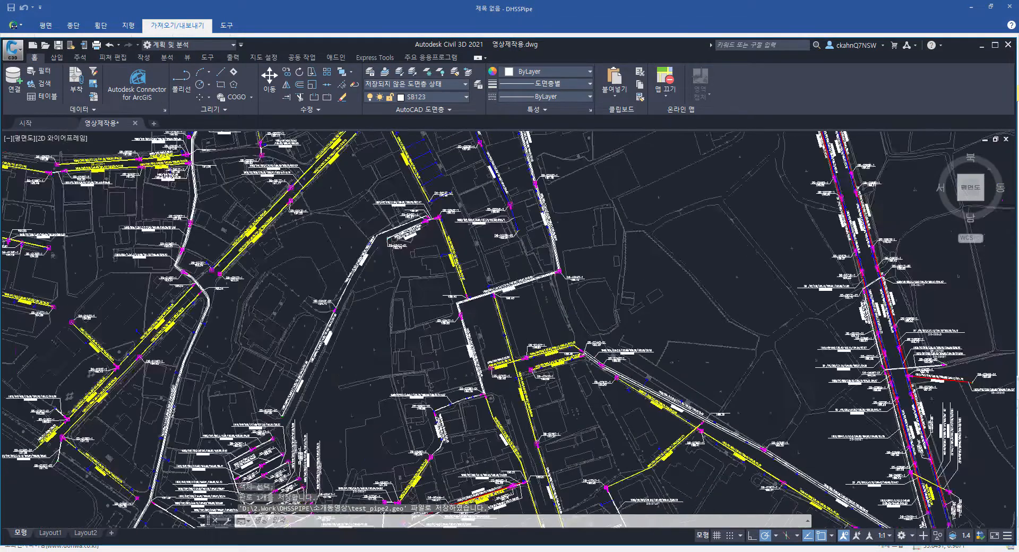
{"action": "scroll", "coordinate": [620, 385], "scroll_direction": "down", "scroll_amount": 4}
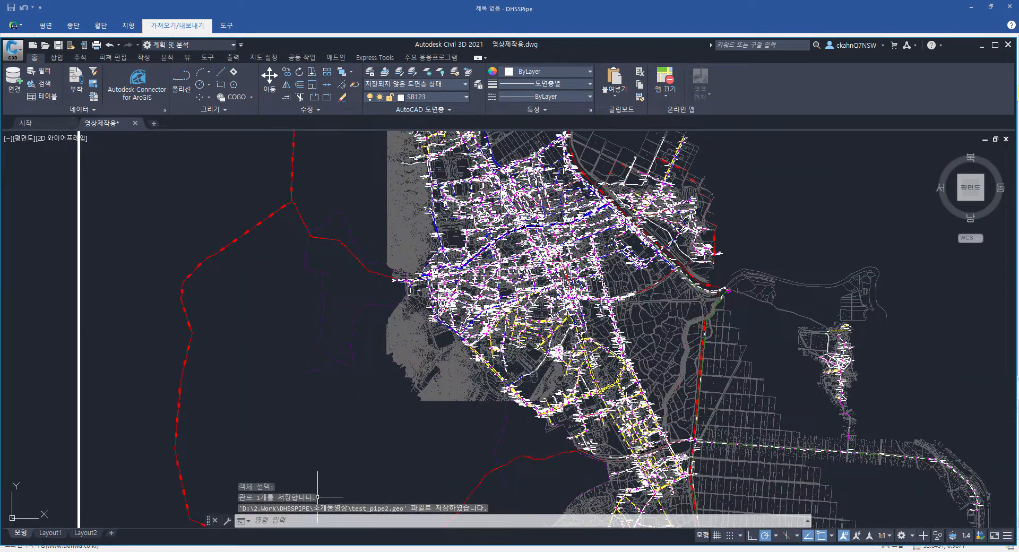
Step: Switch to DHSSPipe and import the pipes from the GEO file test_pipe2.geo
{"action": "left_click", "coordinate": [275, 551]}
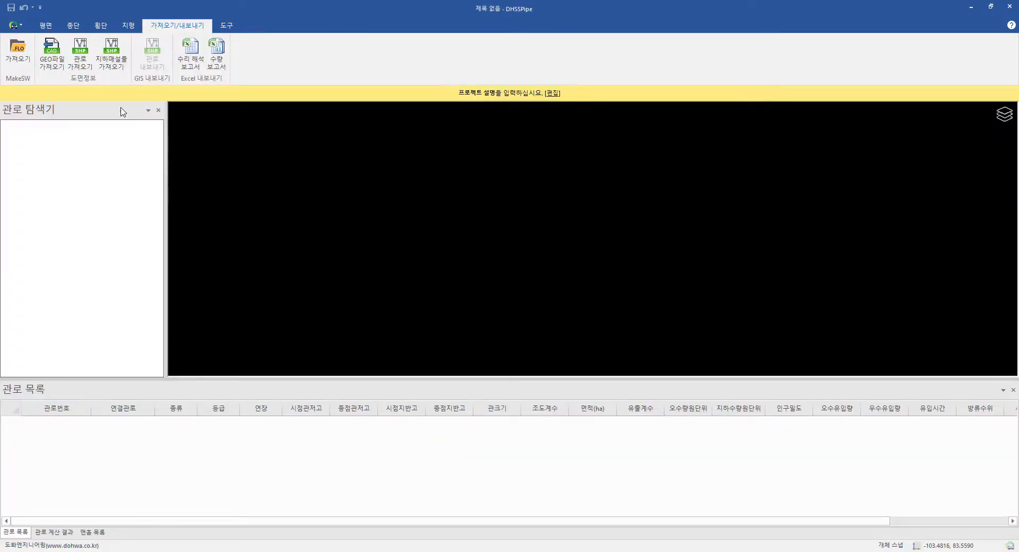
{"action": "left_click", "coordinate": [51, 53]}
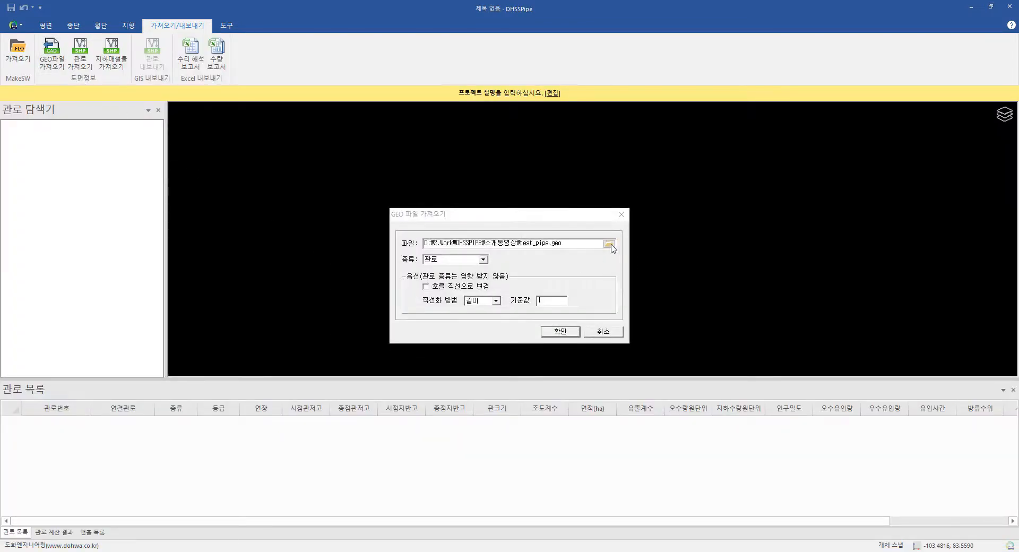
{"action": "left_click", "coordinate": [611, 246]}
{"action": "double_click", "coordinate": [514, 234]}
{"action": "left_click", "coordinate": [562, 333]}
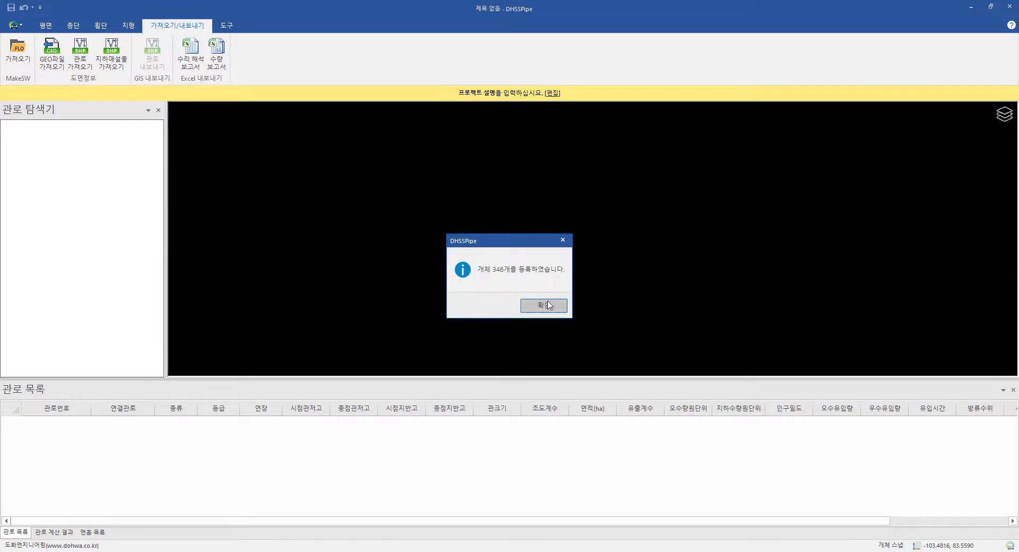
{"action": "left_click", "coordinate": [531, 306]}
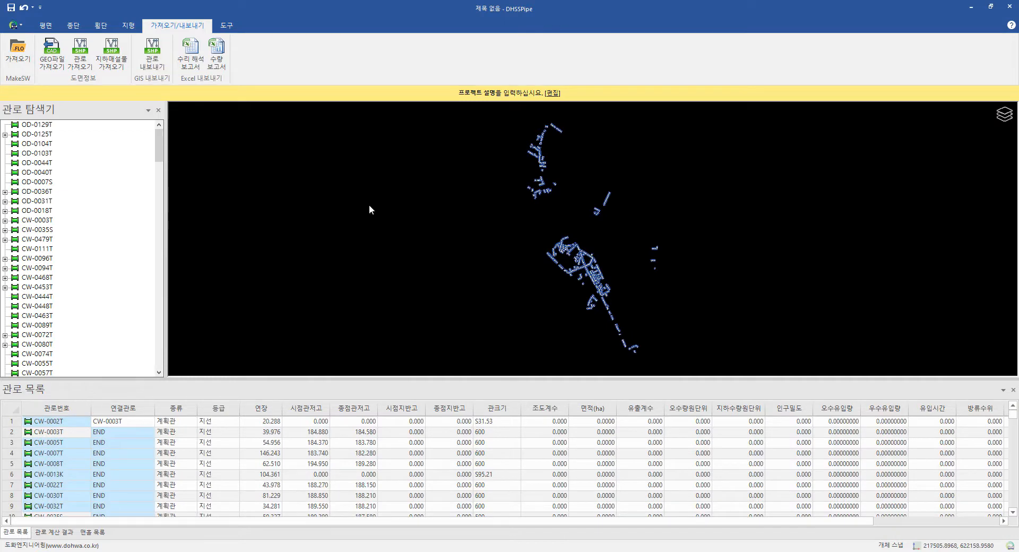
Step: Import the pipes from the second GEO file, test_pipe.geo, into the same project
{"action": "left_click", "coordinate": [60, 70]}
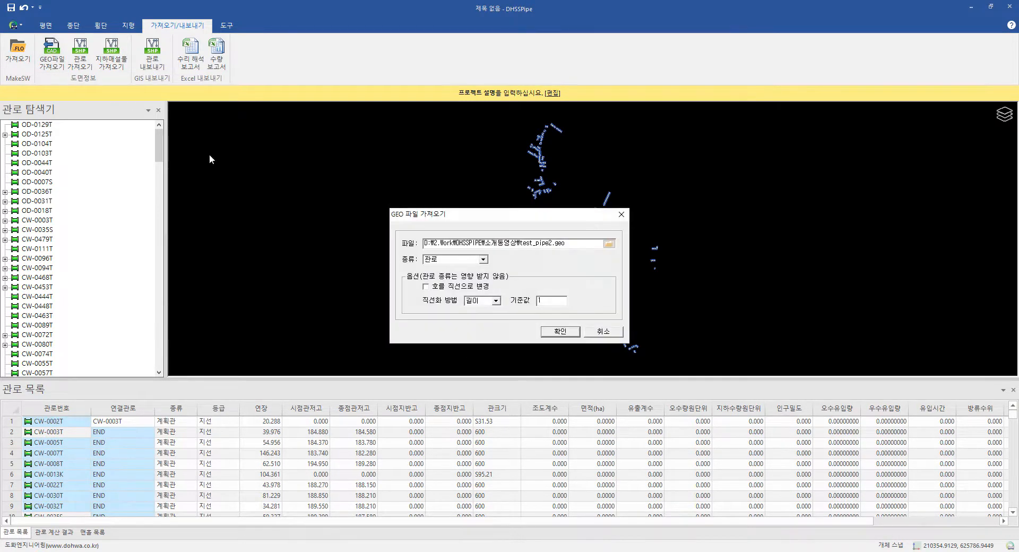
{"action": "left_click", "coordinate": [606, 245]}
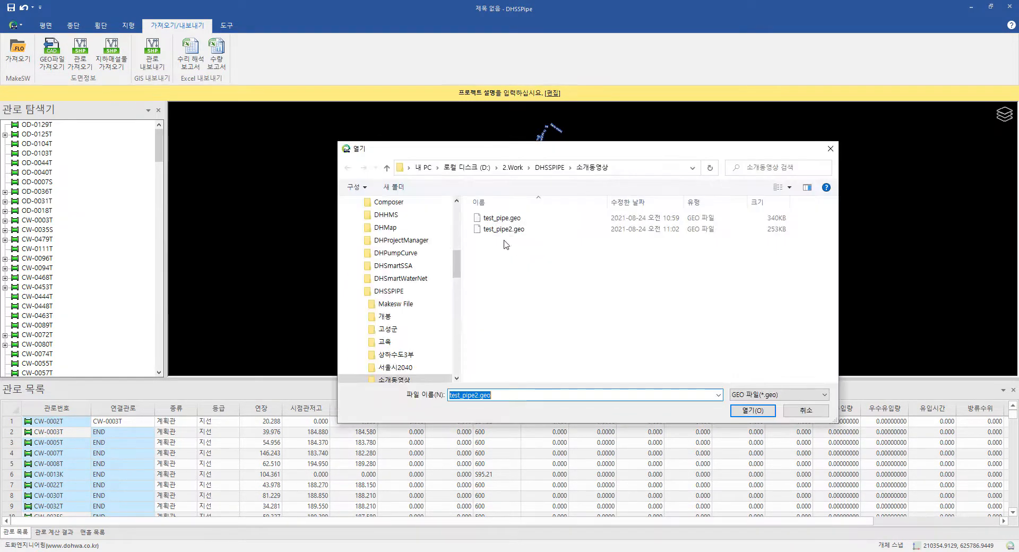
{"action": "double_click", "coordinate": [504, 203]}
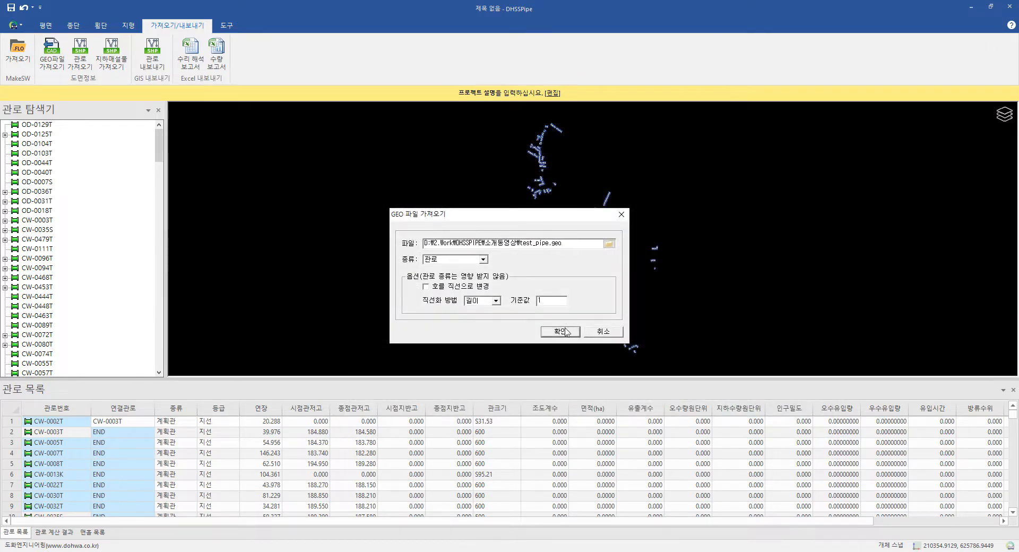
{"action": "left_click", "coordinate": [565, 331]}
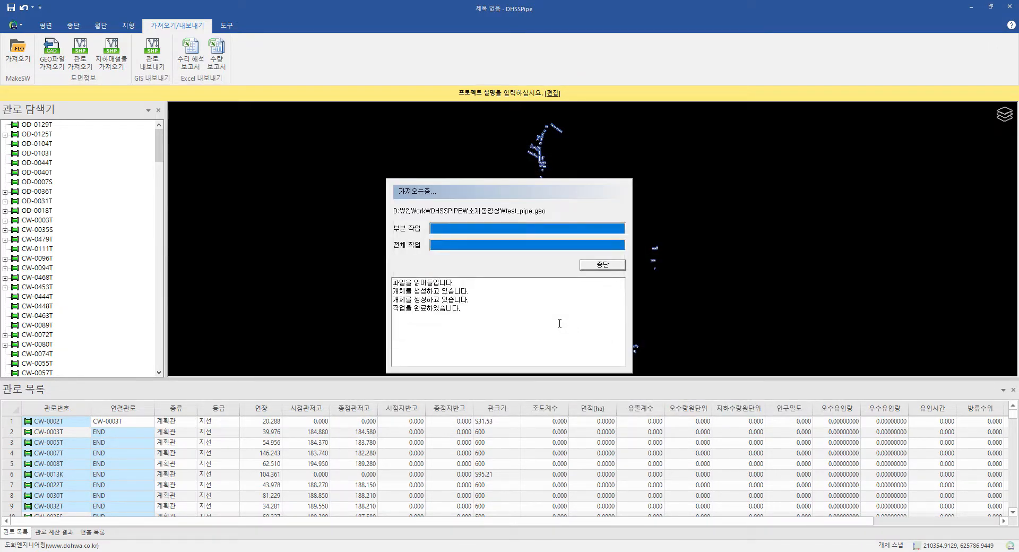
{"action": "left_click", "coordinate": [549, 307]}
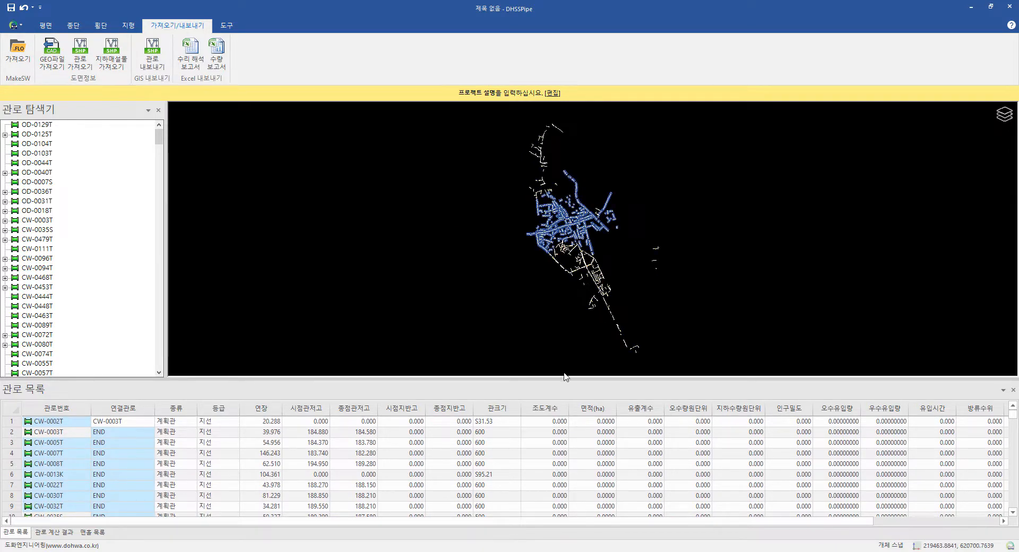
Step: Select pipe CW-0007T in the pipe list and examine the imported pipe network up close in the plan view
{"action": "left_click", "coordinate": [454, 455]}
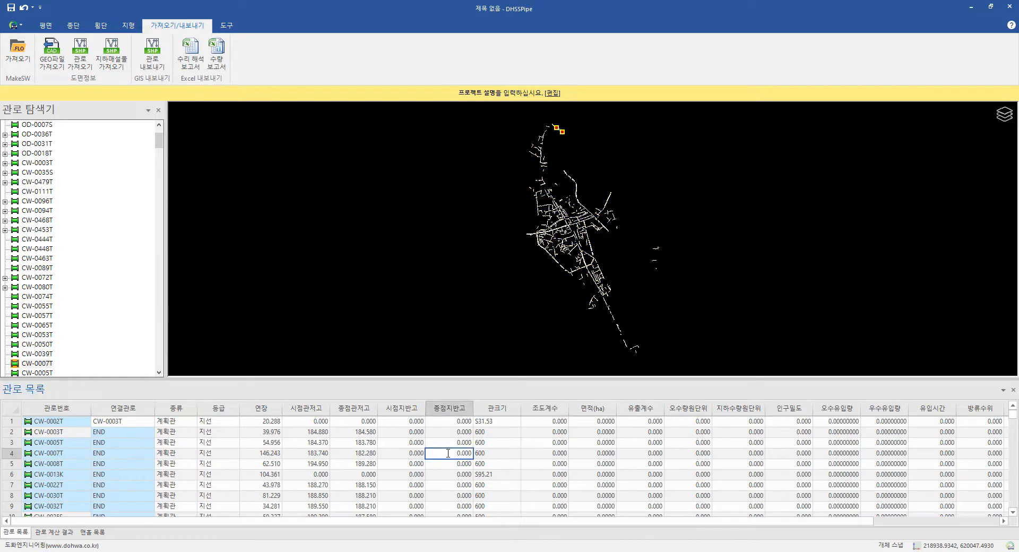
{"action": "scroll", "coordinate": [576, 225], "scroll_direction": "up", "scroll_amount": 3}
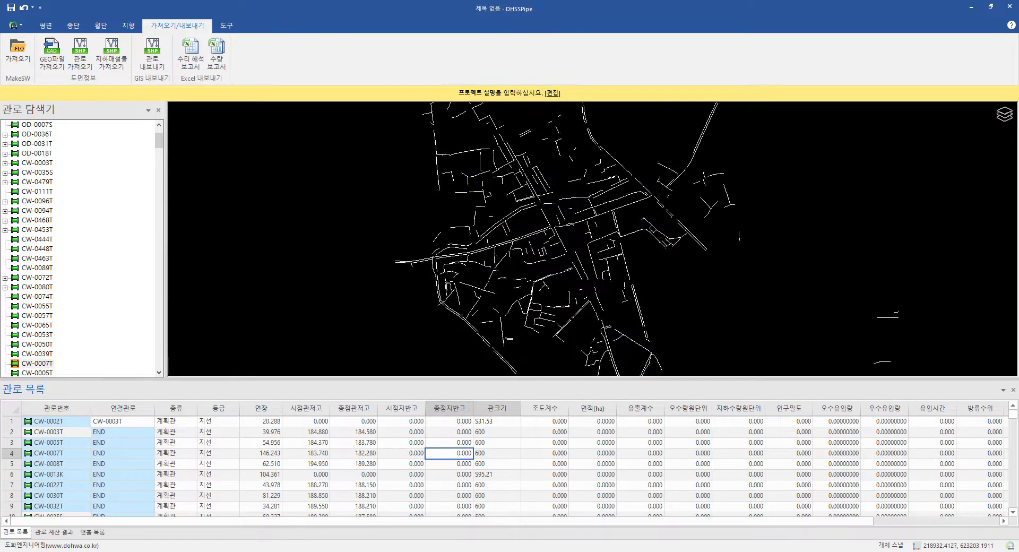
{"action": "scroll", "coordinate": [516, 228], "scroll_direction": "up", "scroll_amount": 5}
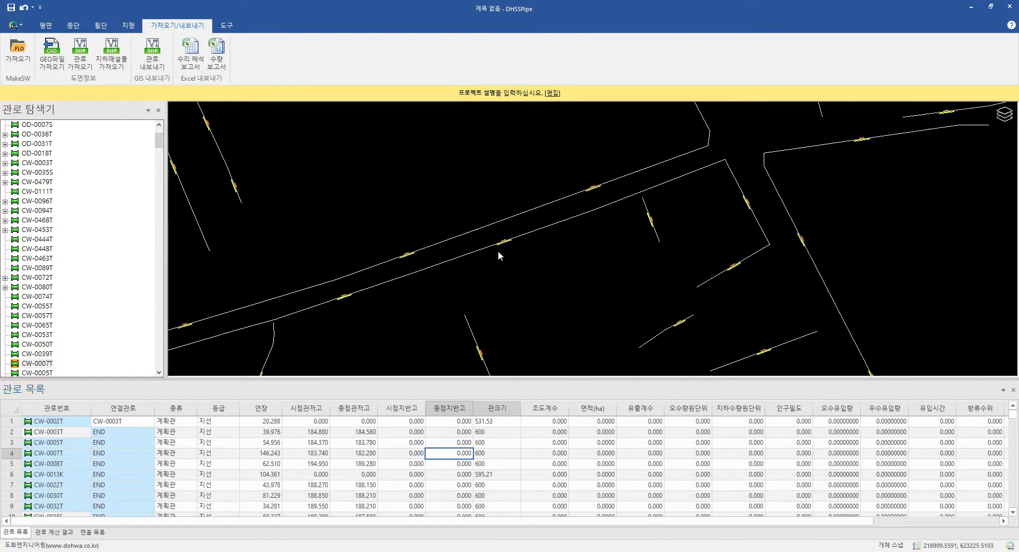
{"action": "scroll", "coordinate": [499, 249], "scroll_direction": "up", "scroll_amount": 3}
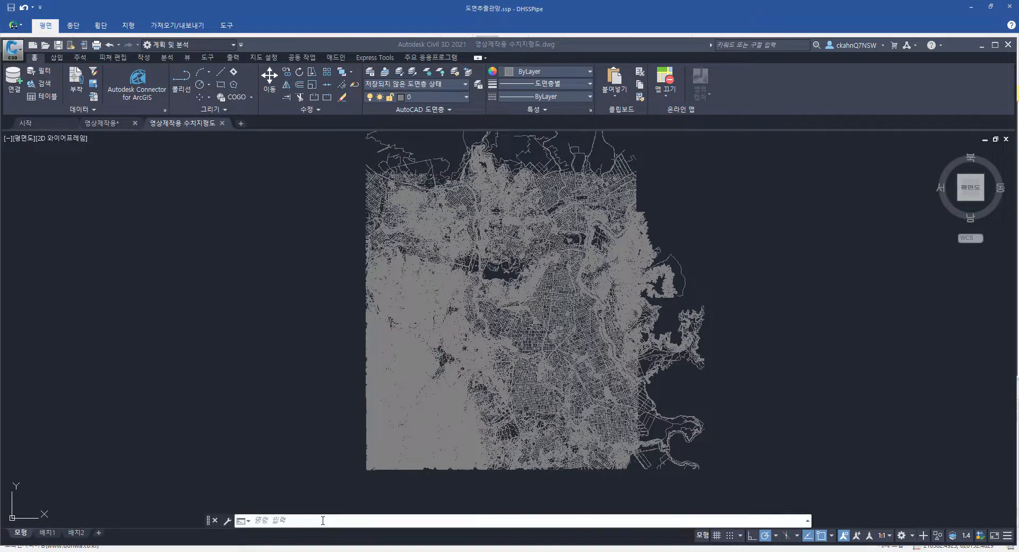
Step: In the Civil 3D topographic map drawing, start XYZOUT by layer and choose the layers F0017111 and F0017114
{"action": "left_click", "coordinate": [323, 520]}
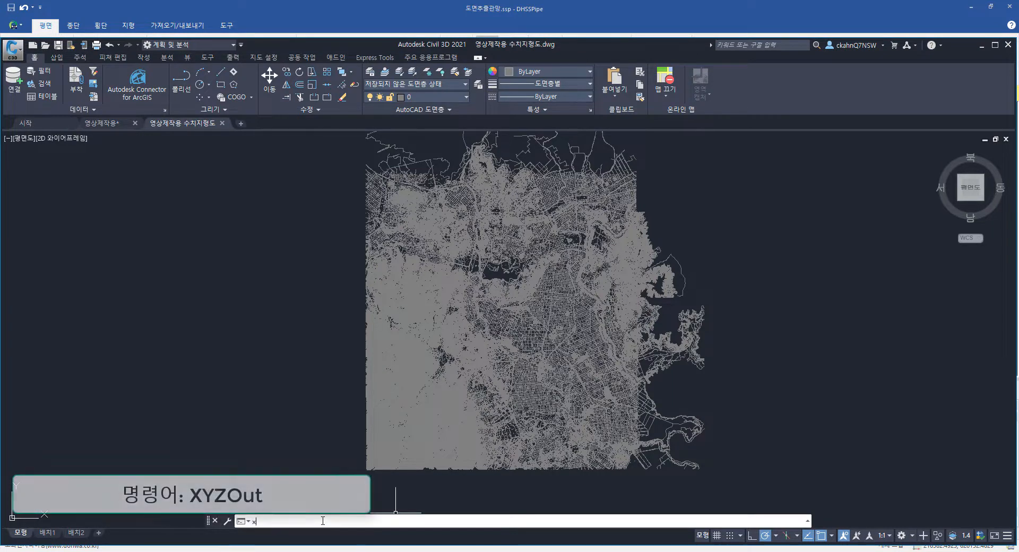
{"action": "type", "text": "xyzout"}
{"action": "key", "text": "Return"}
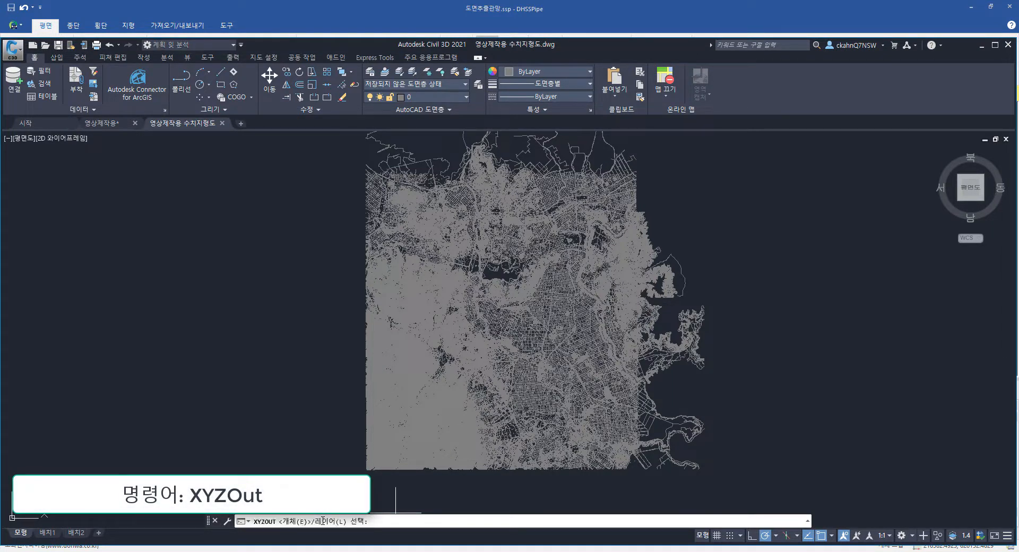
{"action": "key", "text": "Return"}
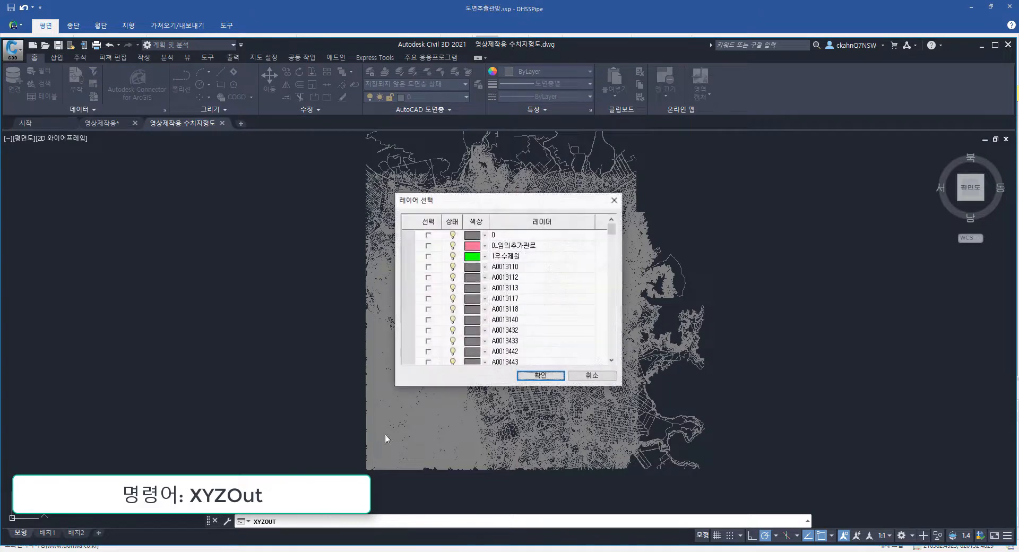
{"action": "scroll", "coordinate": [514, 316], "scroll_direction": "down", "scroll_amount": 10}
{"action": "scroll", "coordinate": [514, 317], "scroll_direction": "down", "scroll_amount": 10}
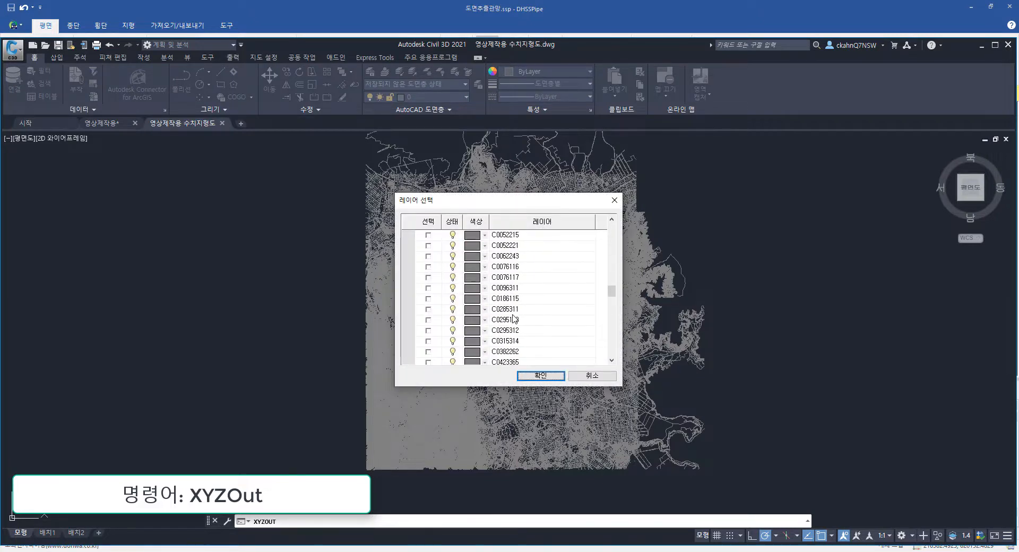
{"action": "scroll", "coordinate": [455, 305], "scroll_direction": "up", "scroll_amount": 2}
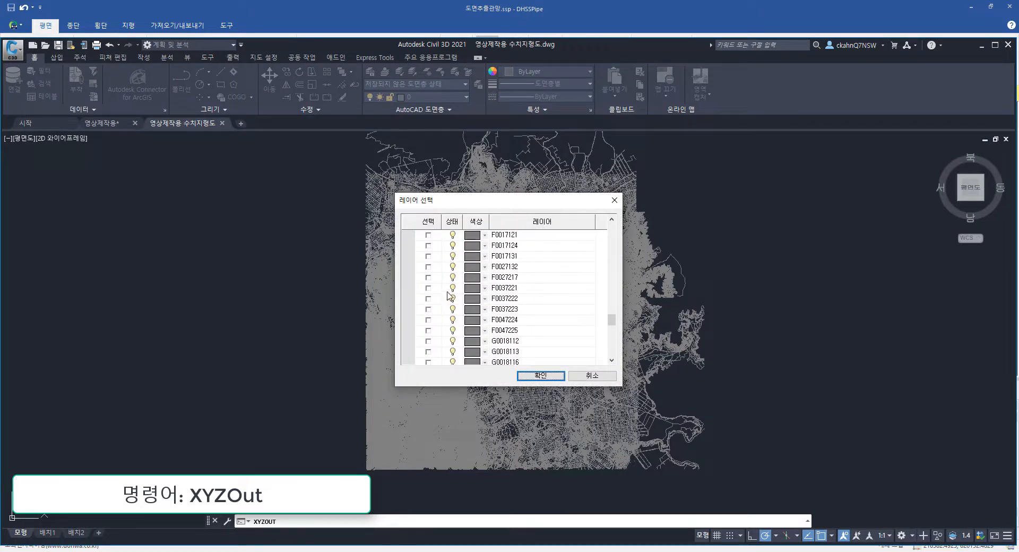
{"action": "left_click", "coordinate": [427, 255]}
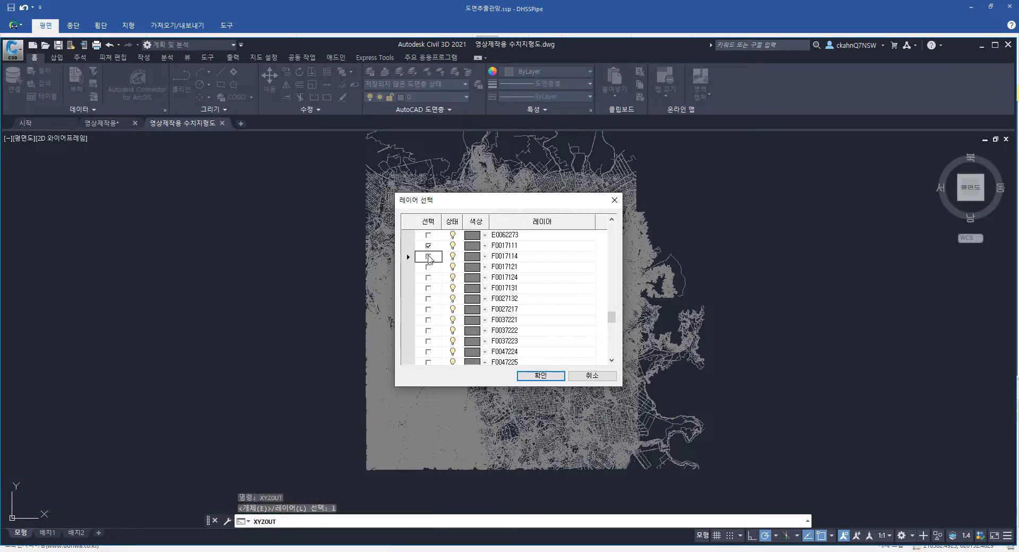
{"action": "left_click", "coordinate": [554, 375]}
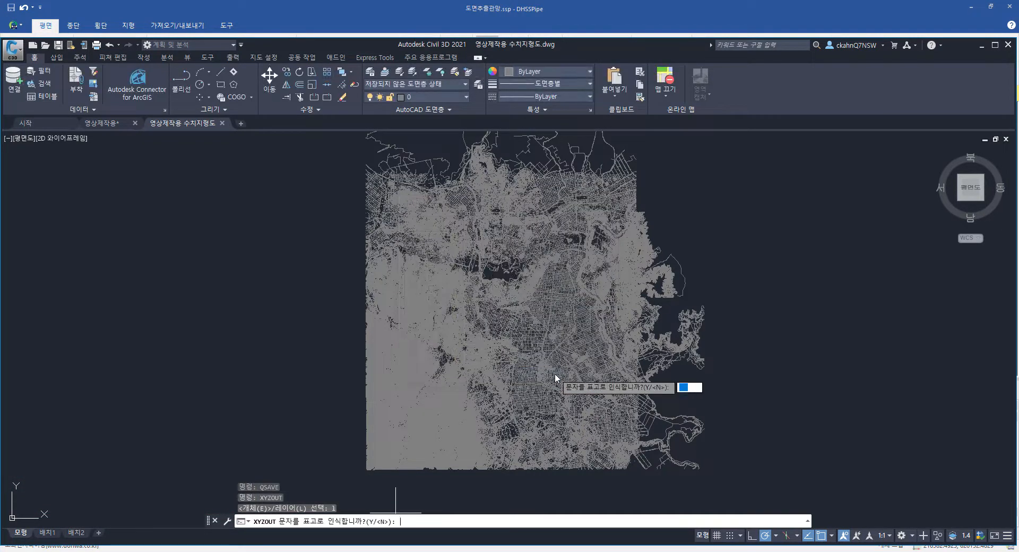
Step: Decline reading text as elevations, extract coordinates from all objects and save them as test2.xyz in the 소개동영상 folder
{"action": "key", "text": "Return"}
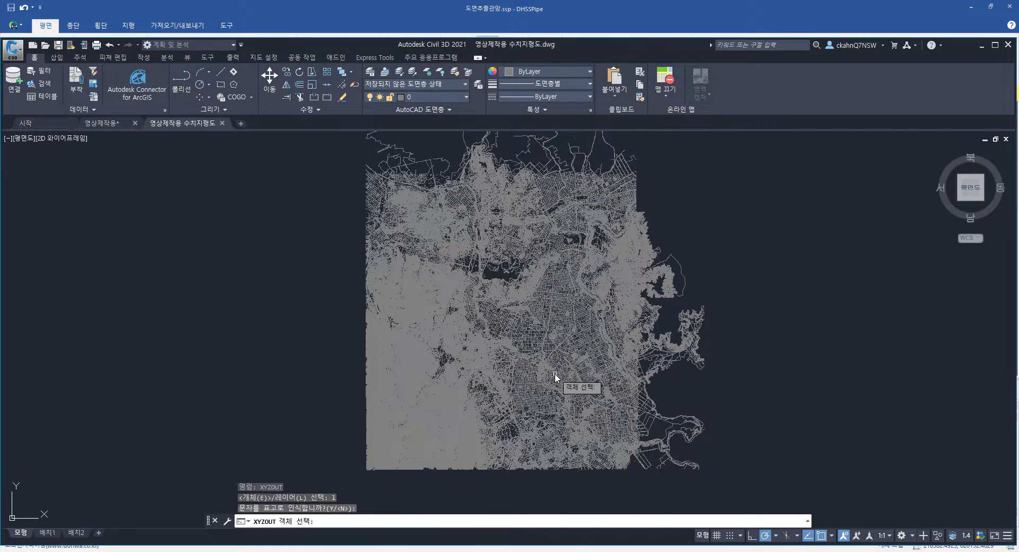
{"action": "type", "text": "all"}
{"action": "key", "text": "Return"}
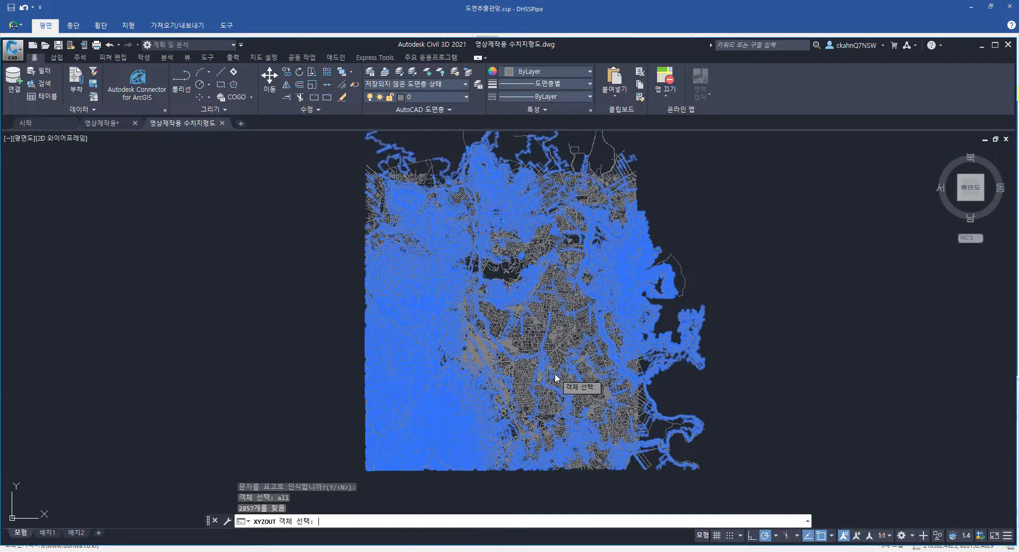
{"action": "key", "text": "Return"}
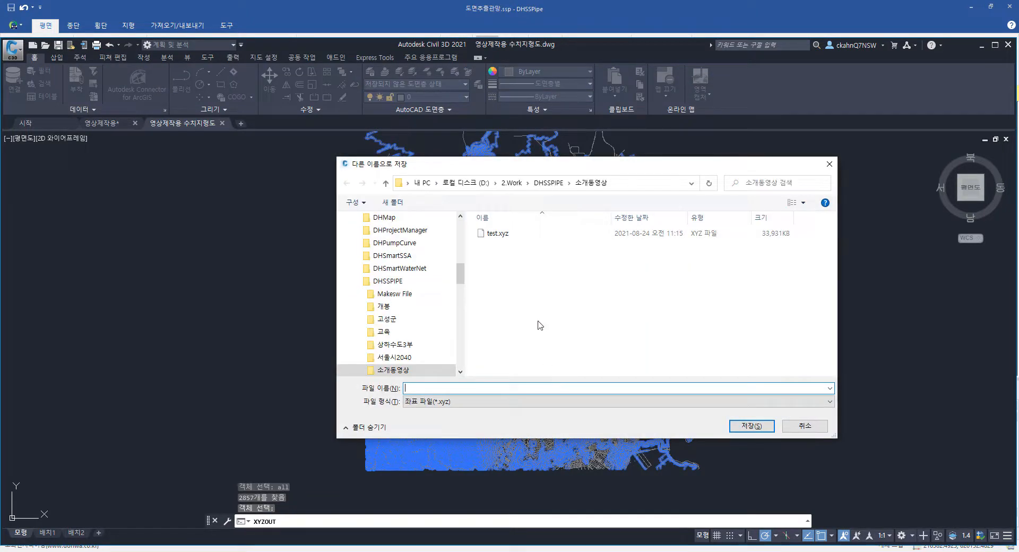
{"action": "type", "text": "test2"}
{"action": "key", "text": "Return"}
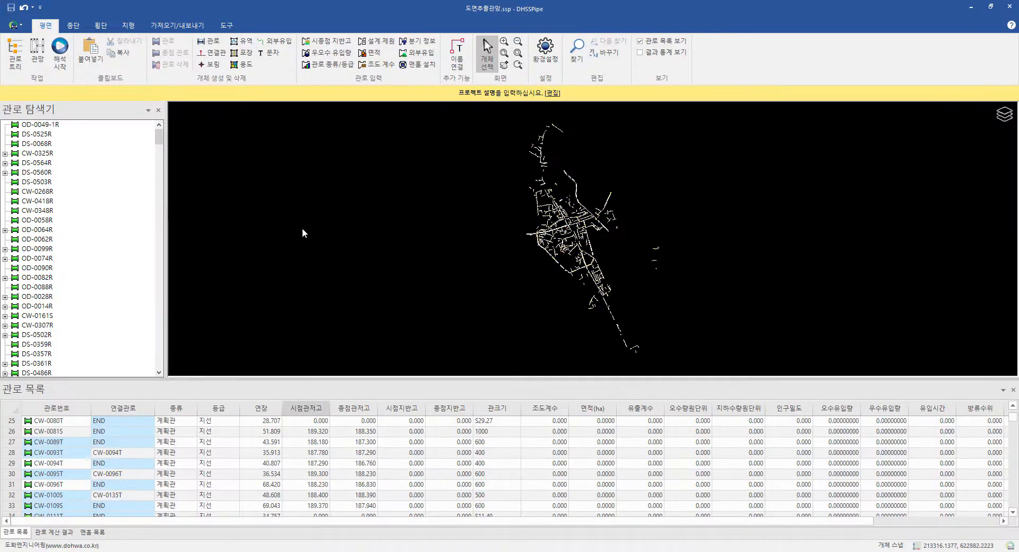
Step: Switch to DHSSPipe, generate the terrain (지형) from the coordinate file test2.xyz, and draw its boundary line
{"action": "left_click", "coordinate": [128, 25]}
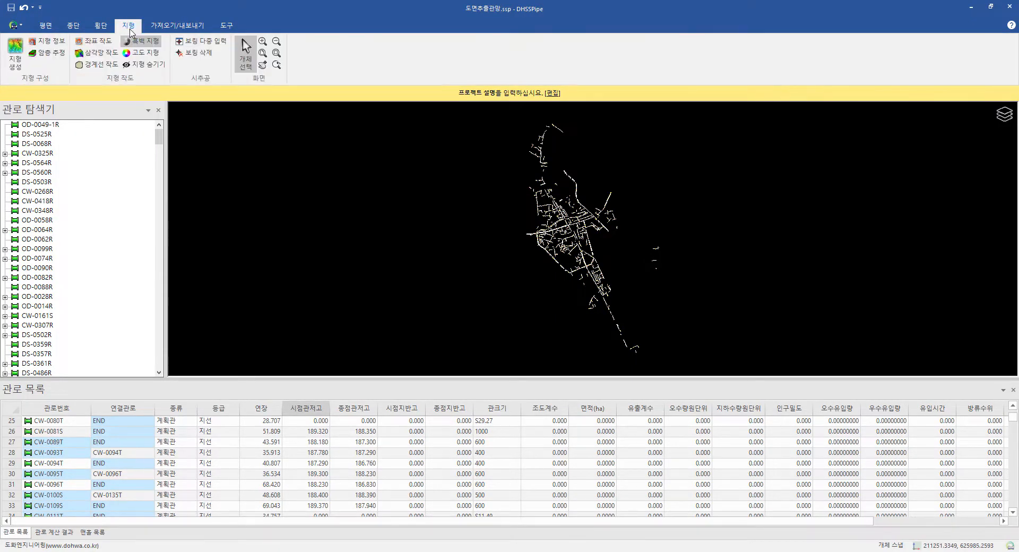
{"action": "left_click", "coordinate": [15, 53]}
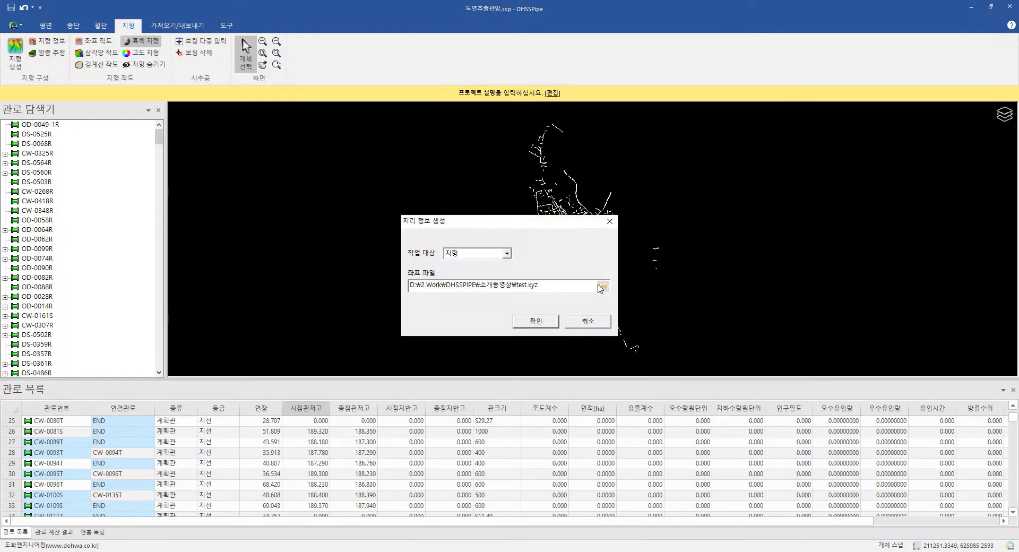
{"action": "left_click", "coordinate": [603, 285]}
{"action": "double_click", "coordinate": [564, 317]}
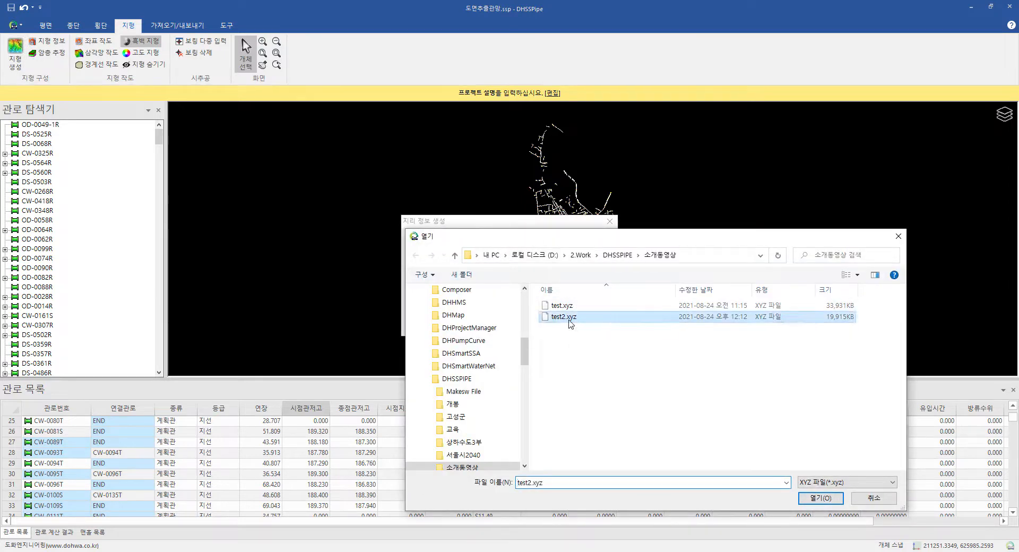
{"action": "left_click", "coordinate": [550, 325]}
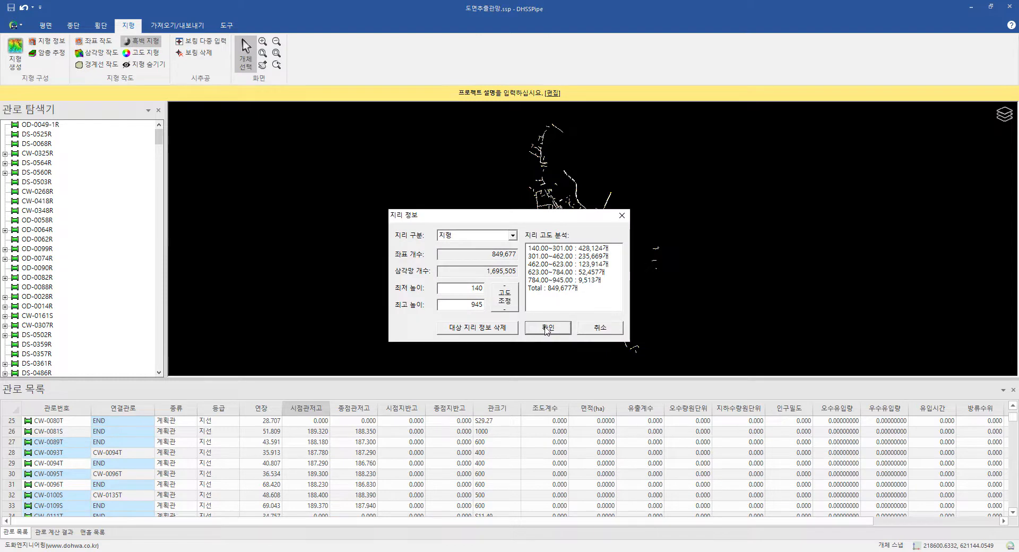
{"action": "left_click", "coordinate": [547, 329]}
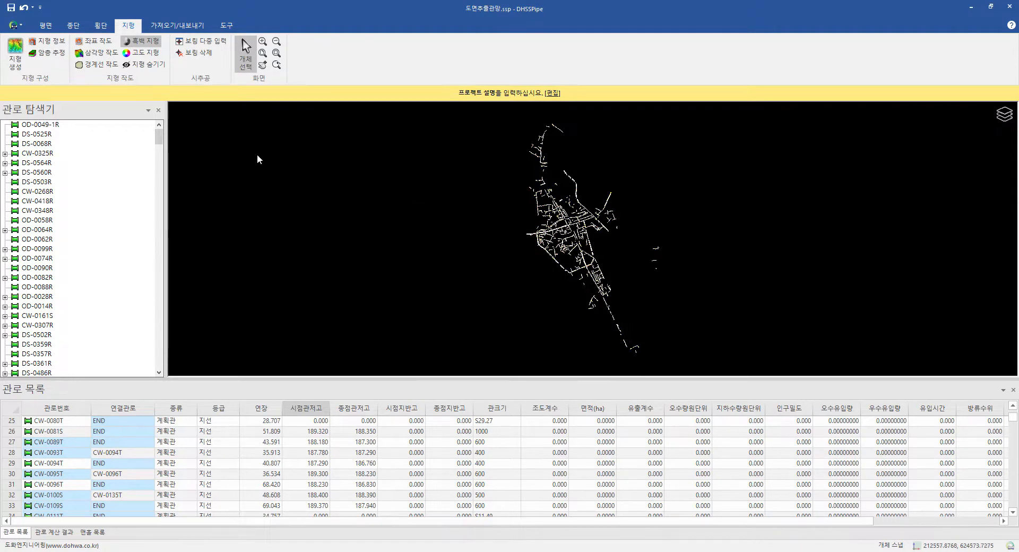
{"action": "left_click", "coordinate": [112, 69]}
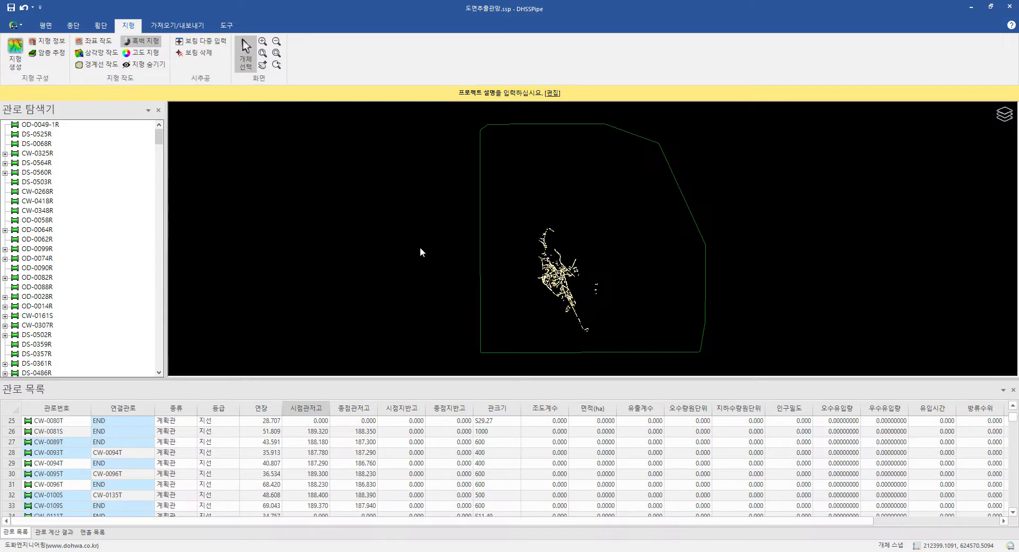
Step: Fill in the start and end ground elevations of the pipes from the terrain data and review them in the pipe list
{"action": "left_click_drag", "start_coordinate": [403, 409], "coordinate": [448, 415]}
{"action": "scroll", "coordinate": [453, 447], "scroll_direction": "down", "scroll_amount": 19}
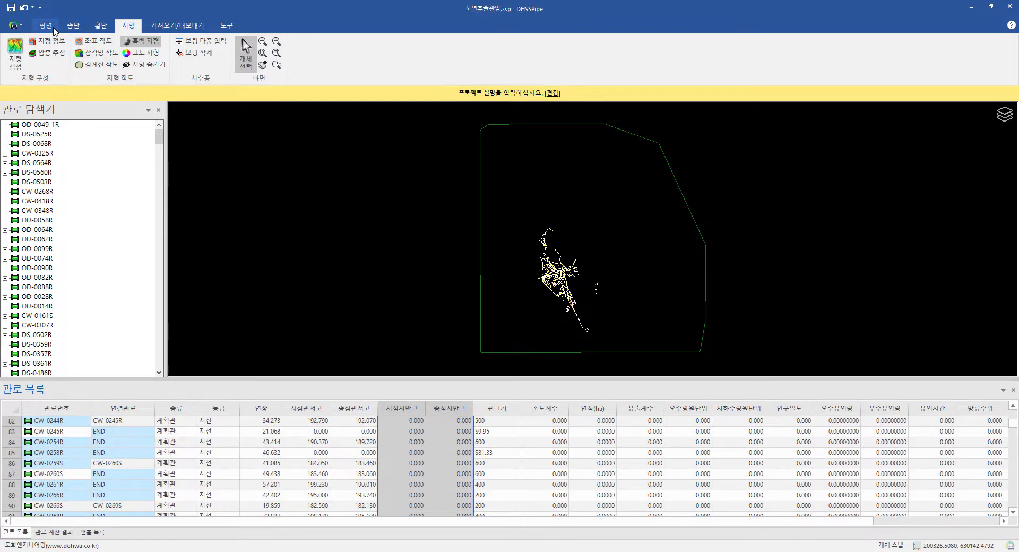
{"action": "left_click", "coordinate": [54, 27]}
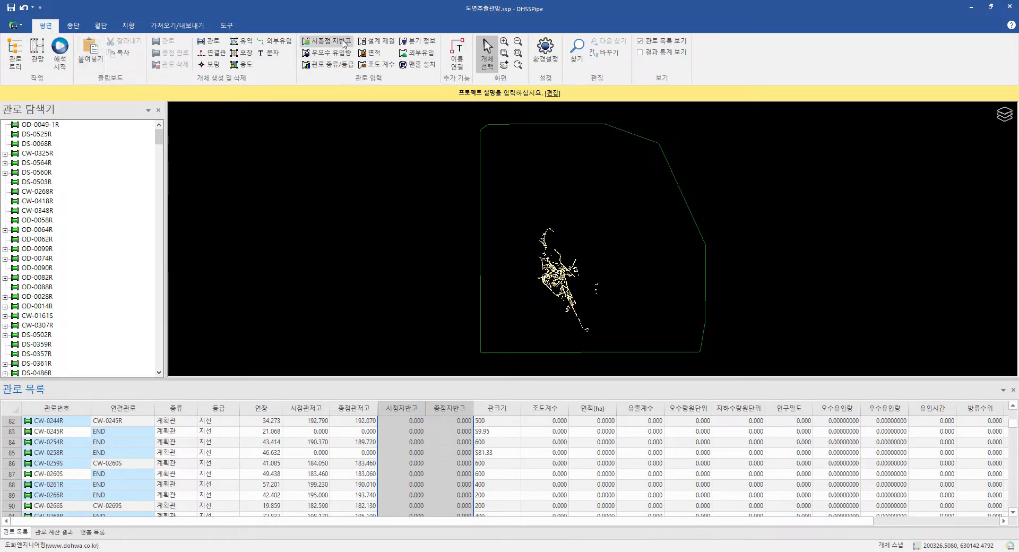
{"action": "left_click", "coordinate": [325, 40]}
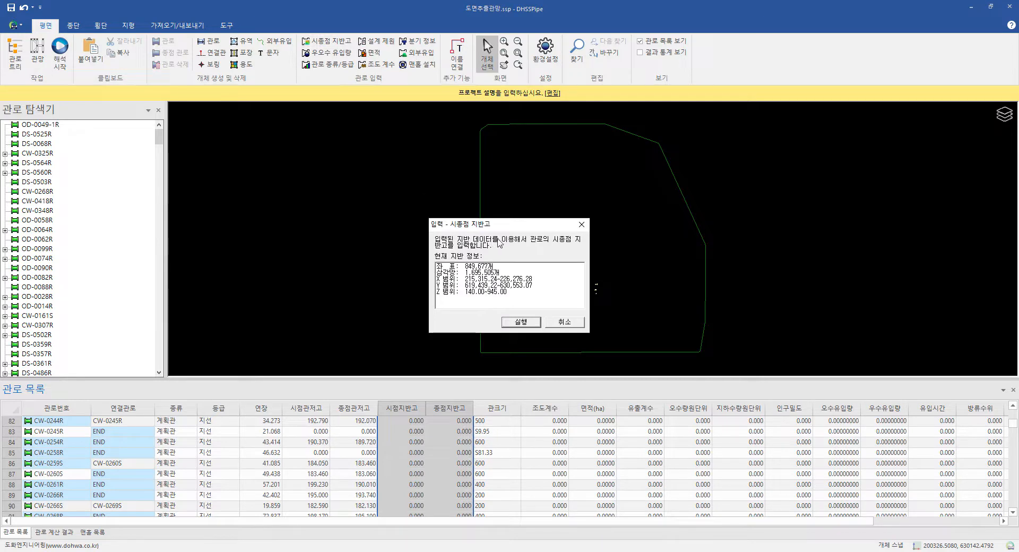
{"action": "left_click", "coordinate": [521, 324]}
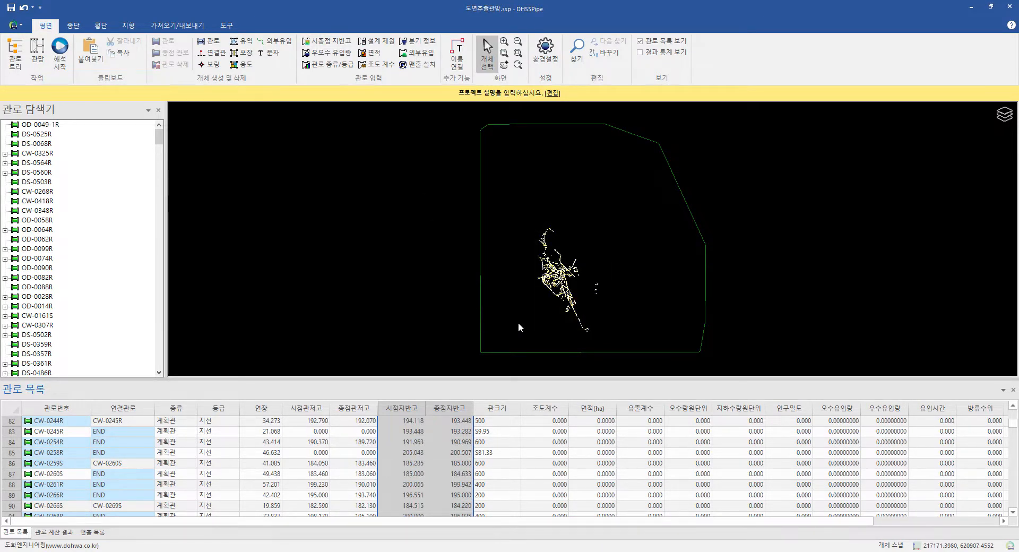
{"action": "scroll", "coordinate": [454, 435], "scroll_direction": "down", "scroll_amount": 5}
{"action": "scroll", "coordinate": [454, 435], "scroll_direction": "down", "scroll_amount": 20}
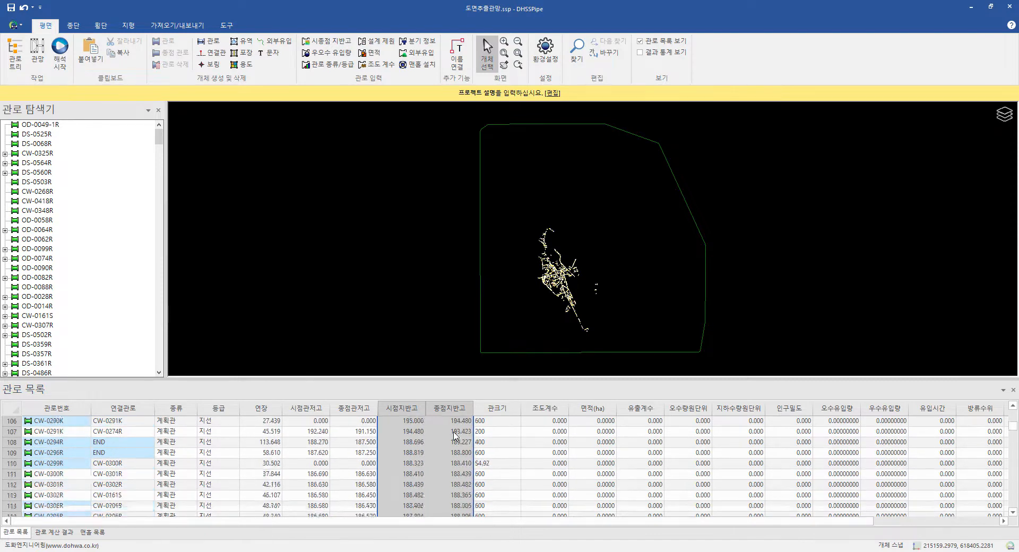
{"action": "scroll", "coordinate": [454, 435], "scroll_direction": "down", "scroll_amount": 20}
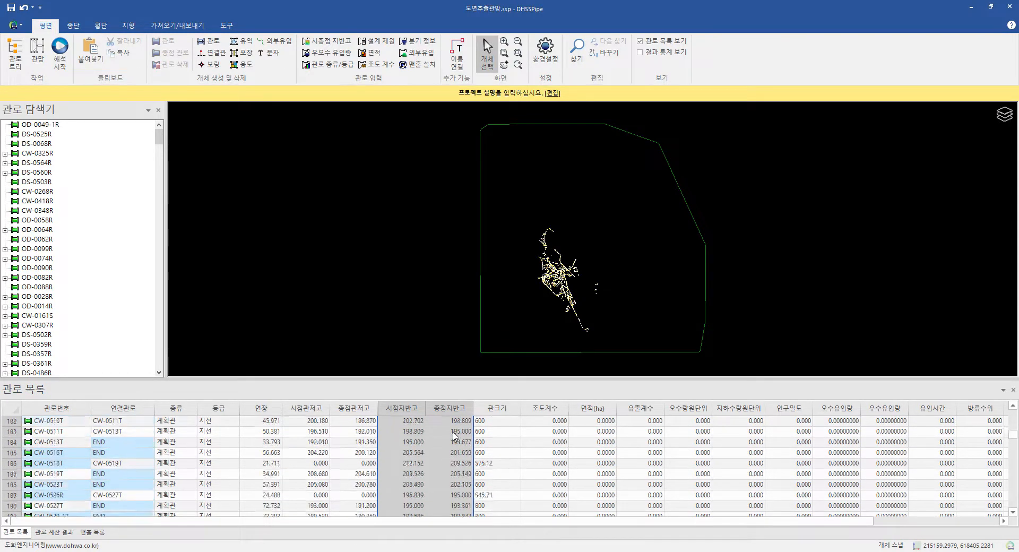
{"action": "scroll", "coordinate": [451, 436], "scroll_direction": "down", "scroll_amount": 3}
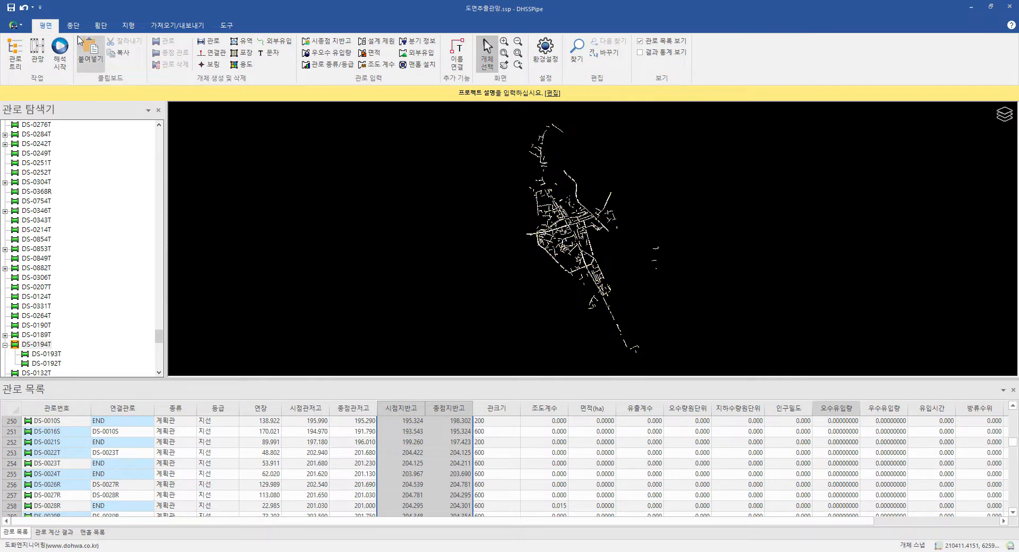
Step: Open the longitudinal profile view with the route list and display the profile of route CW-0444T
{"action": "left_click", "coordinate": [73, 25]}
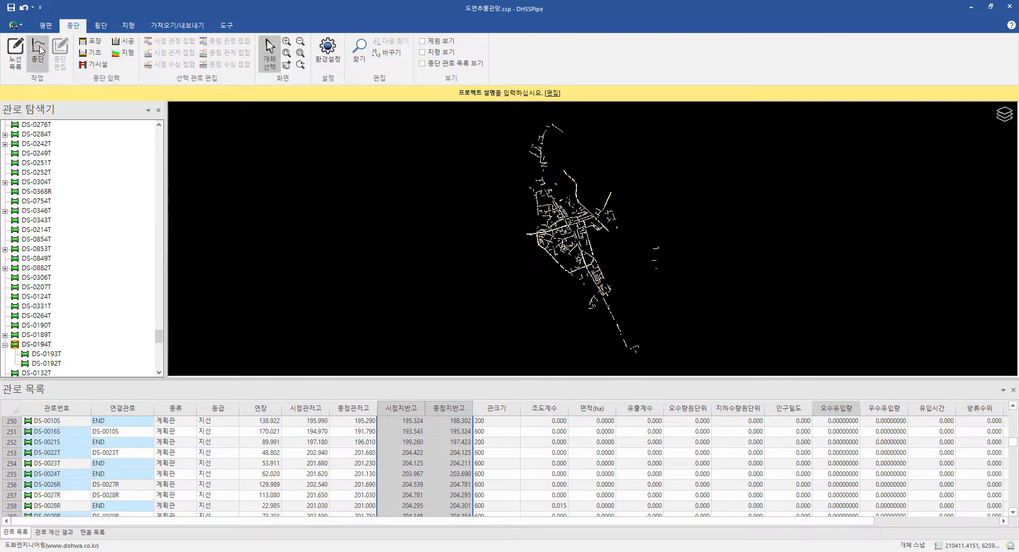
{"action": "left_click", "coordinate": [39, 51]}
{"action": "left_click", "coordinate": [15, 54]}
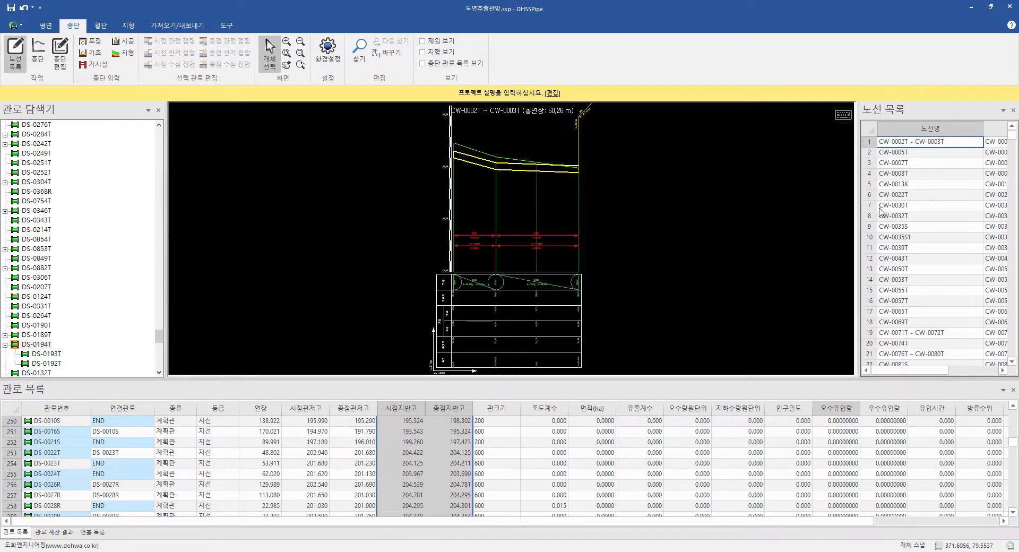
{"action": "scroll", "coordinate": [929, 242], "scroll_direction": "down", "scroll_amount": 20}
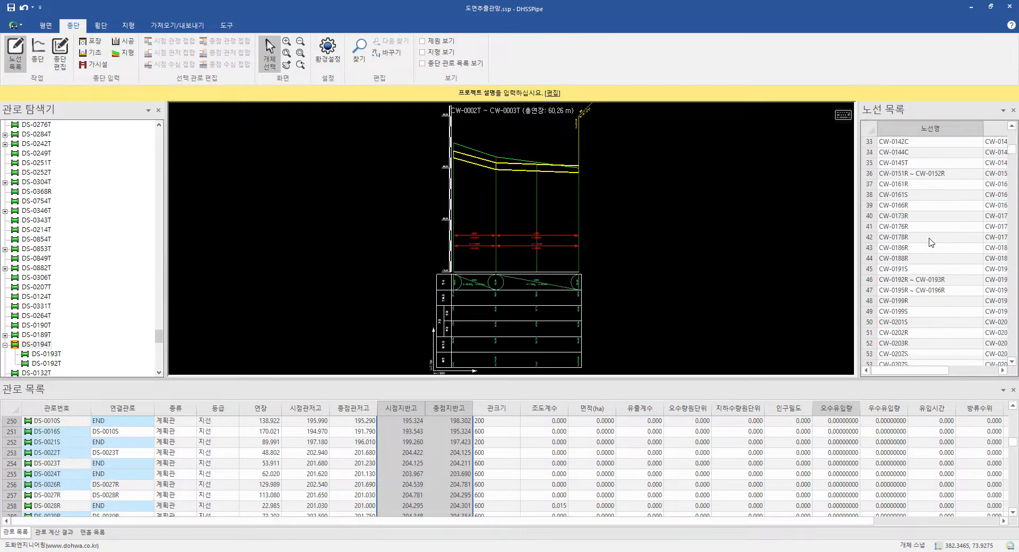
{"action": "scroll", "coordinate": [929, 242], "scroll_direction": "down", "scroll_amount": 11}
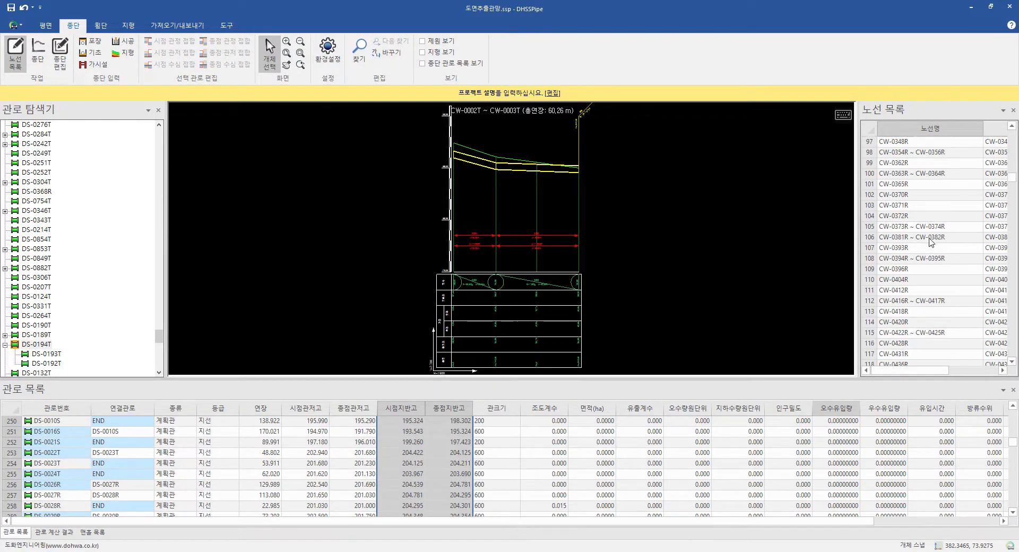
{"action": "left_click", "coordinate": [896, 313]}
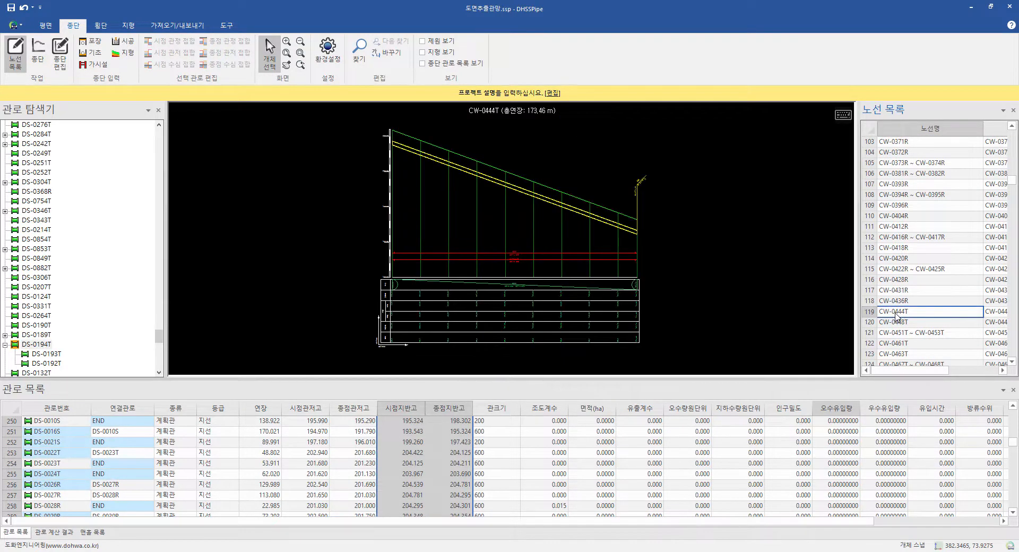
Step: Select the pipe in the CW-0444T profile, enable the terrain view (지형 보기), and return to the route list
{"action": "left_click", "coordinate": [507, 217]}
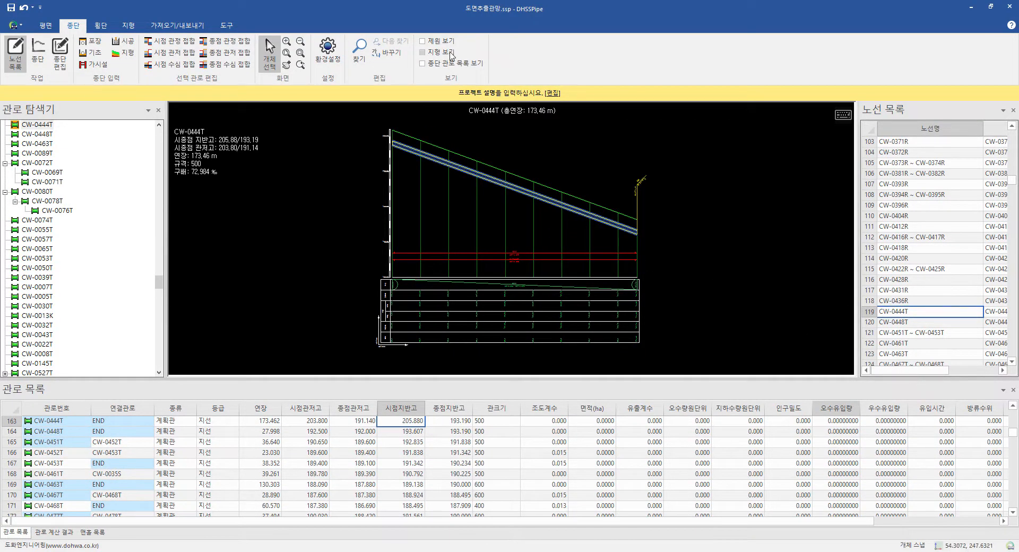
{"action": "left_click", "coordinate": [448, 53]}
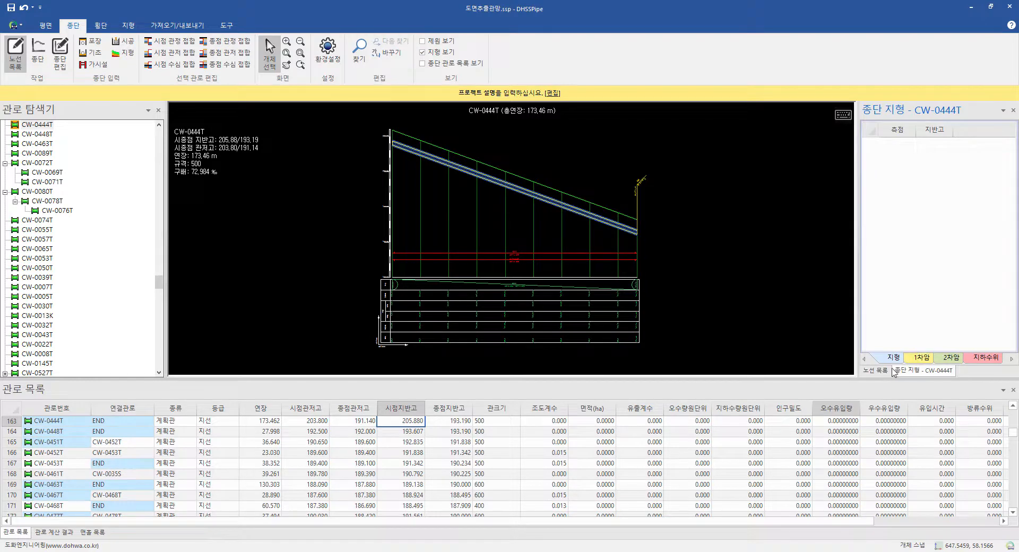
{"action": "left_click", "coordinate": [875, 370]}
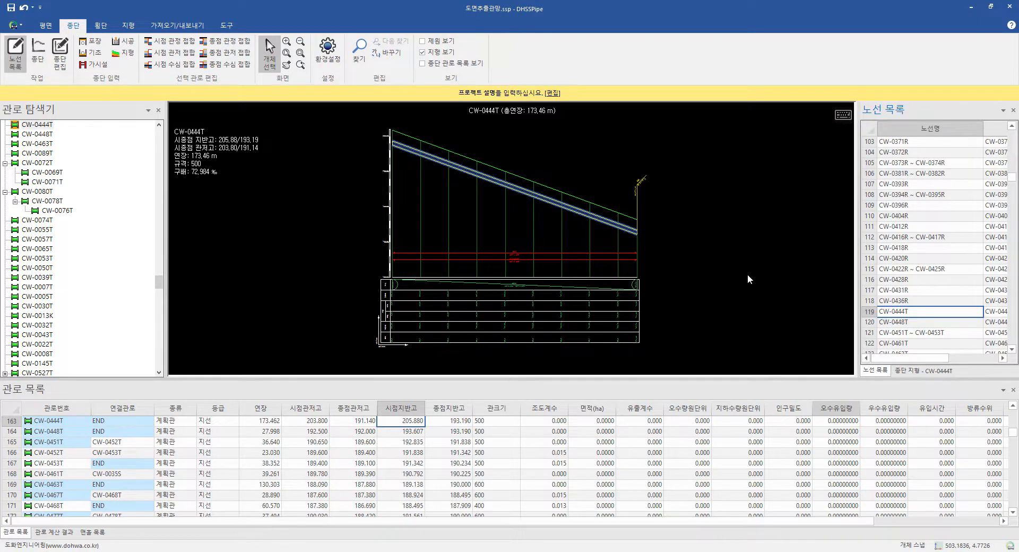
Step: Find route DS-0174T ~ DS-0179T in the route list and display its longitudinal profile
{"action": "scroll", "coordinate": [922, 276], "scroll_direction": "down", "scroll_amount": 6}
{"action": "scroll", "coordinate": [921, 276], "scroll_direction": "down", "scroll_amount": 10}
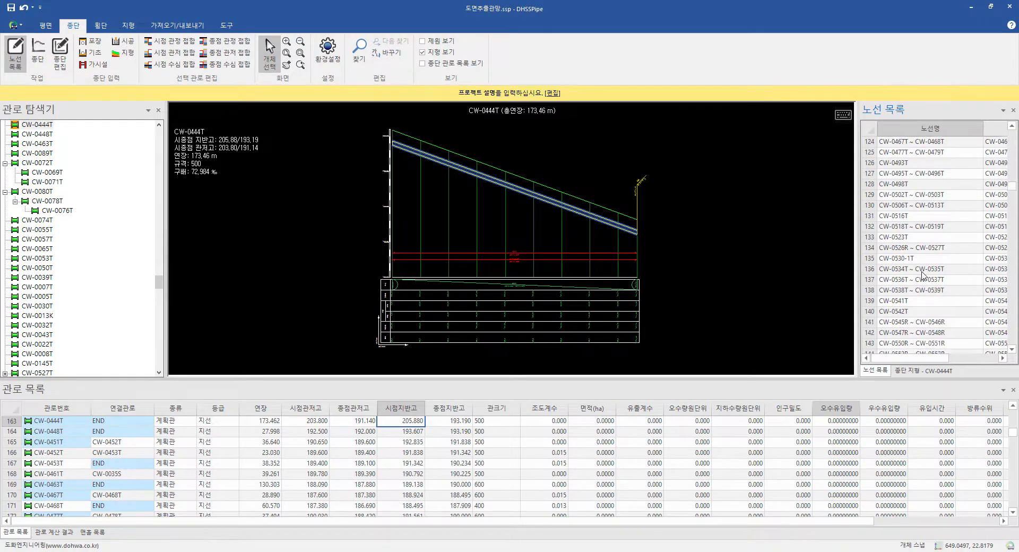
{"action": "scroll", "coordinate": [924, 276], "scroll_direction": "down", "scroll_amount": 17}
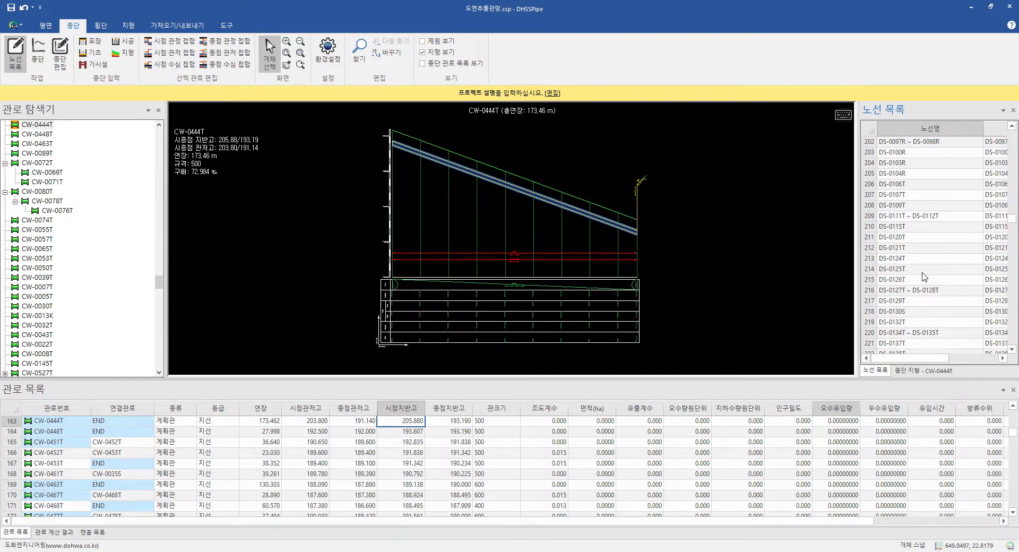
{"action": "scroll", "coordinate": [924, 275], "scroll_direction": "down", "scroll_amount": 4}
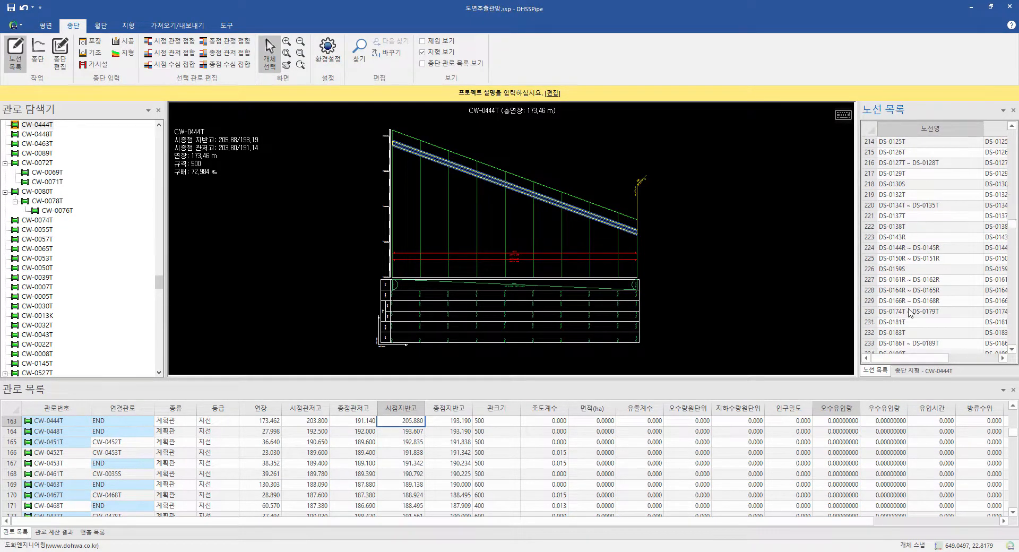
{"action": "left_click", "coordinate": [911, 313]}
Step: Return to route CW-0444T and build its longitudinal ground elevations (지반고) from the 3D terrain data
{"action": "scroll", "coordinate": [909, 313], "scroll_direction": "up", "scroll_amount": 20}
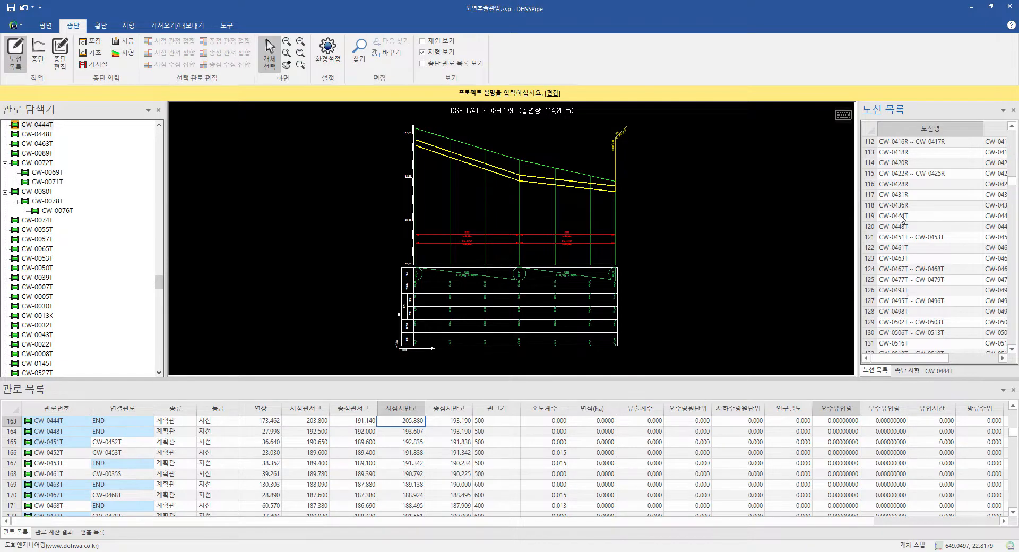
{"action": "left_click", "coordinate": [901, 216]}
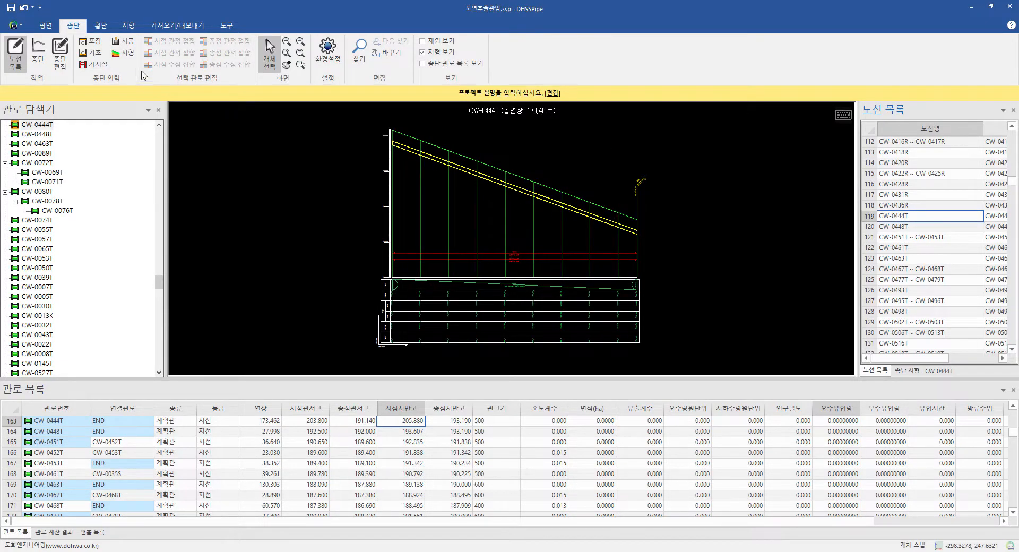
{"action": "left_click", "coordinate": [125, 53]}
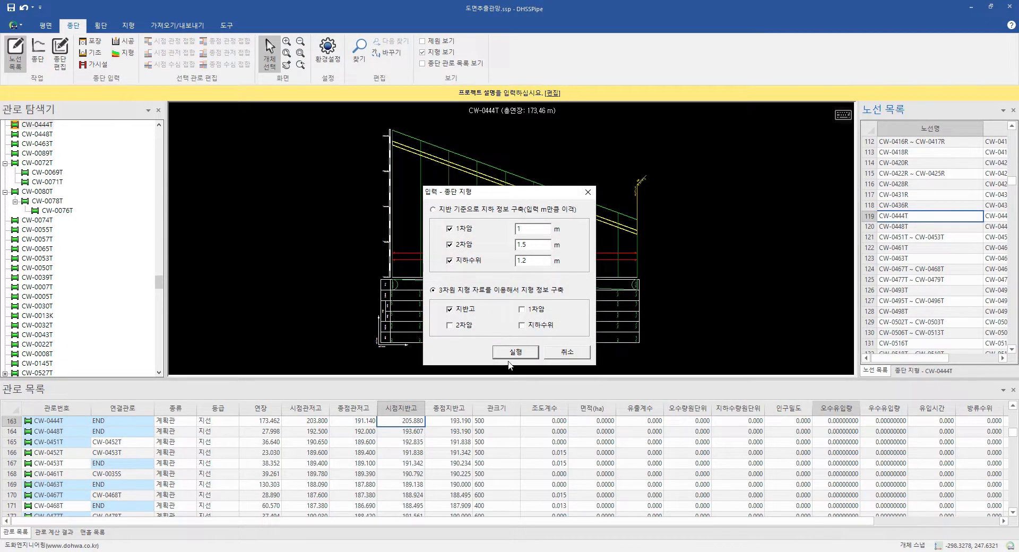
{"action": "left_click", "coordinate": [513, 352]}
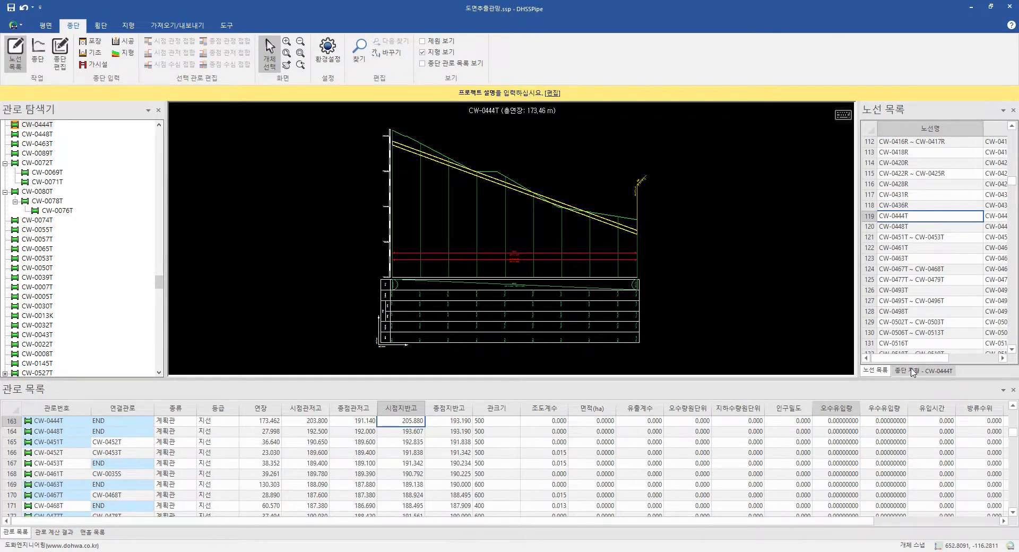
Step: Open the longitudinal terrain table of CW-0444T and delete the entry at station 58.329
{"action": "left_click", "coordinate": [912, 370]}
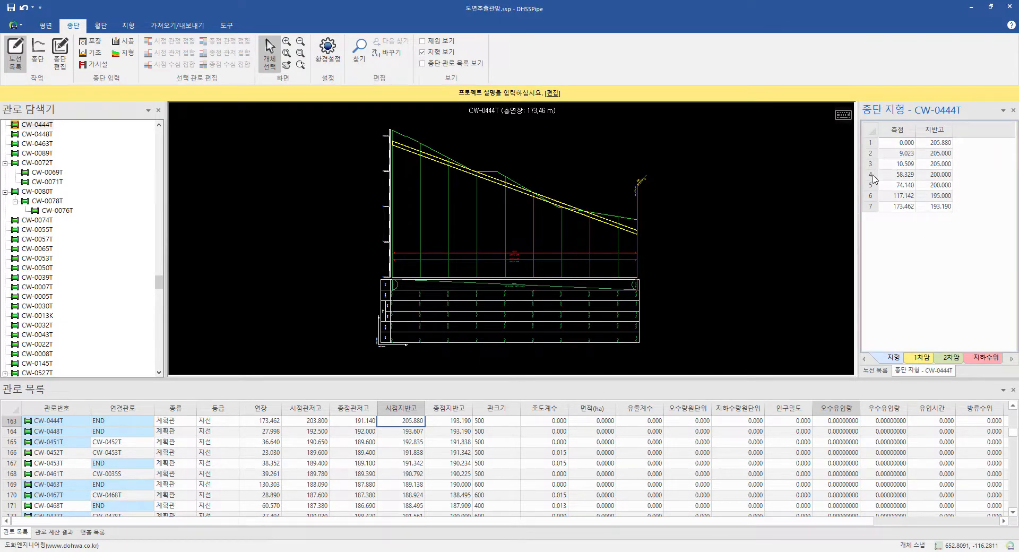
{"action": "left_click", "coordinate": [872, 175]}
{"action": "right_click", "coordinate": [873, 178]}
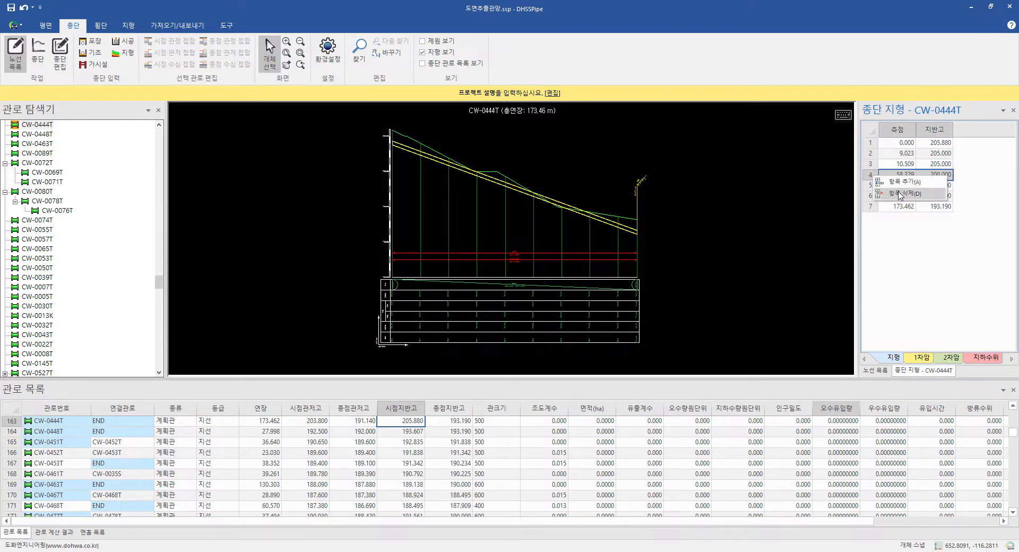
{"action": "left_click", "coordinate": [899, 197]}
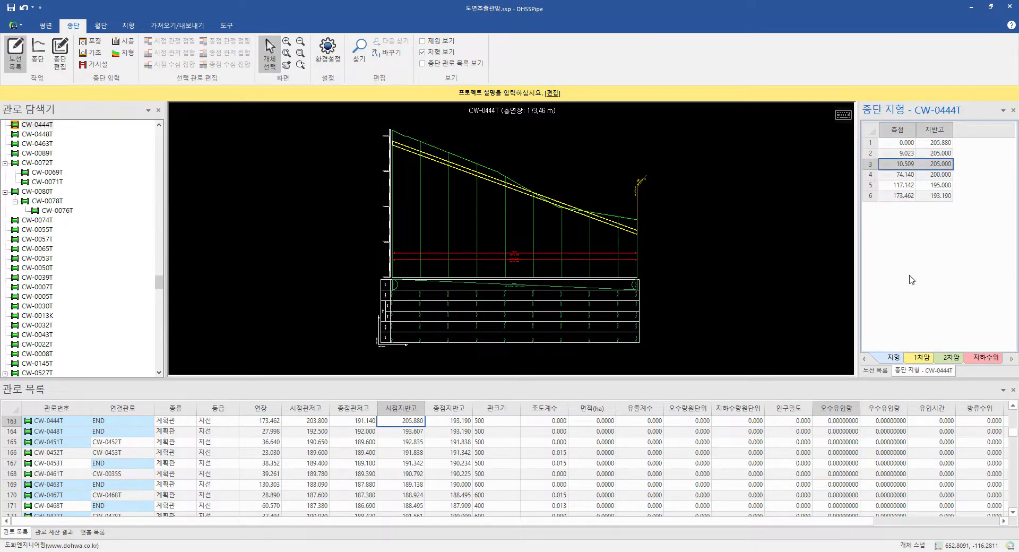
Step: Go back to the route list and display the profile of DS-0174T ~ DS-0179T with its terrain line
{"action": "left_click", "coordinate": [875, 370]}
{"action": "scroll", "coordinate": [905, 301], "scroll_direction": "down", "scroll_amount": 5}
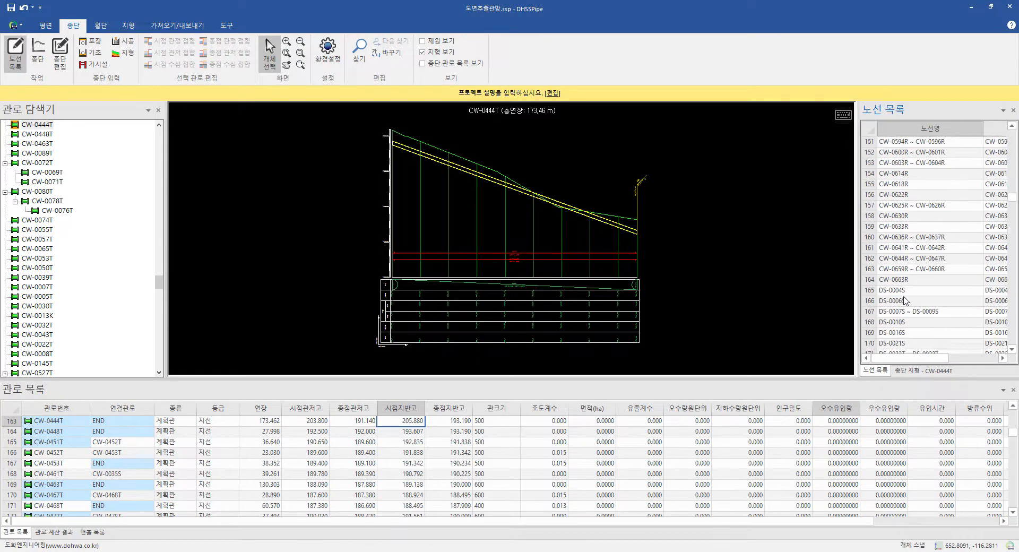
{"action": "scroll", "coordinate": [905, 301], "scroll_direction": "down", "scroll_amount": 17}
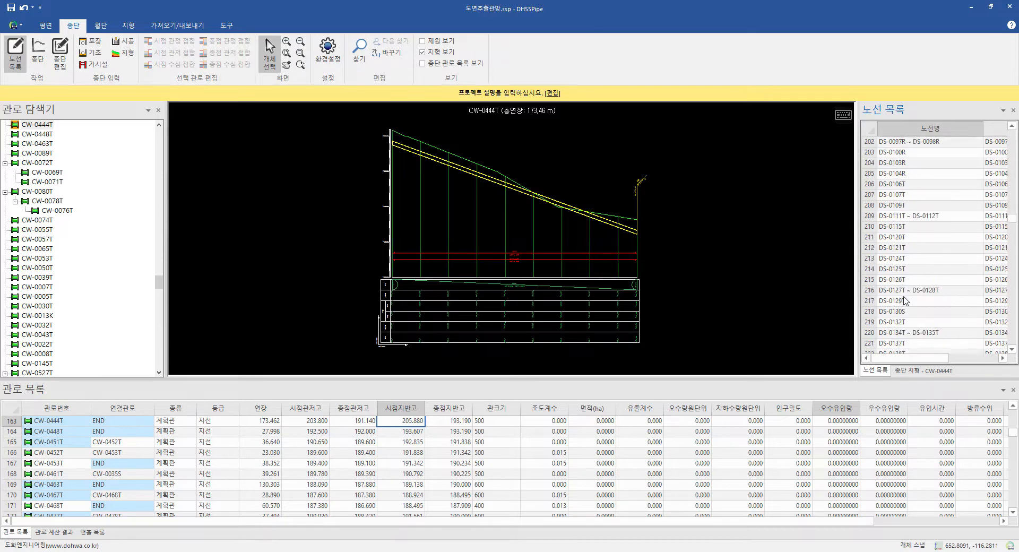
{"action": "scroll", "coordinate": [905, 301], "scroll_direction": "down", "scroll_amount": 2}
{"action": "scroll", "coordinate": [899, 310], "scroll_direction": "down", "scroll_amount": 2}
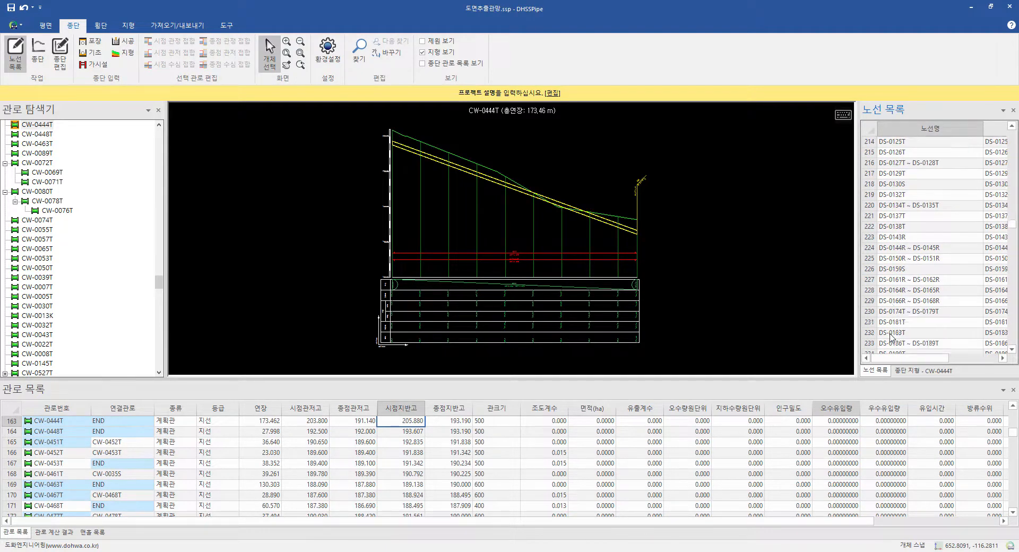
{"action": "left_click", "coordinate": [897, 314]}
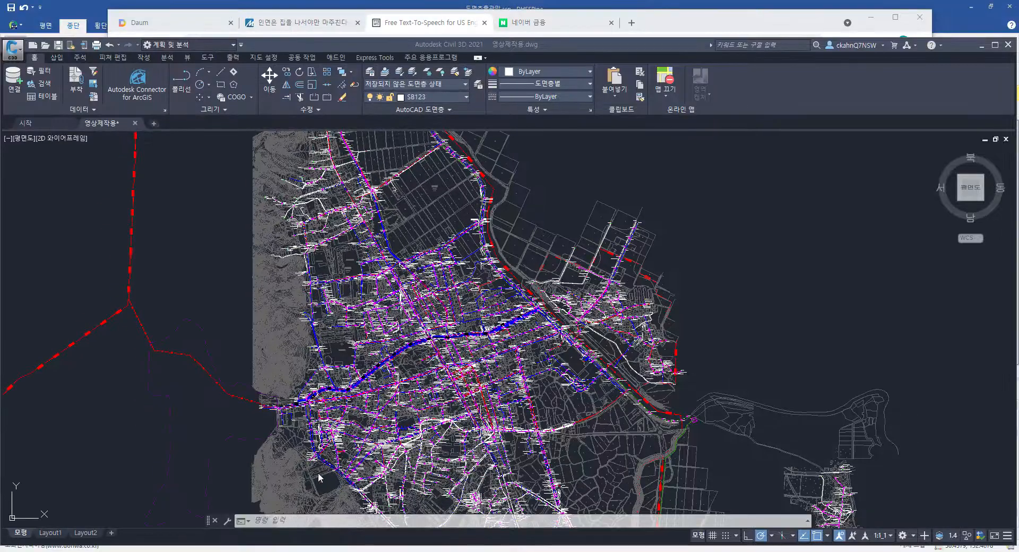
Step: In Civil 3D, run DSGeoOut with the layer option and choose the layers 배수구역LINE and 배수분구LINE
{"action": "left_click", "coordinate": [288, 518]}
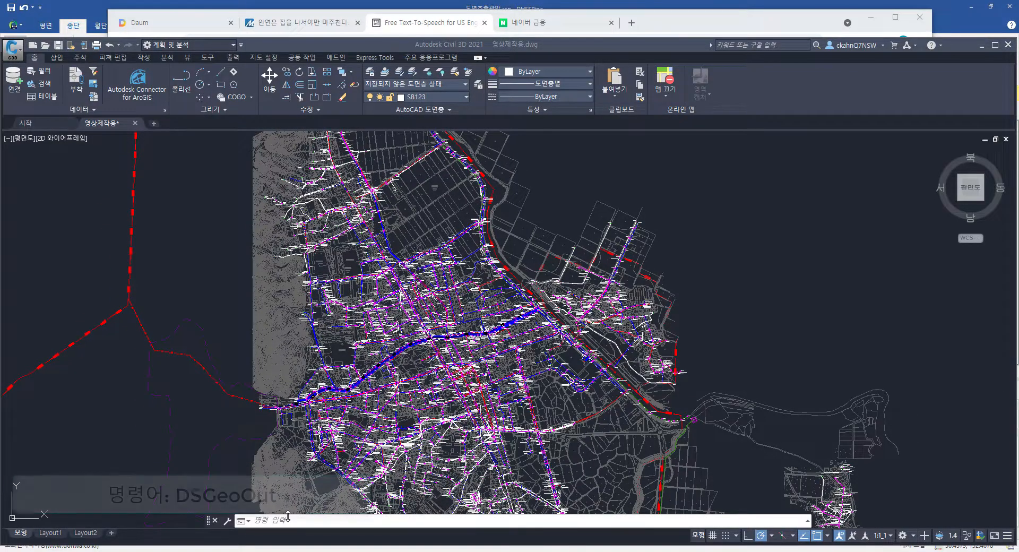
{"action": "type", "text": "dsg"}
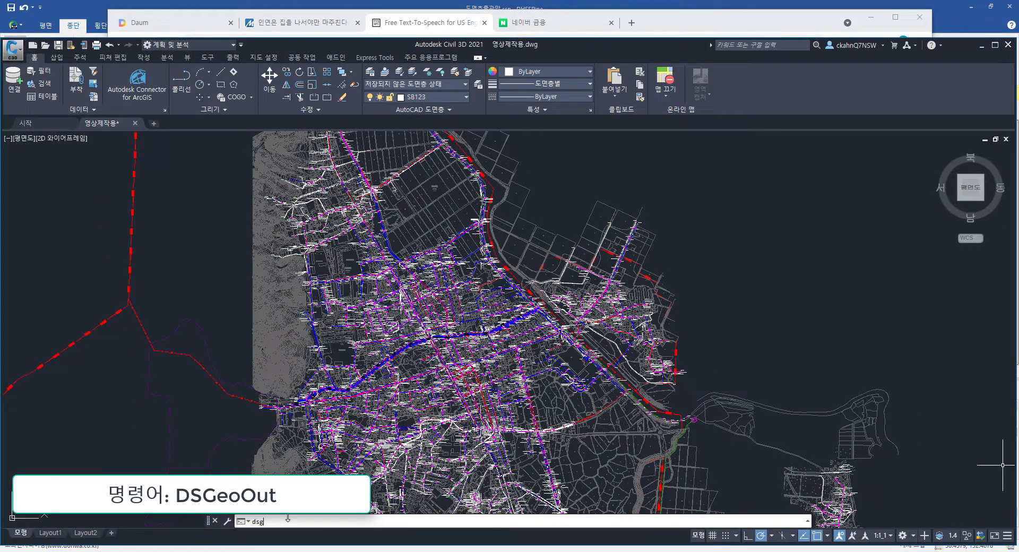
{"action": "type", "text": "eoout"}
{"action": "key", "text": "Return"}
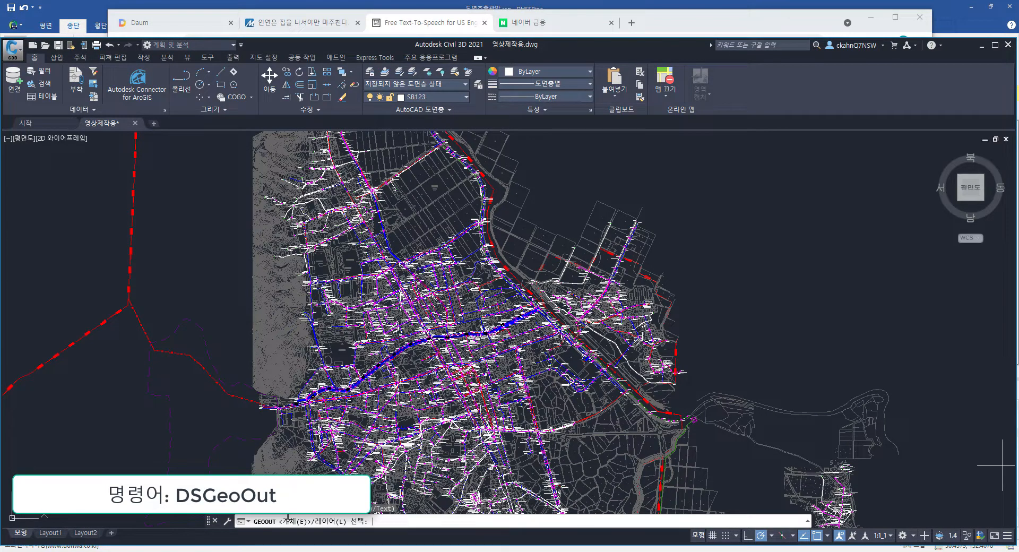
{"action": "type", "text": "l"}
{"action": "key", "text": "Return"}
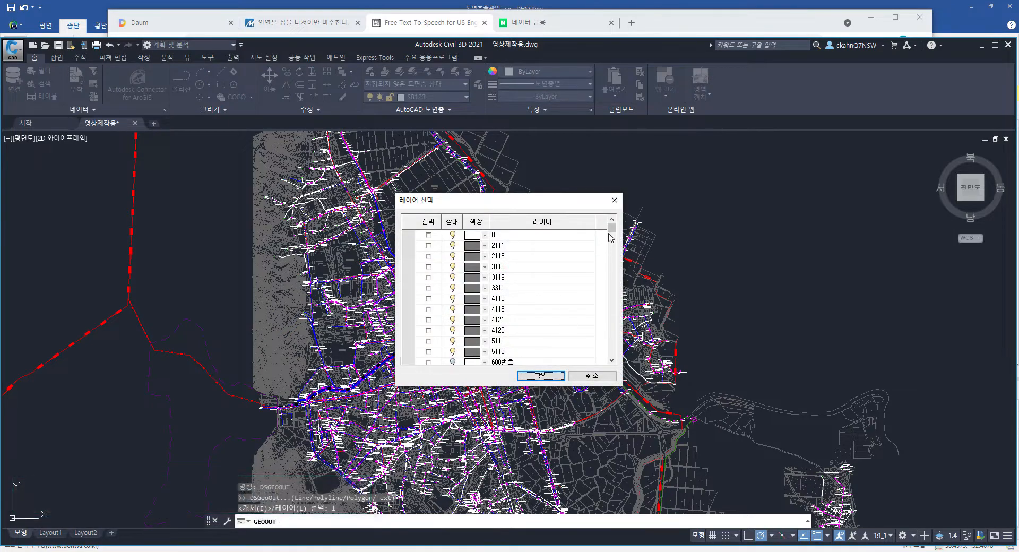
{"action": "left_click_drag", "start_coordinate": [611, 228], "coordinate": [613, 302]}
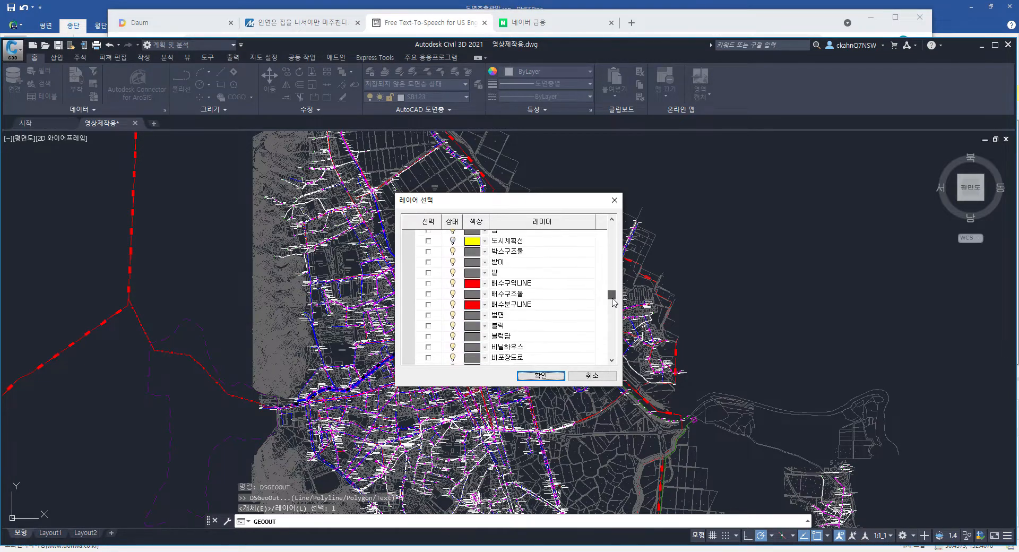
{"action": "left_click", "coordinate": [427, 284]}
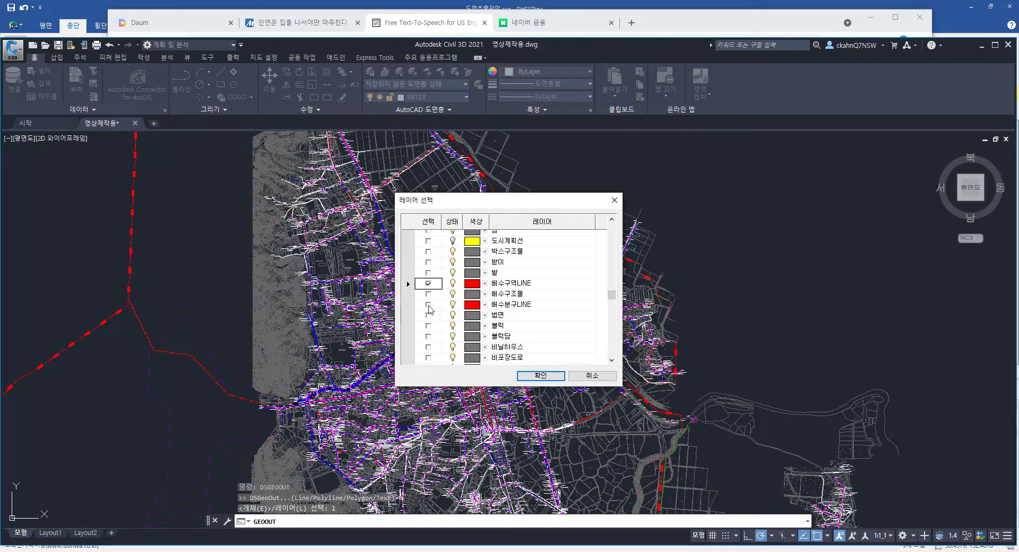
{"action": "left_click", "coordinate": [428, 305]}
{"action": "left_click", "coordinate": [541, 375]}
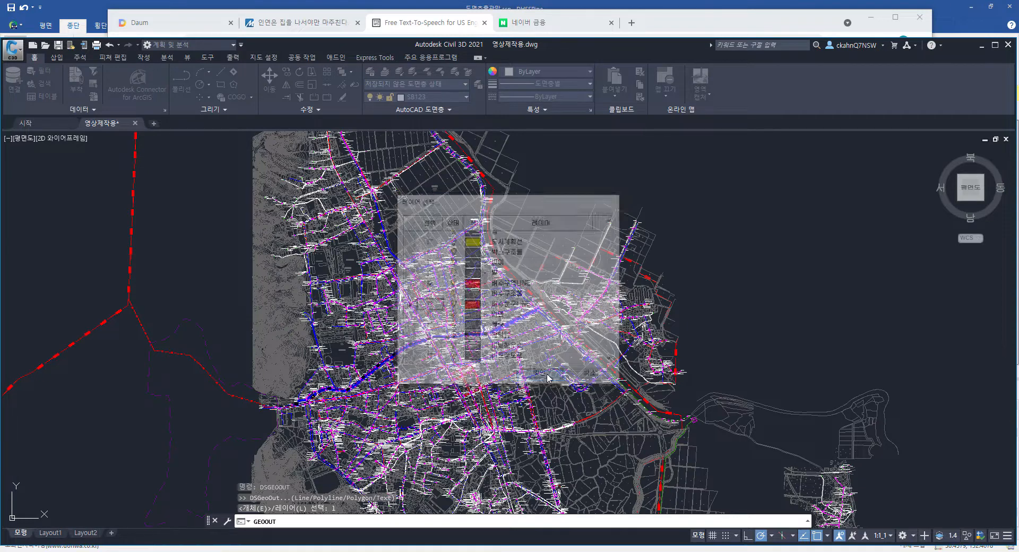
Step: Select all objects on the chosen layers and save them as drainage.geo in the 소개동영상 folder
{"action": "type", "text": "a"}
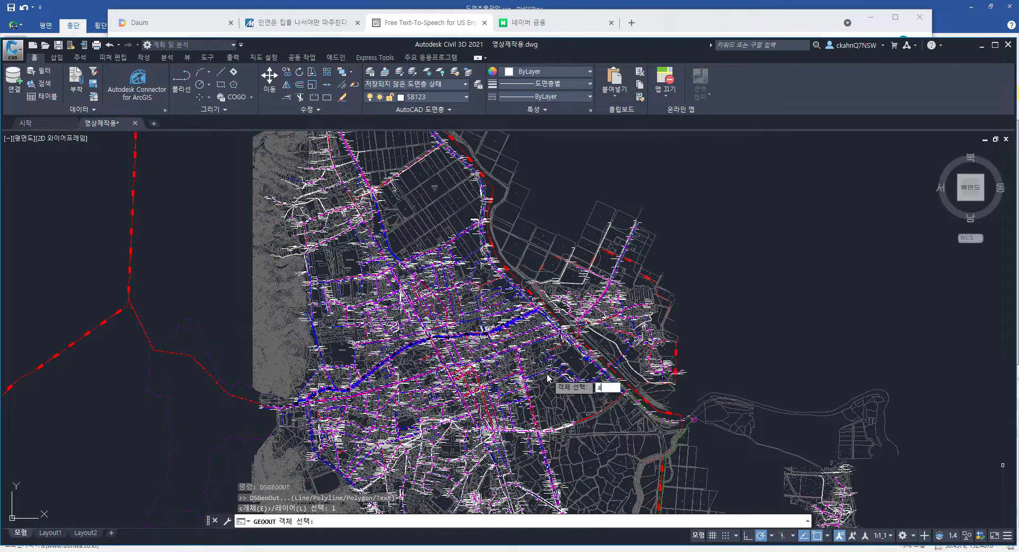
{"action": "type", "text": "ll"}
{"action": "key", "text": "Return"}
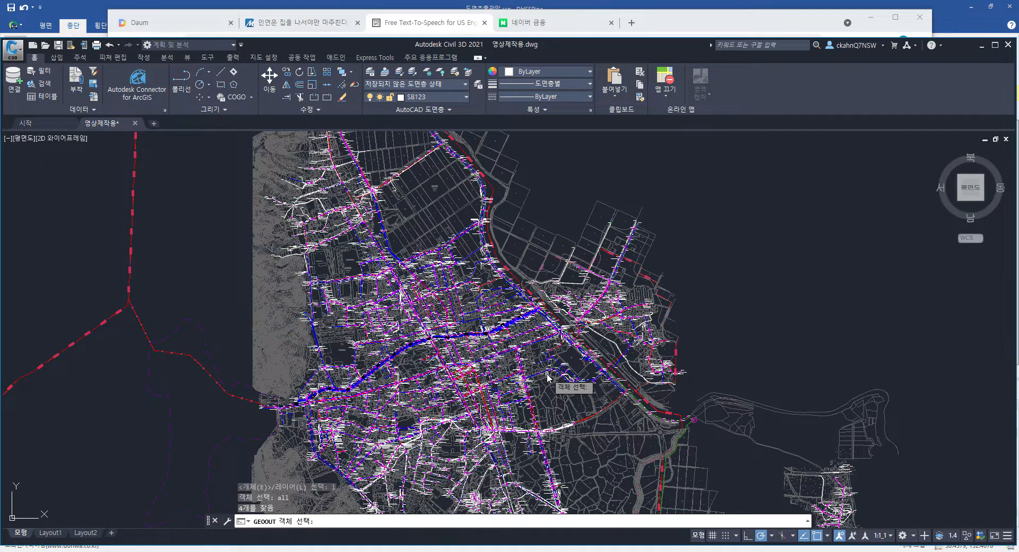
{"action": "key", "text": "Return"}
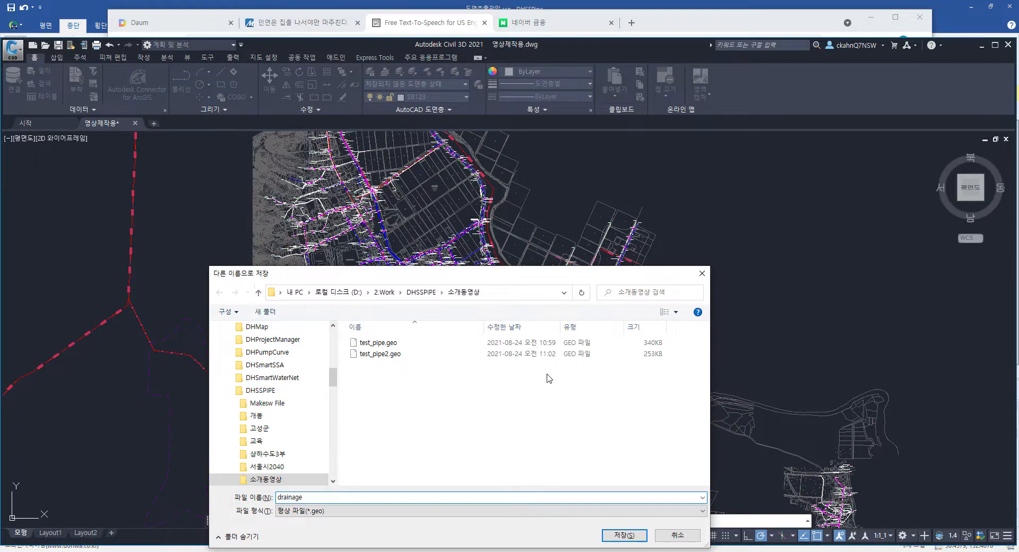
{"action": "key", "text": "Return"}
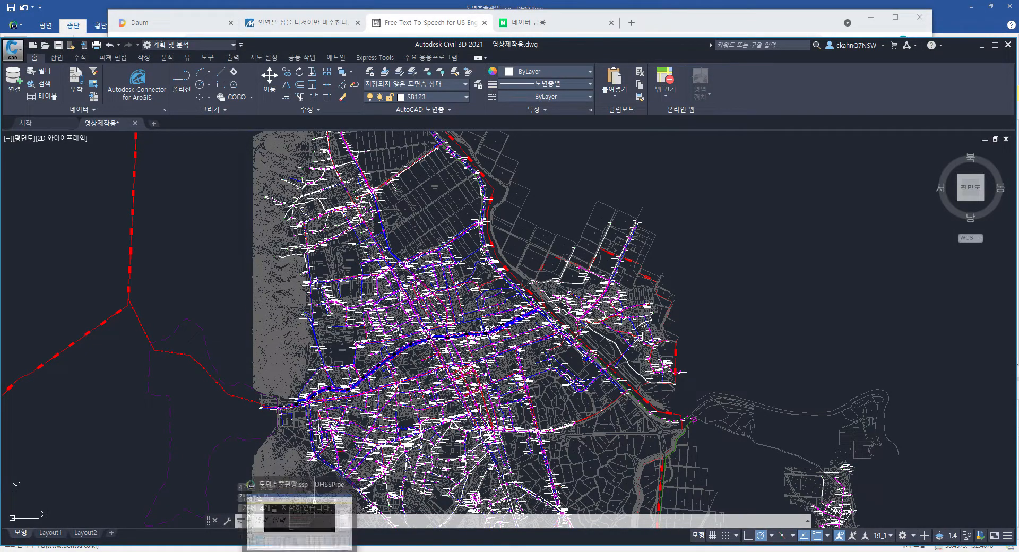
Step: Switch to DHSSPipe and show the pipe network (관망) in the plan view
{"action": "left_click", "coordinate": [301, 551]}
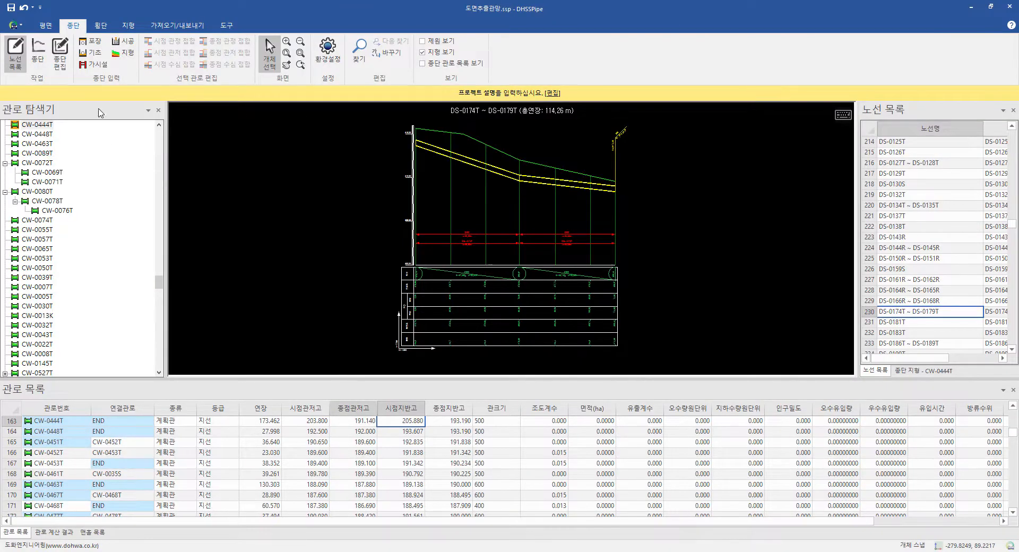
{"action": "left_click", "coordinate": [45, 25]}
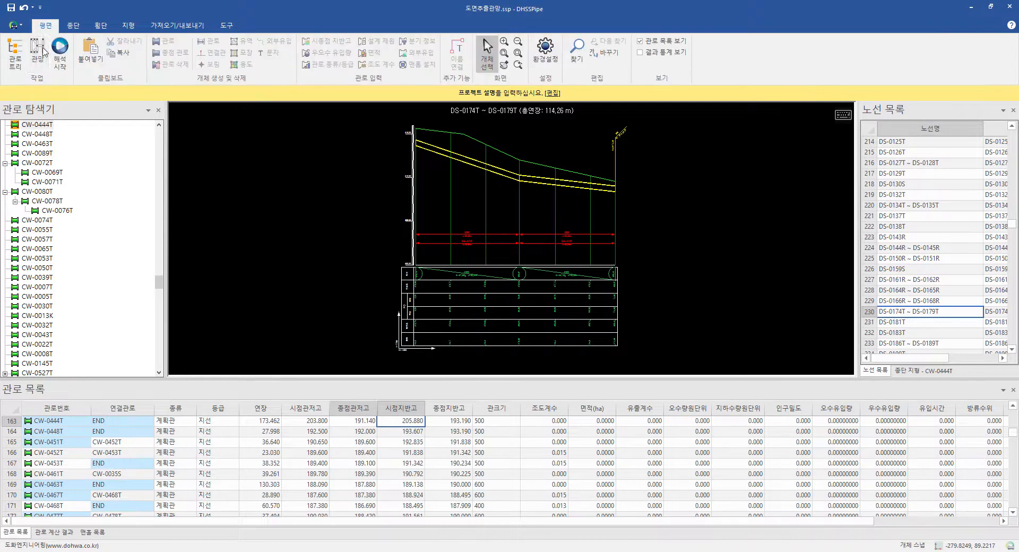
{"action": "left_click", "coordinate": [43, 50]}
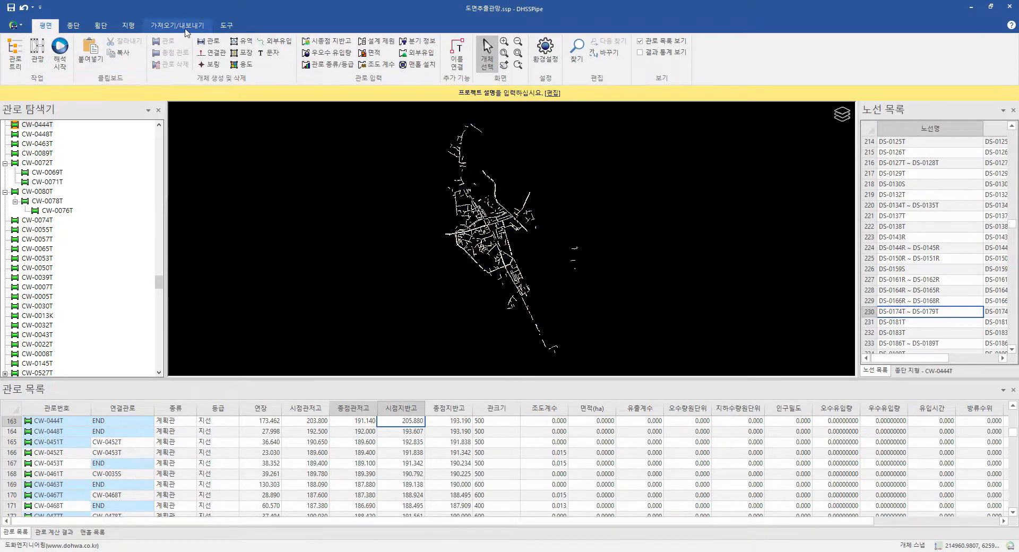
Step: Import drainage.geo as 유역 objects with arcs converted to straight lines, and pick out the outer boundary enclosing all the areas
{"action": "left_click", "coordinate": [177, 25]}
{"action": "left_click", "coordinate": [52, 53]}
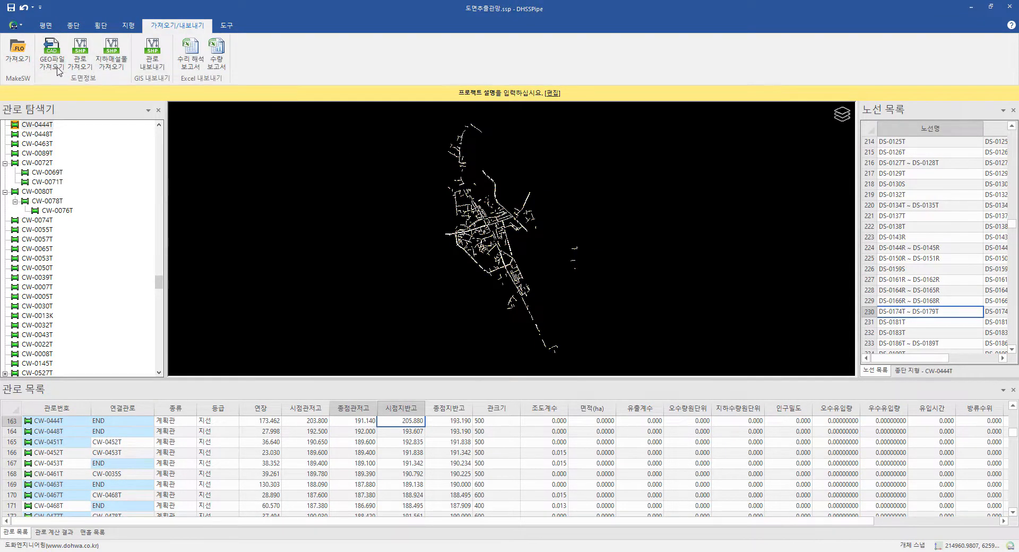
{"action": "left_click", "coordinate": [609, 245]}
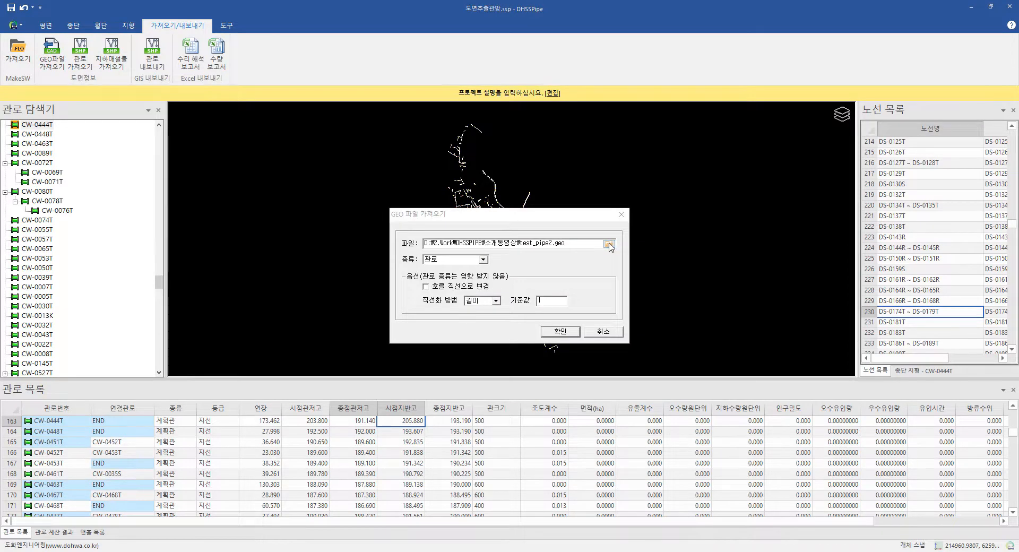
{"action": "double_click", "coordinate": [502, 217]}
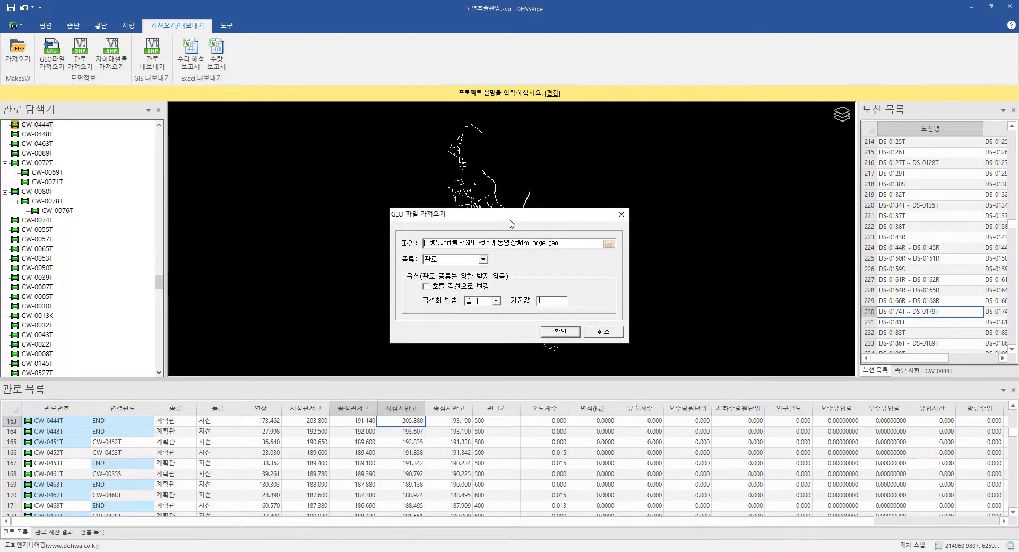
{"action": "left_click", "coordinate": [483, 259]}
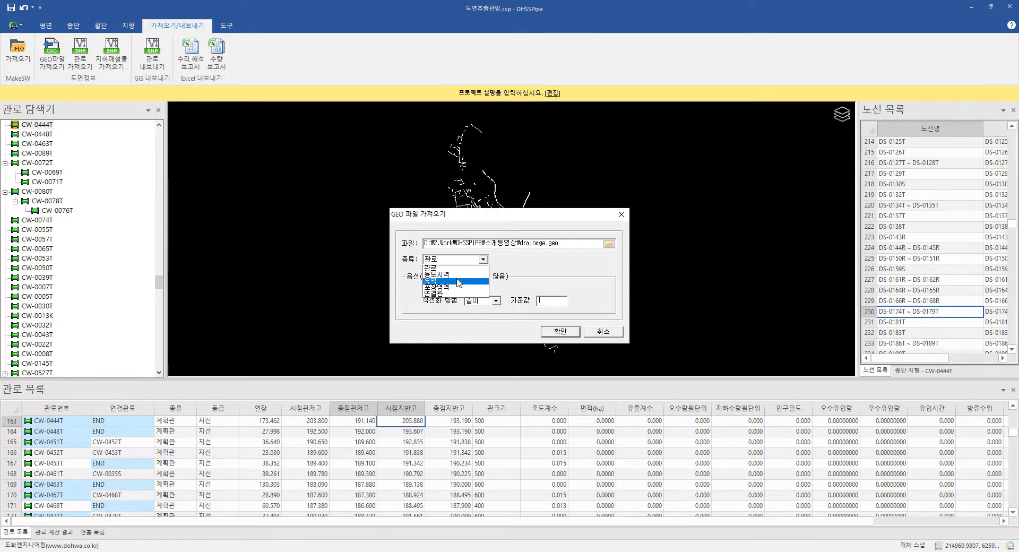
{"action": "left_click", "coordinate": [457, 280]}
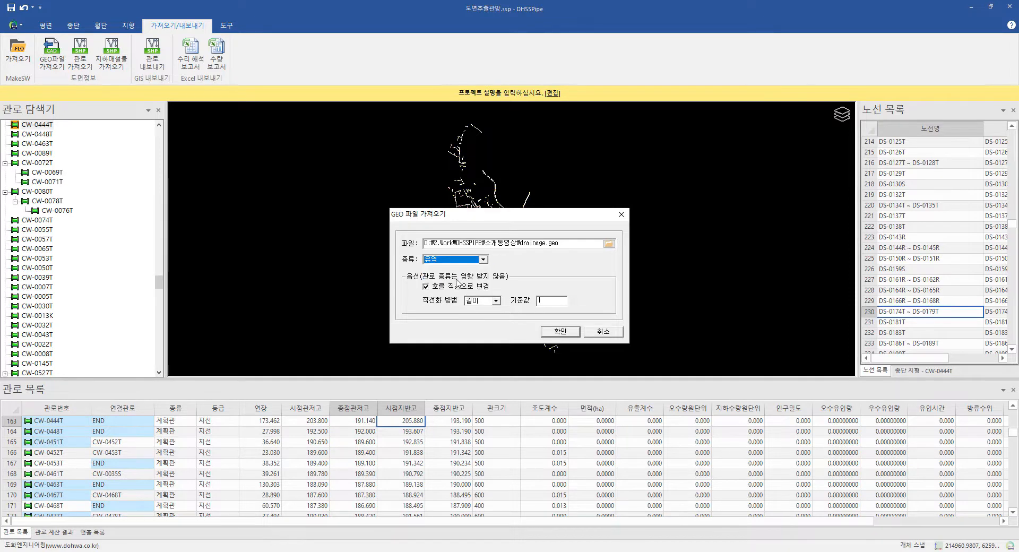
{"action": "left_click", "coordinate": [559, 331]}
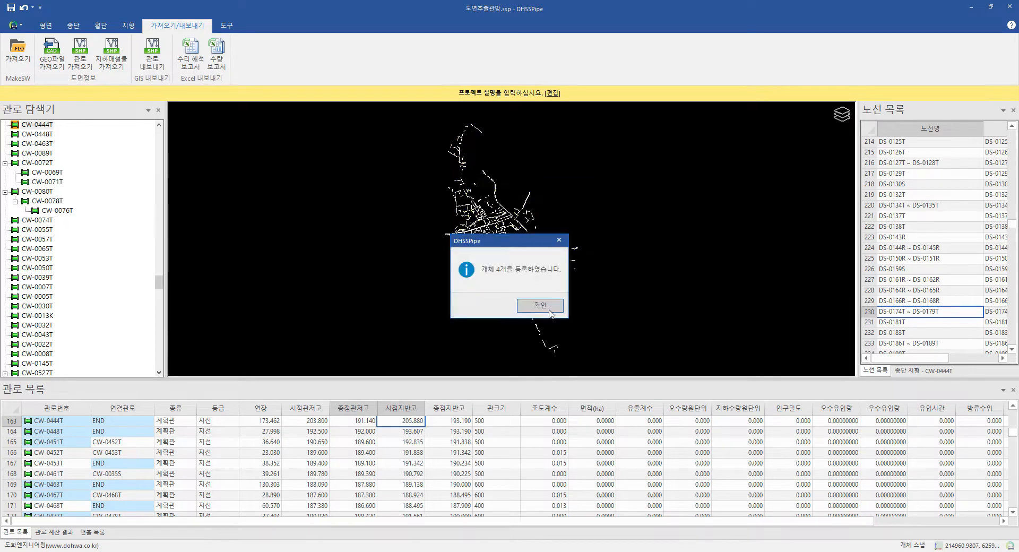
{"action": "left_click", "coordinate": [549, 309]}
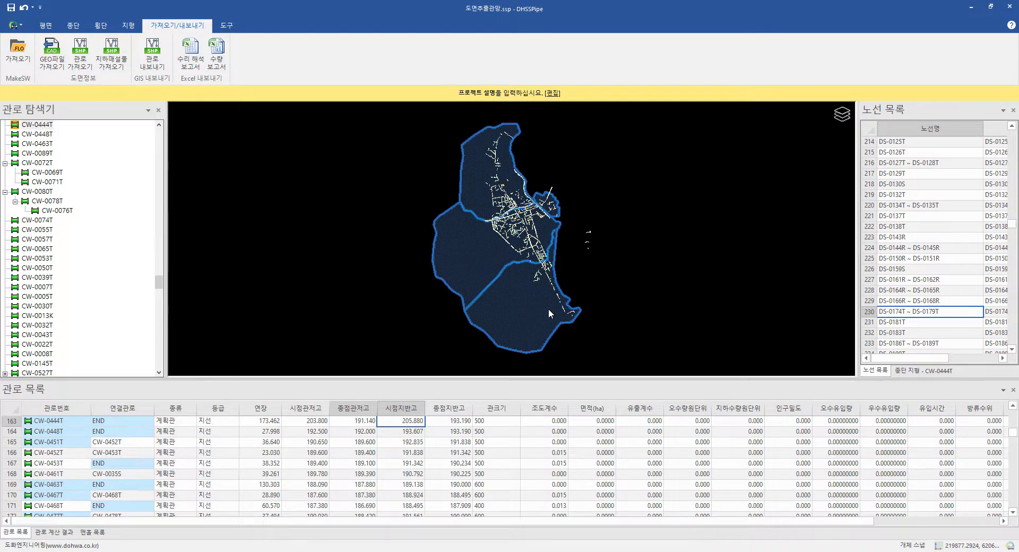
{"action": "key", "text": "Escape"}
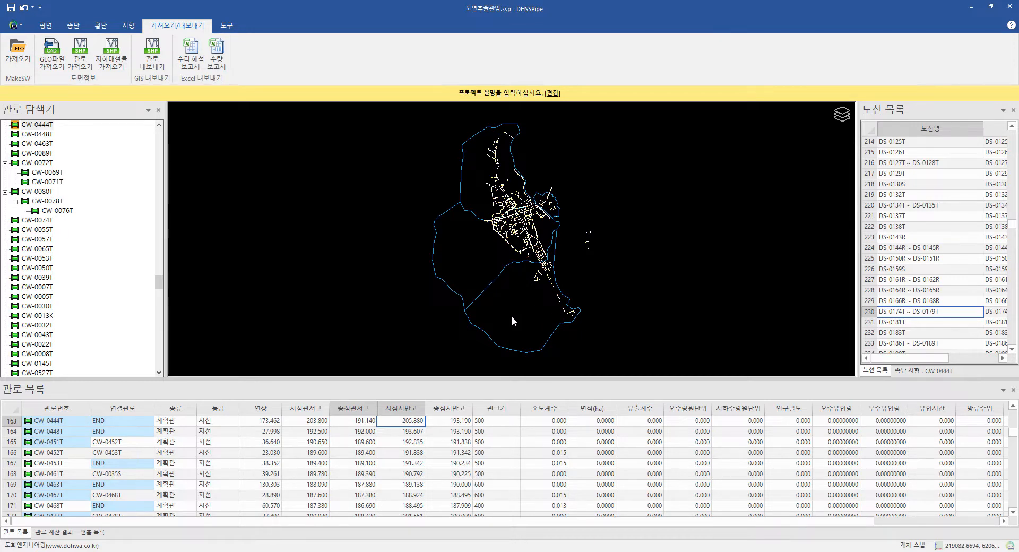
{"action": "left_click", "coordinate": [486, 332]}
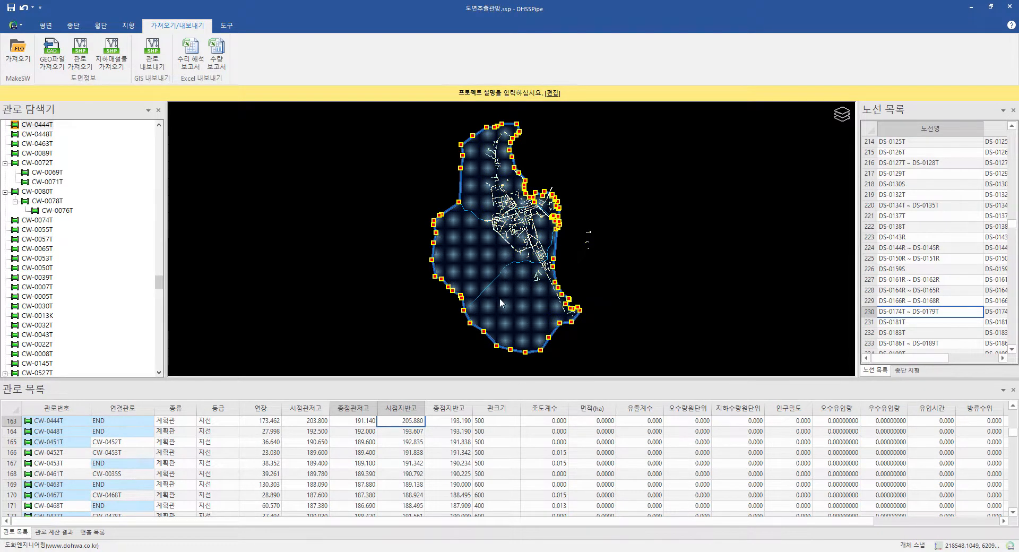
{"action": "key", "text": "Escape"}
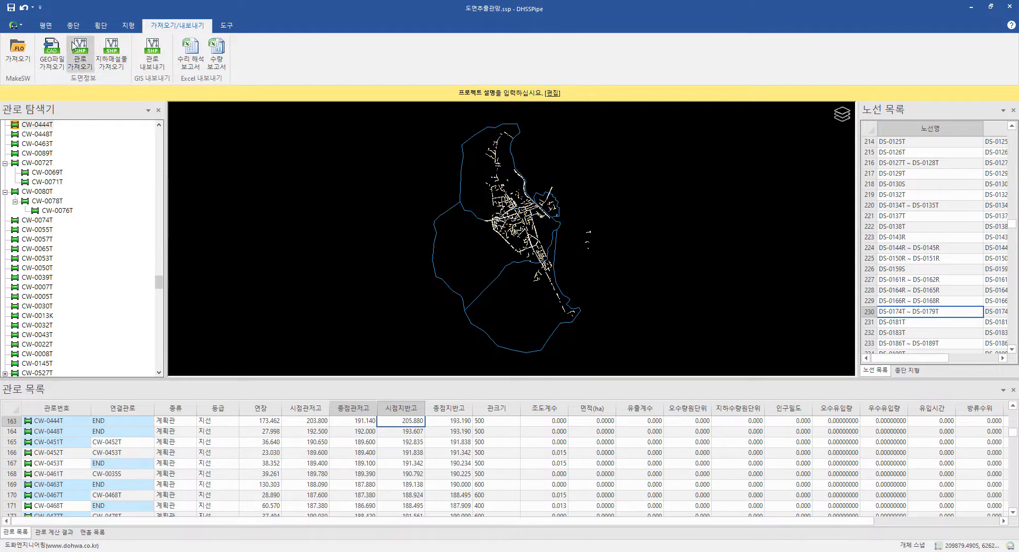
Step: Enter pipe areas for 전체 관망 automatically from the catchment boundaries, using 전체 재구성 and 유역 내부의 관로 선택
{"action": "left_click", "coordinate": [45, 25]}
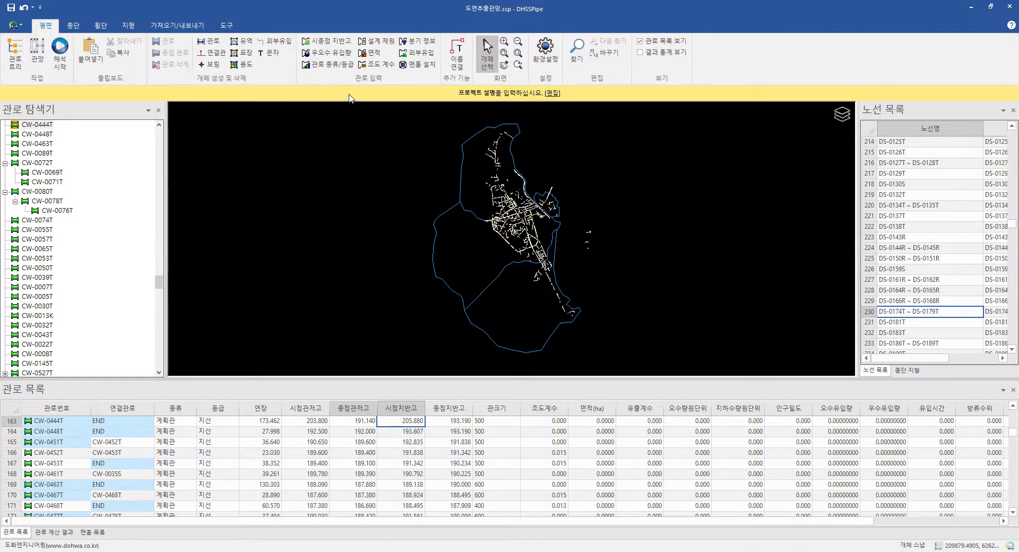
{"action": "left_click", "coordinate": [373, 58]}
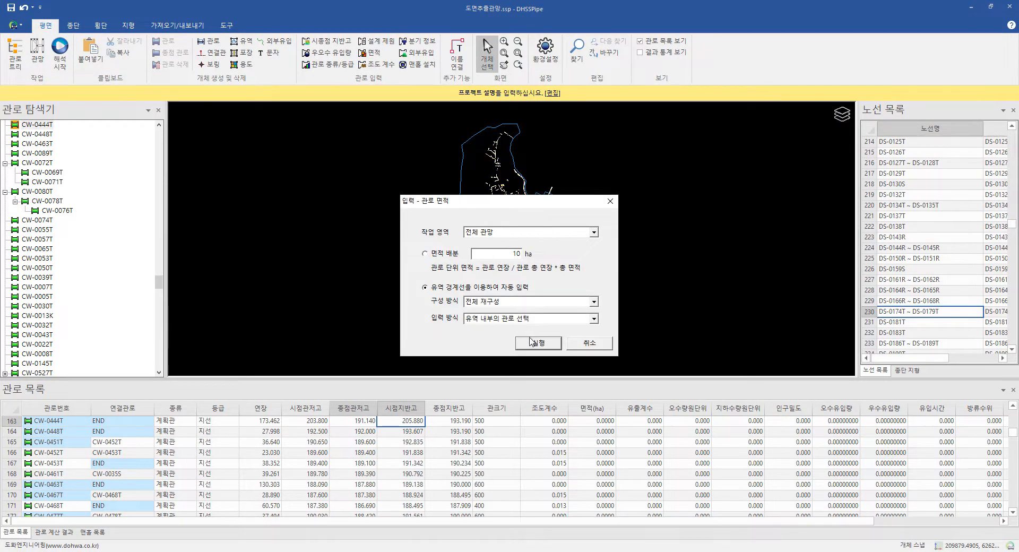
{"action": "left_click", "coordinate": [533, 343]}
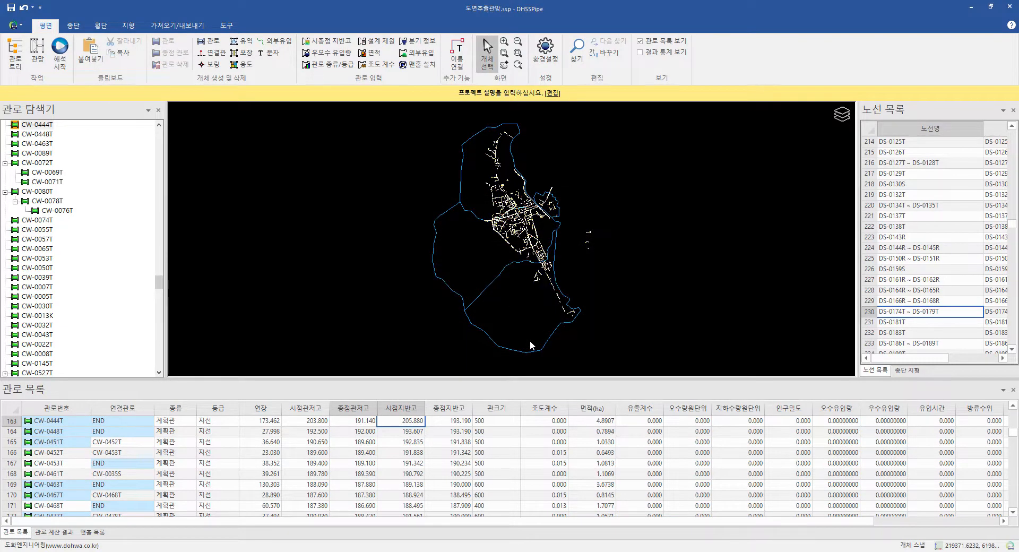
Step: Pick the southern catchment boundary, and review the 면적(ha) values assigned to the pipes in the pipe list
{"action": "left_click", "coordinate": [485, 331]}
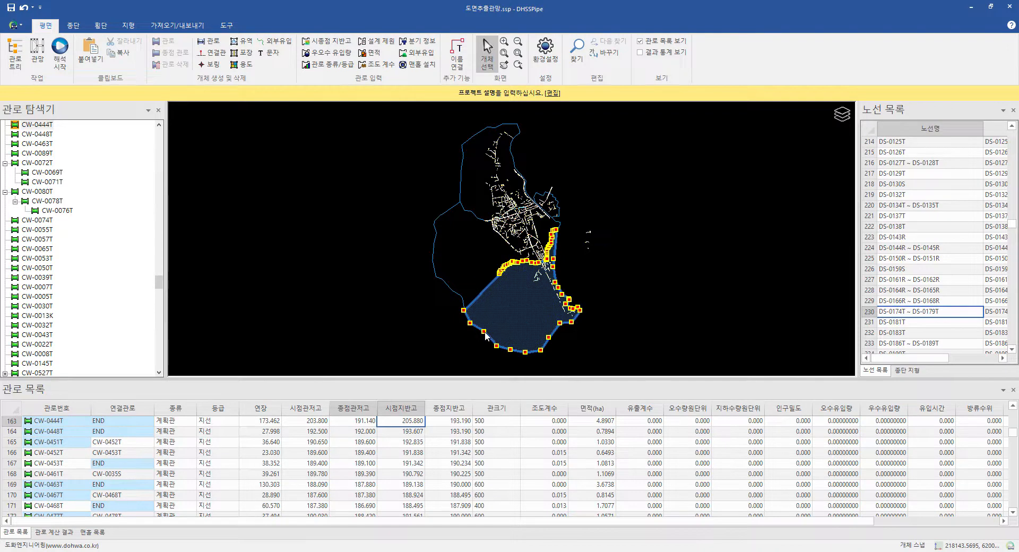
{"action": "key", "text": "Escape"}
{"action": "left_click", "coordinate": [600, 410]}
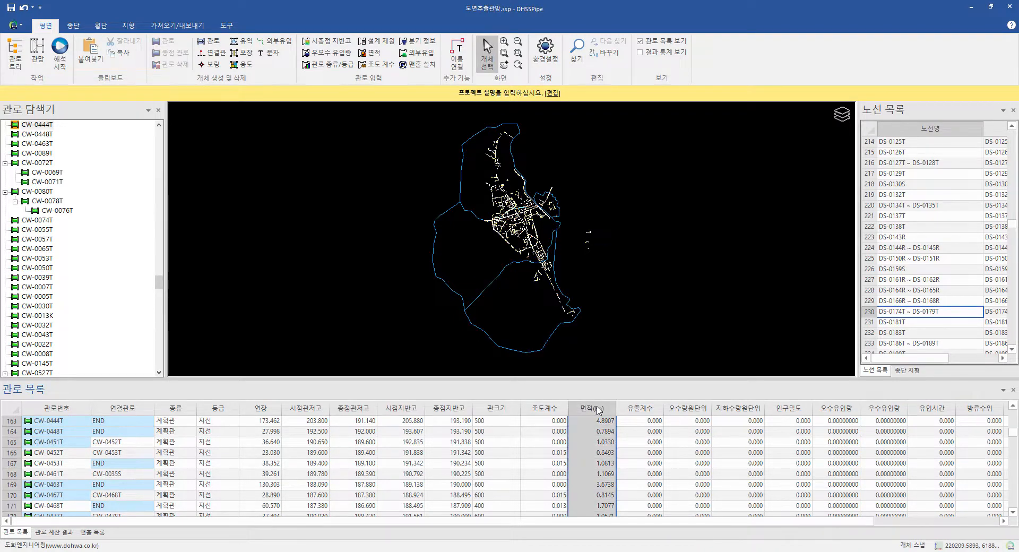
{"action": "scroll", "coordinate": [603, 425], "scroll_direction": "down", "scroll_amount": 9}
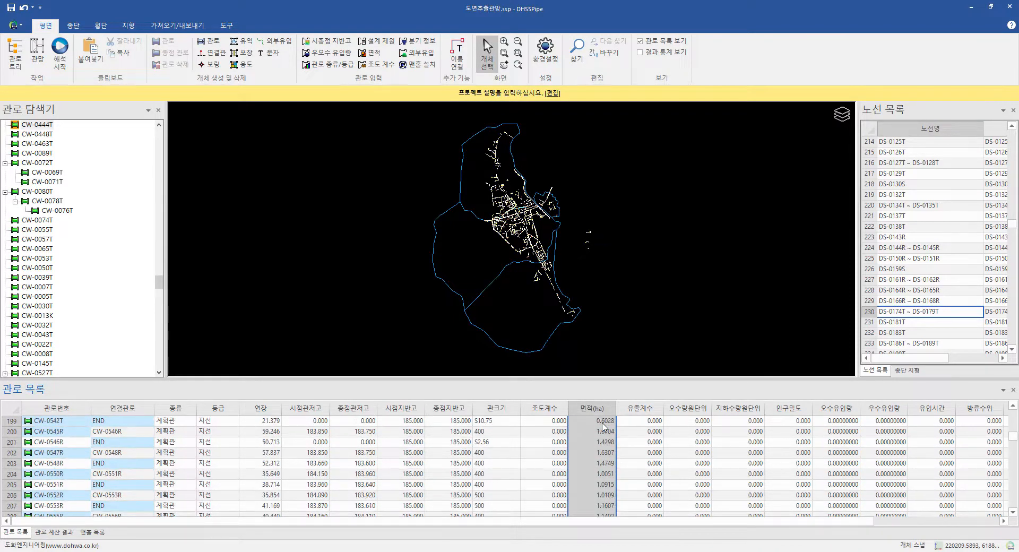
{"action": "scroll", "coordinate": [603, 424], "scroll_direction": "up", "scroll_amount": 10}
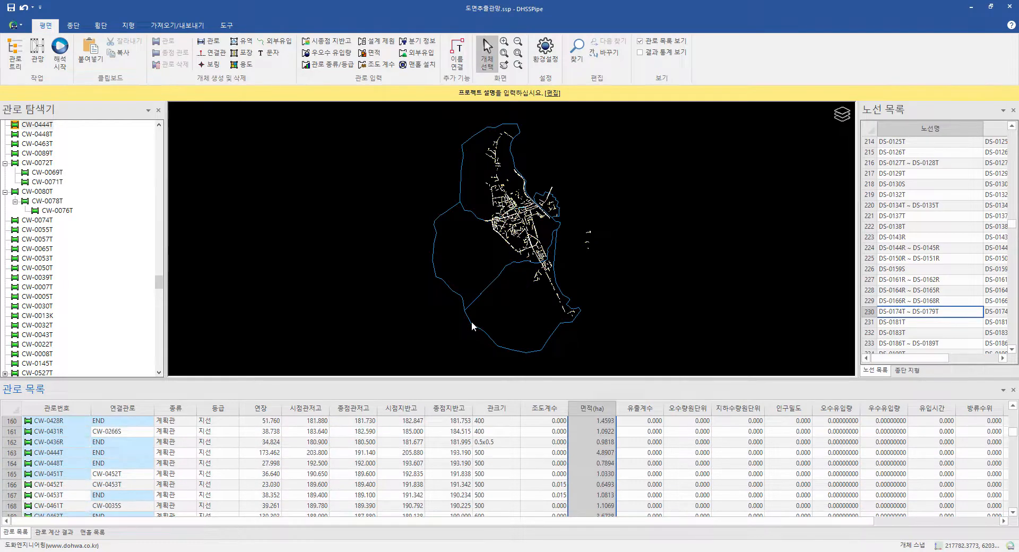
Step: Highlight the southern, middle, northern and small eastern catchment boundaries one after another in the plan
{"action": "left_click", "coordinate": [471, 320]}
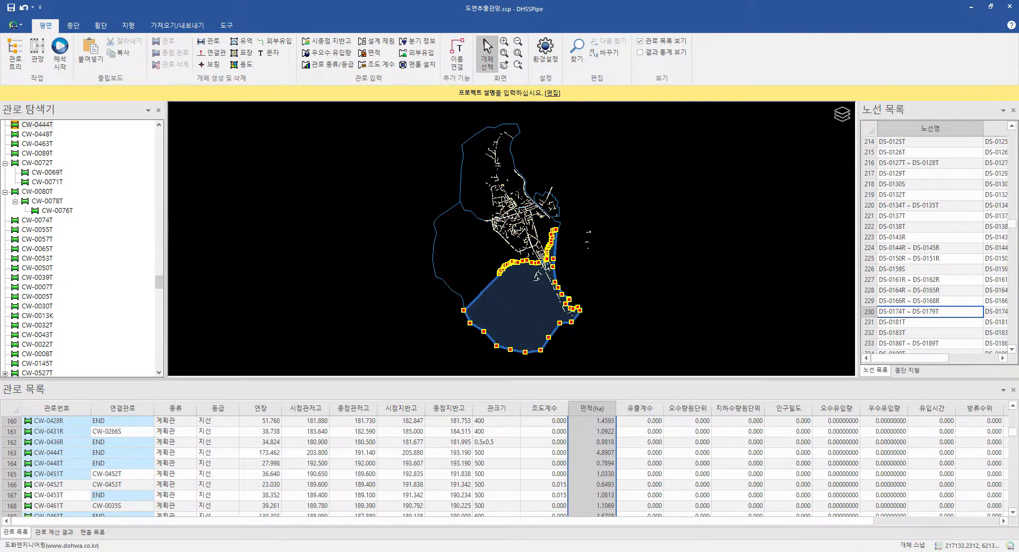
{"action": "left_click", "coordinate": [460, 262]}
{"action": "left_click", "coordinate": [460, 191]}
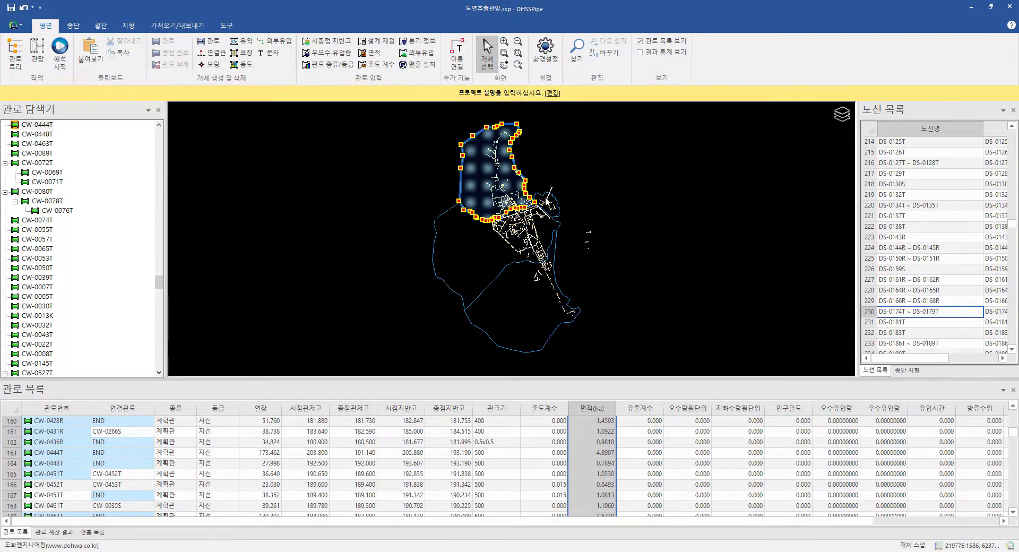
{"action": "left_click", "coordinate": [547, 204]}
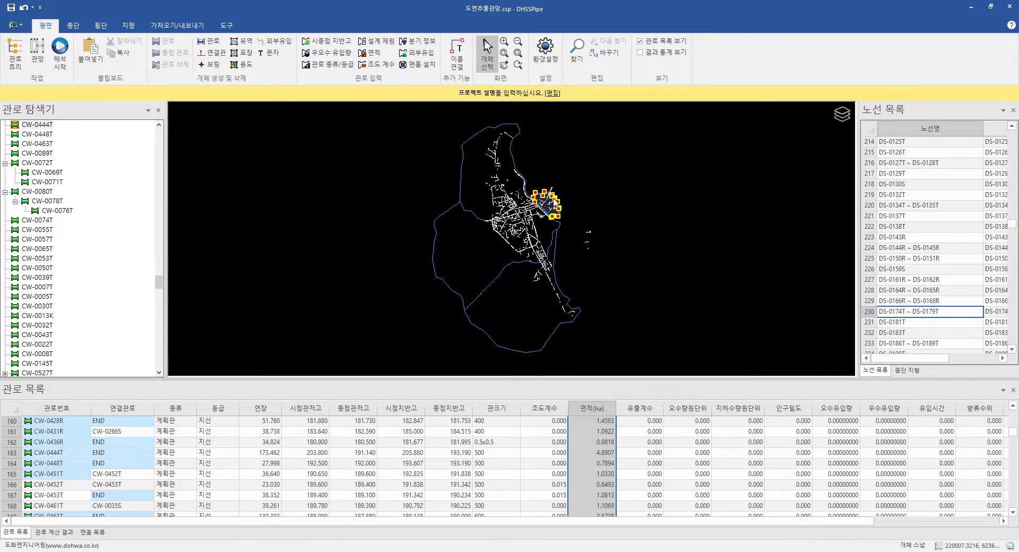
Step: Generate sub-catchments (소유역 생성) inside the southern catchment and the large middle catchment
{"action": "left_click", "coordinate": [482, 331]}
{"action": "right_click", "coordinate": [482, 330]}
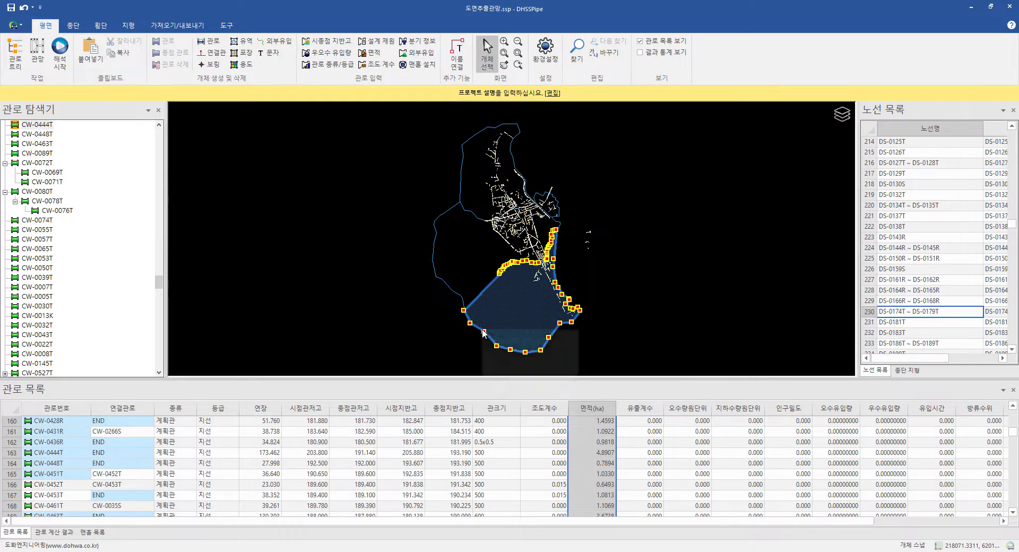
{"action": "mouse_move", "coordinate": [548, 396]}
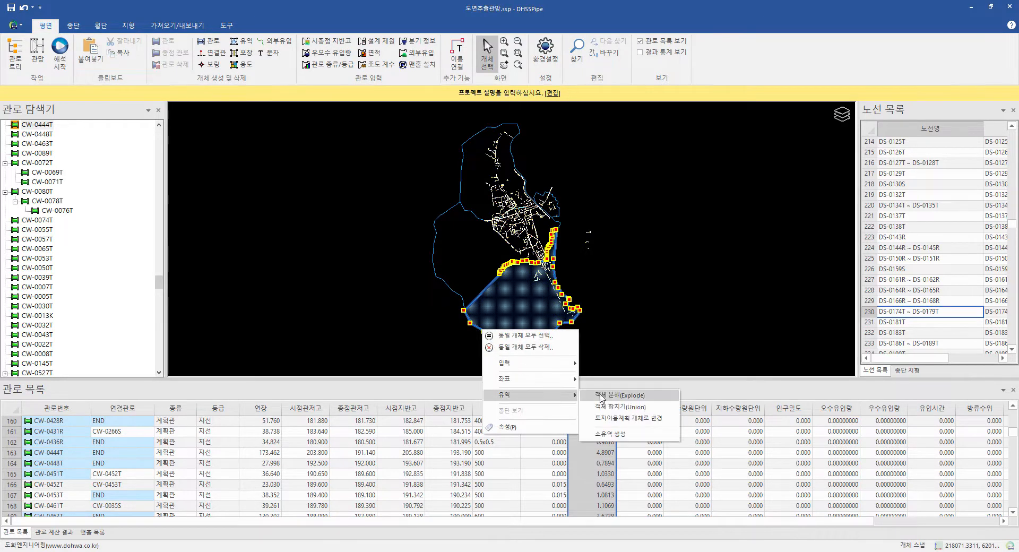
{"action": "left_click", "coordinate": [628, 436]}
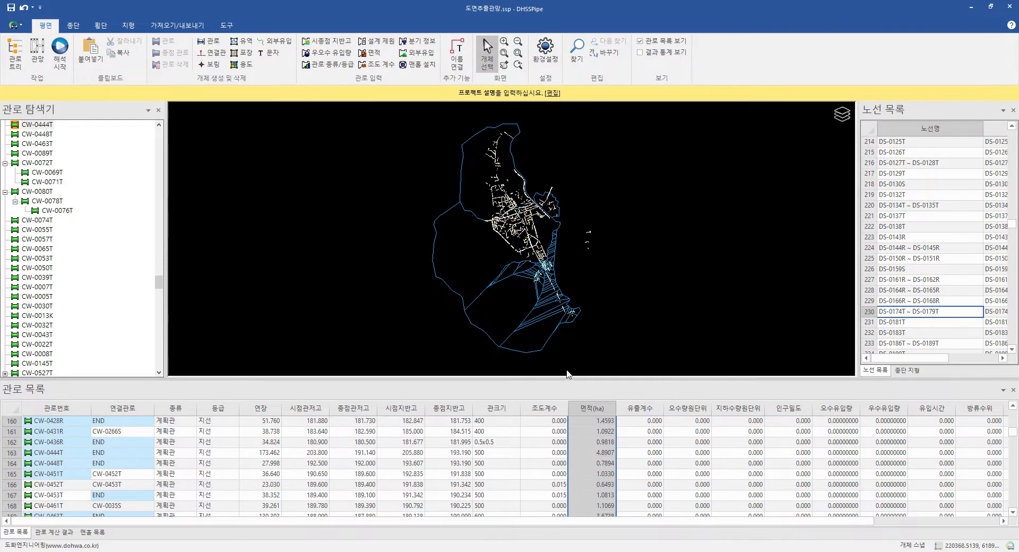
{"action": "left_click", "coordinate": [432, 277]}
{"action": "right_click", "coordinate": [433, 275]}
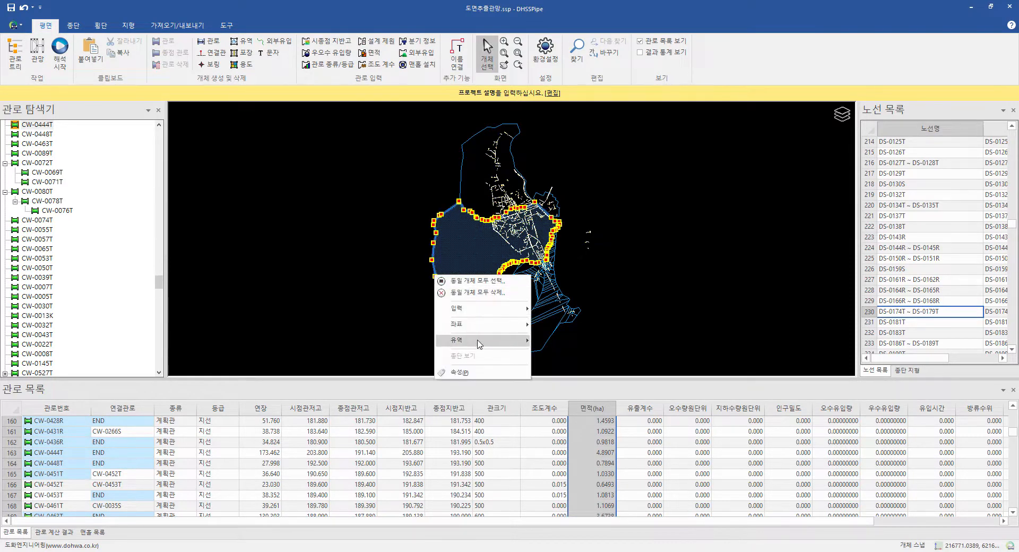
{"action": "mouse_move", "coordinate": [477, 340]}
{"action": "left_click", "coordinate": [562, 379]}
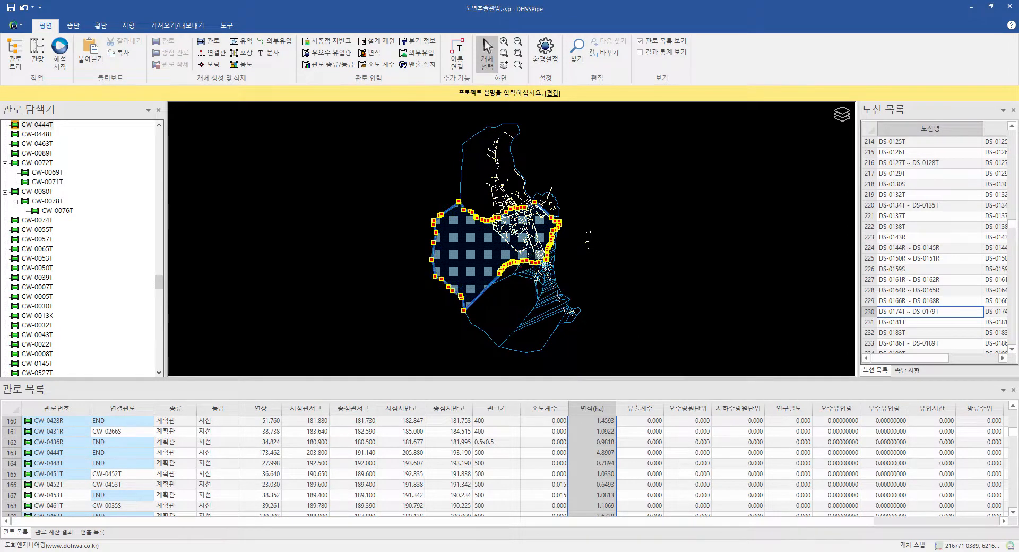
Step: Generate sub-catchments (소유역 생성) inside the northern catchment and the small eastern catchment
{"action": "right_click", "coordinate": [460, 183]}
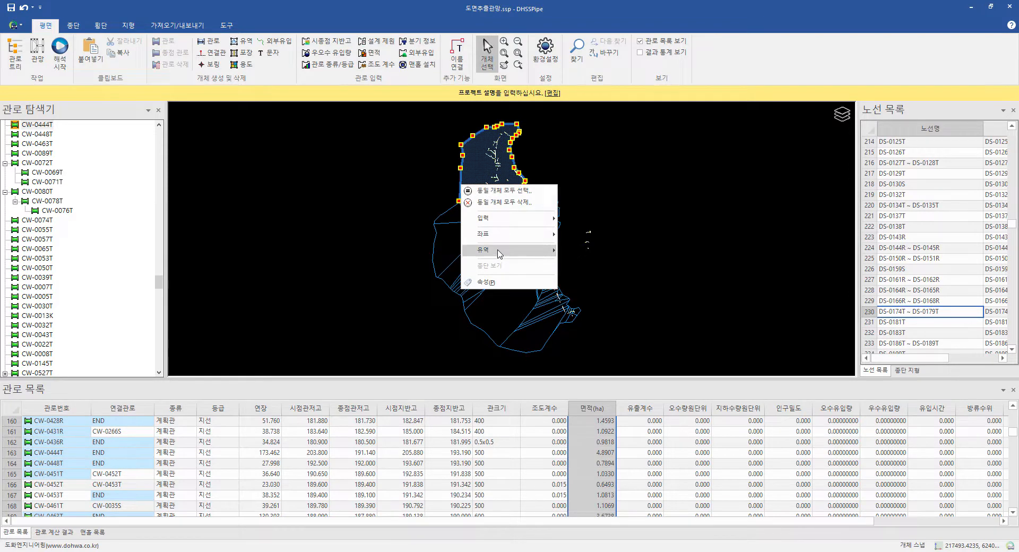
{"action": "mouse_move", "coordinate": [498, 251]}
{"action": "left_click", "coordinate": [591, 287]}
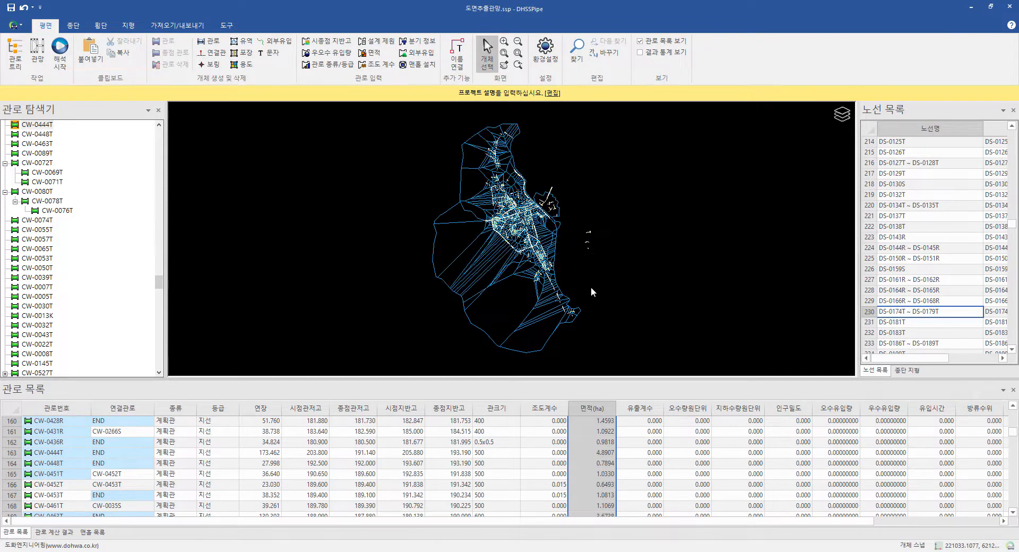
{"action": "right_click", "coordinate": [557, 203]}
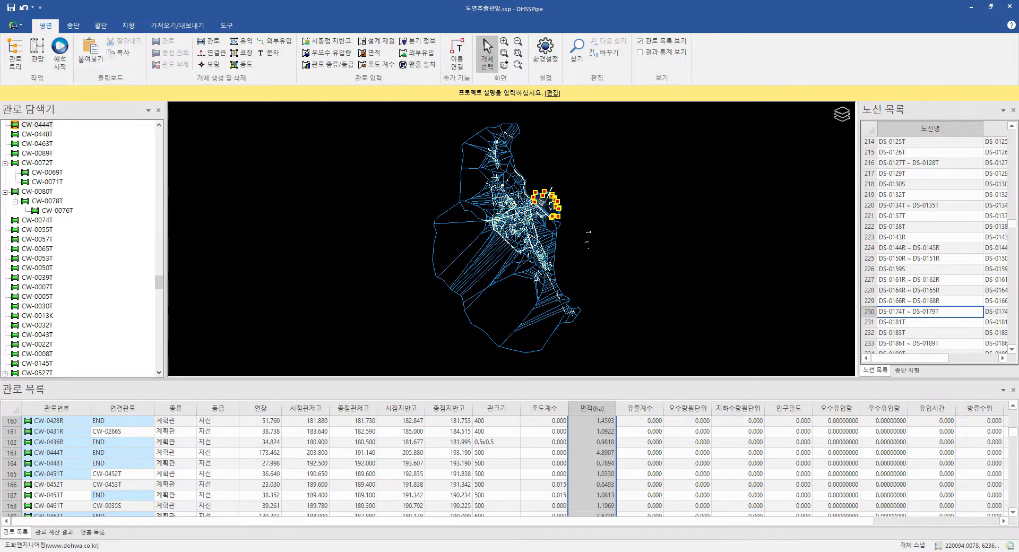
{"action": "mouse_move", "coordinate": [592, 270]}
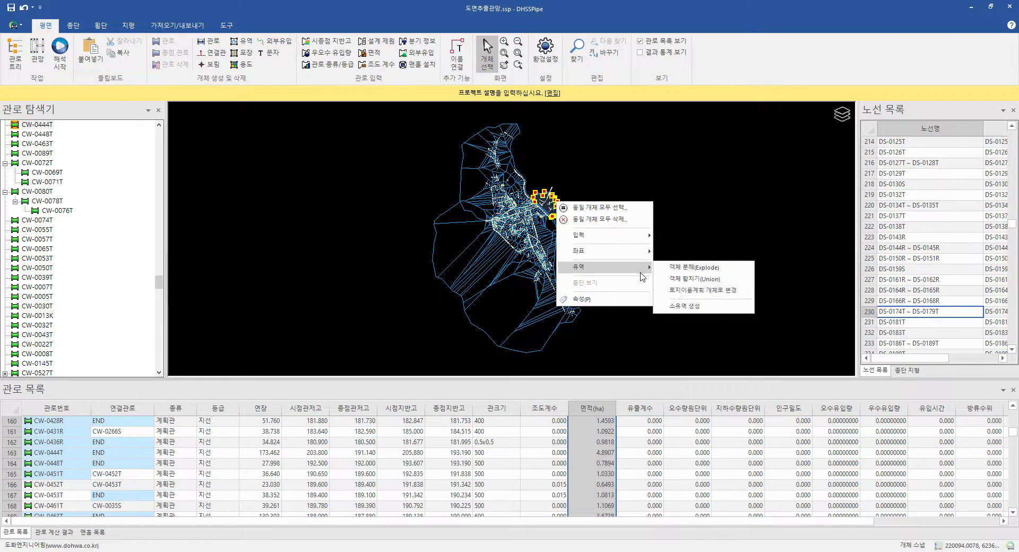
{"action": "left_click", "coordinate": [684, 304]}
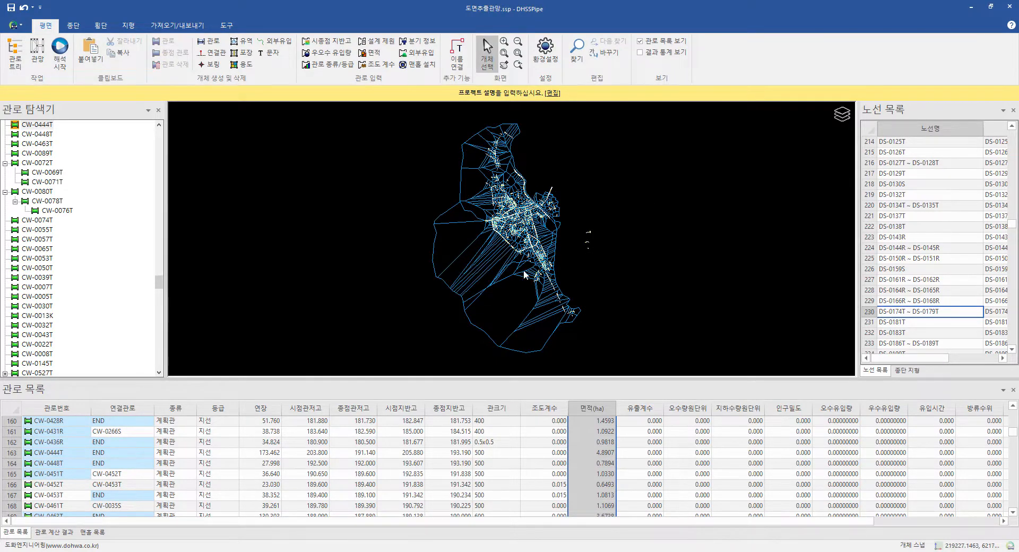
Step: Draw a 유역 dividing line between two boundary corners across the large open sub-catchment in the south
{"action": "scroll", "coordinate": [520, 270], "scroll_direction": "up", "scroll_amount": 5}
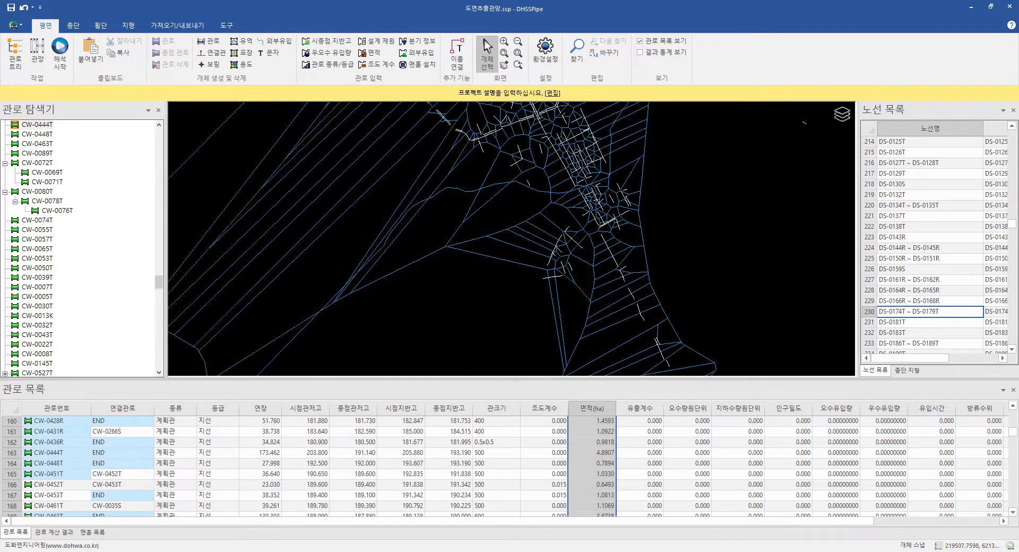
{"action": "left_click_drag", "start_coordinate": [547, 300], "coordinate": [544, 194]}
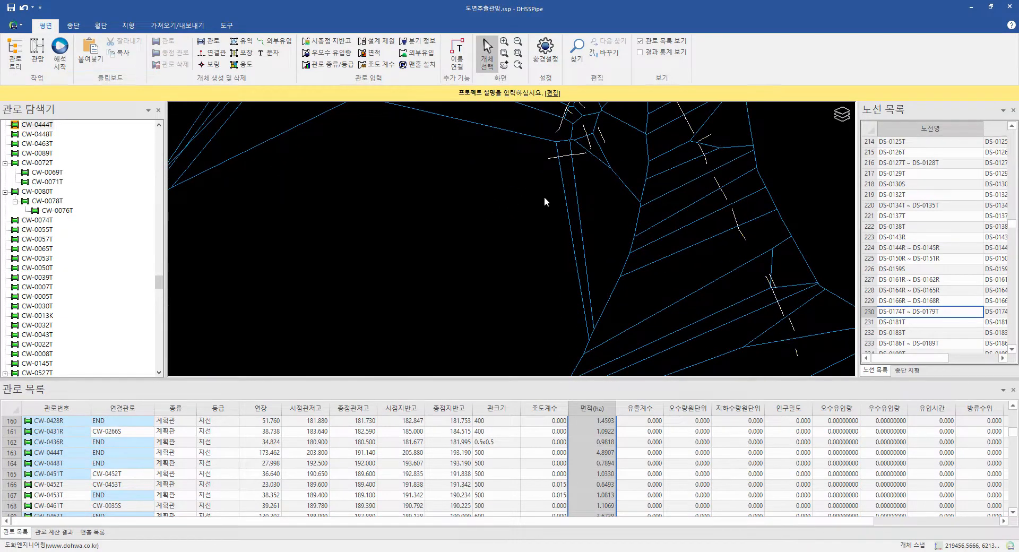
{"action": "scroll", "coordinate": [544, 198], "scroll_direction": "down", "scroll_amount": 1}
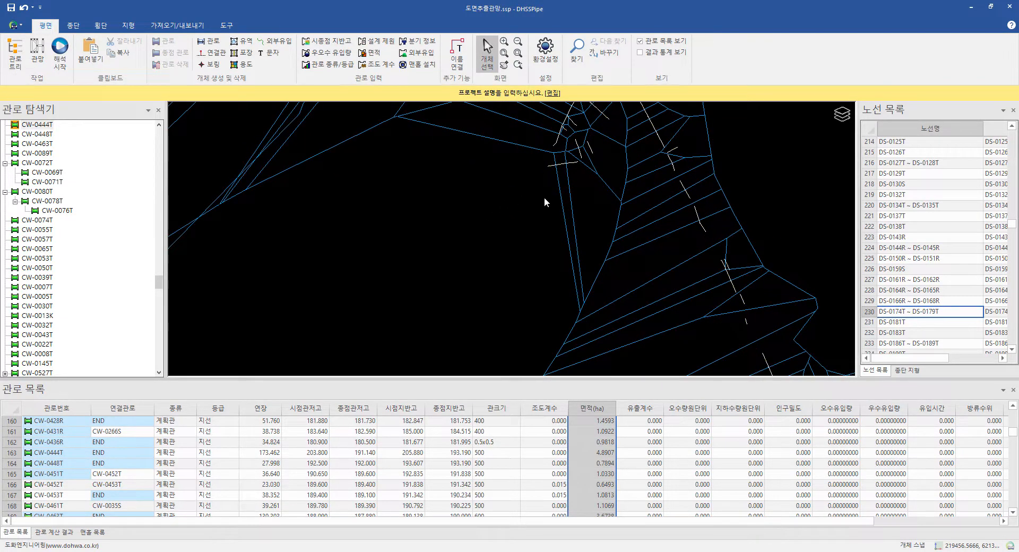
{"action": "left_click", "coordinate": [245, 46]}
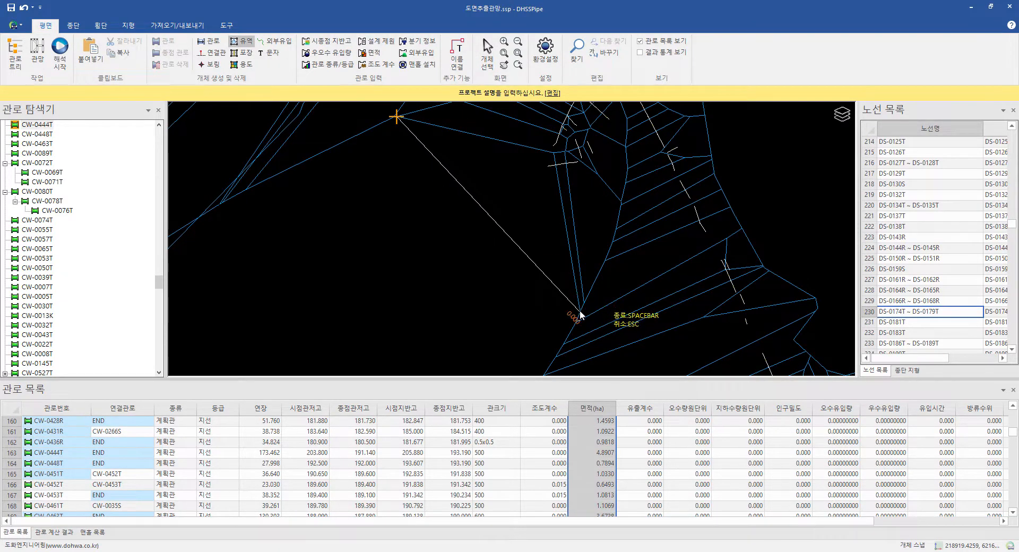
{"action": "key", "text": "Escape"}
{"action": "scroll", "coordinate": [470, 270], "scroll_direction": "down", "scroll_amount": 4}
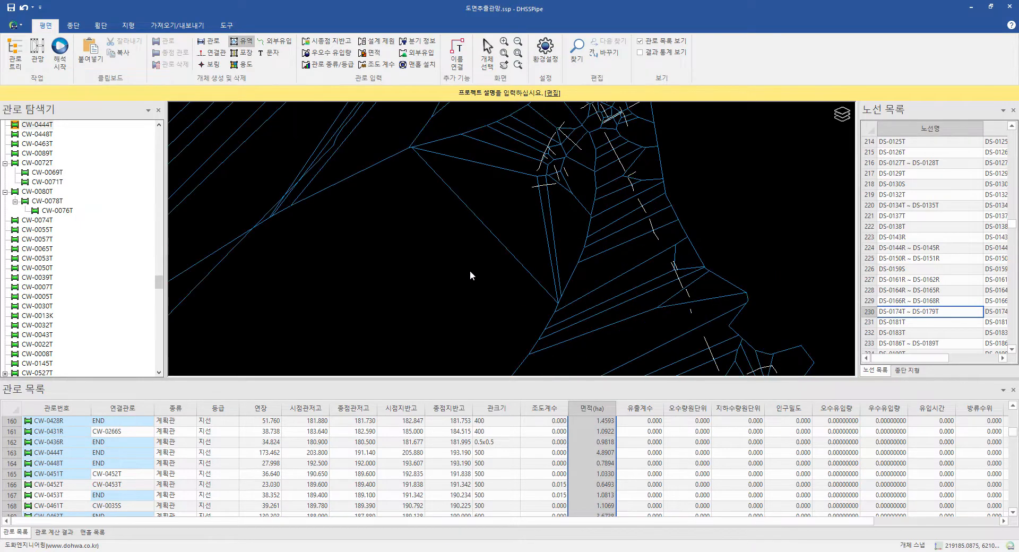
Step: Draw a multi-point 유역 dividing line across the long, narrow sub-catchments southwest of the pipe network, ending at the boundary corner in the southeast
{"action": "scroll", "coordinate": [494, 227], "scroll_direction": "down", "scroll_amount": 2}
{"action": "scroll", "coordinate": [495, 228], "scroll_direction": "up", "scroll_amount": 5}
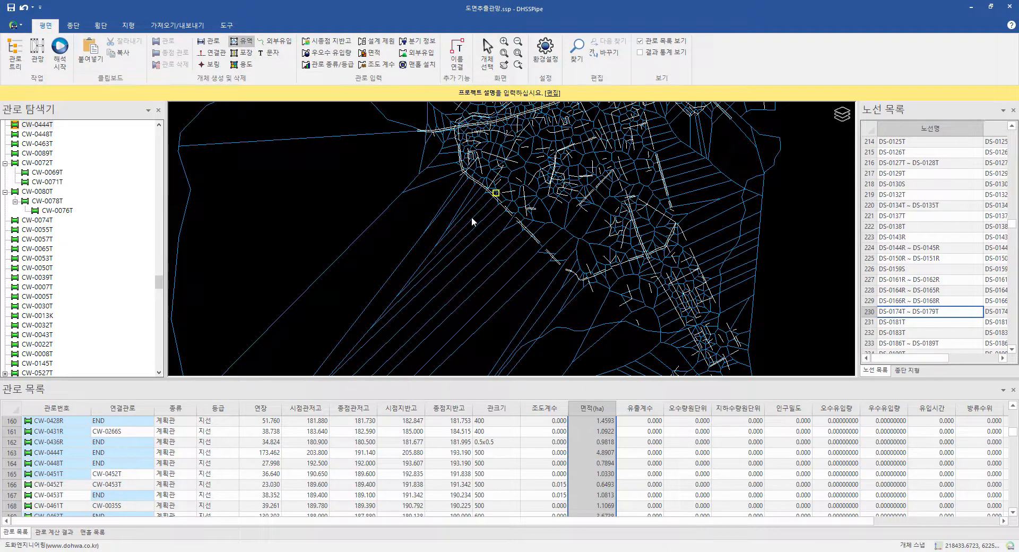
{"action": "left_click", "coordinate": [404, 194]}
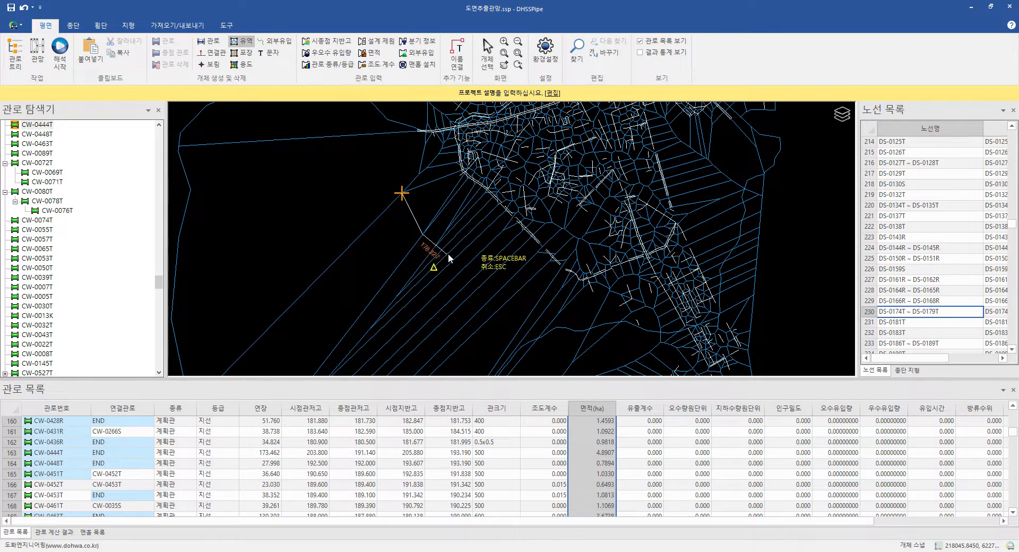
{"action": "left_click", "coordinate": [422, 234]}
{"action": "left_click", "coordinate": [434, 268]}
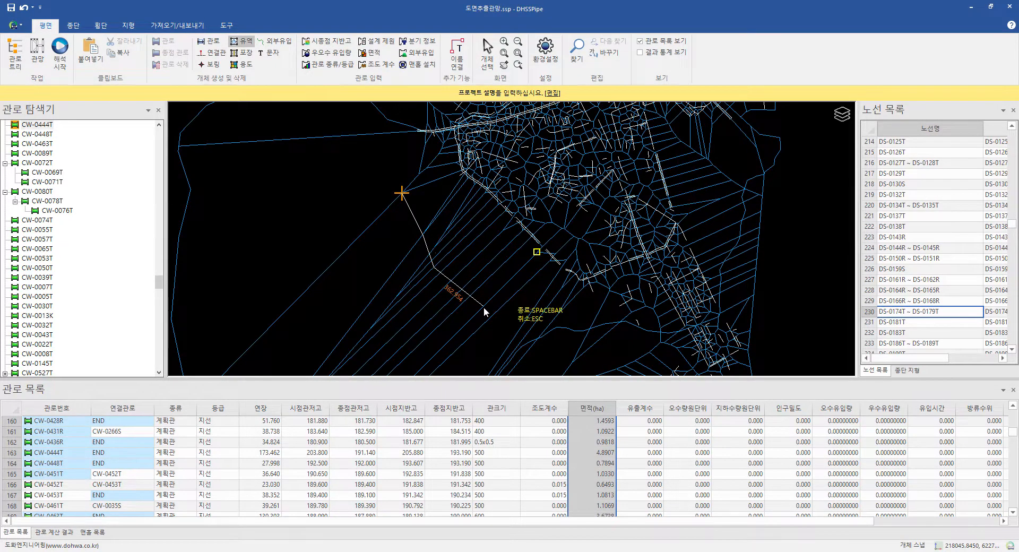
{"action": "scroll", "coordinate": [483, 307], "scroll_direction": "up", "scroll_amount": 2}
{"action": "scroll", "coordinate": [484, 317], "scroll_direction": "down", "scroll_amount": 3}
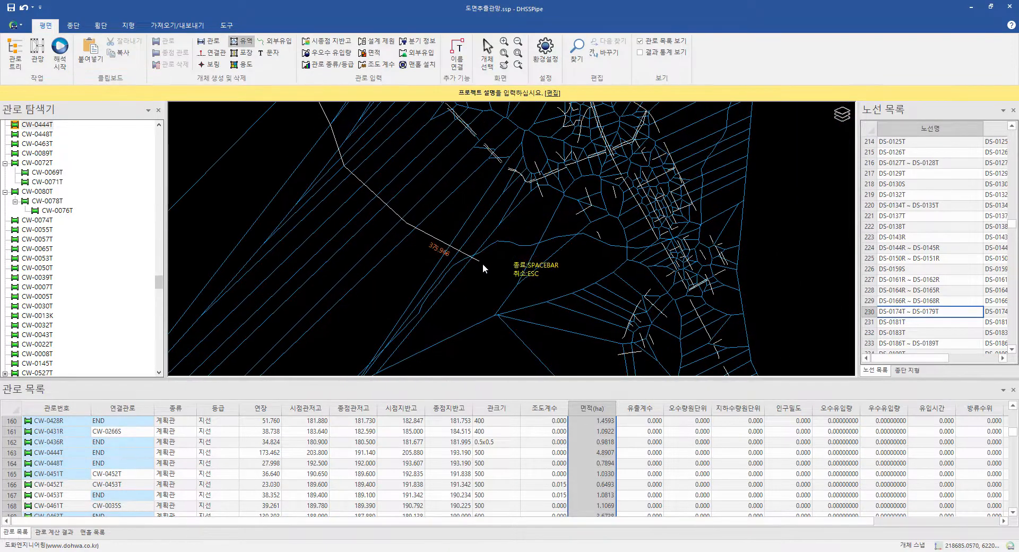
{"action": "left_click", "coordinate": [514, 264]}
{"action": "left_click", "coordinate": [571, 280]}
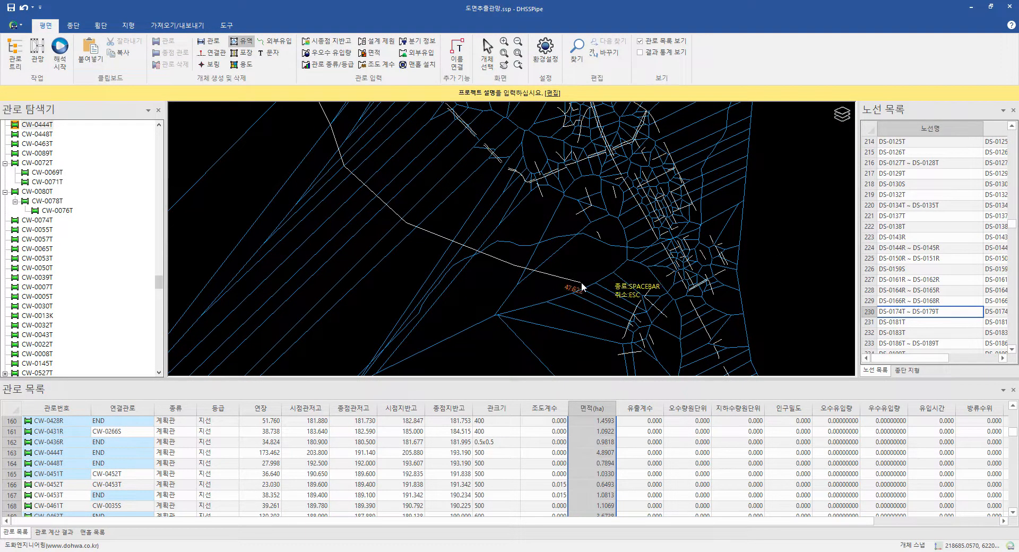
{"action": "key", "text": "space"}
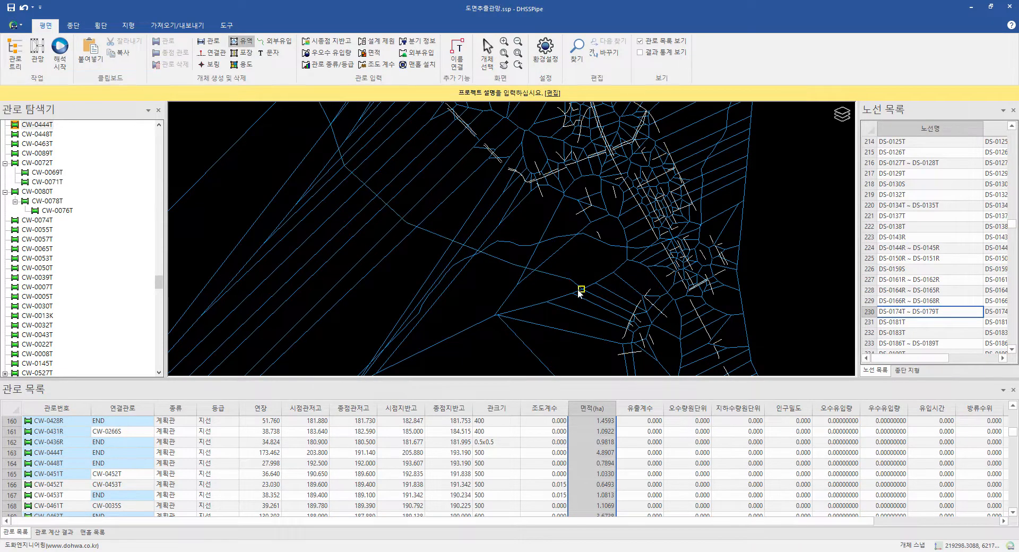
Step: Assign pipe areas for the 전체 관망 automatically from catchment boundaries, using 전체 재구성 and 유역 내부의 관로 선택
{"action": "scroll", "coordinate": [577, 288], "scroll_direction": "down", "scroll_amount": 2}
{"action": "scroll", "coordinate": [444, 177], "scroll_direction": "down", "scroll_amount": 2}
{"action": "scroll", "coordinate": [467, 275], "scroll_direction": "up", "scroll_amount": 2}
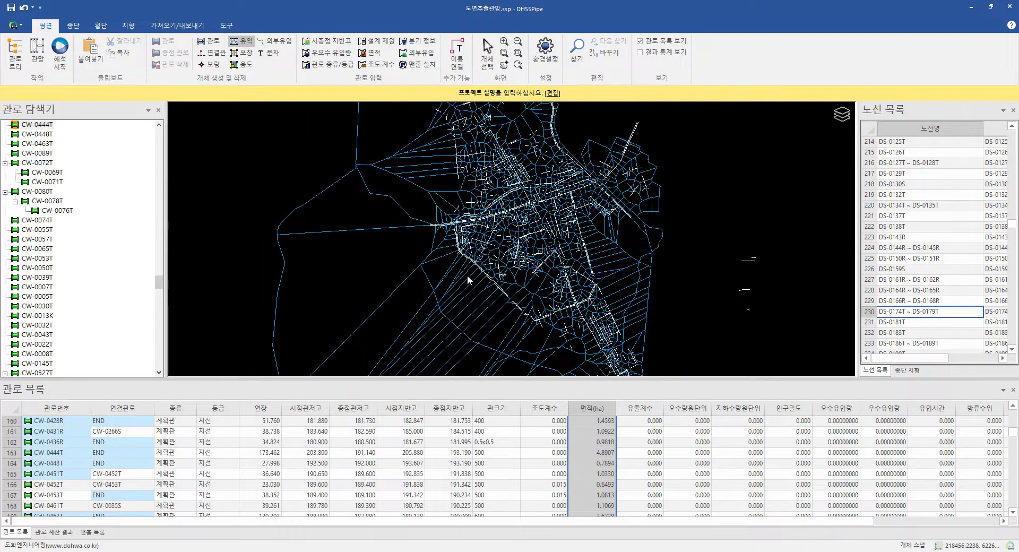
{"action": "scroll", "coordinate": [467, 275], "scroll_direction": "down", "scroll_amount": 2}
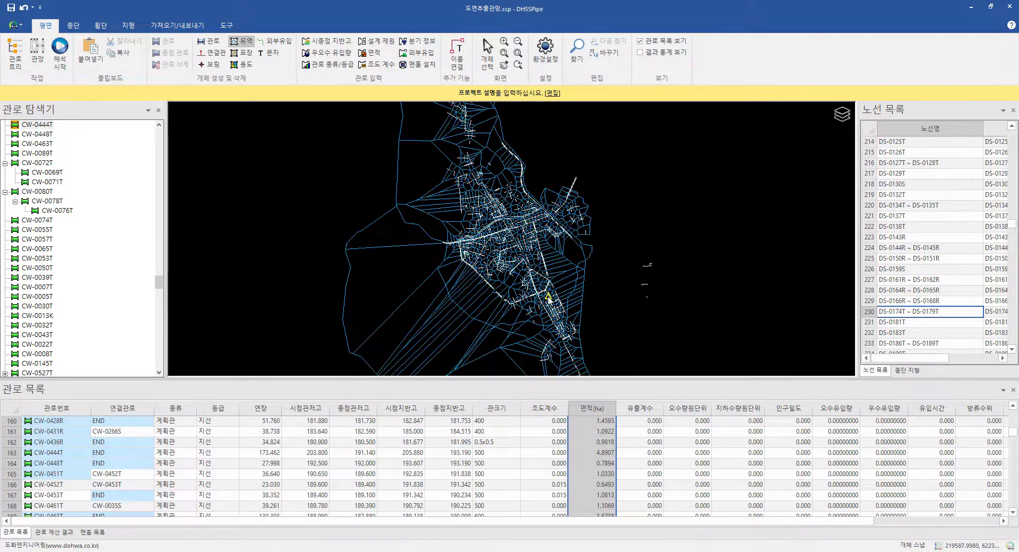
{"action": "left_click_drag", "start_coordinate": [555, 329], "coordinate": [464, 201]}
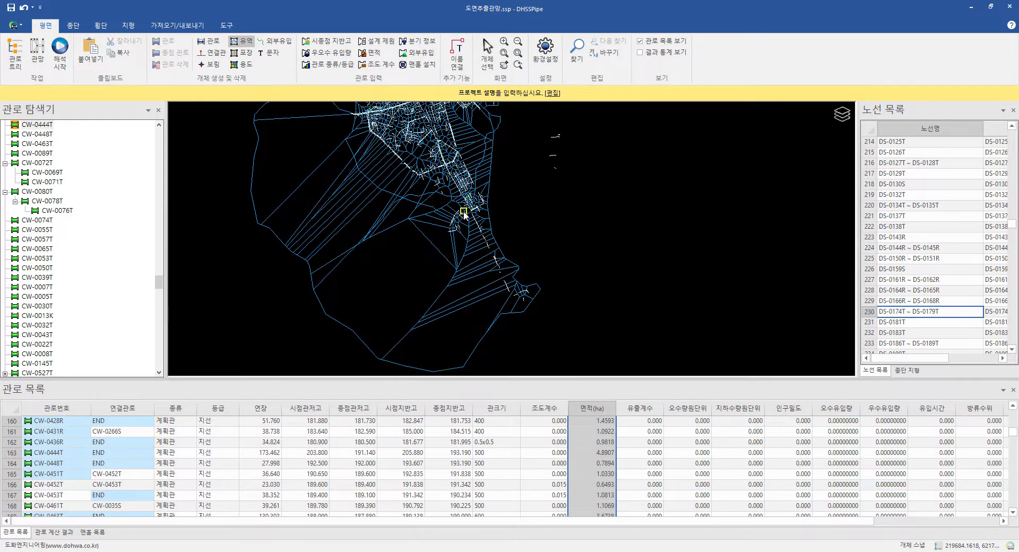
{"action": "left_click", "coordinate": [374, 54]}
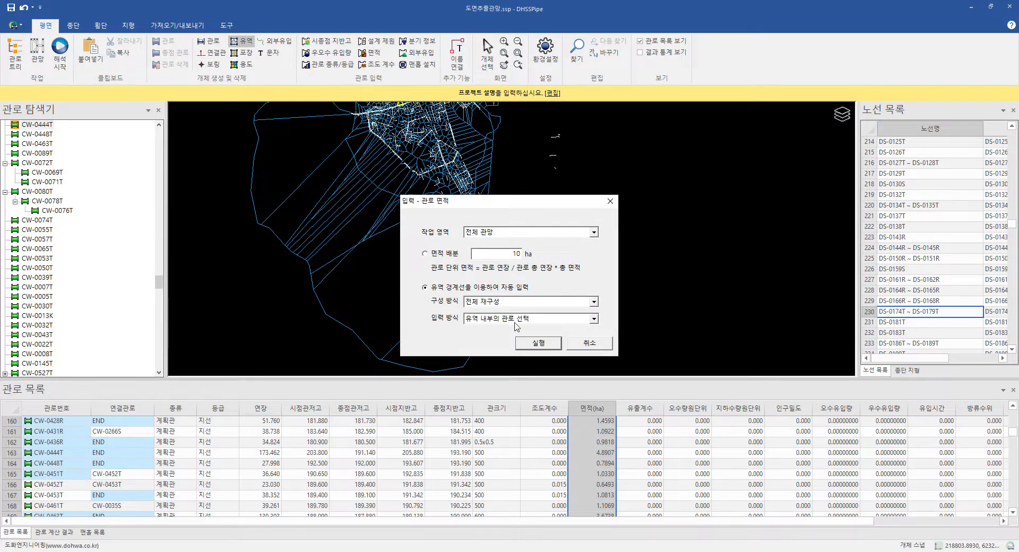
{"action": "left_click", "coordinate": [537, 344]}
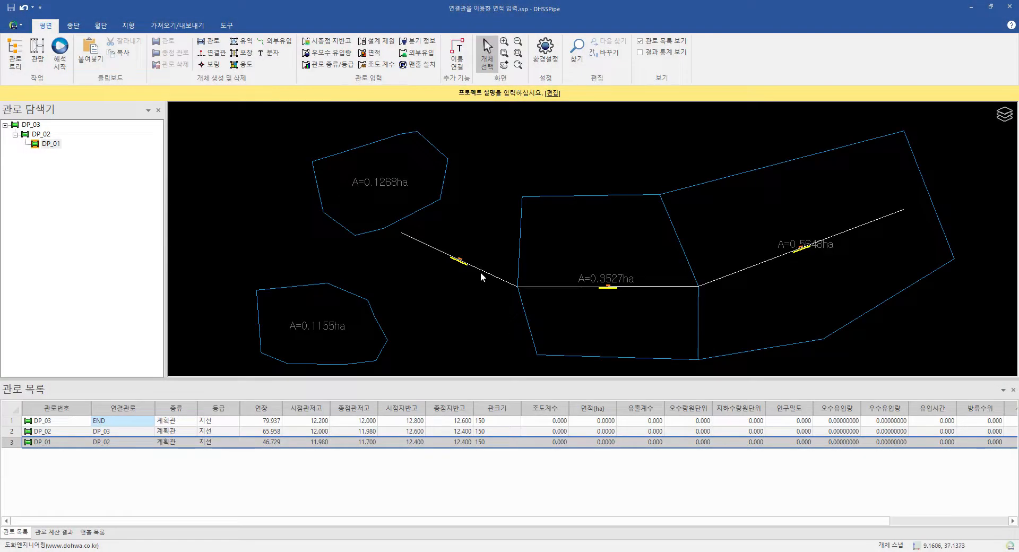
Step: Select all the pipes through the westernmost sloping pipe and open their shared display properties (속성)
{"action": "left_click", "coordinate": [480, 268]}
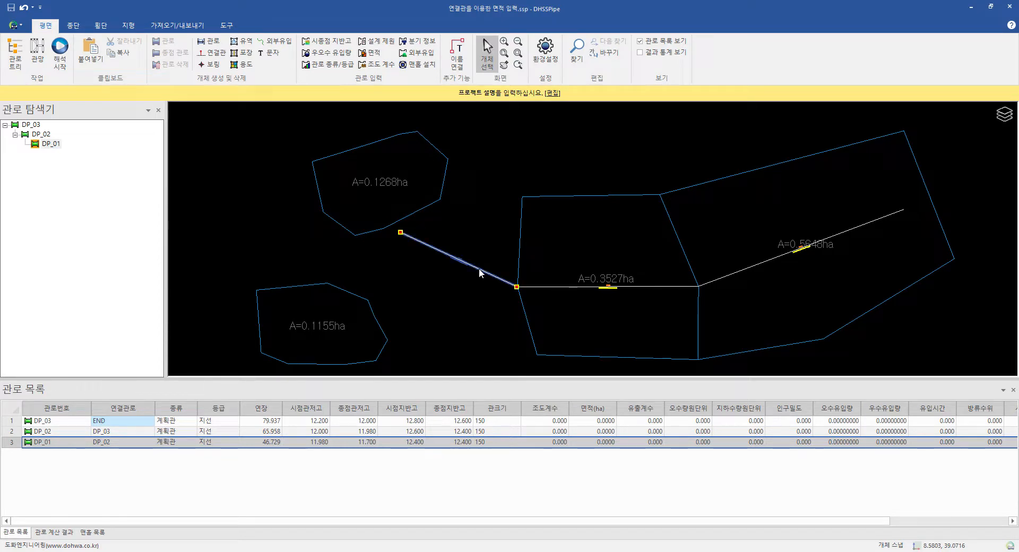
{"action": "right_click", "coordinate": [479, 269]}
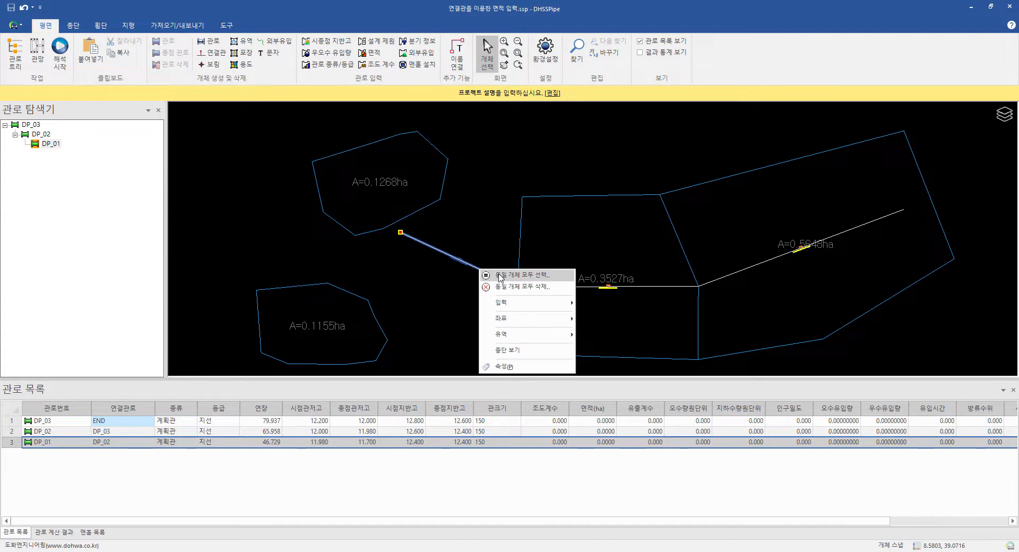
{"action": "left_click", "coordinate": [501, 275]}
{"action": "right_click", "coordinate": [494, 274]}
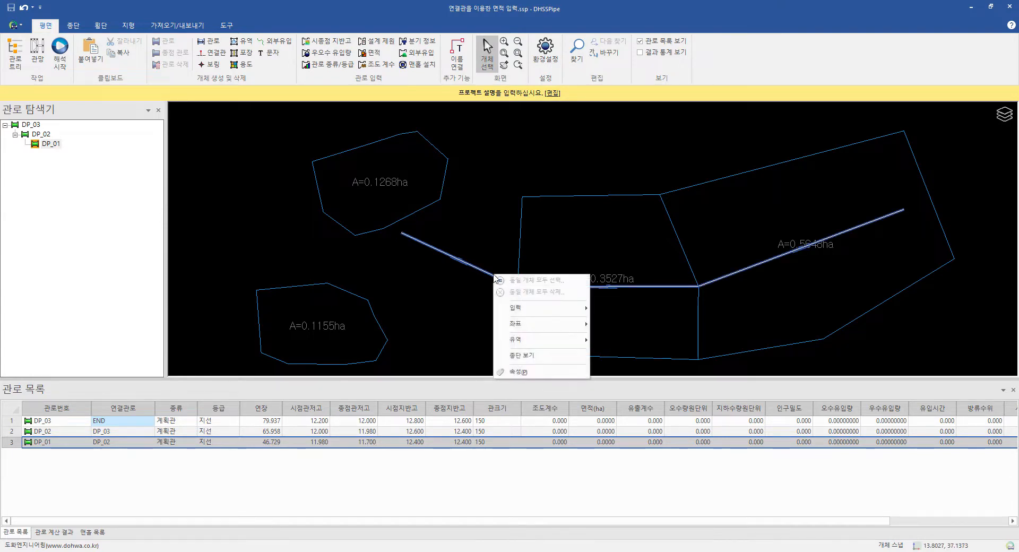
{"action": "left_click", "coordinate": [517, 371]}
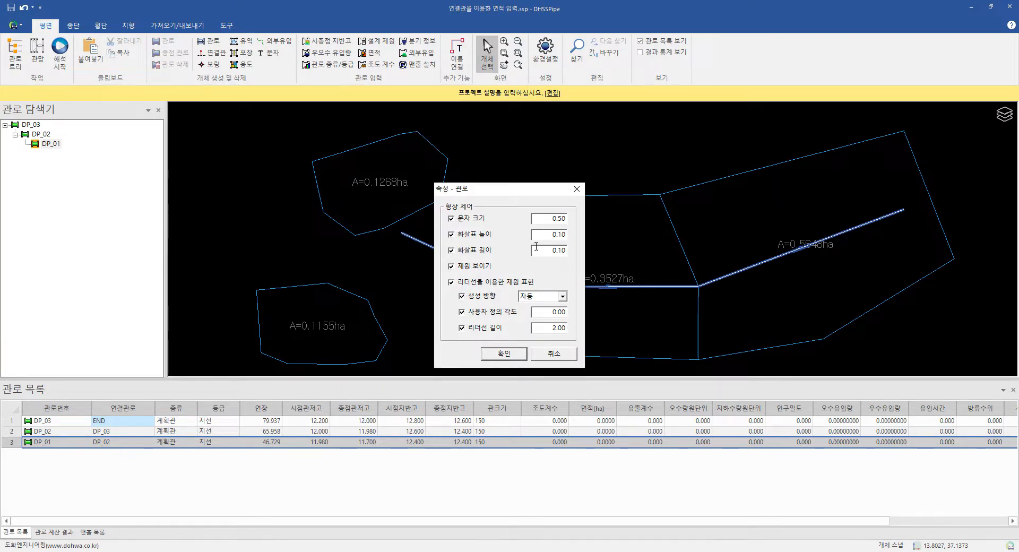
Step: Set the text size (문자 크기) of all three selected pipes to 4 and clear the selection
{"action": "left_click_drag", "start_coordinate": [555, 220], "coordinate": [578, 219]}
{"action": "type", "text": "4"}
{"action": "left_click", "coordinate": [504, 354]}
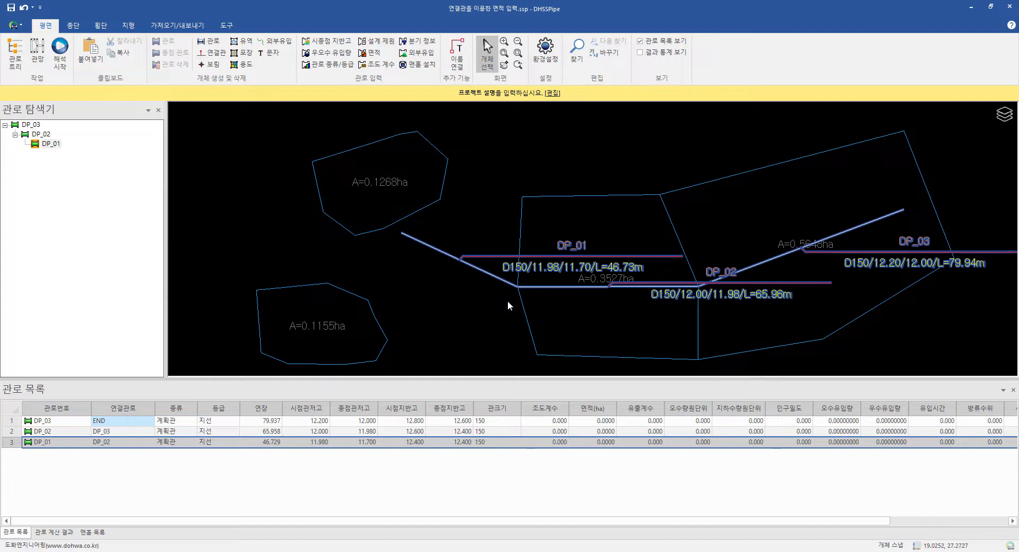
{"action": "key", "text": "Escape"}
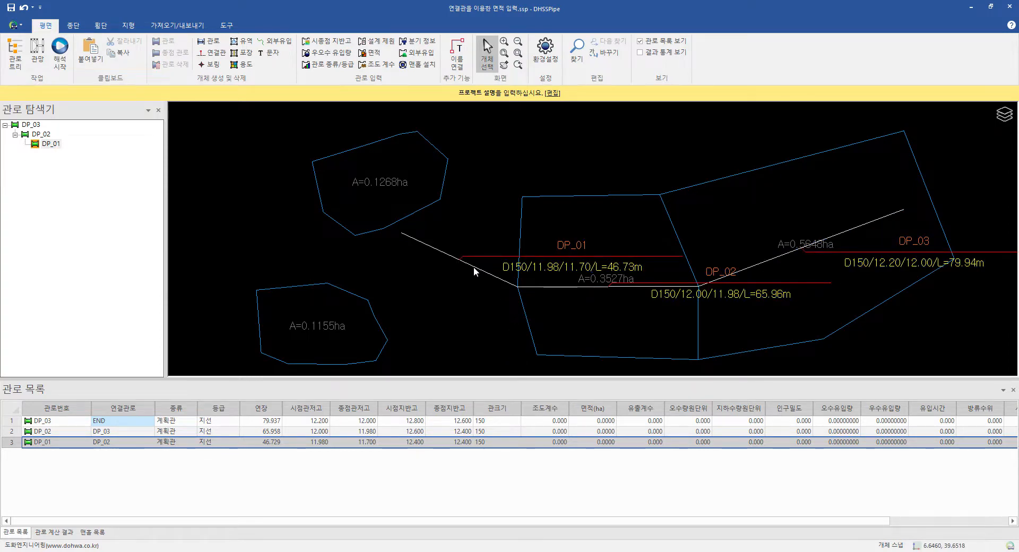
Step: Give pipe DP_01 a user-defined (사용자 정의) leader direction with an angle of 90 and a leader length of 4
{"action": "left_click", "coordinate": [474, 268]}
{"action": "right_click", "coordinate": [473, 268]}
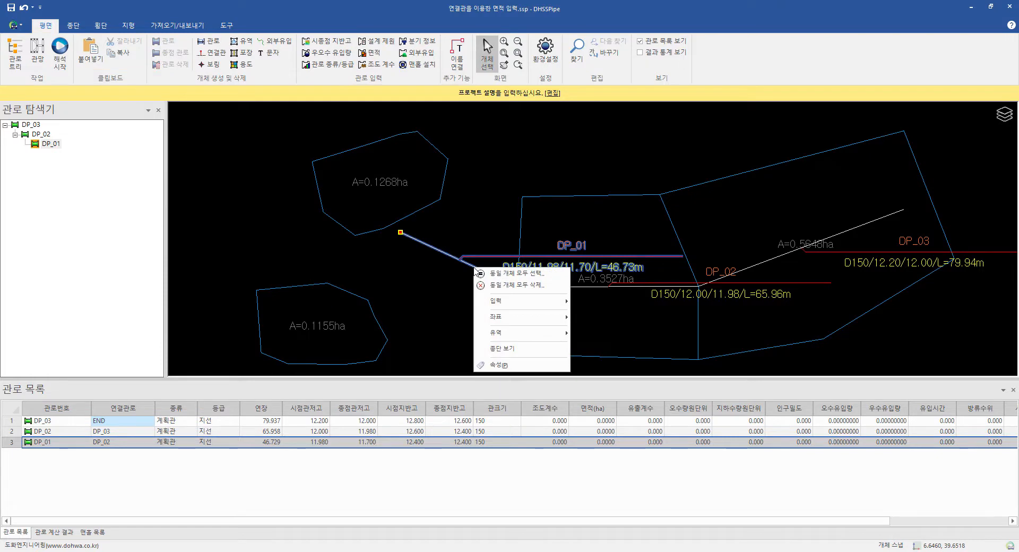
{"action": "left_click", "coordinate": [500, 365]}
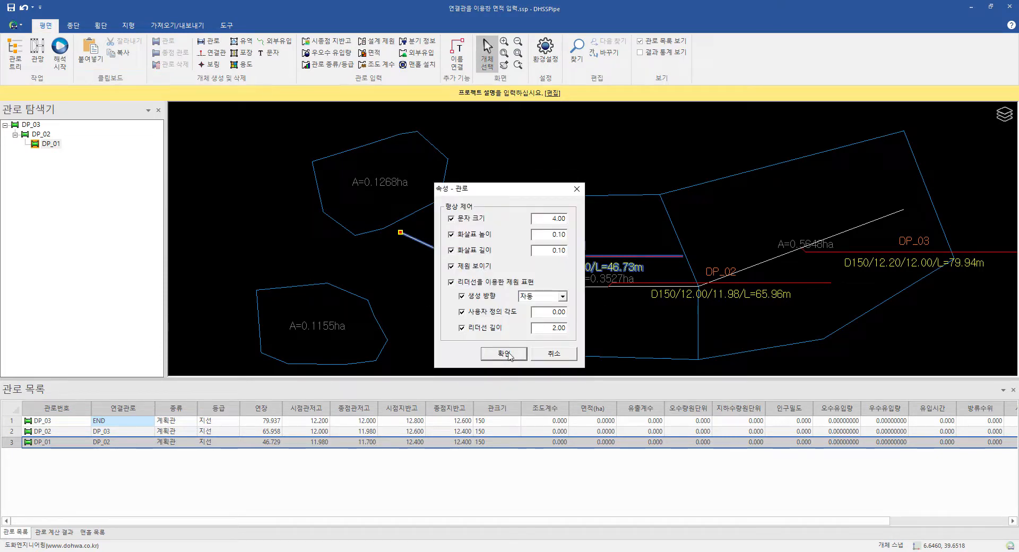
{"action": "left_click", "coordinate": [561, 297]}
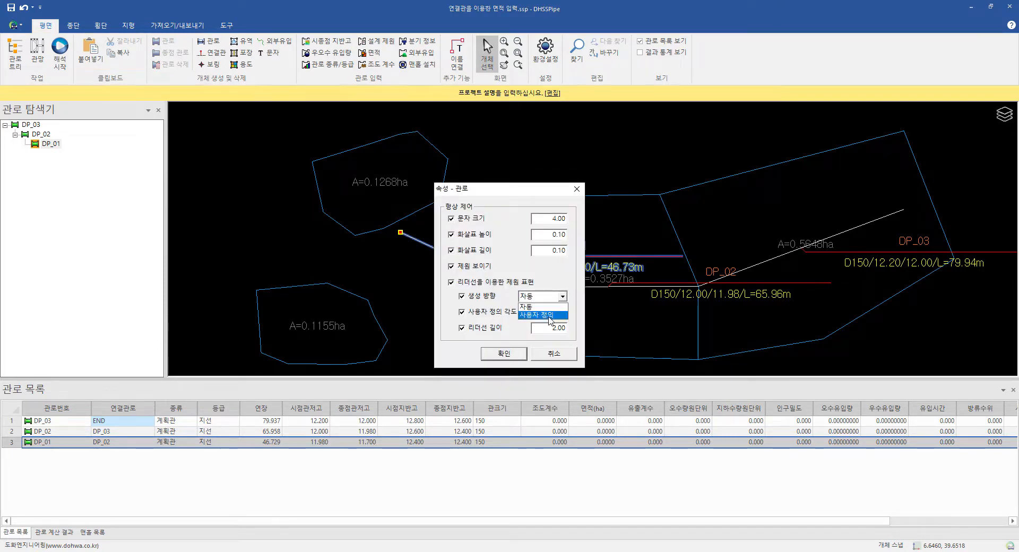
{"action": "left_click", "coordinate": [549, 317]}
{"action": "left_click_drag", "start_coordinate": [550, 317], "coordinate": [574, 316]}
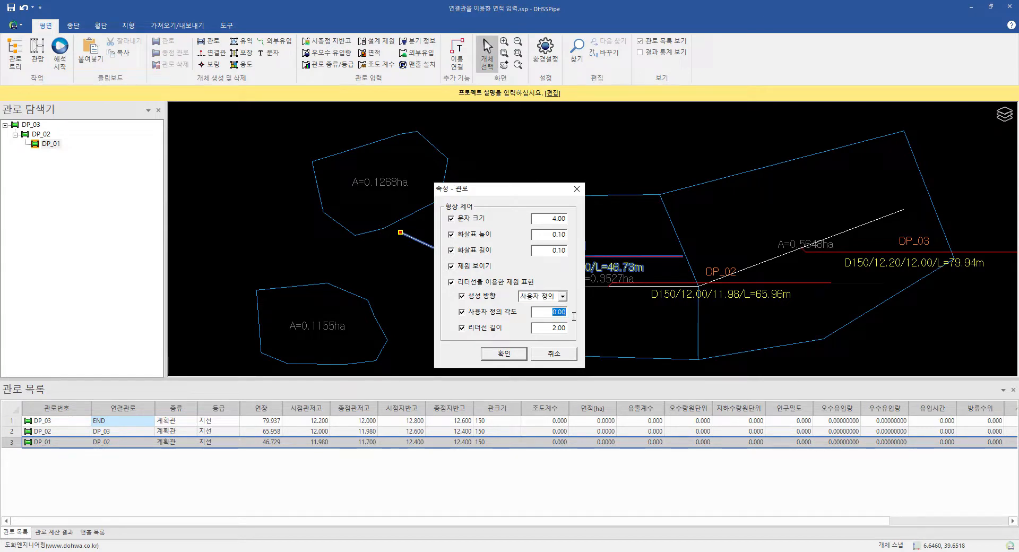
{"action": "type", "text": "90"}
{"action": "left_click_drag", "start_coordinate": [548, 327], "coordinate": [571, 333]}
{"action": "type", "text": "4"}
{"action": "left_click", "coordinate": [504, 353]}
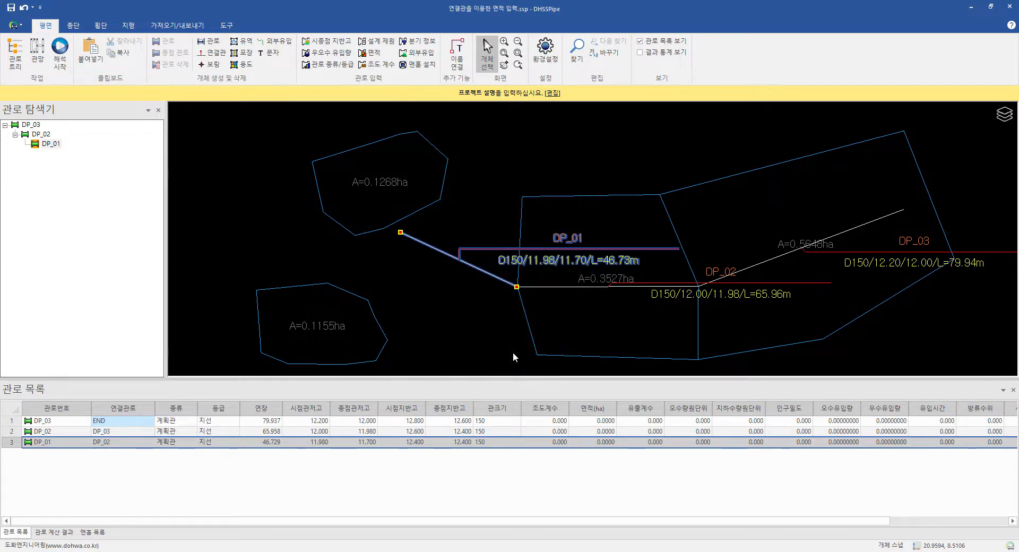
Step: Give pipe DP_02 a user-defined (사용자 정의) leader direction pointing straight down, with a leader length of 6
{"action": "left_click", "coordinate": [590, 289]}
{"action": "right_click", "coordinate": [590, 288]}
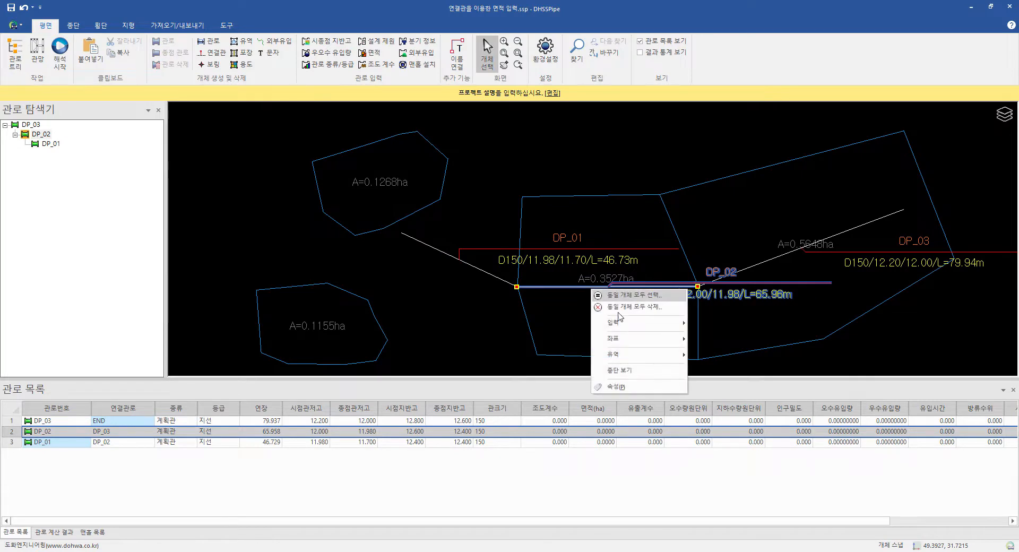
{"action": "left_click", "coordinate": [613, 386]}
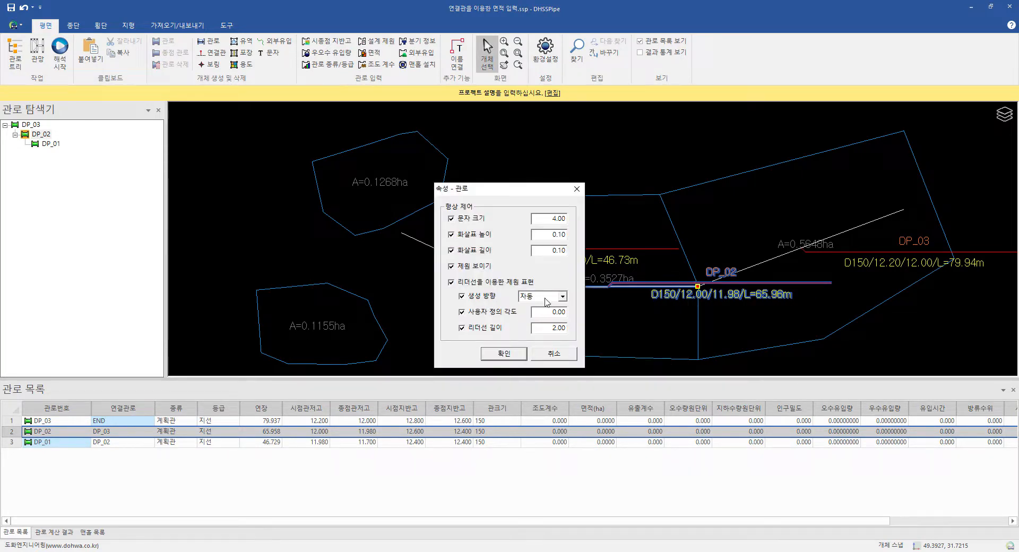
{"action": "left_click", "coordinate": [540, 296]}
{"action": "left_click", "coordinate": [536, 317]}
{"action": "double_click", "coordinate": [548, 315]}
{"action": "type", "text": "4"}
{"action": "double_click", "coordinate": [551, 329]}
{"action": "type", "text": "6"}
{"action": "left_click", "coordinate": [521, 353]}
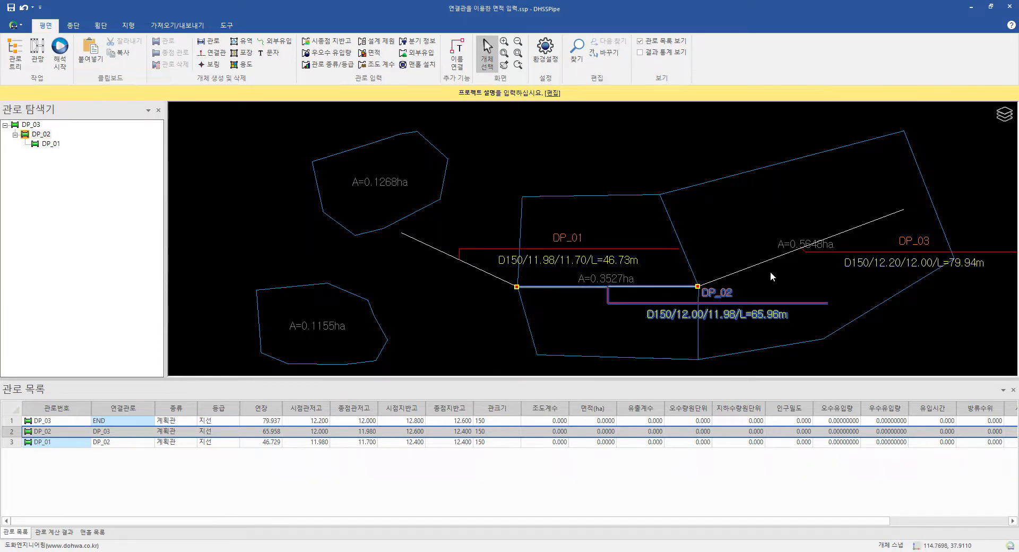
Step: Give pipe DP_03 a user-defined leader direction at a negative angle sloping down, with leader length 6 and text size 3
{"action": "left_click", "coordinate": [775, 258]}
{"action": "right_click", "coordinate": [775, 259]}
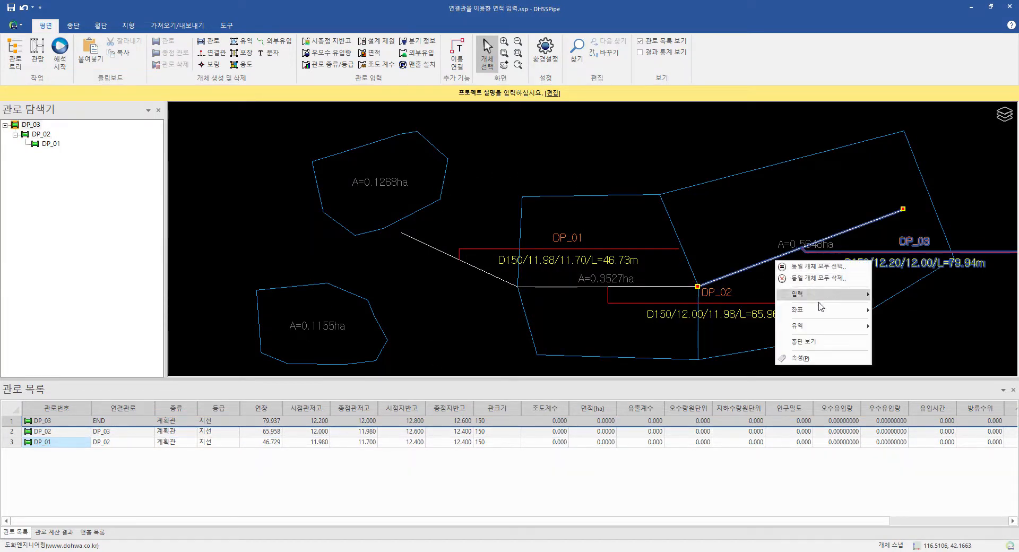
{"action": "left_click", "coordinate": [814, 357]}
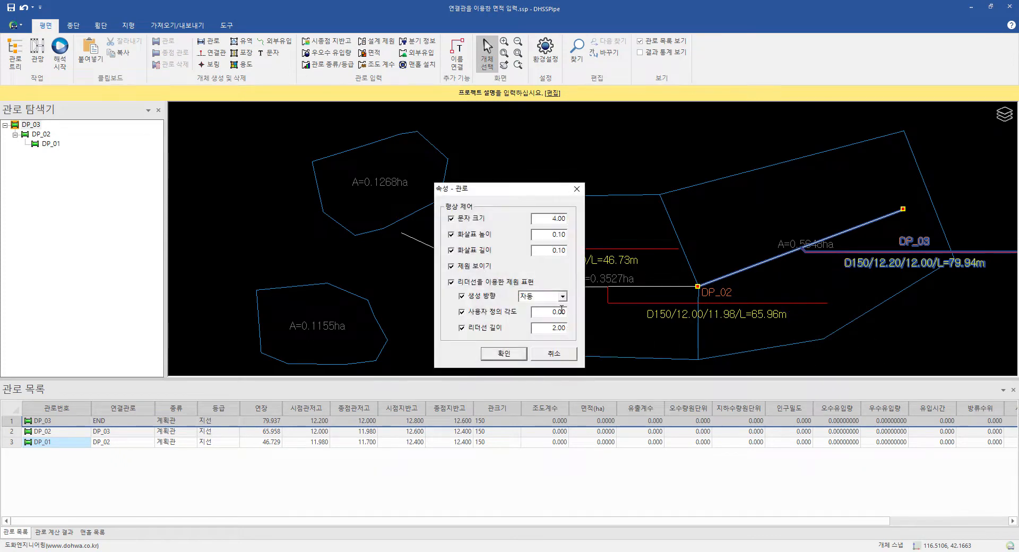
{"action": "left_click", "coordinate": [562, 296]}
{"action": "left_click", "coordinate": [551, 313]}
{"action": "key", "text": "Tab"}
{"action": "type", "text": "-"}
{"action": "key", "text": "Tab"}
{"action": "type", "text": "6"}
{"action": "double_click", "coordinate": [552, 218]}
{"action": "type", "text": "3"}
{"action": "left_click", "coordinate": [504, 354]}
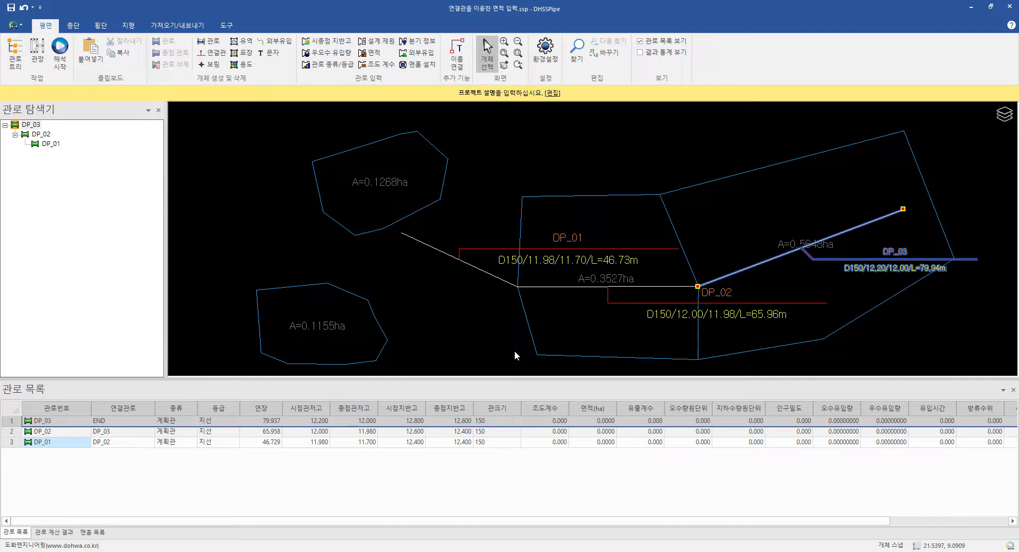
{"action": "left_click", "coordinate": [505, 334]}
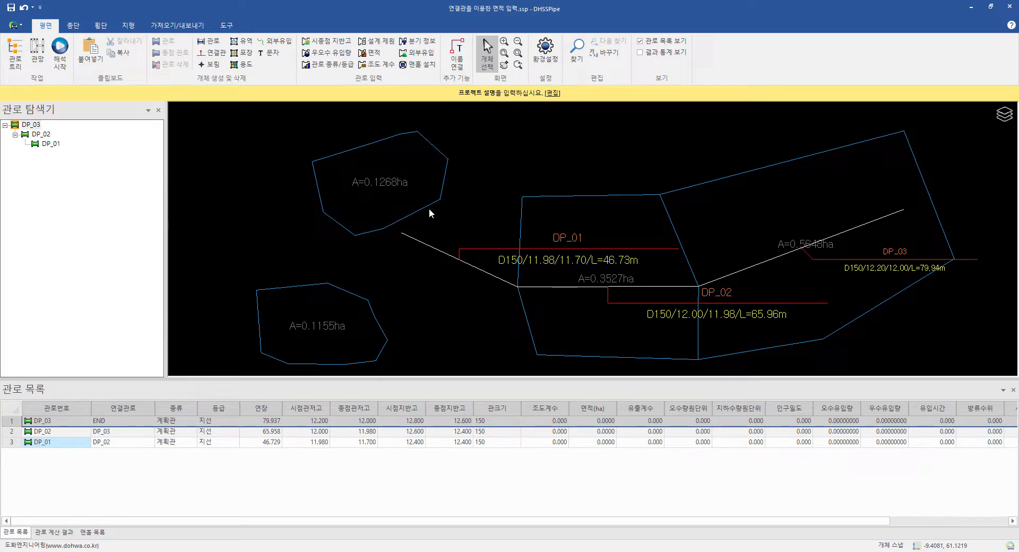
Step: Draw connecting pipes (연결관) from inside the 0.1268 ha and 0.1155 ha catchments to pipe DP_01
{"action": "left_click", "coordinate": [215, 55]}
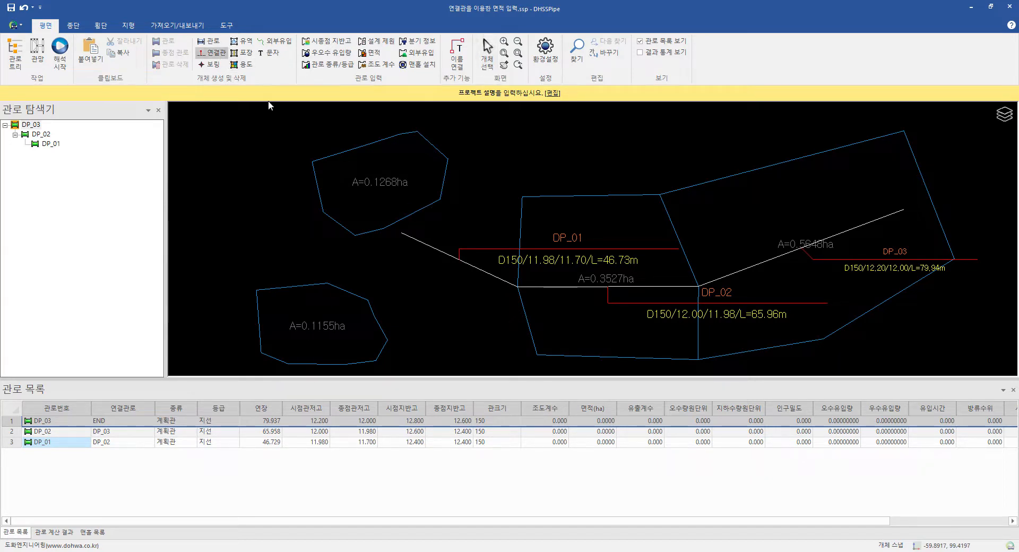
{"action": "left_click", "coordinate": [425, 184]}
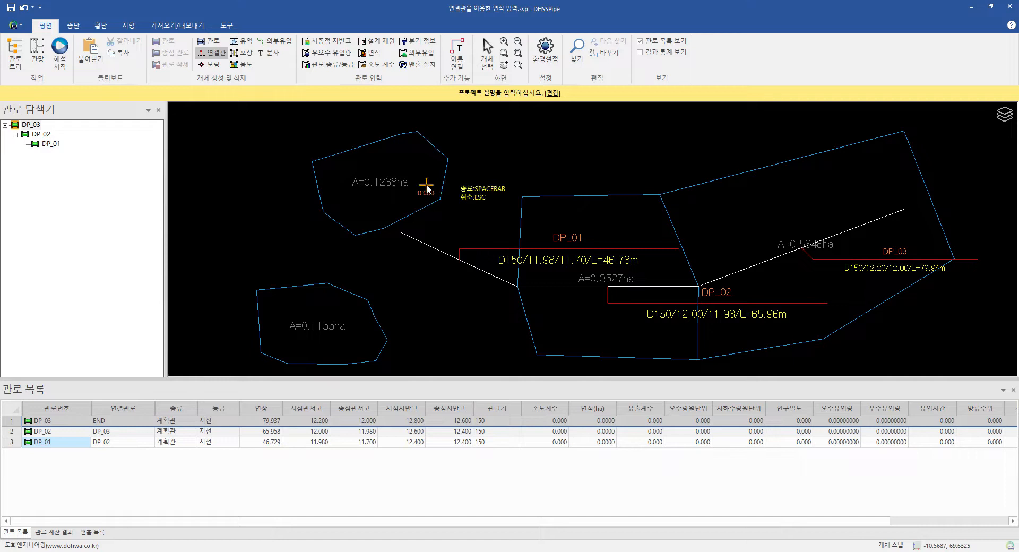
{"action": "left_click", "coordinate": [436, 252]}
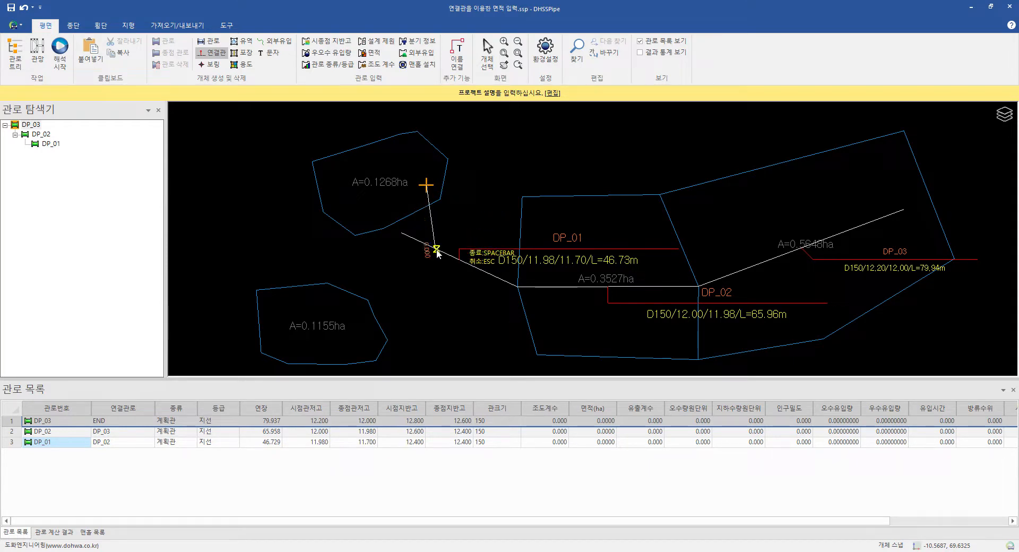
{"action": "left_click", "coordinate": [361, 328]}
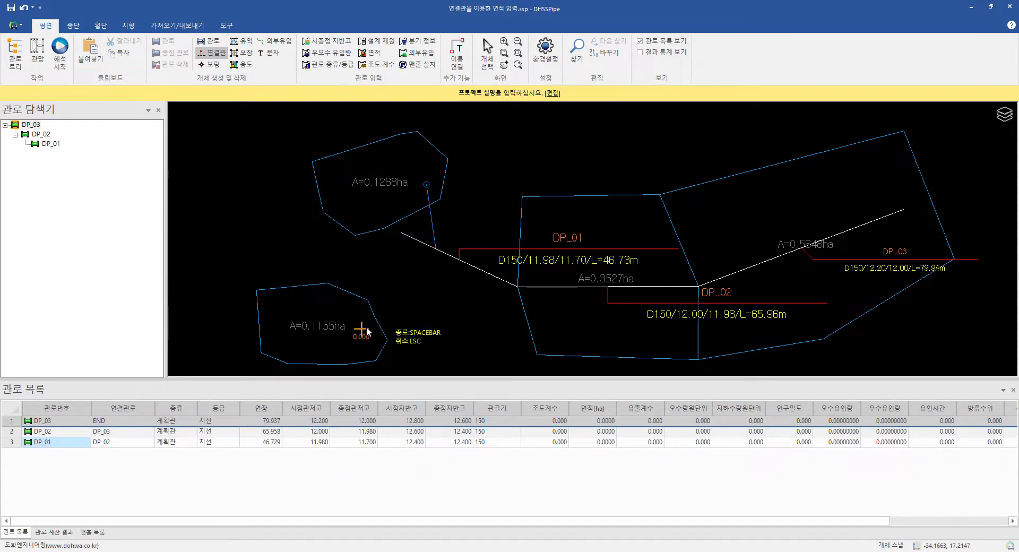
{"action": "left_click", "coordinate": [442, 255]}
Step: Assign pipe areas automatically from catchment boundaries for the whole network, with 전체 재구성 and 유역 내부의 관로/연결관 동시 적용
{"action": "left_click", "coordinate": [379, 55]}
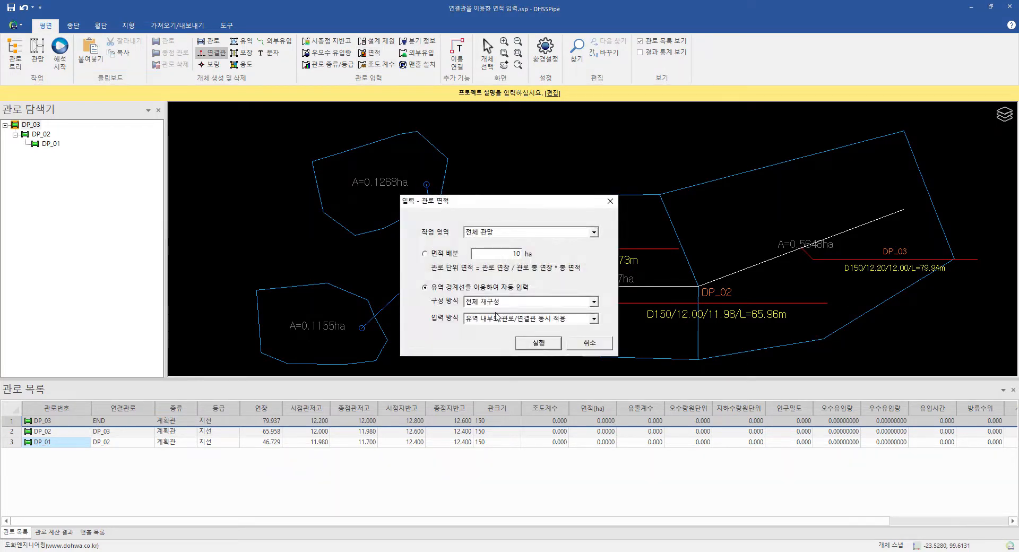
{"action": "left_click", "coordinate": [496, 317]}
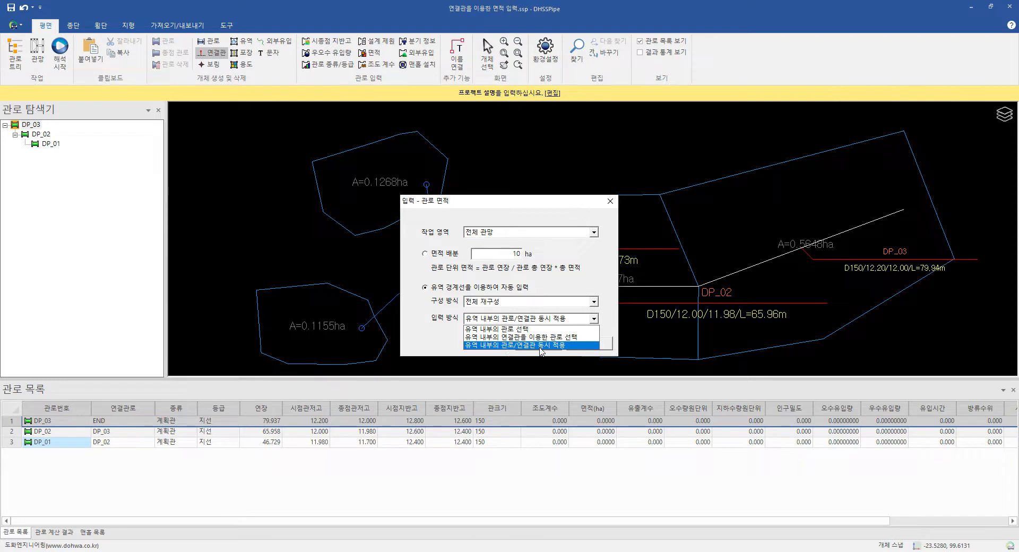
{"action": "left_click", "coordinate": [496, 357]}
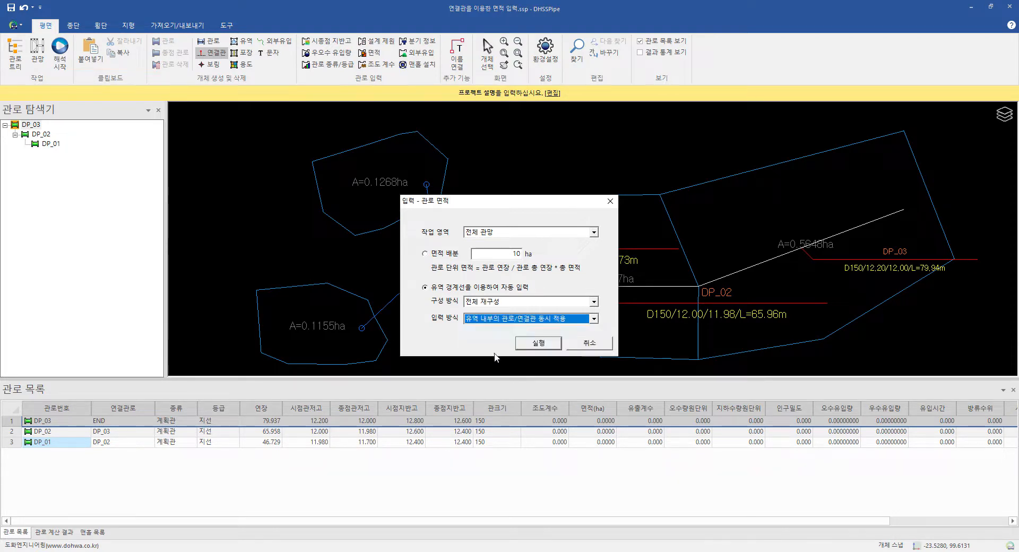
{"action": "left_click", "coordinate": [538, 343]}
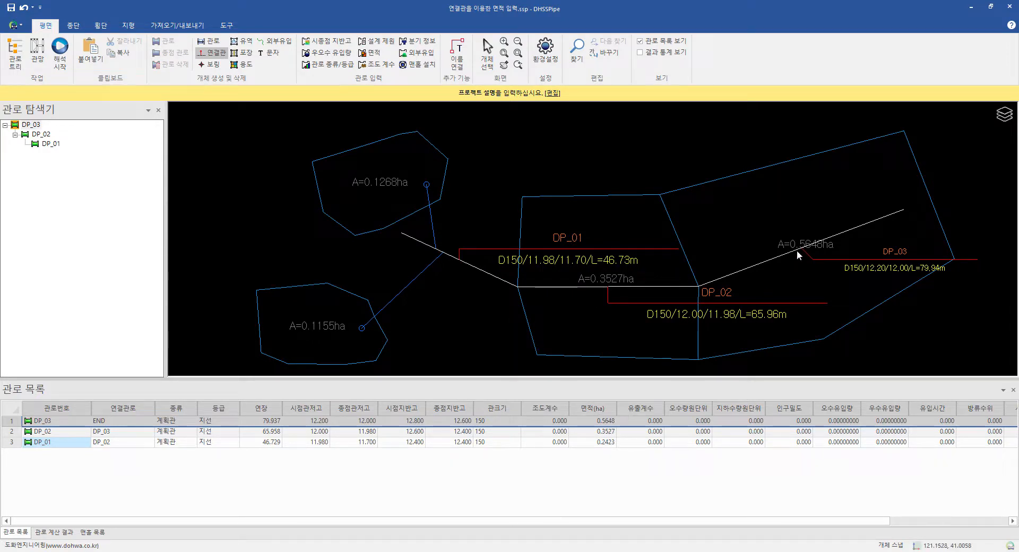
Step: Leave the connecting pipe command and compare the area values in the pipe list with the catchments of DP_03, DP_02 and DP_01
{"action": "key", "text": "Escape"}
{"action": "left_click", "coordinate": [837, 237]}
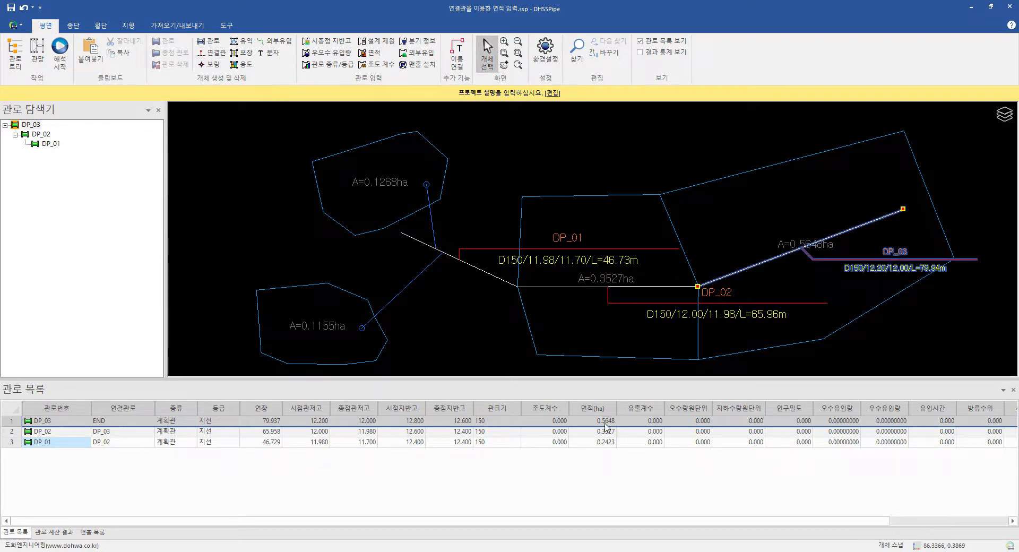
{"action": "left_click", "coordinate": [599, 435]}
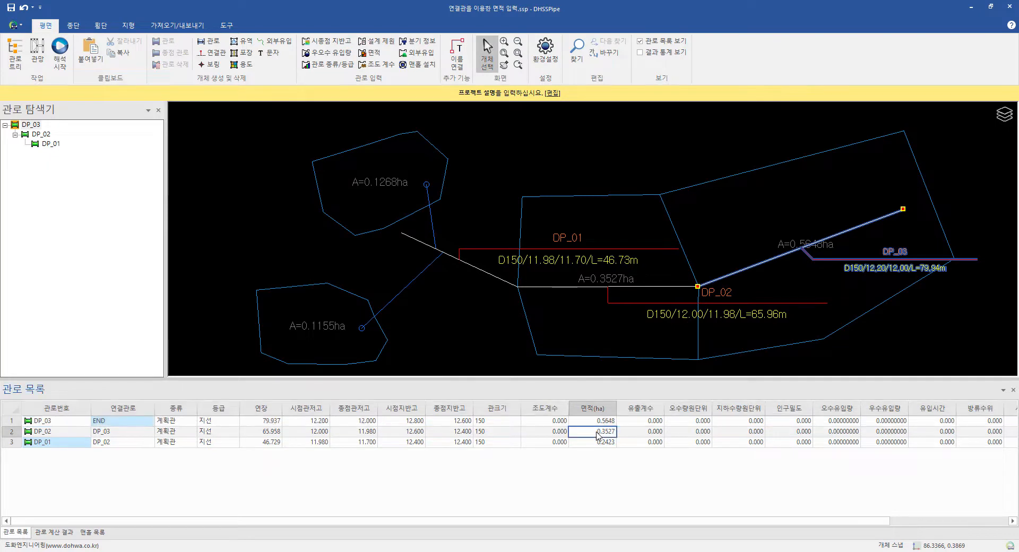
{"action": "left_click", "coordinate": [587, 286]}
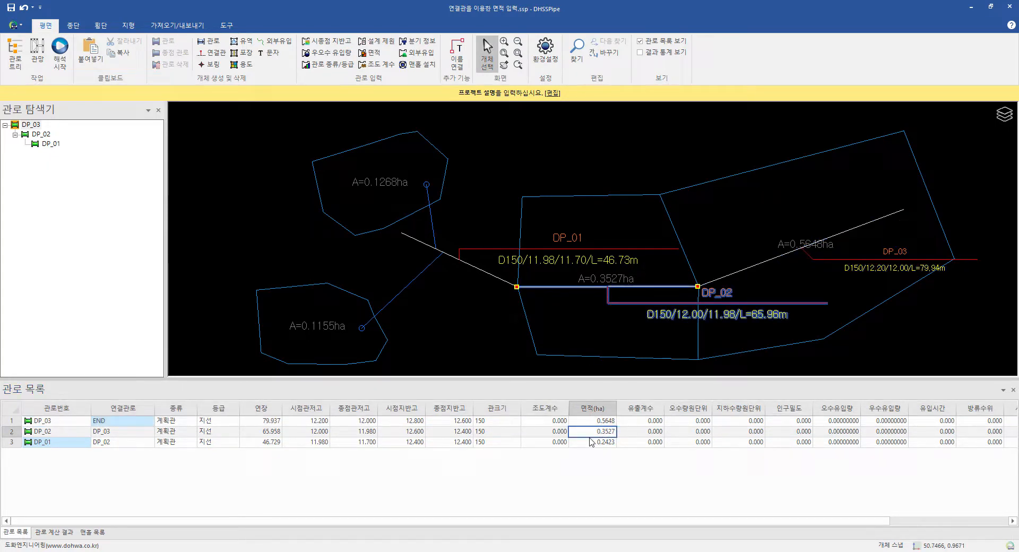
{"action": "left_click", "coordinate": [591, 442]}
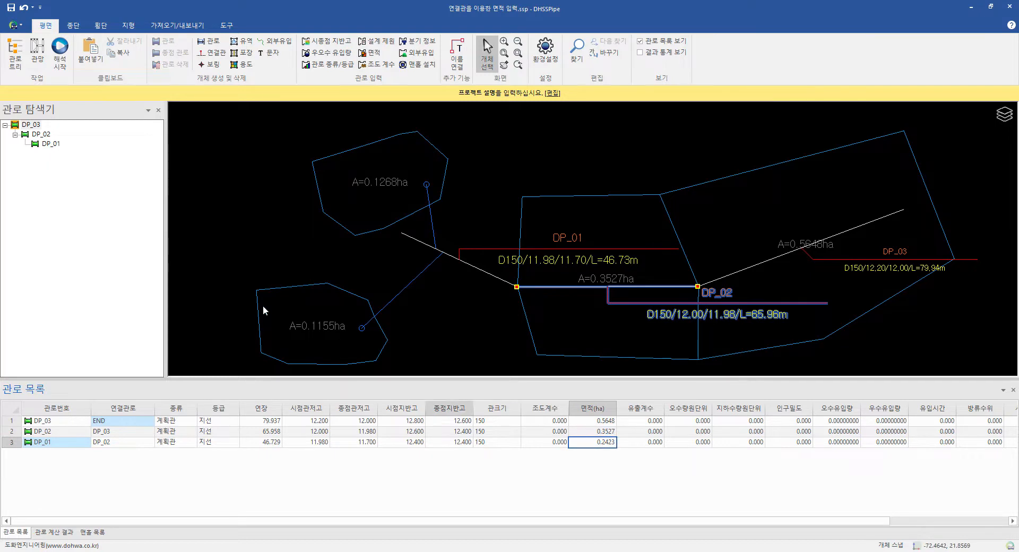
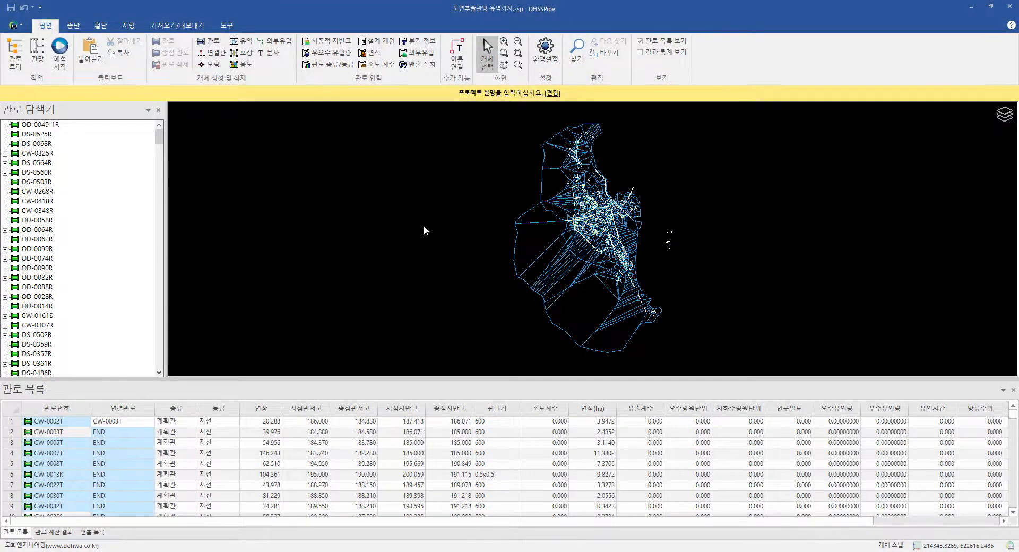
Step: Install manholes on all pipes of the drainage network, including the pipe ends (관말 맨홀 설치)
{"action": "left_click", "coordinate": [417, 69]}
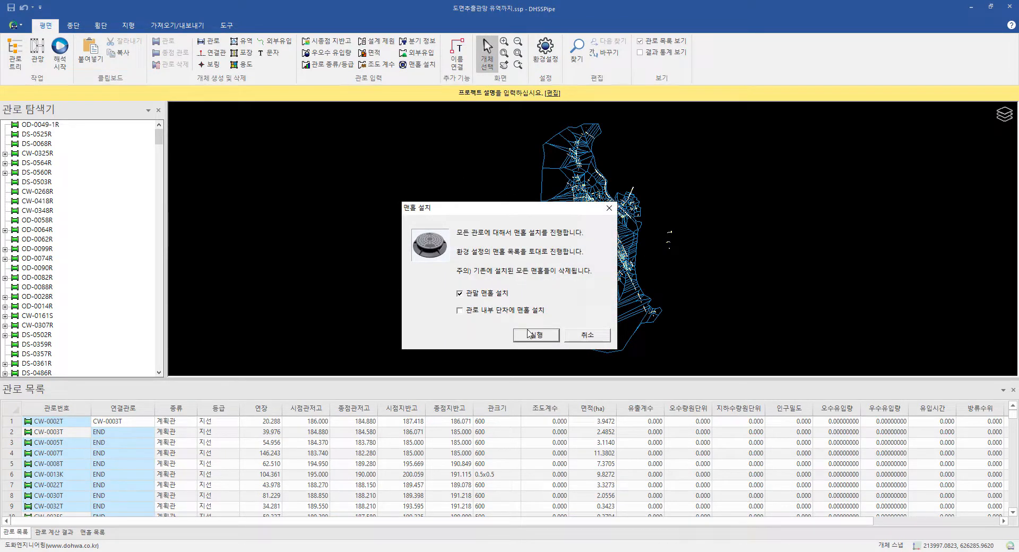
{"action": "left_click", "coordinate": [528, 338]}
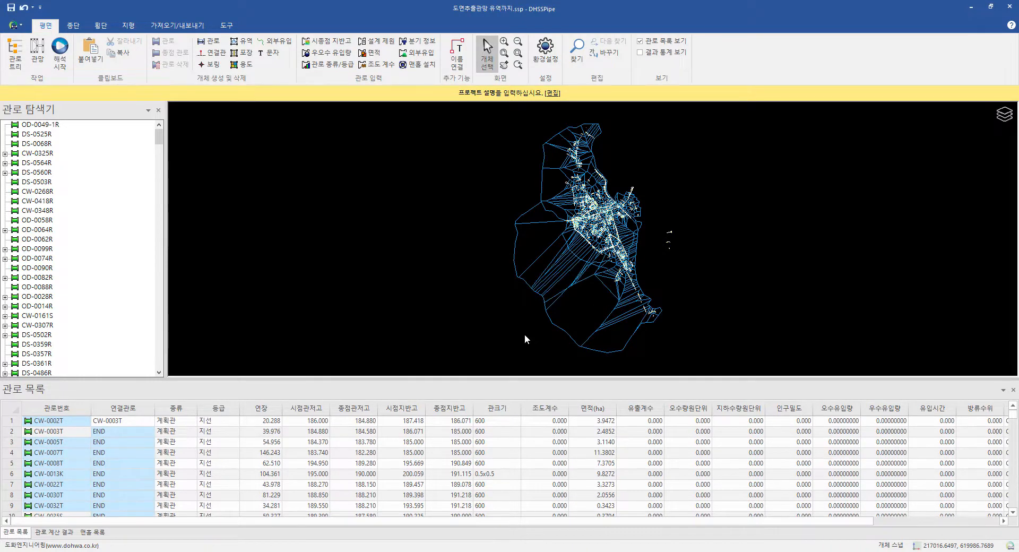
Step: Select manhole DS-0454R in the plan and examine the specifications, elevations and connected pipes in the manhole list (맨홀 목록)
{"action": "left_click", "coordinate": [518, 53]}
{"action": "left_click_drag", "start_coordinate": [585, 207], "coordinate": [606, 226]}
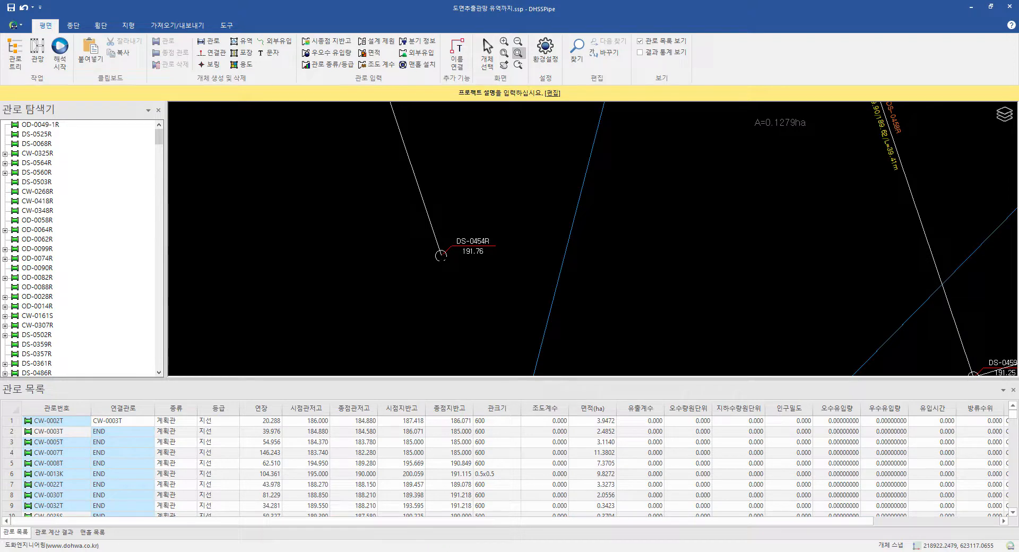
{"action": "left_click", "coordinate": [487, 53]}
{"action": "left_click", "coordinate": [440, 255]}
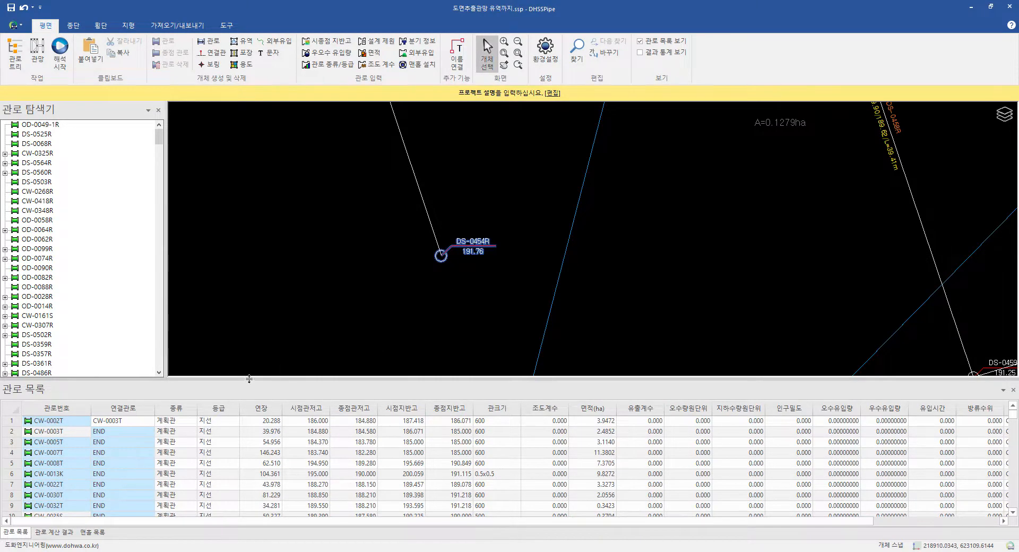
{"action": "left_click", "coordinate": [96, 532]}
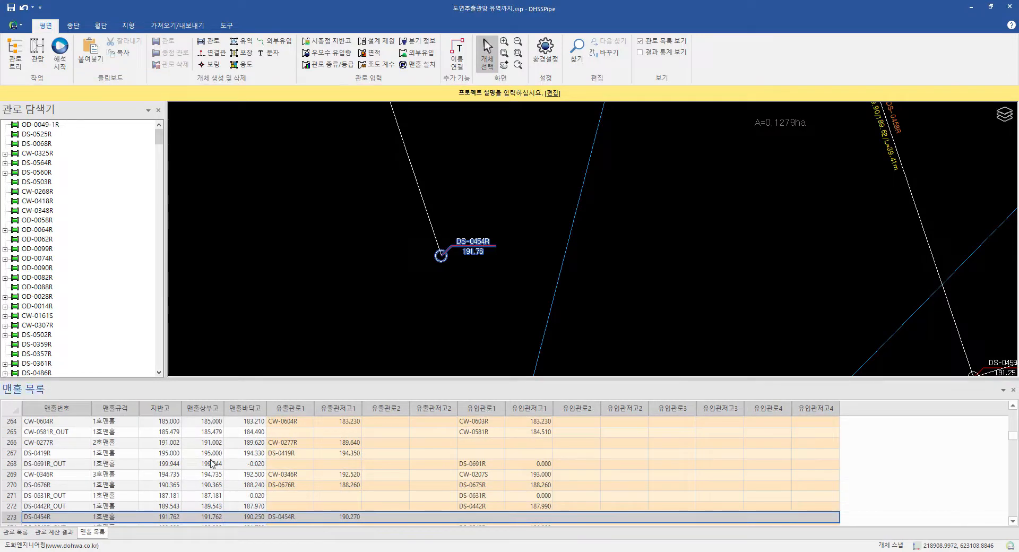
{"action": "scroll", "coordinate": [211, 463], "scroll_direction": "up", "scroll_amount": 19}
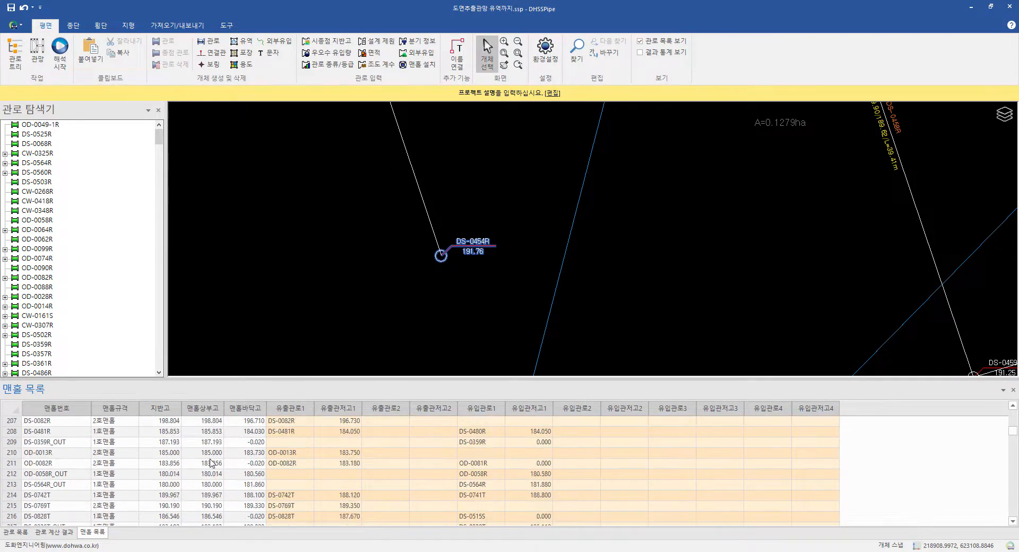
{"action": "scroll", "coordinate": [211, 463], "scroll_direction": "up", "scroll_amount": 20}
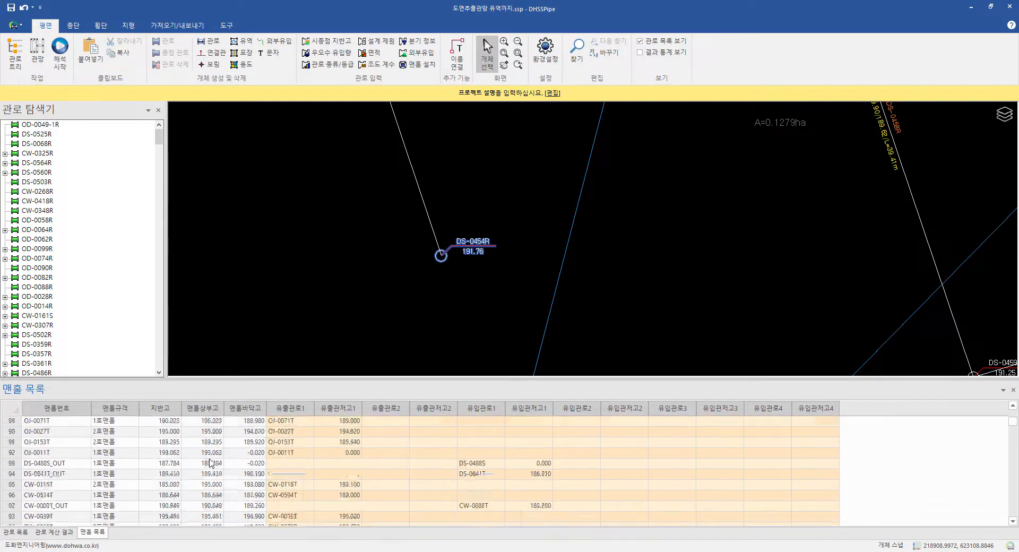
{"action": "scroll", "coordinate": [211, 463], "scroll_direction": "up", "scroll_amount": 20}
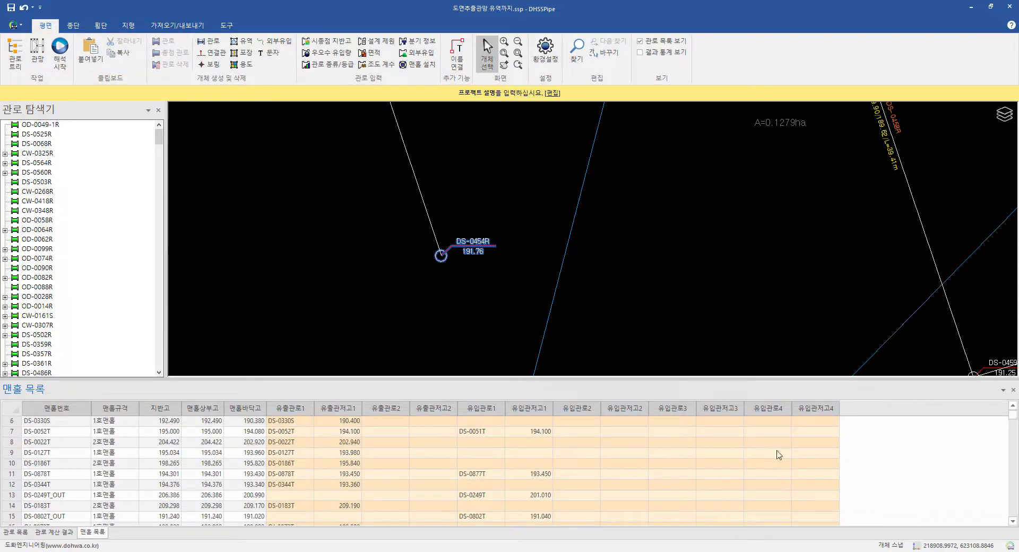
Step: Zoom the plan to manhole DS-0837T from the manhole list (맨홀 목록) and examine the pipes connected to it
{"action": "scroll", "coordinate": [308, 467], "scroll_direction": "up", "scroll_amount": 2}
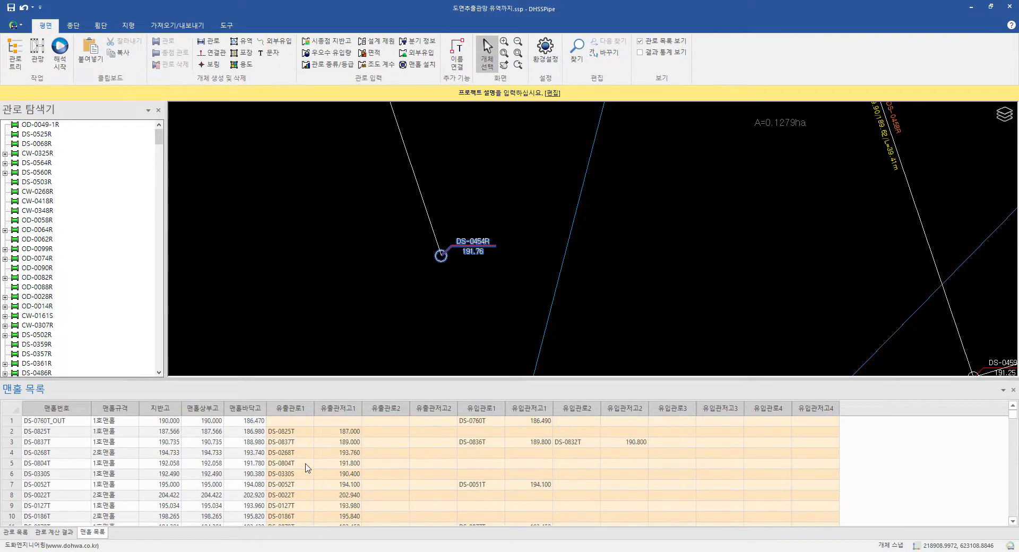
{"action": "left_click", "coordinate": [304, 464]}
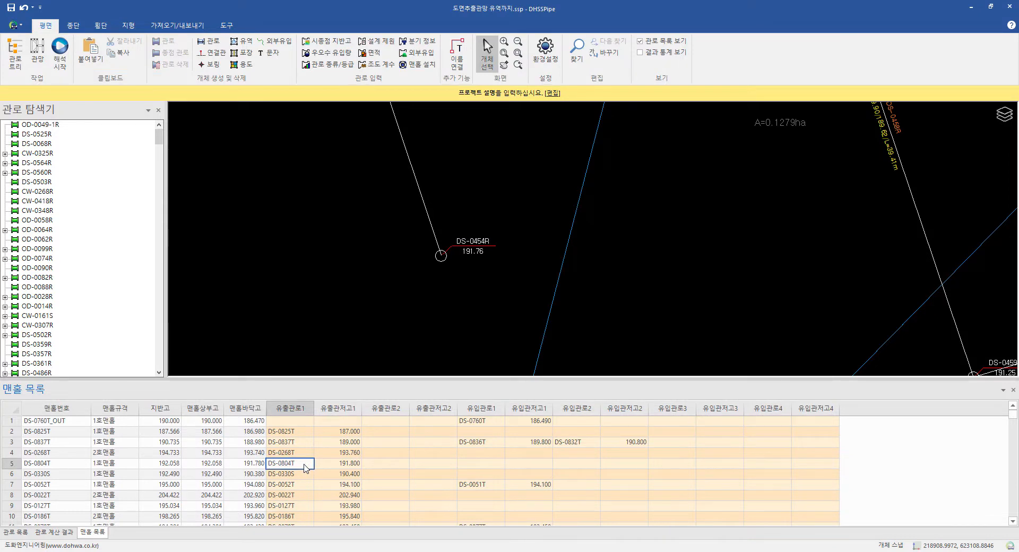
{"action": "left_click", "coordinate": [226, 447]}
{"action": "right_click", "coordinate": [226, 449]}
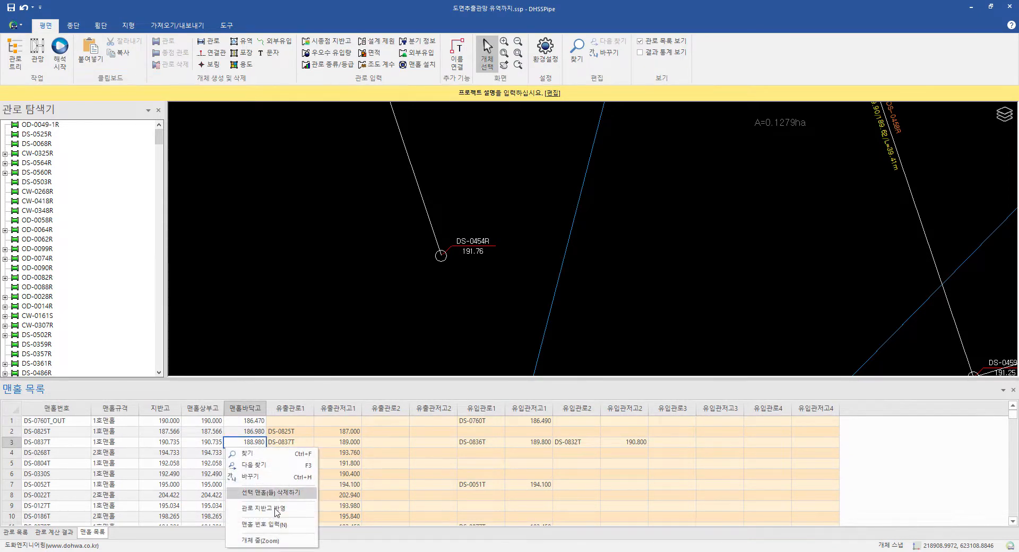
{"action": "left_click", "coordinate": [268, 543]}
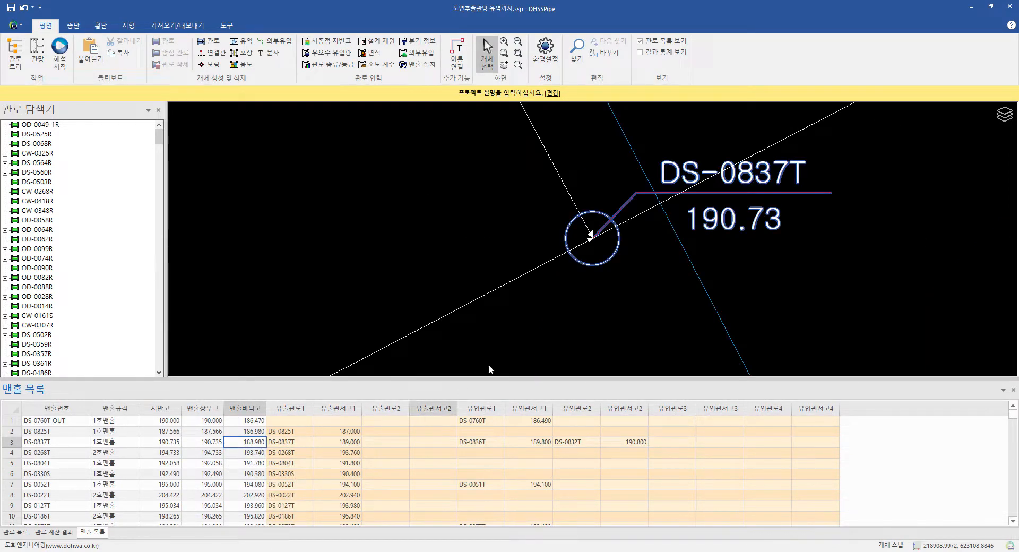
{"action": "scroll", "coordinate": [530, 247], "scroll_direction": "down", "scroll_amount": 3}
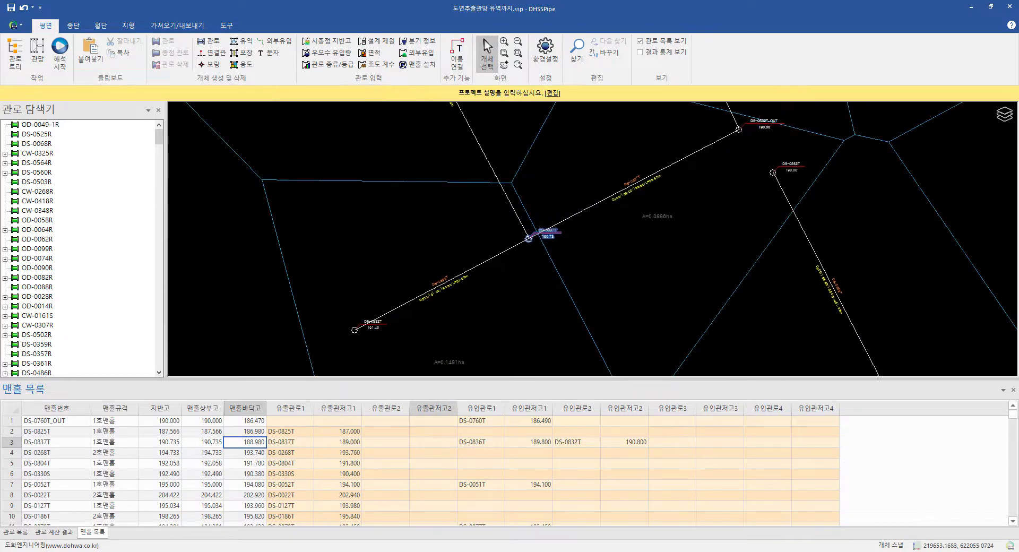
{"action": "left_click_drag", "start_coordinate": [499, 216], "coordinate": [480, 239]}
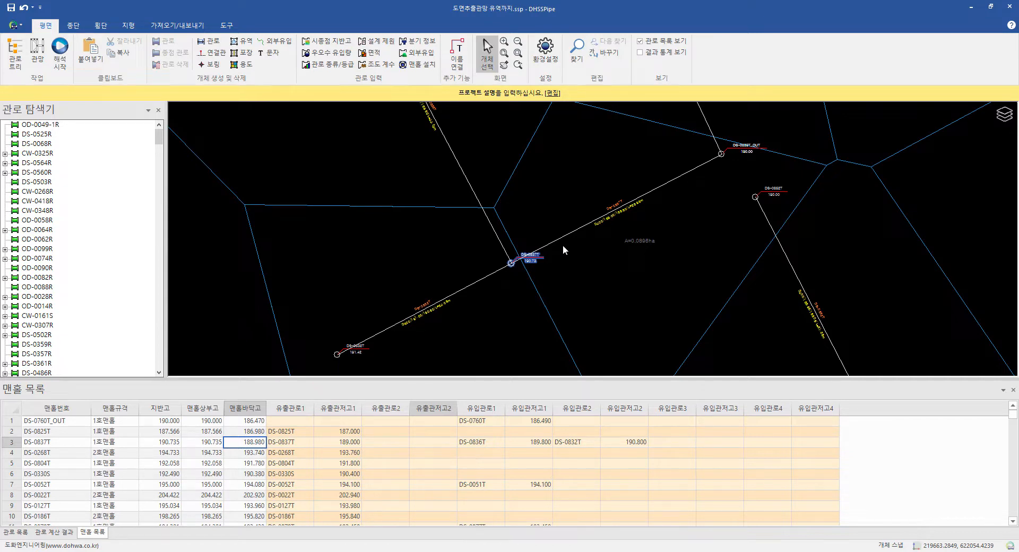
Step: Open the route list (노선 목록) and display the longitudinal profile of route CW-0002T ~ CW-0003T
{"action": "left_click", "coordinate": [74, 25]}
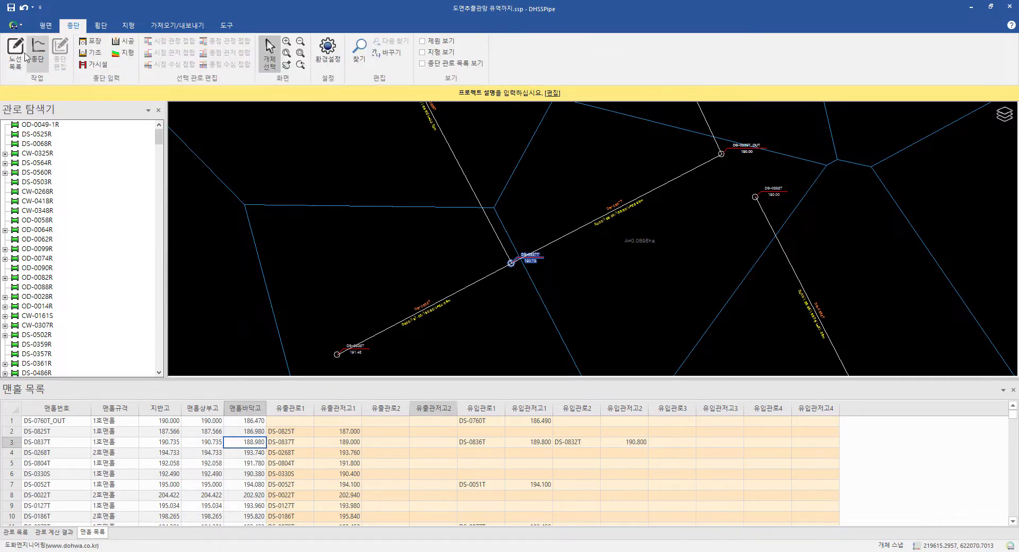
{"action": "left_click", "coordinate": [16, 53]}
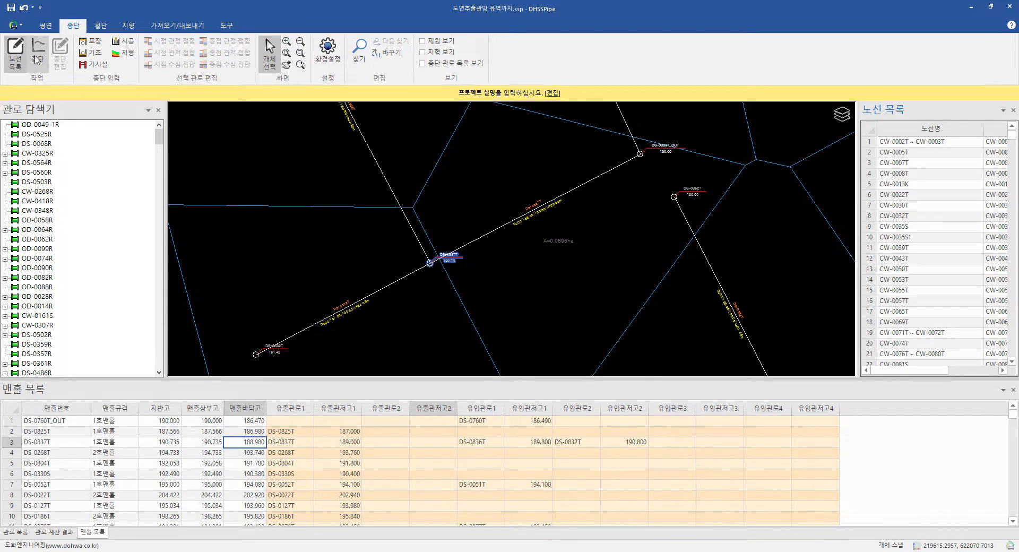
{"action": "left_click", "coordinate": [36, 57]}
{"action": "left_click", "coordinate": [917, 142]}
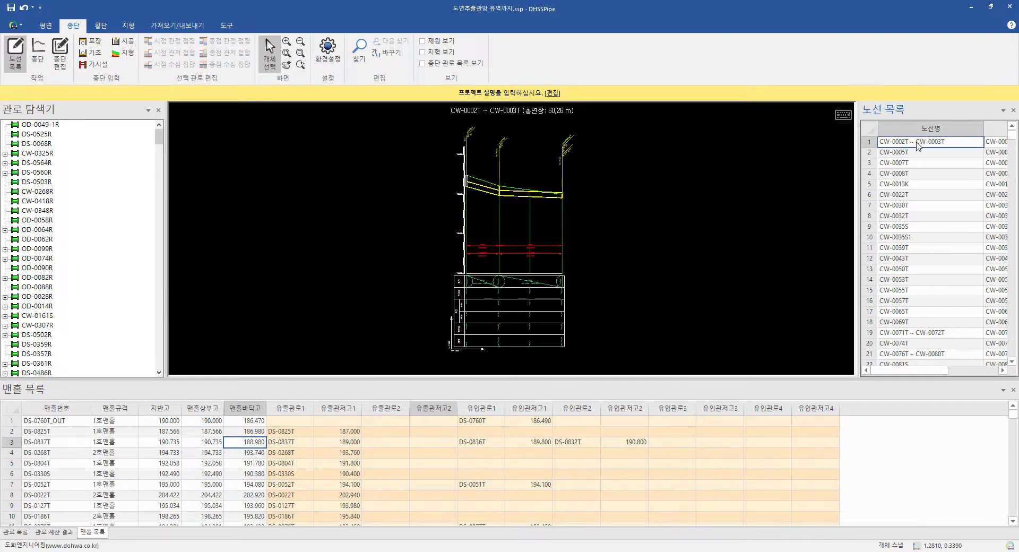
{"action": "scroll", "coordinate": [469, 152], "scroll_direction": "up", "scroll_amount": 3}
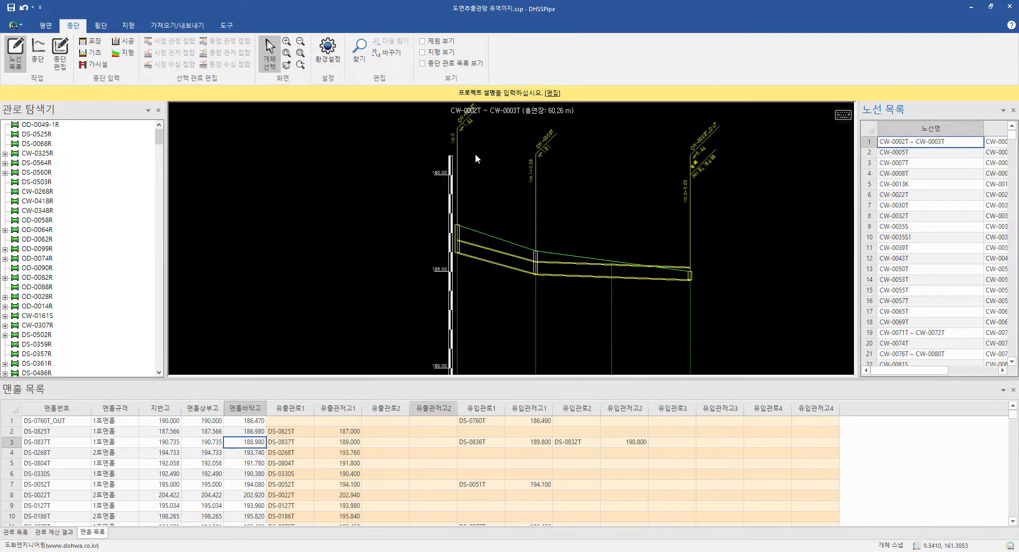
{"action": "scroll", "coordinate": [478, 170], "scroll_direction": "up", "scroll_amount": 2}
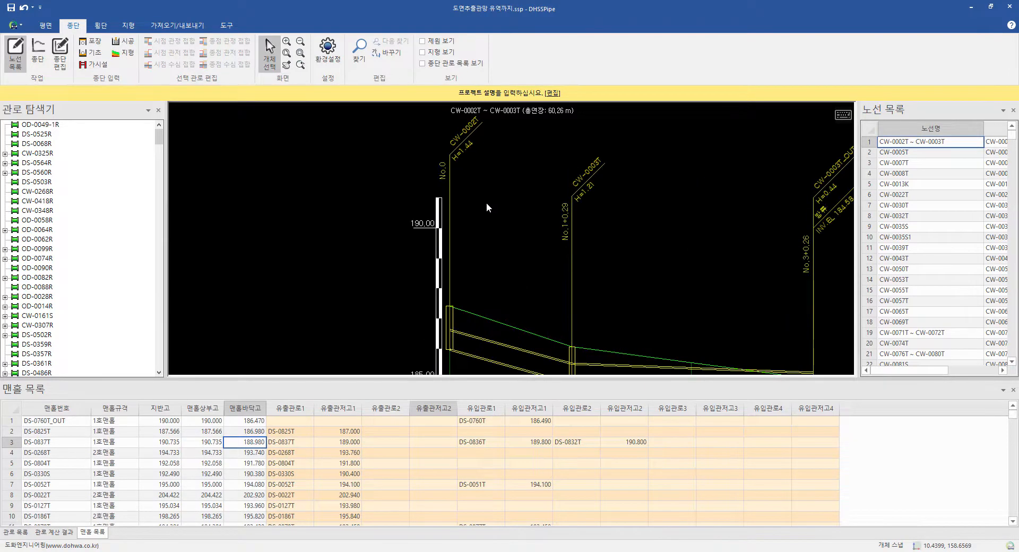
{"action": "left_click_drag", "start_coordinate": [491, 209], "coordinate": [393, 183]}
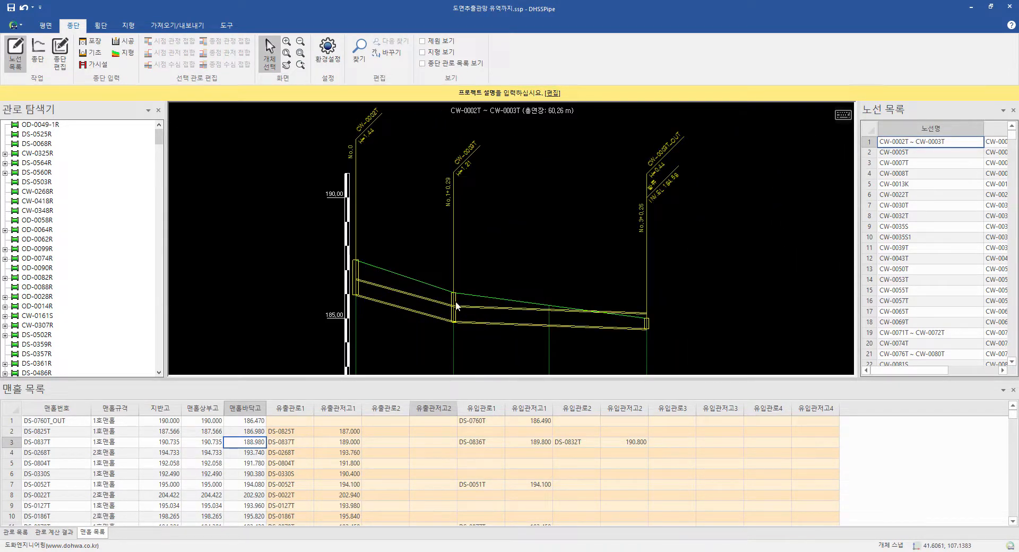
Step: Select manholes CW-0003T and CW-0003T_OUT in the profile and check their entries in the manhole list
{"action": "left_click", "coordinate": [455, 306]}
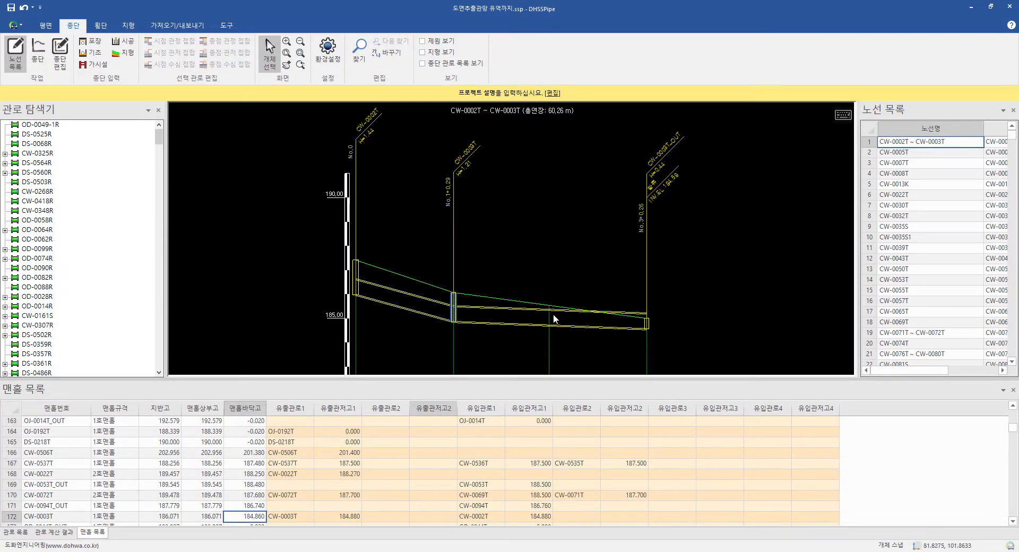
{"action": "left_click", "coordinate": [648, 329]}
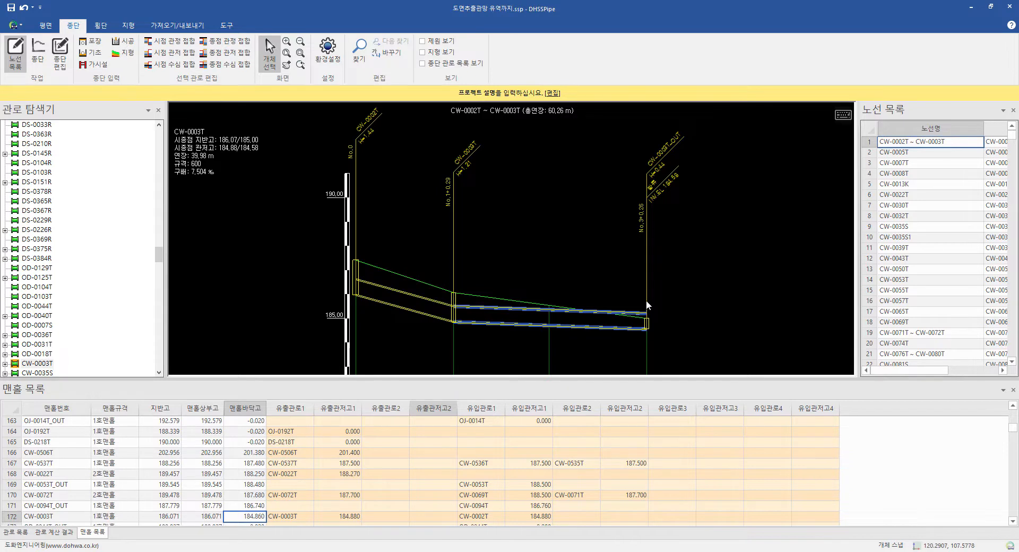
{"action": "left_click", "coordinate": [650, 316]}
{"action": "left_click", "coordinate": [646, 325]}
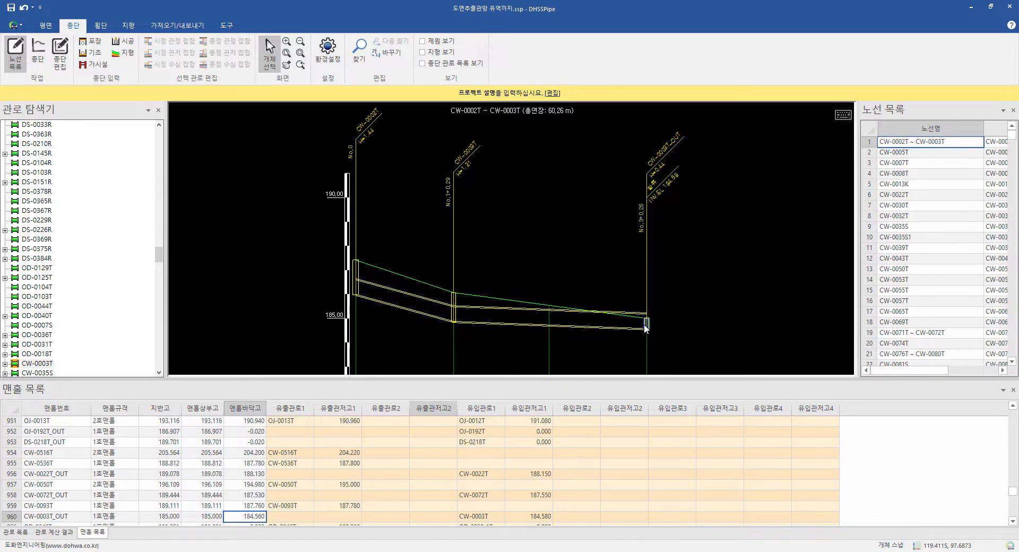
Step: Display the longitudinal profile of route CW-0008T and select the manhole at its downstream end
{"action": "left_click", "coordinate": [901, 173]}
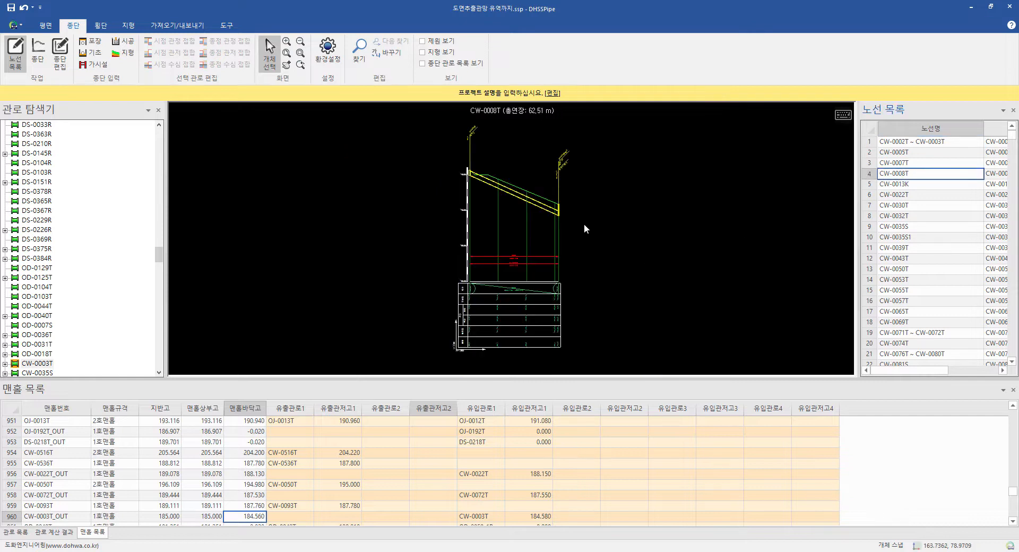
{"action": "scroll", "coordinate": [558, 214], "scroll_direction": "up", "scroll_amount": 2}
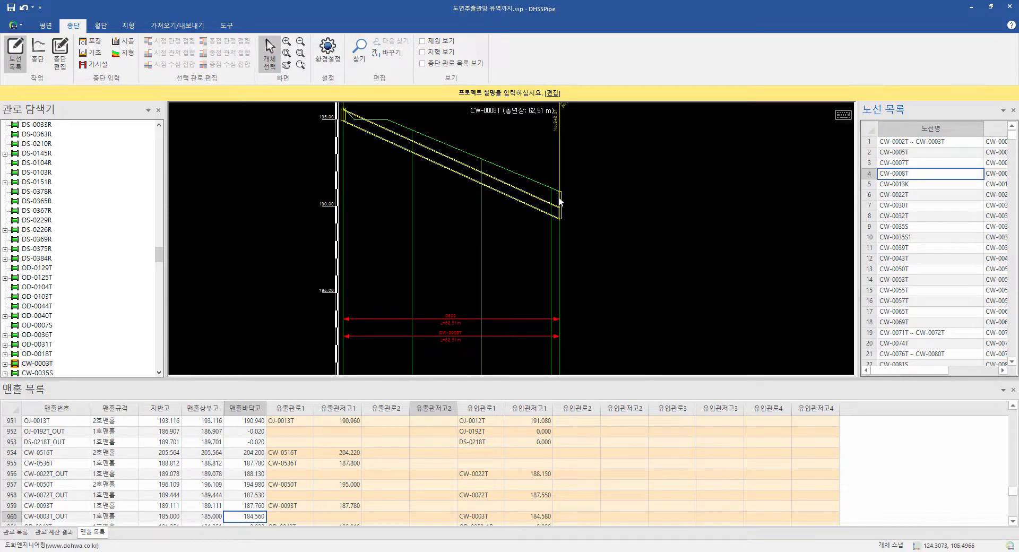
{"action": "left_click", "coordinate": [559, 201]}
{"action": "left_click", "coordinate": [558, 200]}
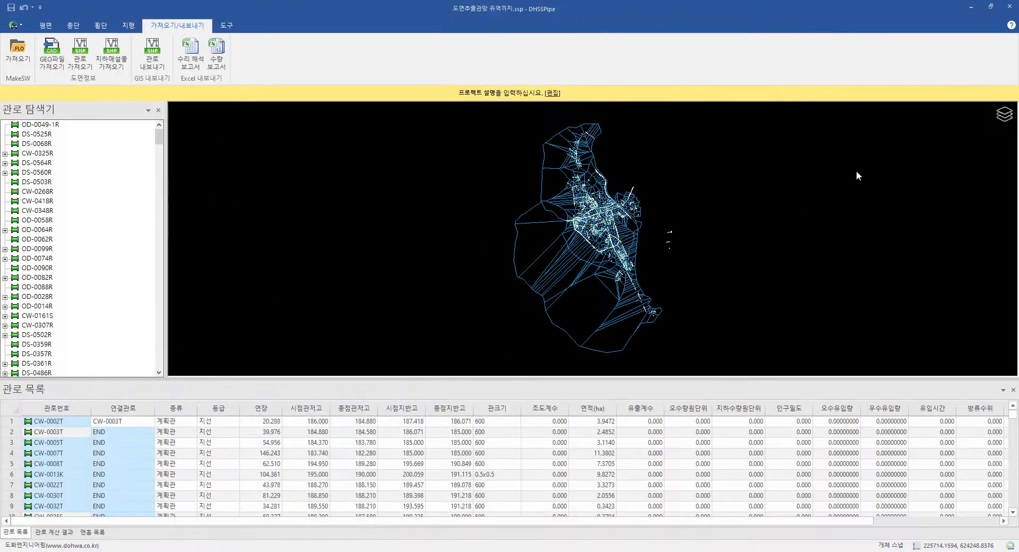
Step: Hide the 04,DrainageArea layer in the plan
{"action": "left_click", "coordinate": [1000, 116]}
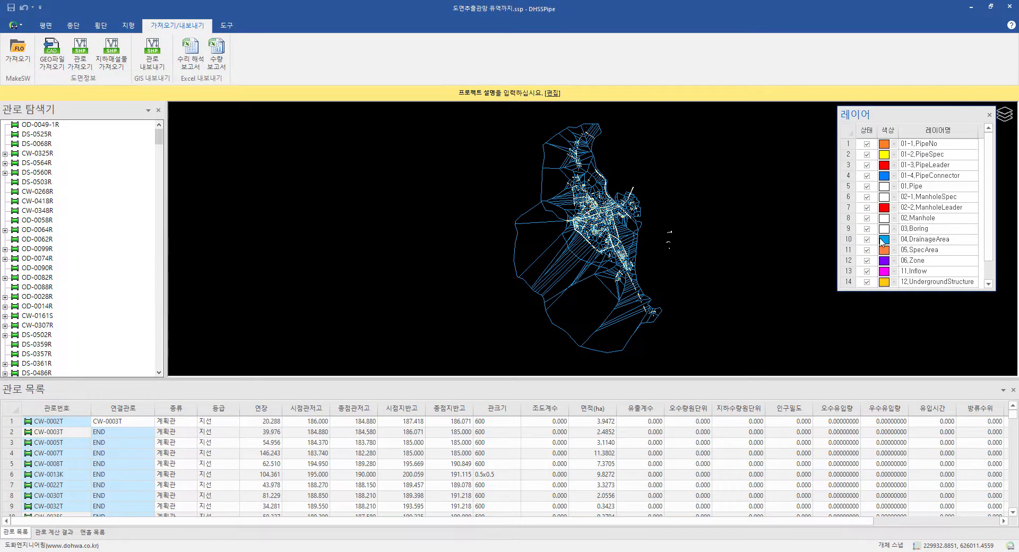
{"action": "left_click", "coordinate": [867, 240]}
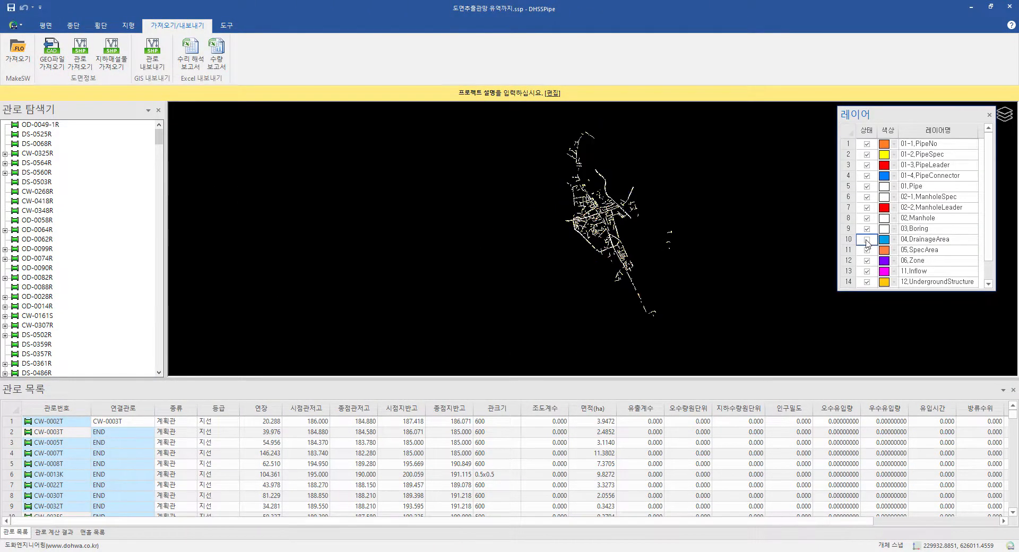
{"action": "left_click", "coordinate": [989, 115]}
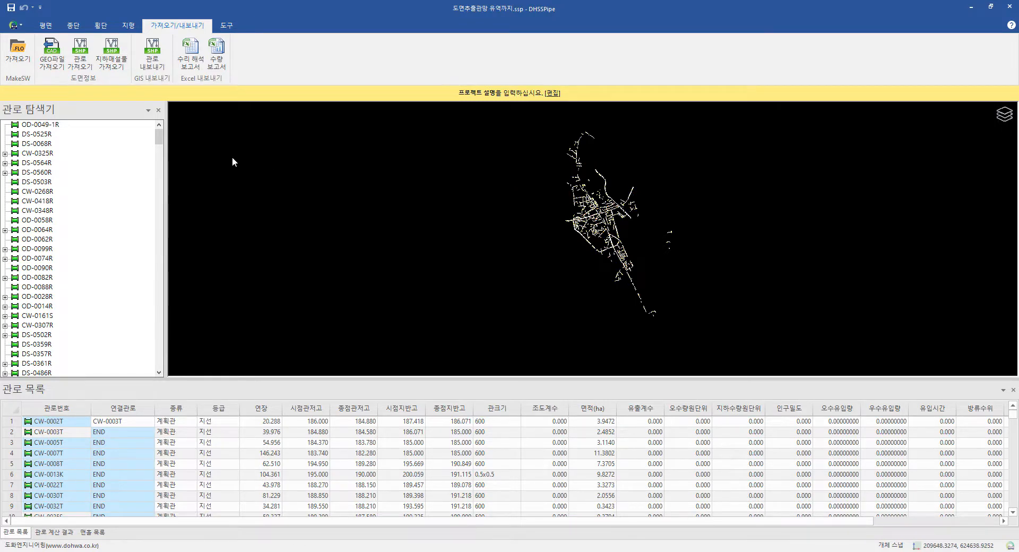
Step: Import the GEO file 녹지.geo as land-use areas (용도지역), with arcs converted to straight lines by length (길이), reference value 1
{"action": "left_click", "coordinate": [51, 53]}
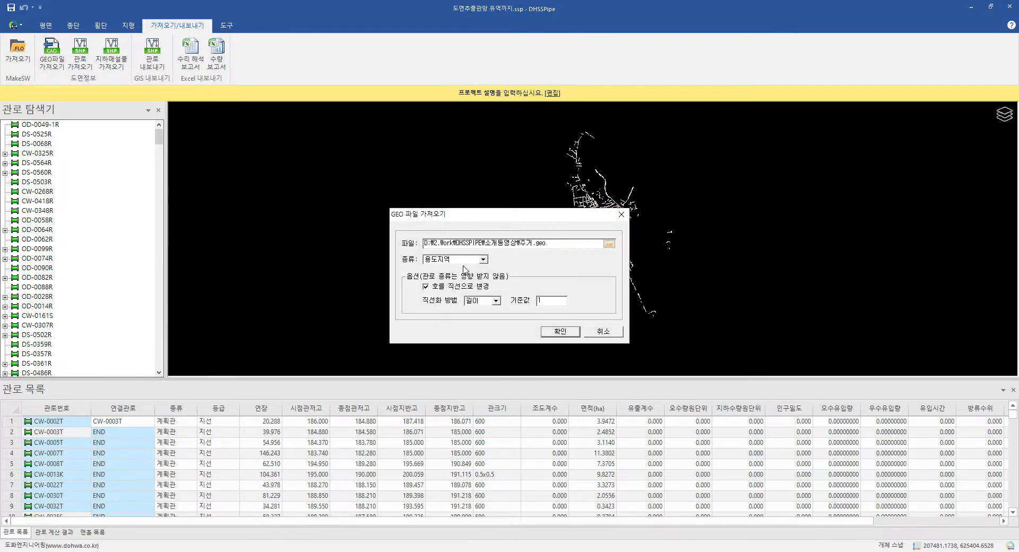
{"action": "left_click", "coordinate": [609, 244]}
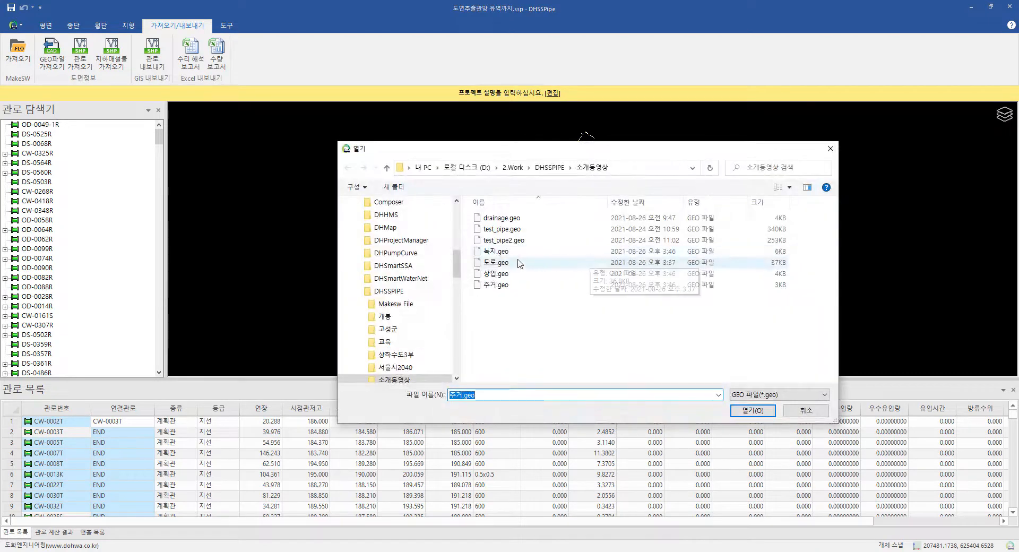
{"action": "double_click", "coordinate": [503, 253]}
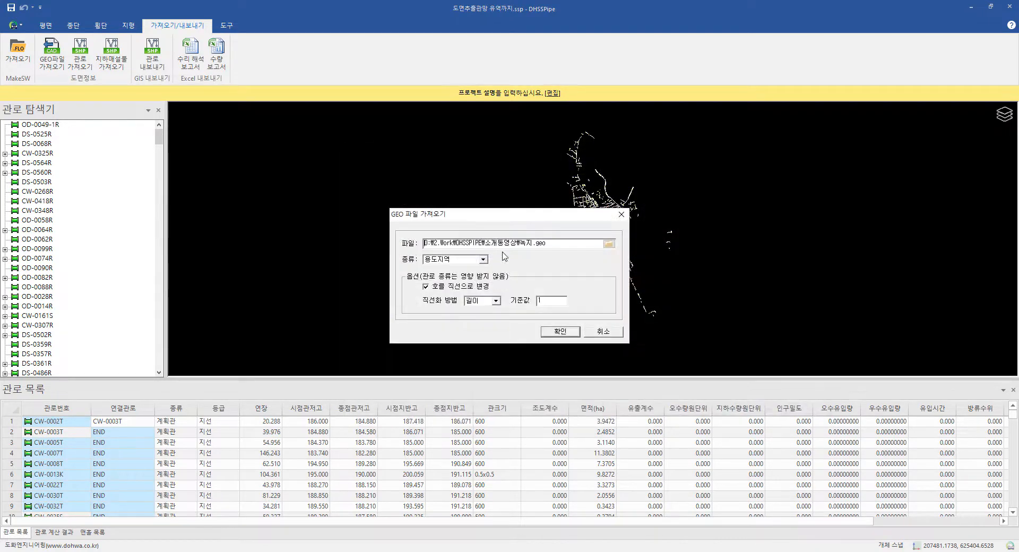
{"action": "left_click", "coordinate": [555, 331]}
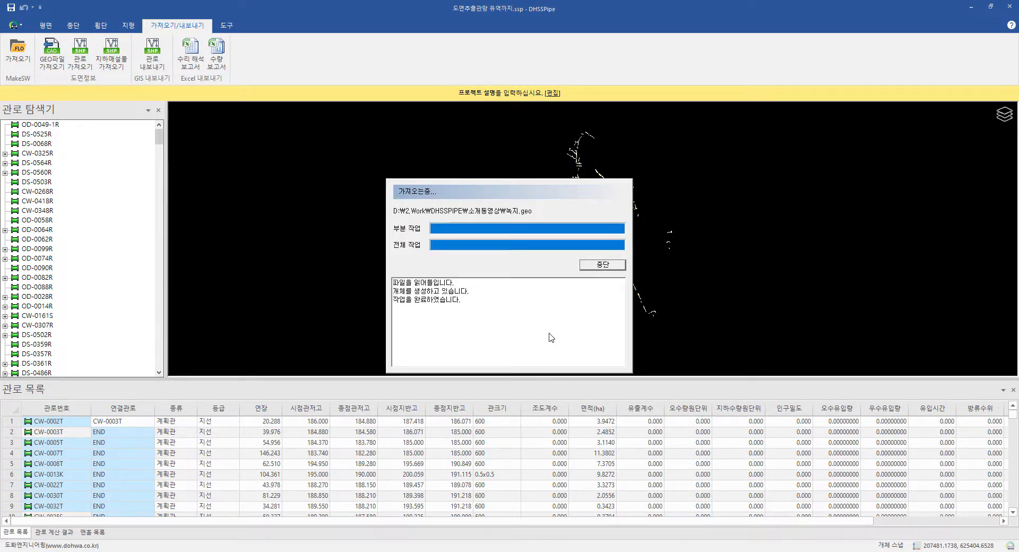
{"action": "left_click", "coordinate": [542, 313]}
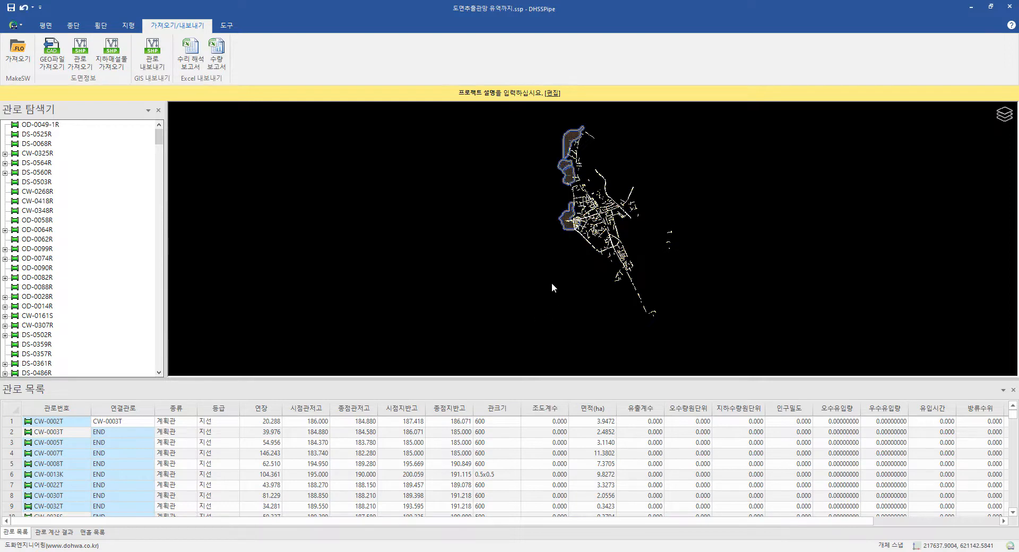
Step: Set the land use (용도) of the imported green areas to 공원/녹지
{"action": "right_click", "coordinate": [566, 223]}
{"action": "left_click", "coordinate": [594, 323]}
{"action": "left_click", "coordinate": [575, 271]}
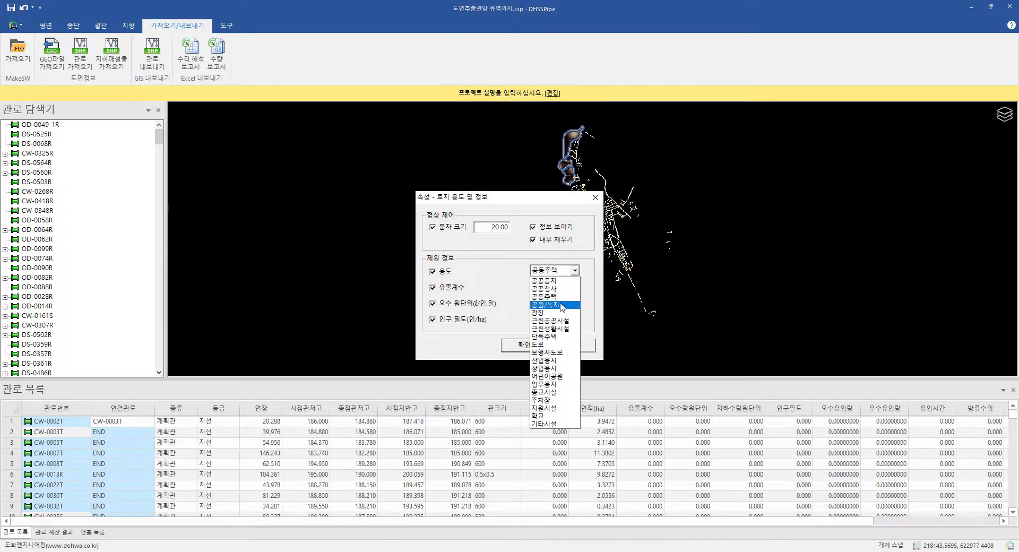
{"action": "left_click", "coordinate": [562, 305]}
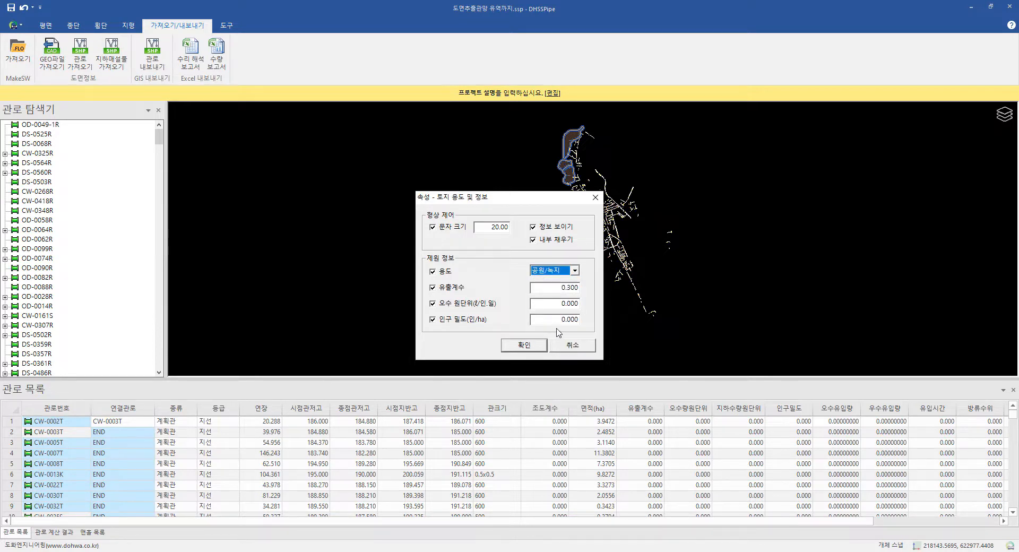
{"action": "left_click", "coordinate": [533, 348]}
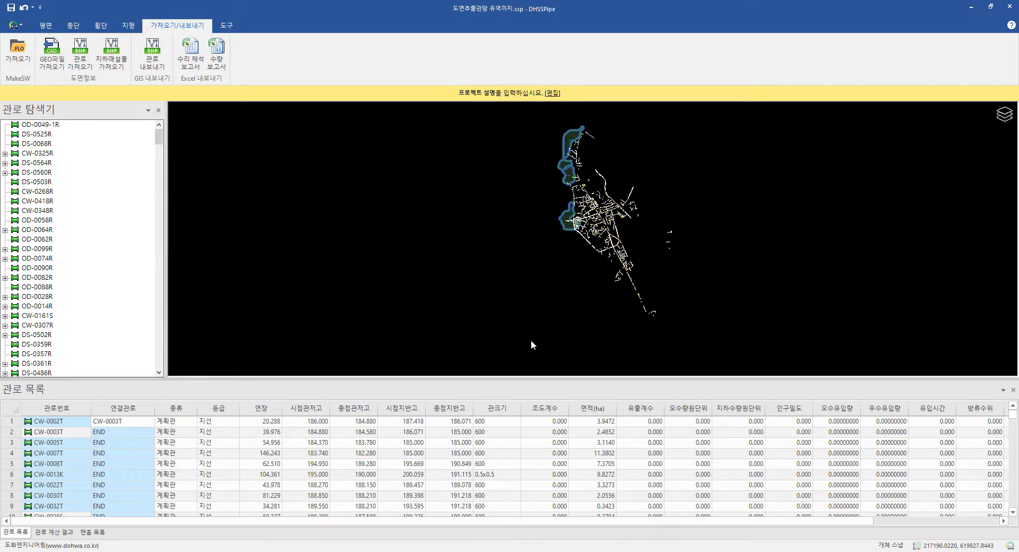
Step: Import the GEO file 도로.geo as land-use areas (용도지역), with arcs converted to straight lines by length (길이), reference value 1
{"action": "left_click", "coordinate": [52, 59]}
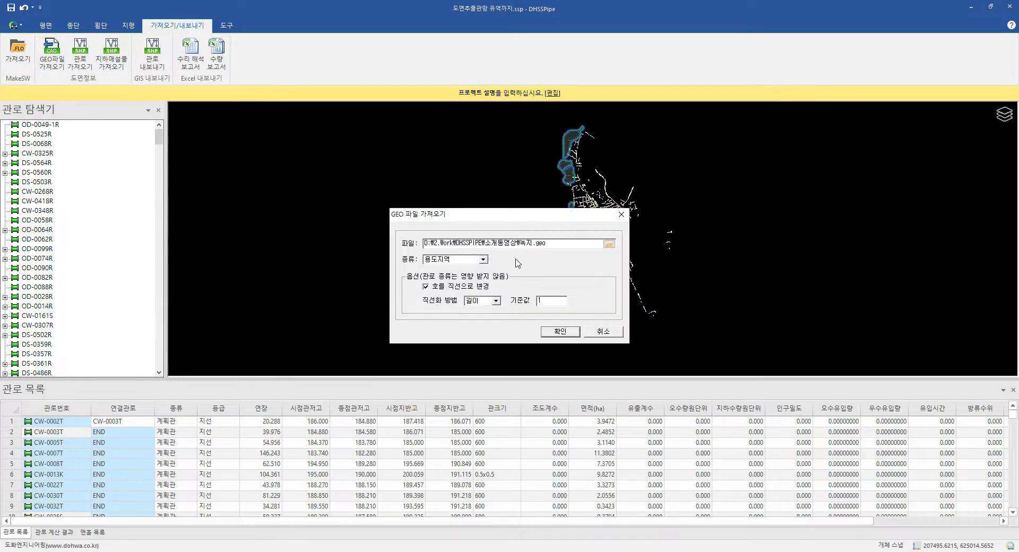
{"action": "left_click", "coordinate": [608, 243]}
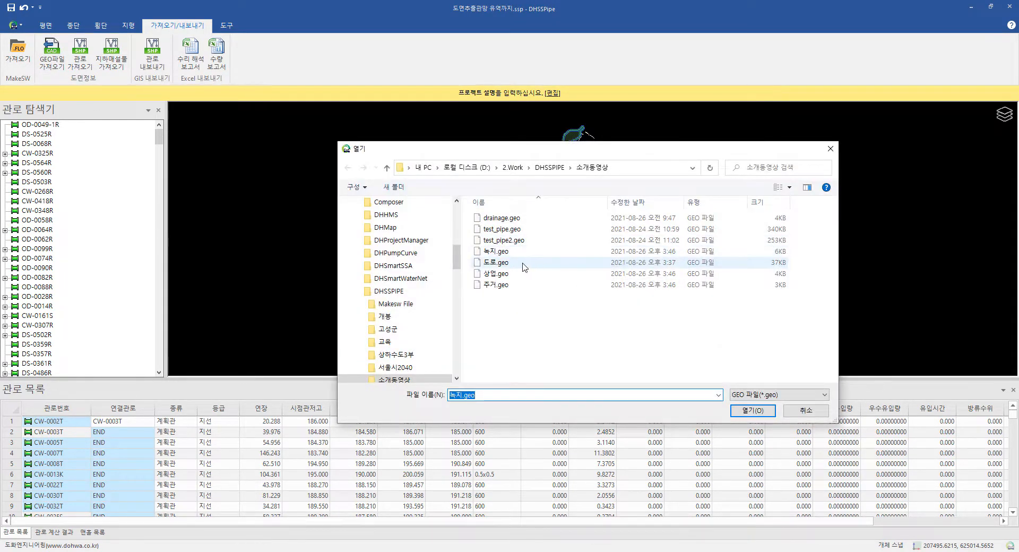
{"action": "double_click", "coordinate": [525, 265]}
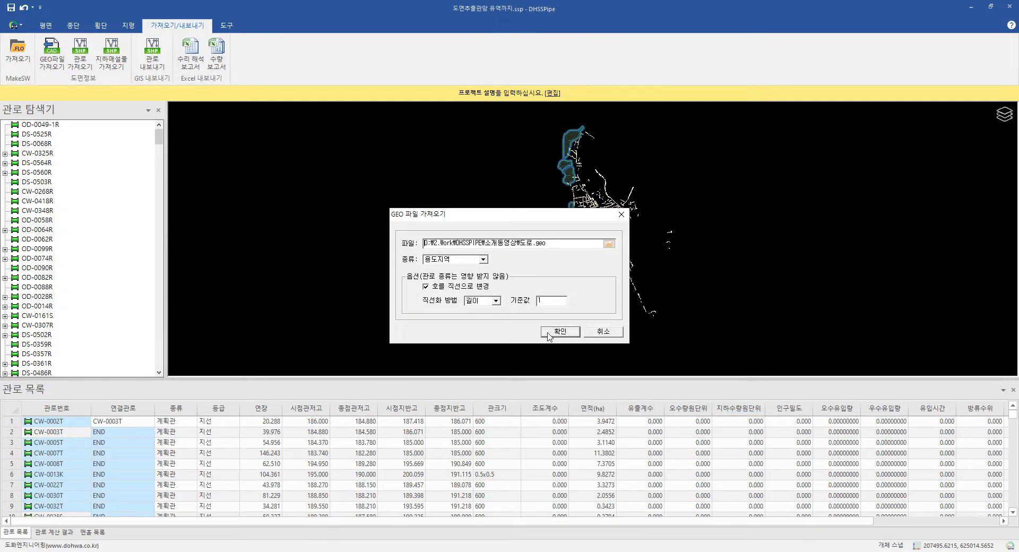
{"action": "left_click", "coordinate": [552, 333]}
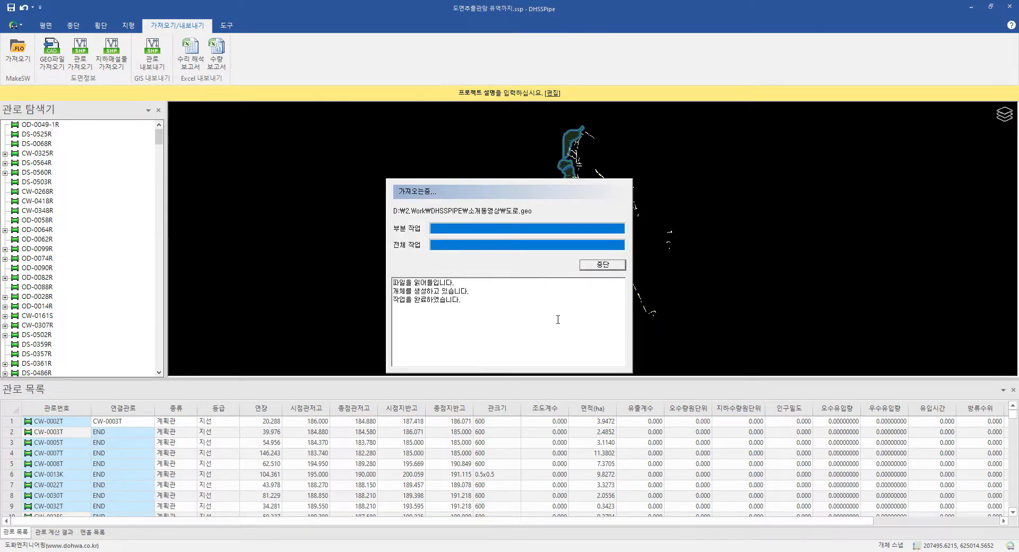
{"action": "left_click", "coordinate": [554, 310]}
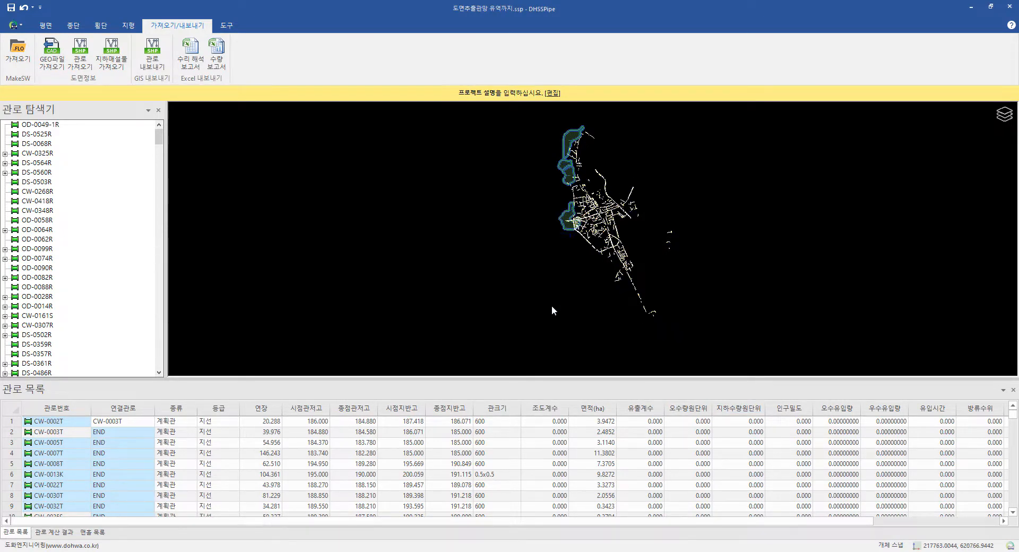
Step: Set the land use (용도) of the imported road areas to 도로
{"action": "right_click", "coordinate": [599, 238]}
{"action": "left_click", "coordinate": [626, 335]}
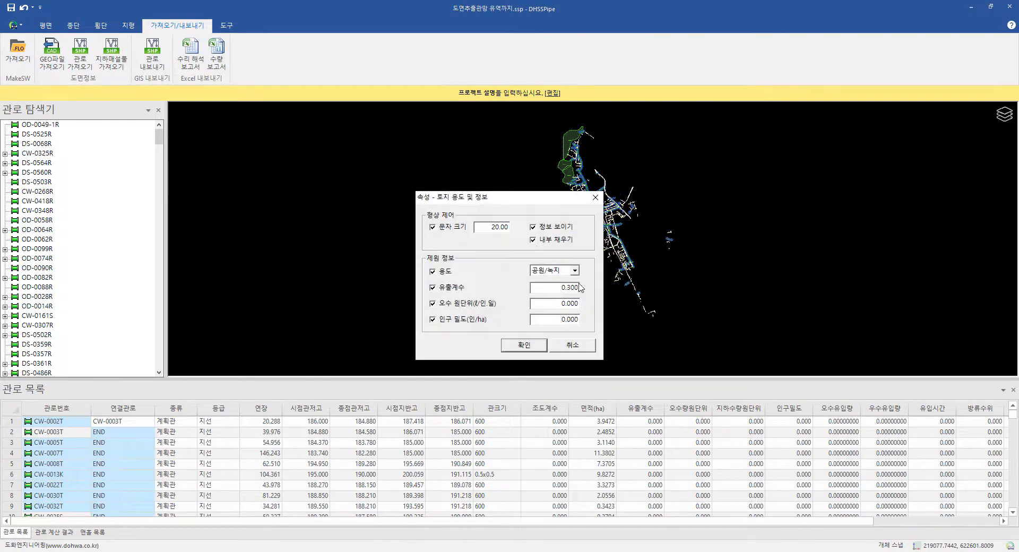
{"action": "left_click", "coordinate": [574, 270]}
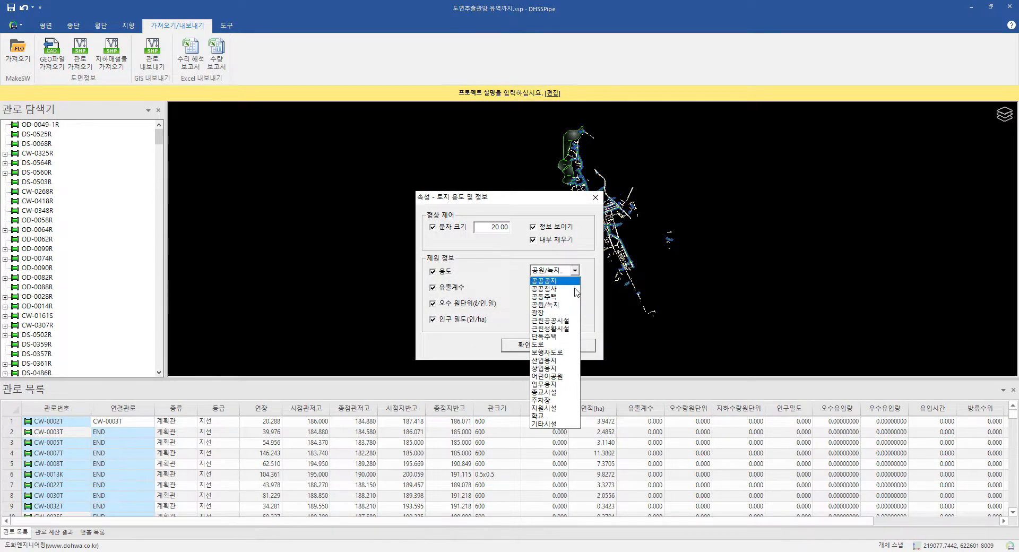
{"action": "left_click", "coordinate": [557, 344]}
{"action": "left_click", "coordinate": [538, 343]}
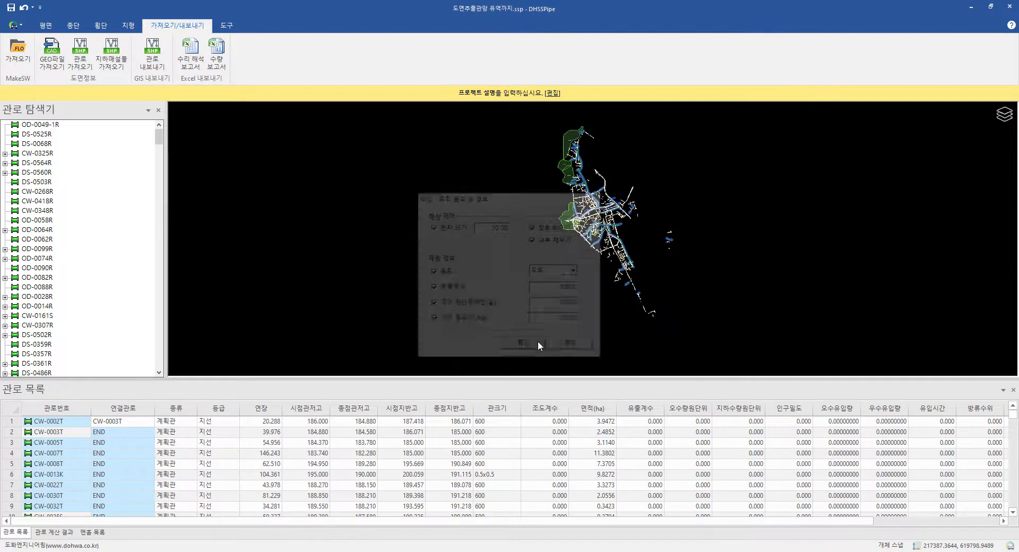
Step: Import the GEO file 상업.geo as land-use areas (용도지역), with arcs converted to straight lines by length (길이), reference value 1
{"action": "left_click", "coordinate": [59, 70]}
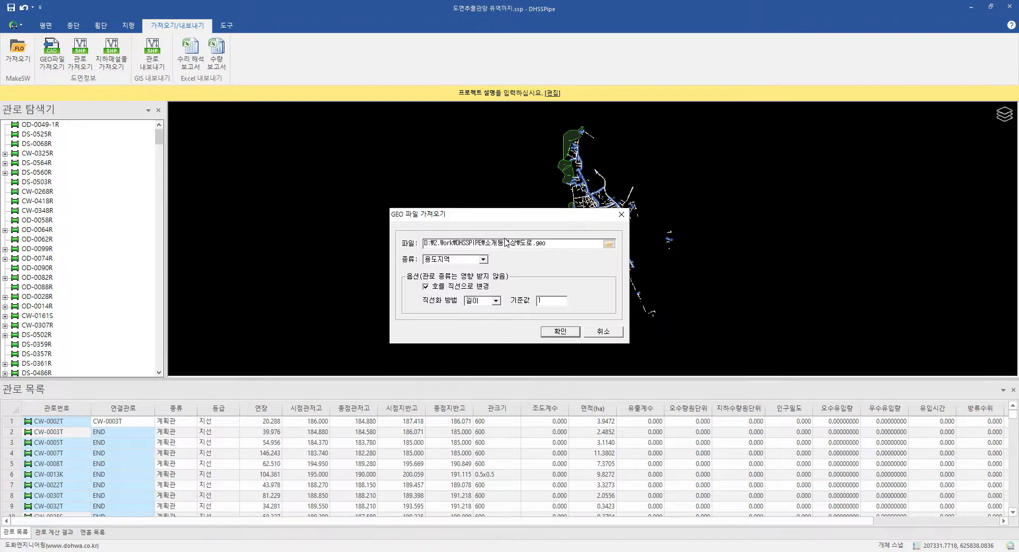
{"action": "left_click", "coordinate": [607, 245]}
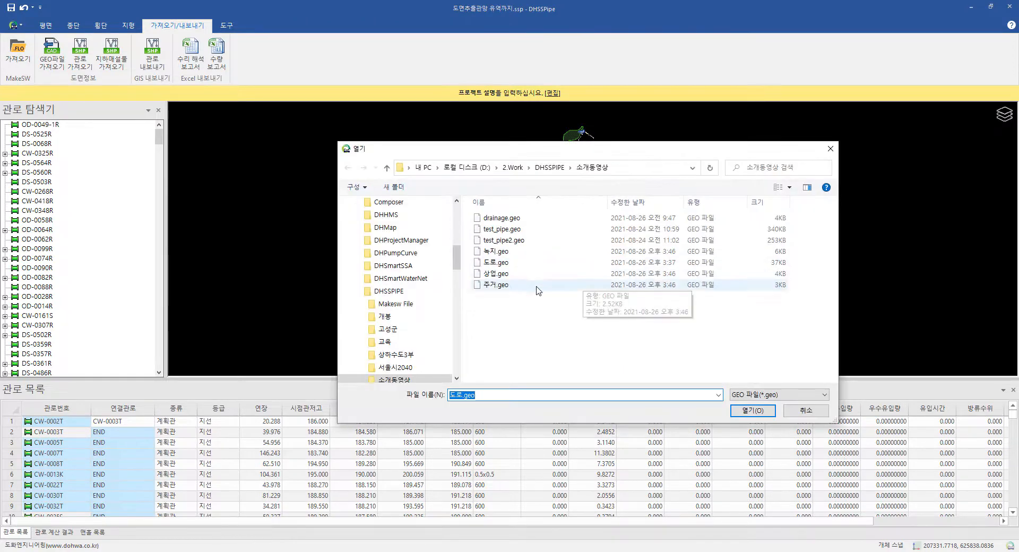
{"action": "double_click", "coordinate": [523, 277]}
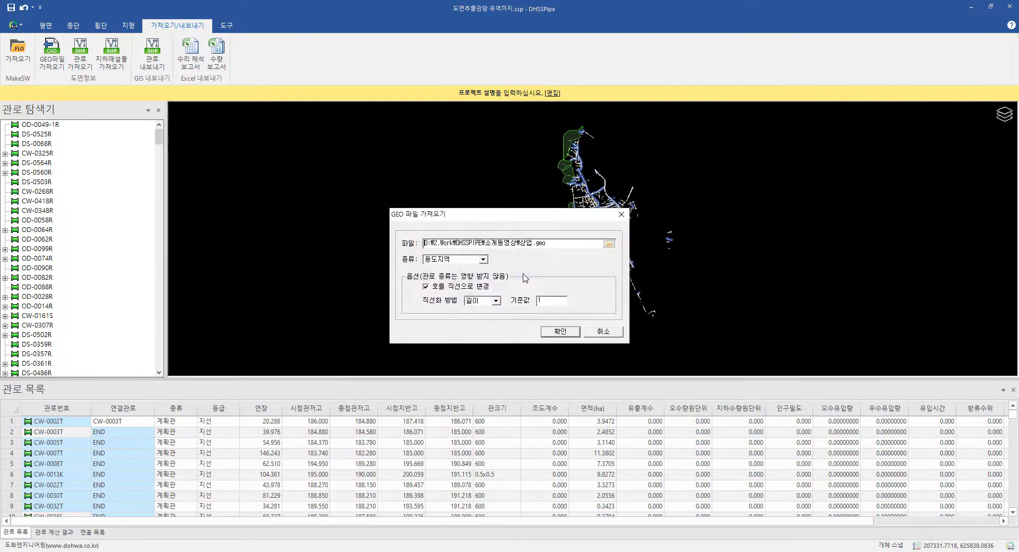
{"action": "left_click", "coordinate": [557, 332]}
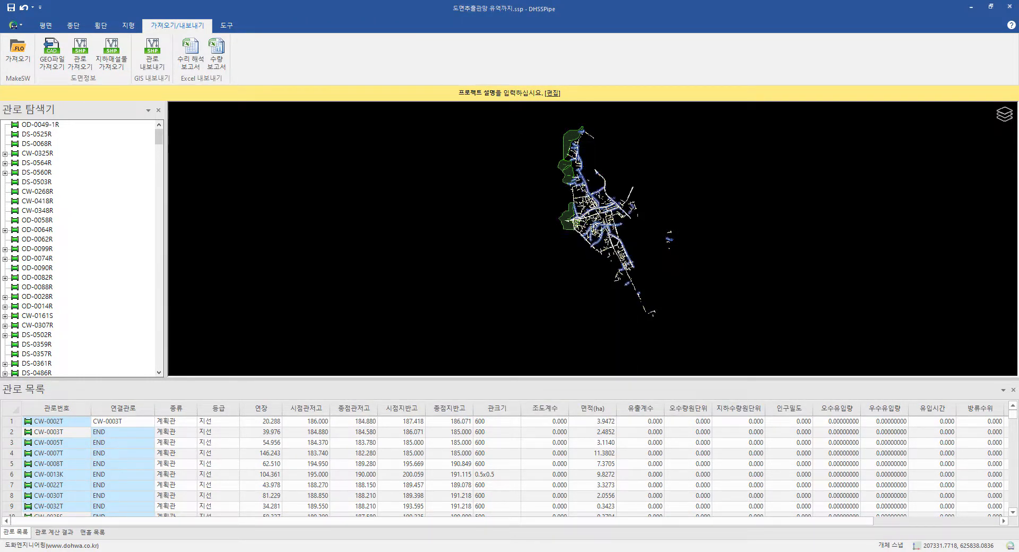
{"action": "key", "text": "Return"}
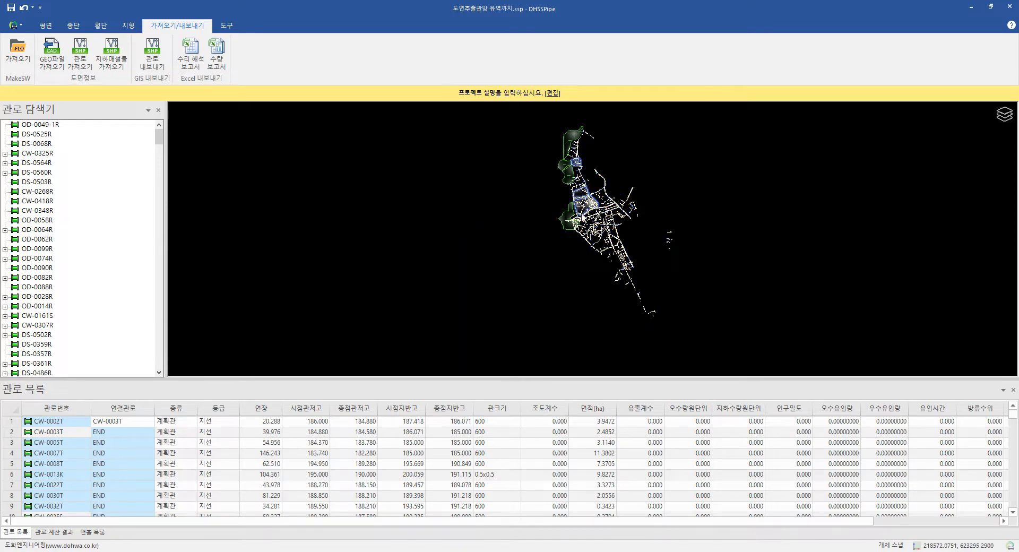
Step: Set the land use (용도) of the imported commercial areas to 상업용지
{"action": "right_click", "coordinate": [581, 212]}
{"action": "left_click", "coordinate": [601, 314]}
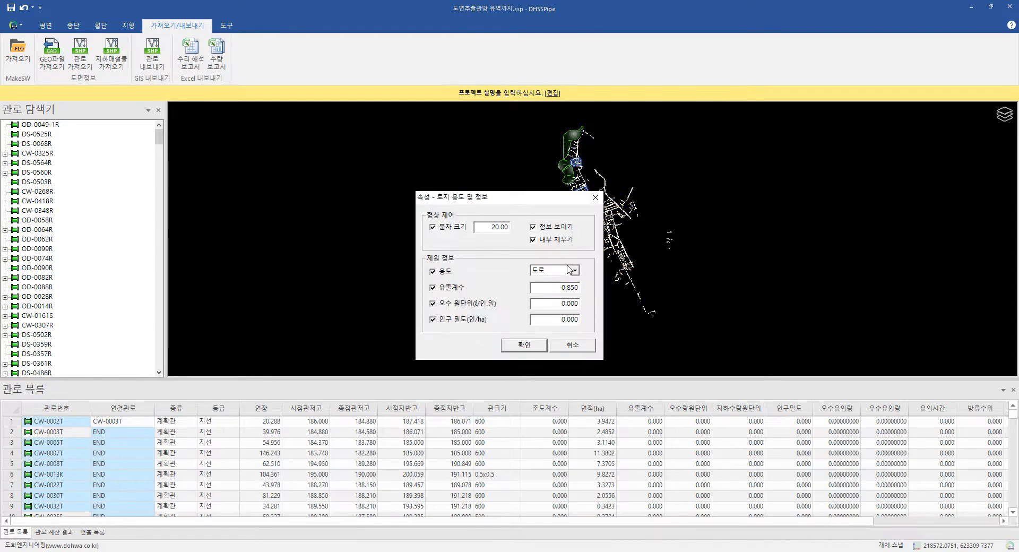
{"action": "left_click", "coordinate": [574, 270]}
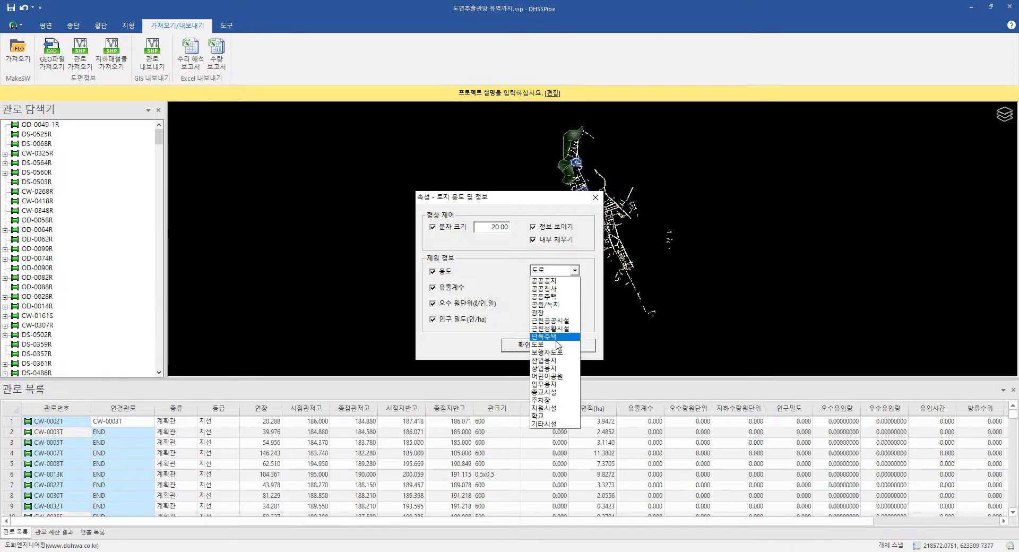
{"action": "left_click", "coordinate": [549, 368]}
{"action": "left_click", "coordinate": [541, 346]}
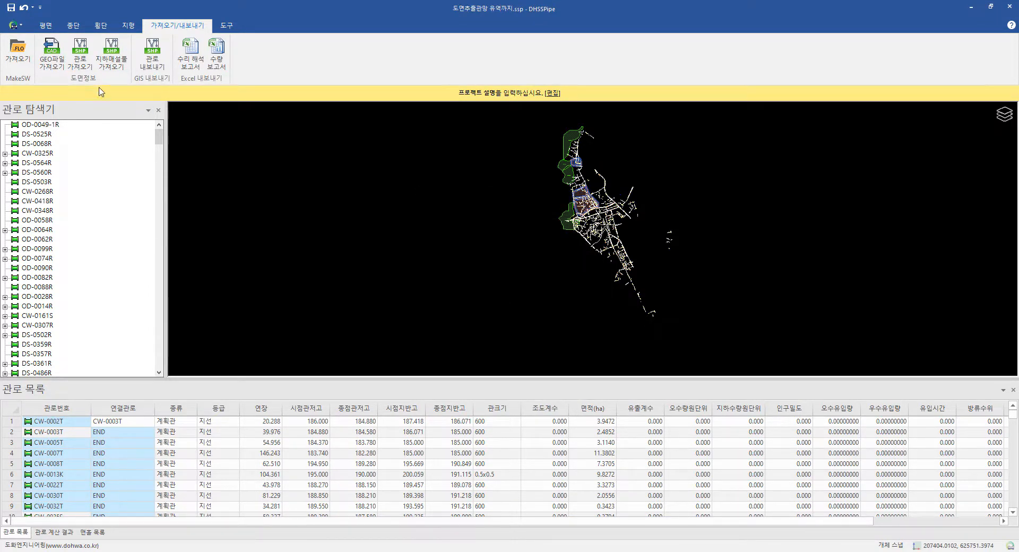
Step: Import the GEO file 주거.geo as land-use areas (용도지역), with arcs converted to straight lines by length (길이), reference value 1
{"action": "left_click", "coordinate": [61, 70]}
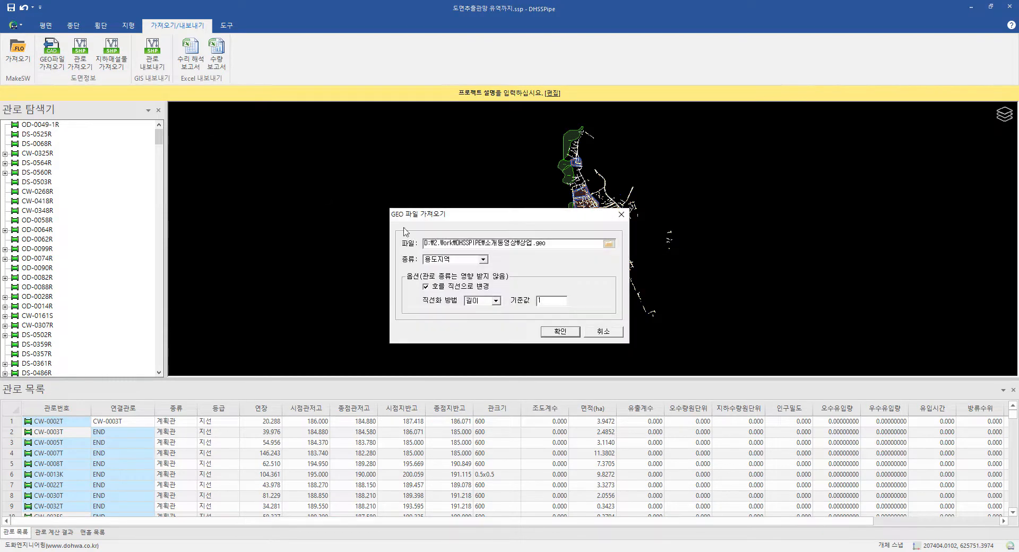
{"action": "left_click", "coordinate": [608, 243]}
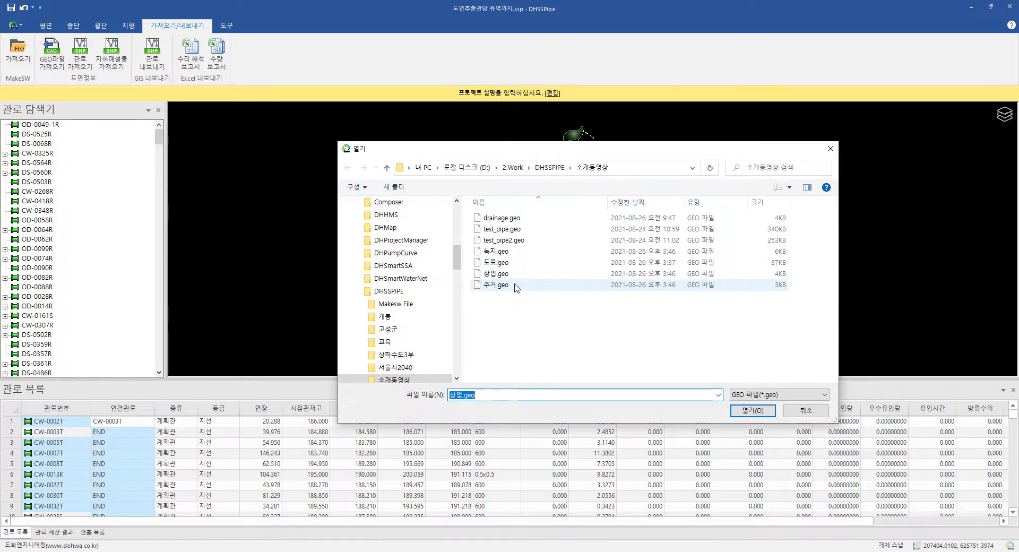
{"action": "double_click", "coordinate": [515, 287]}
{"action": "left_click", "coordinate": [553, 330]}
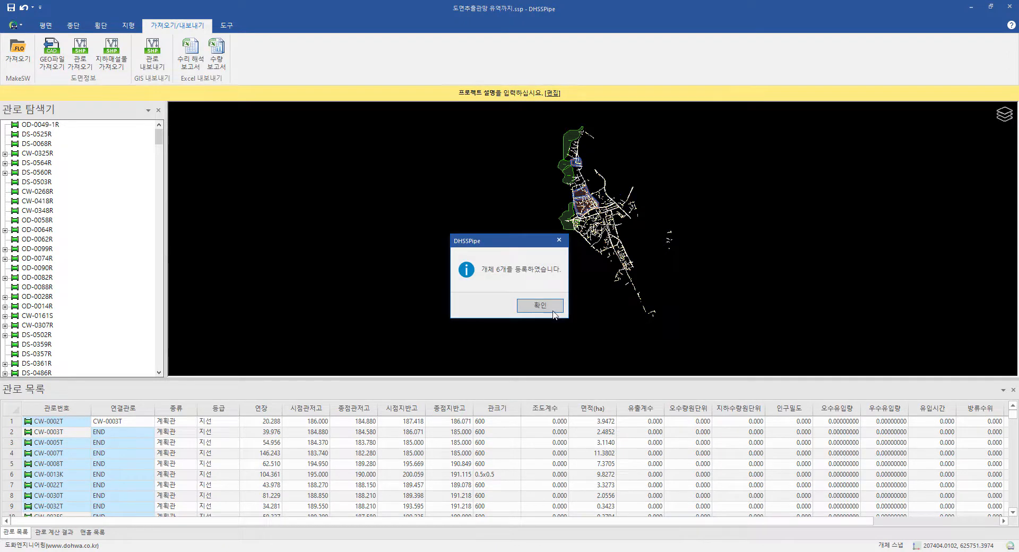
{"action": "left_click", "coordinate": [554, 306]}
Step: Set the land use (용도) of the imported residential areas to 공동주택
{"action": "right_click", "coordinate": [591, 222]}
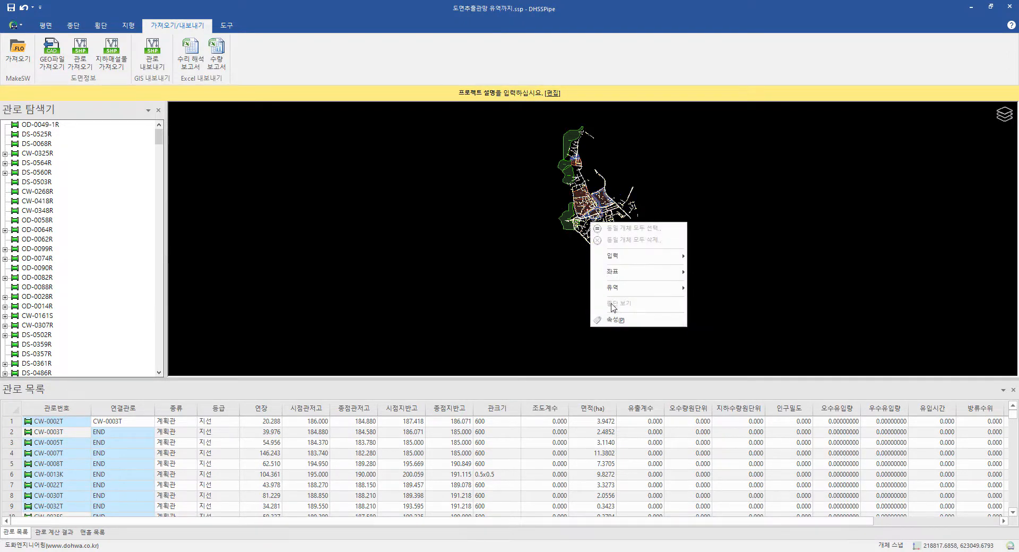
{"action": "left_click", "coordinate": [614, 319]}
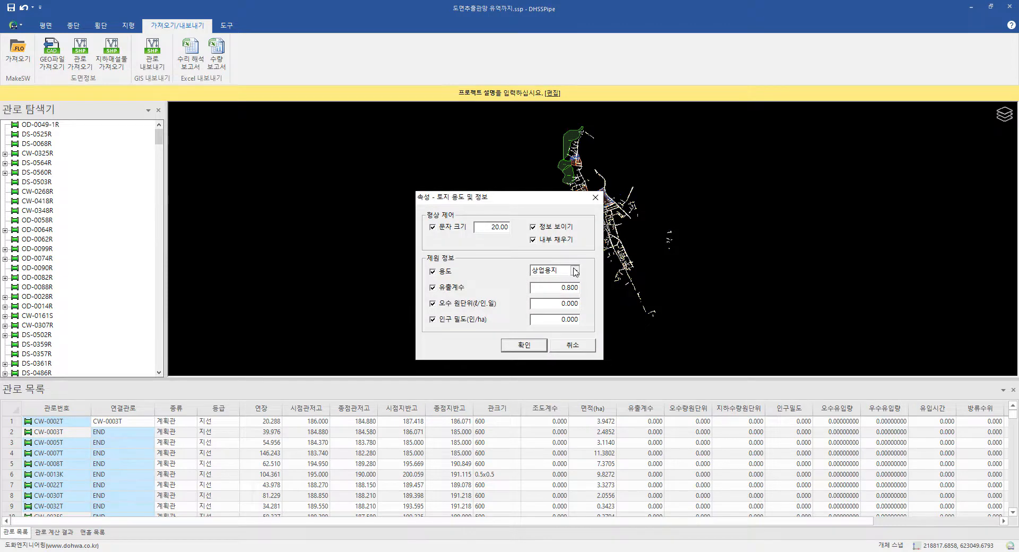
{"action": "left_click", "coordinate": [574, 272]}
{"action": "left_click", "coordinate": [565, 301]}
{"action": "left_click", "coordinate": [535, 349]}
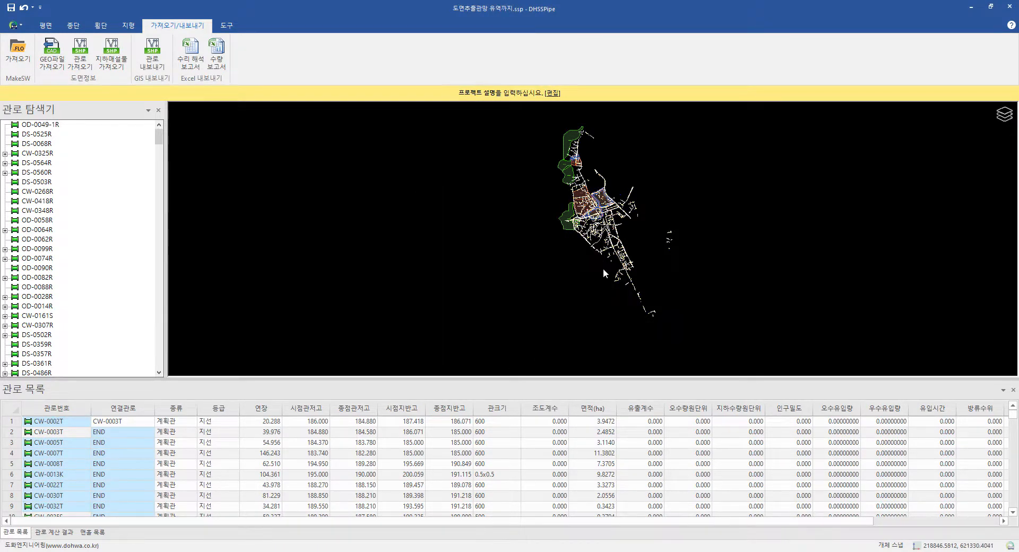
Step: Select all road (도로) areas together, turn off their information display (정보 보이기), and clear the selection
{"action": "scroll", "coordinate": [595, 205], "scroll_direction": "up", "scroll_amount": 5}
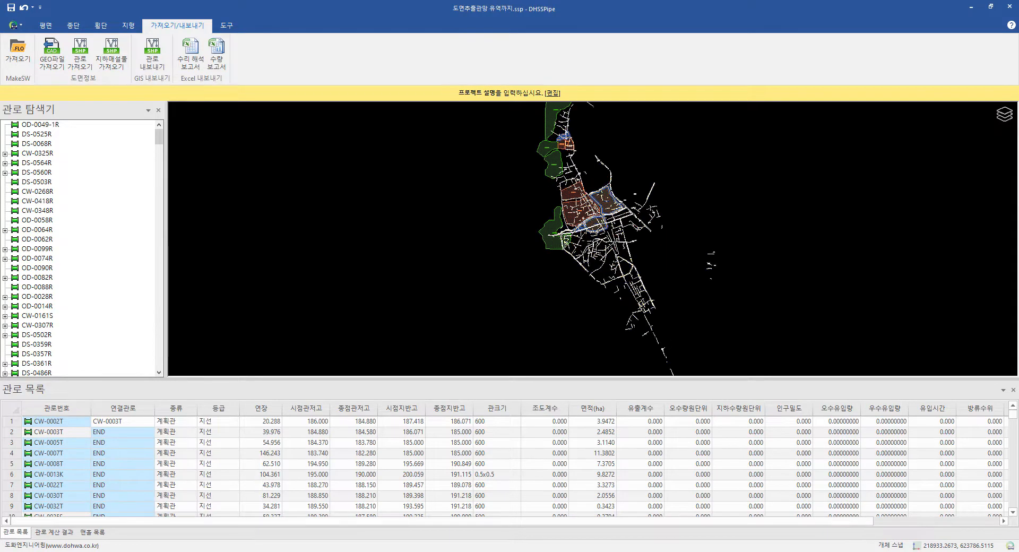
{"action": "scroll", "coordinate": [604, 261], "scroll_direction": "up", "scroll_amount": 1}
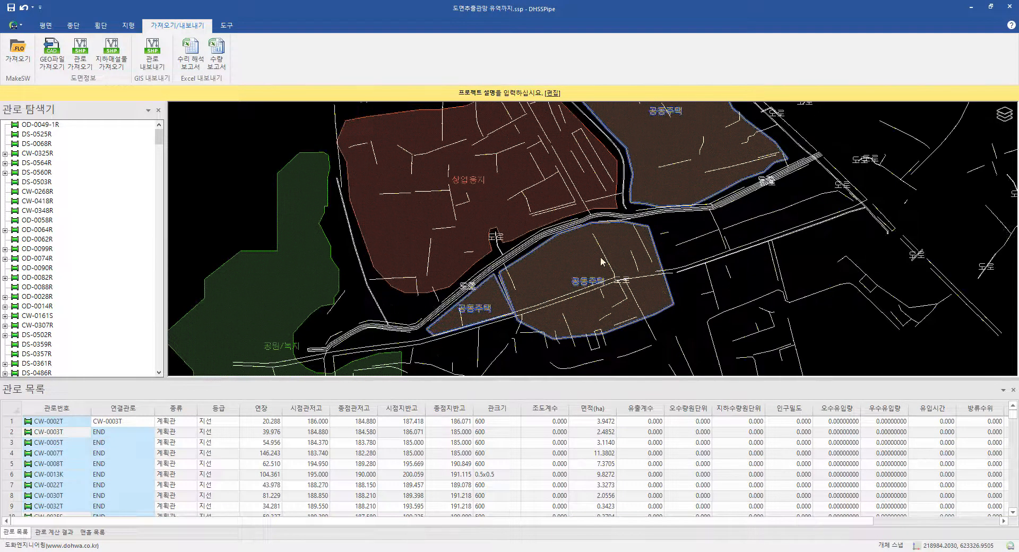
{"action": "left_click_drag", "start_coordinate": [570, 125], "coordinate": [624, 271]}
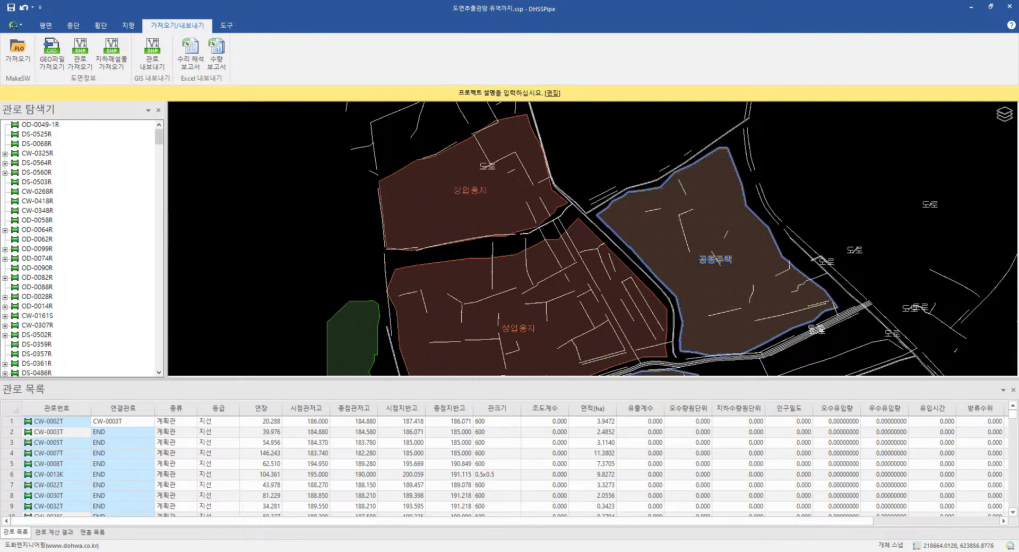
{"action": "left_click_drag", "start_coordinate": [534, 145], "coordinate": [587, 281]}
{"action": "left_click_drag", "start_coordinate": [513, 202], "coordinate": [576, 303]}
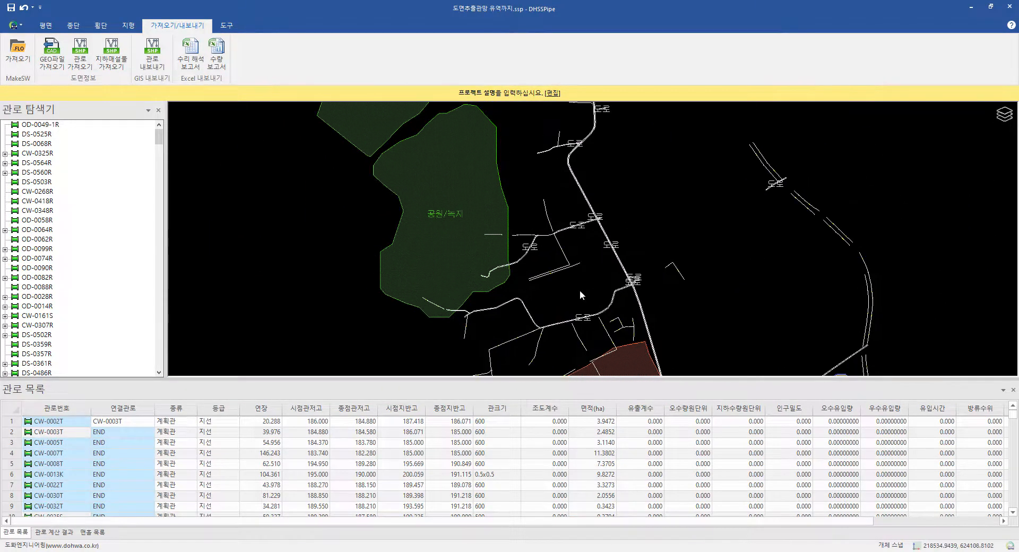
{"action": "right_click", "coordinate": [575, 230]}
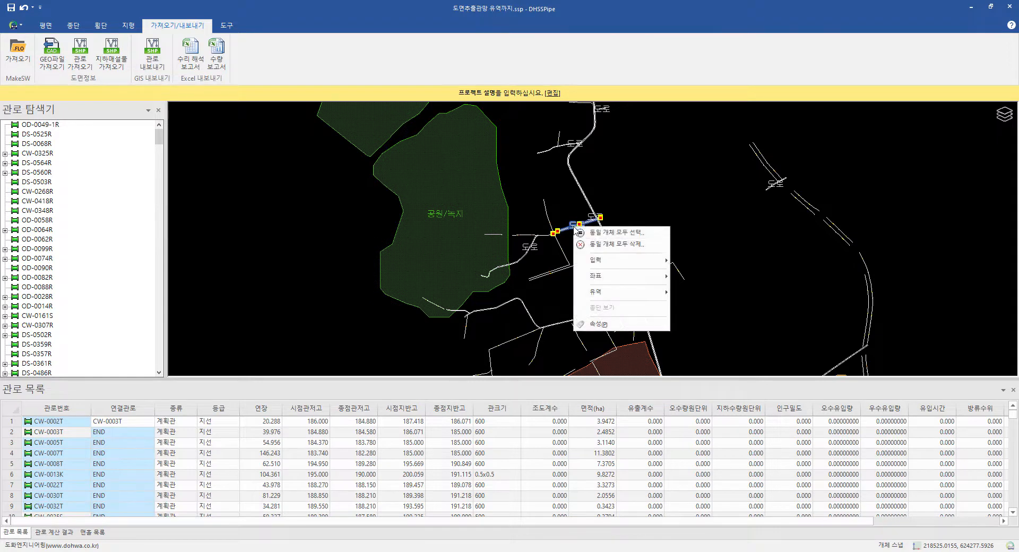
{"action": "left_click", "coordinate": [591, 232]}
{"action": "right_click", "coordinate": [597, 218]}
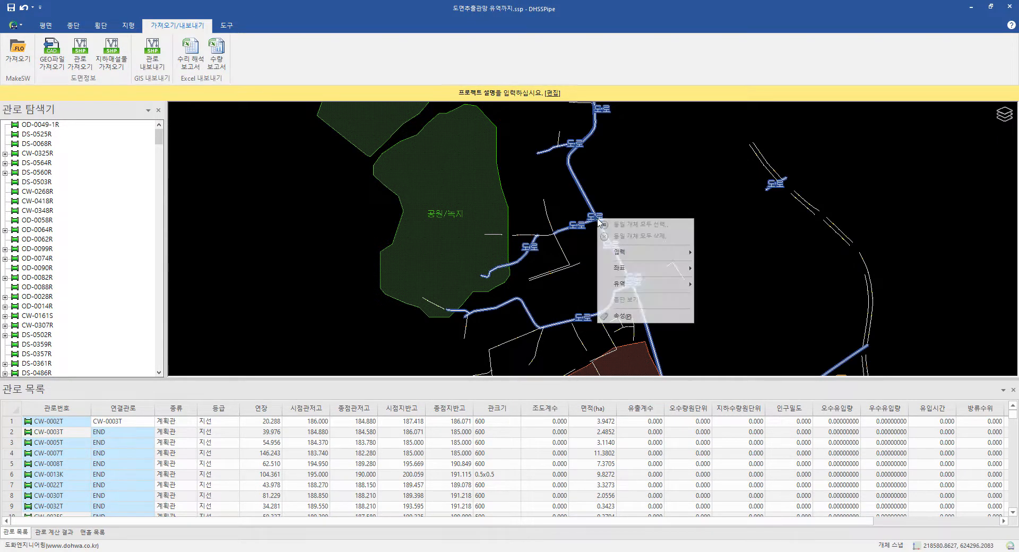
{"action": "left_click", "coordinate": [620, 316]}
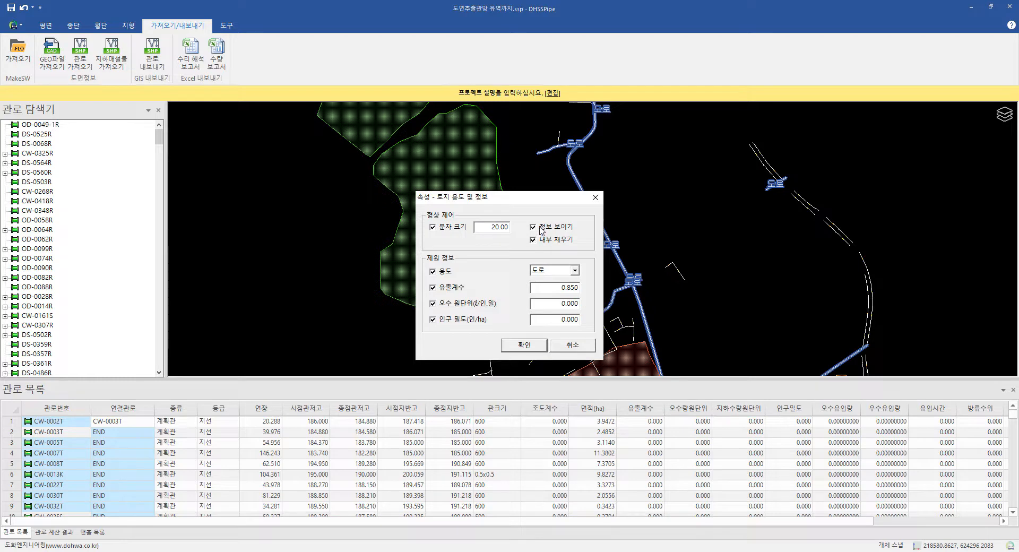
{"action": "left_click", "coordinate": [531, 345]}
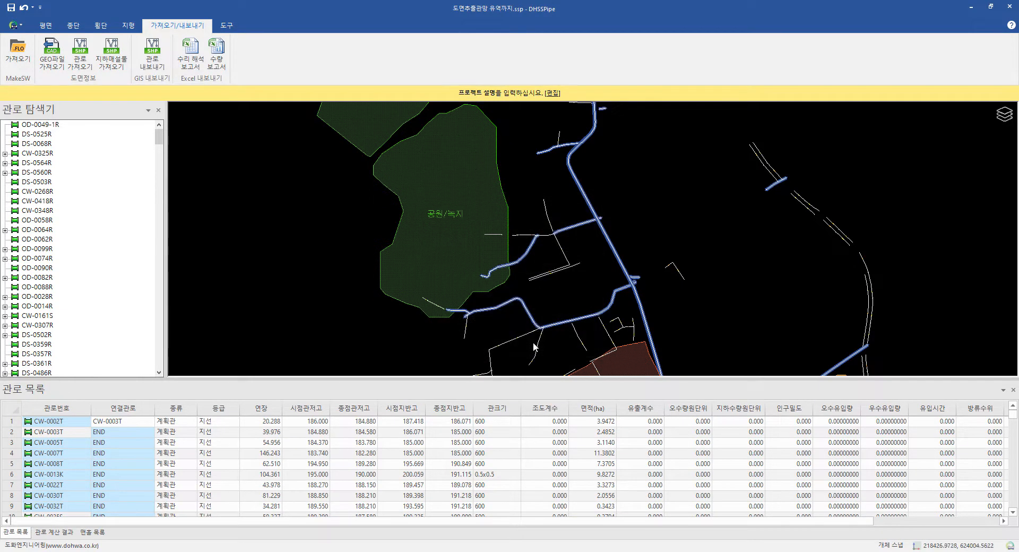
{"action": "left_click_drag", "start_coordinate": [691, 305], "coordinate": [635, 295]}
{"action": "scroll", "coordinate": [635, 295], "scroll_direction": "down", "scroll_amount": 2}
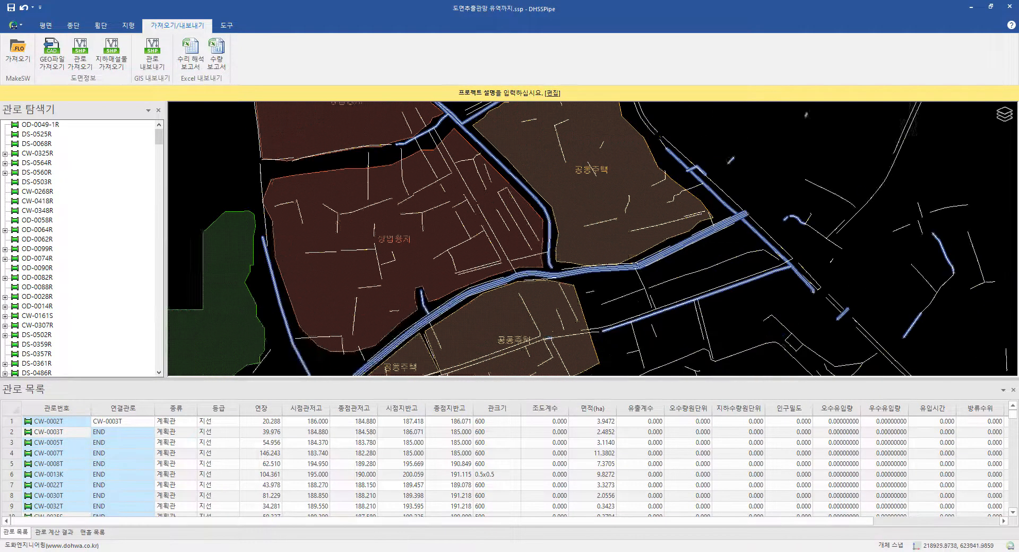
{"action": "scroll", "coordinate": [572, 232], "scroll_direction": "down", "scroll_amount": 2}
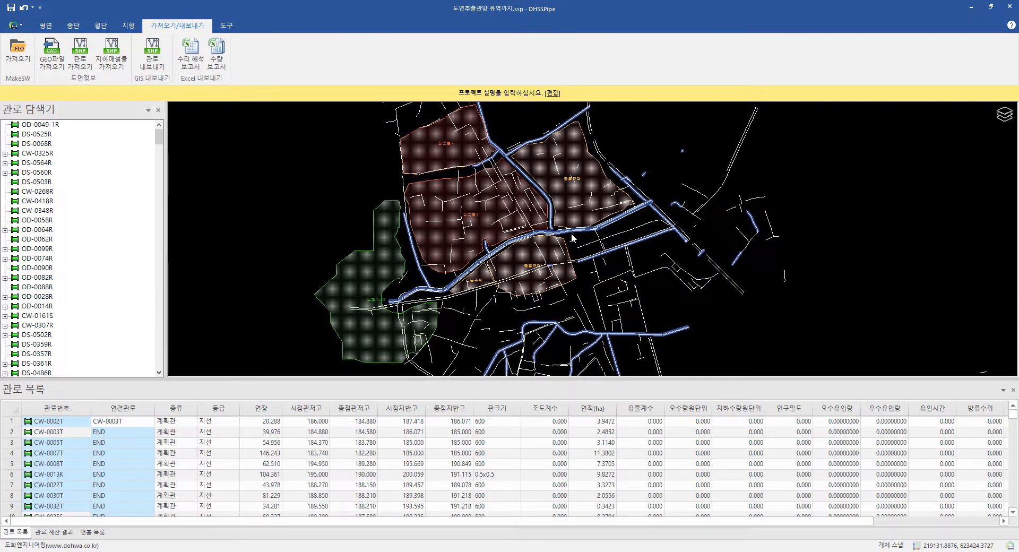
{"action": "left_click", "coordinate": [571, 236]}
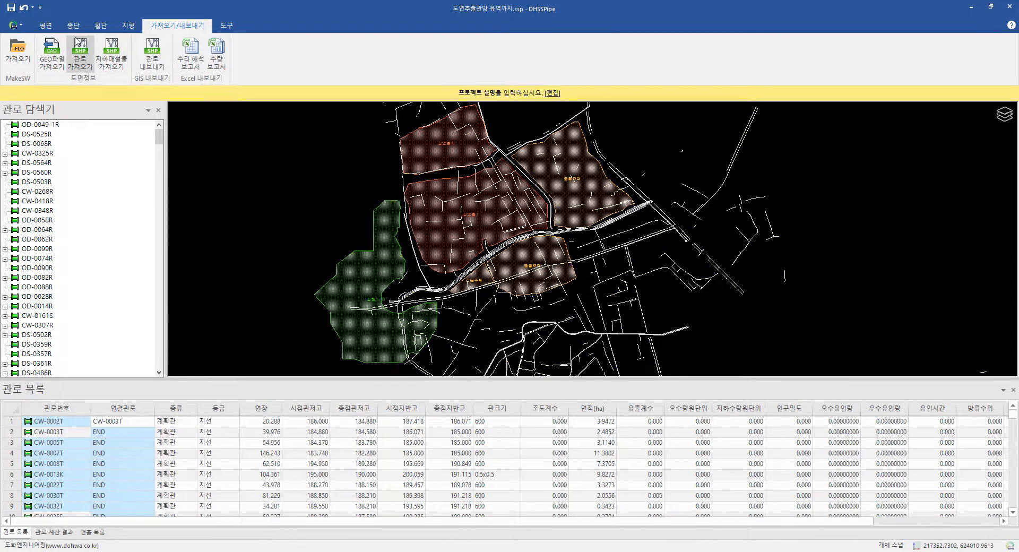
Step: Enter design data (설계 제원) for 전체 관망 from the land-use plan, averaging by catchment boundaries, with selection method 유역 내부의 관로/연결관 동시 적용
{"action": "left_click", "coordinate": [46, 25]}
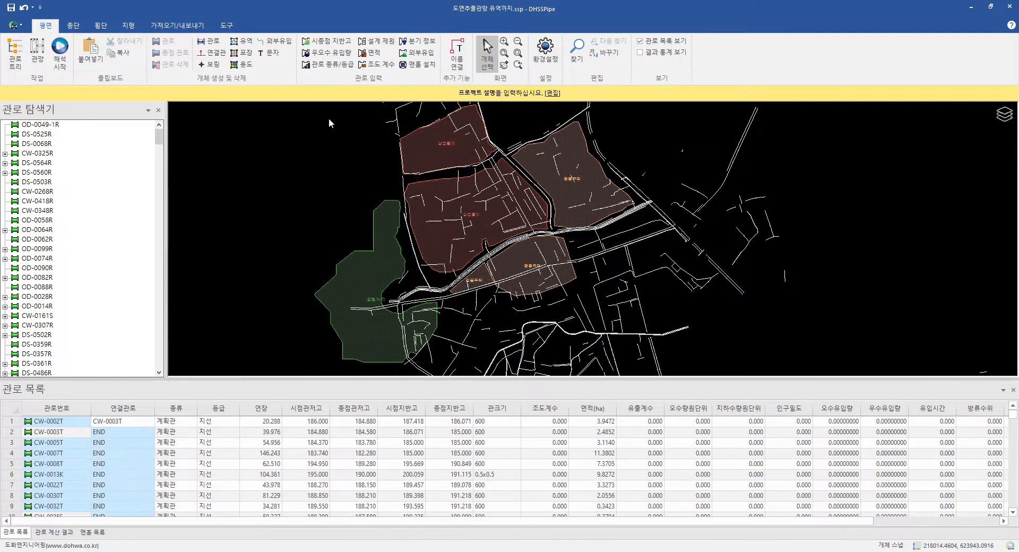
{"action": "left_click", "coordinate": [382, 44]}
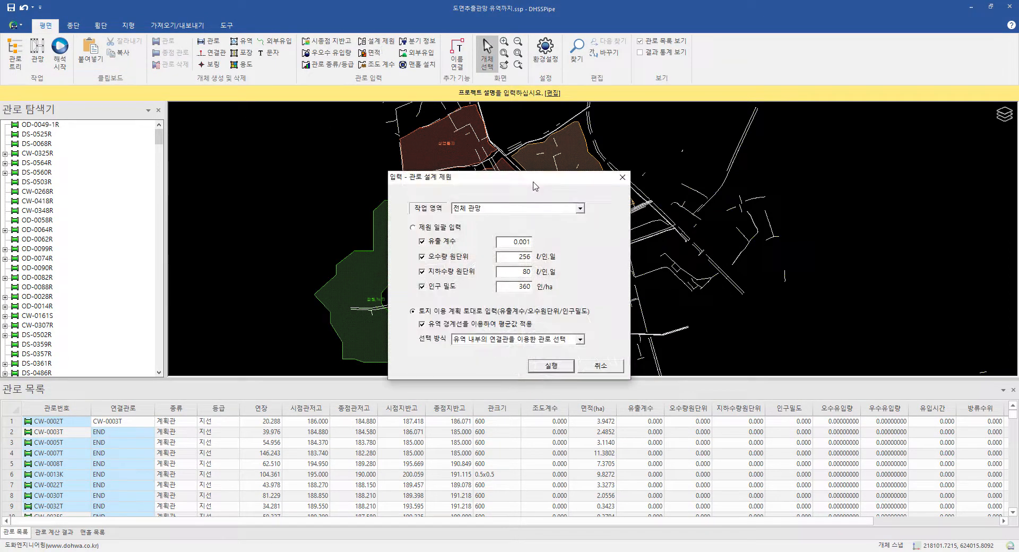
{"action": "left_click_drag", "start_coordinate": [535, 183], "coordinate": [581, 169]}
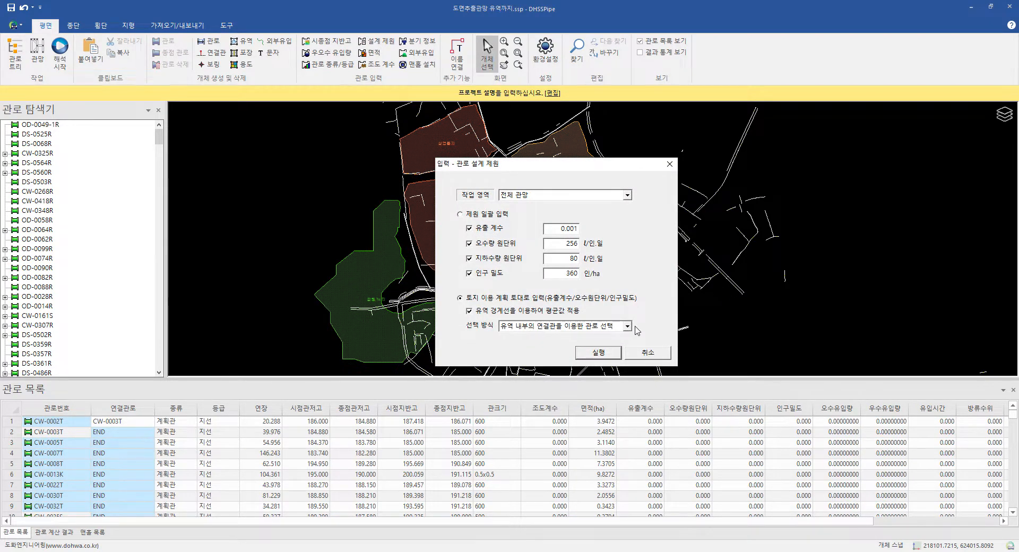
{"action": "left_click", "coordinate": [627, 326]}
{"action": "left_click", "coordinate": [599, 353]}
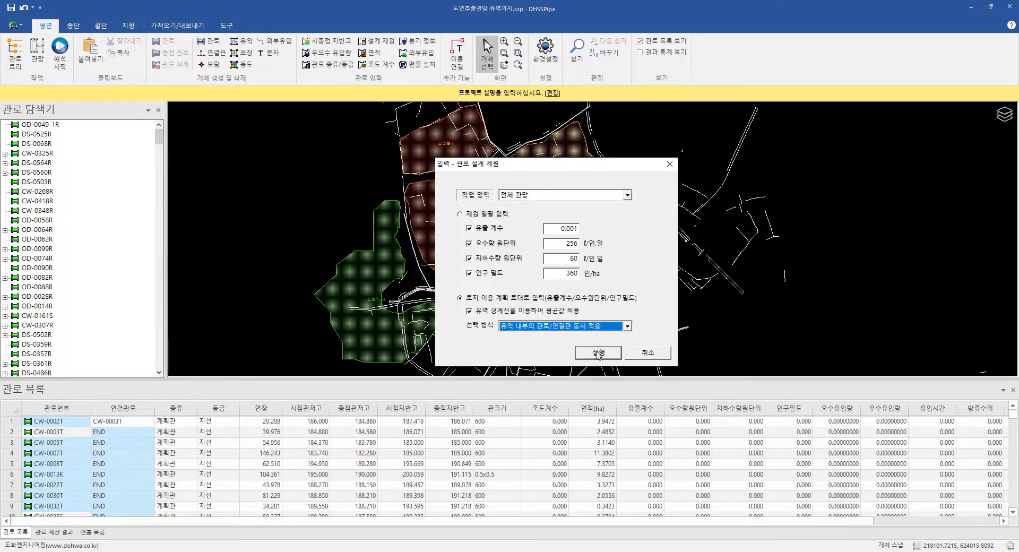
{"action": "left_click", "coordinate": [599, 352]}
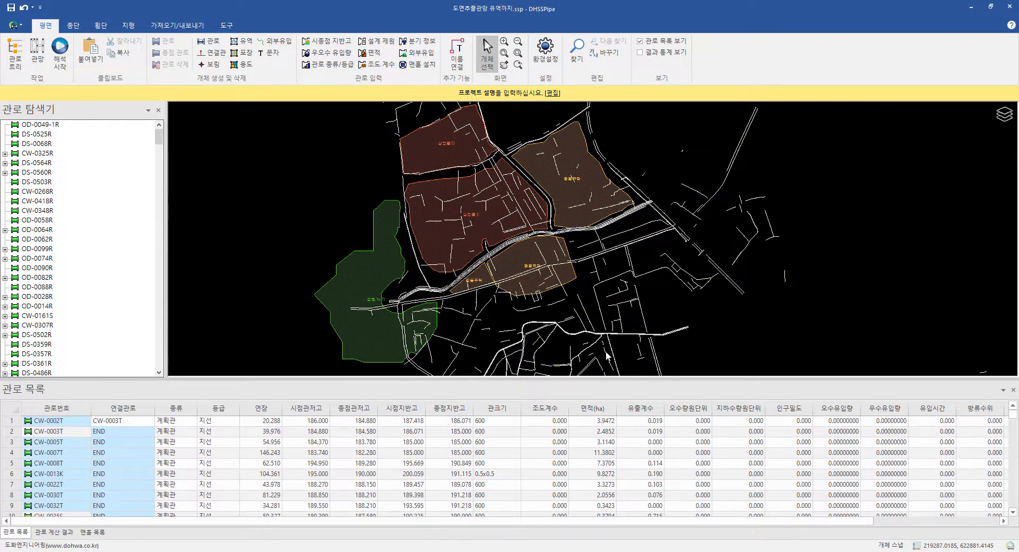
Step: Review the runoff coefficients (유출계수) of the pipes in the pipe list (관로 목록)
{"action": "left_click", "coordinate": [641, 409]}
{"action": "scroll", "coordinate": [650, 423], "scroll_direction": "down", "scroll_amount": 10}
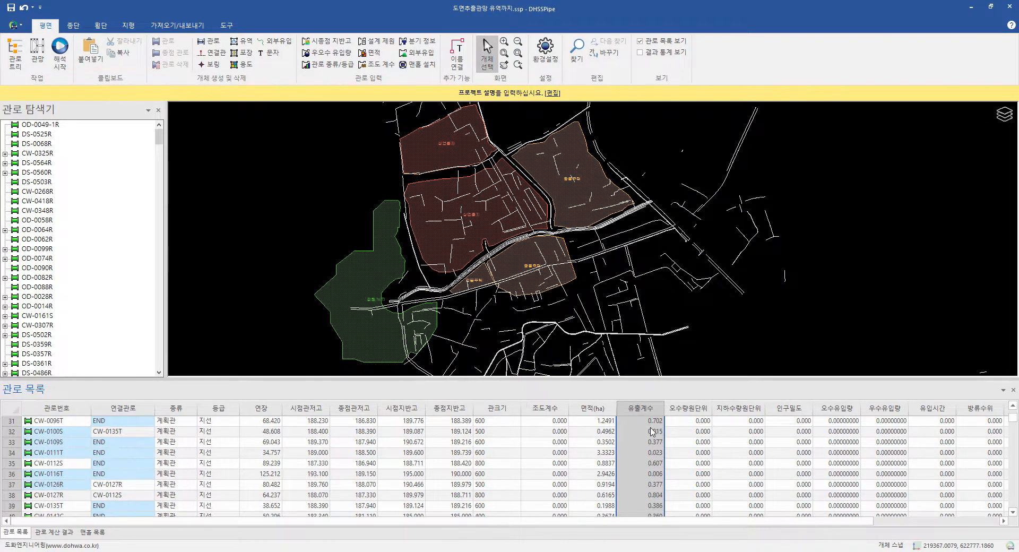
{"action": "scroll", "coordinate": [651, 430], "scroll_direction": "down", "scroll_amount": 12}
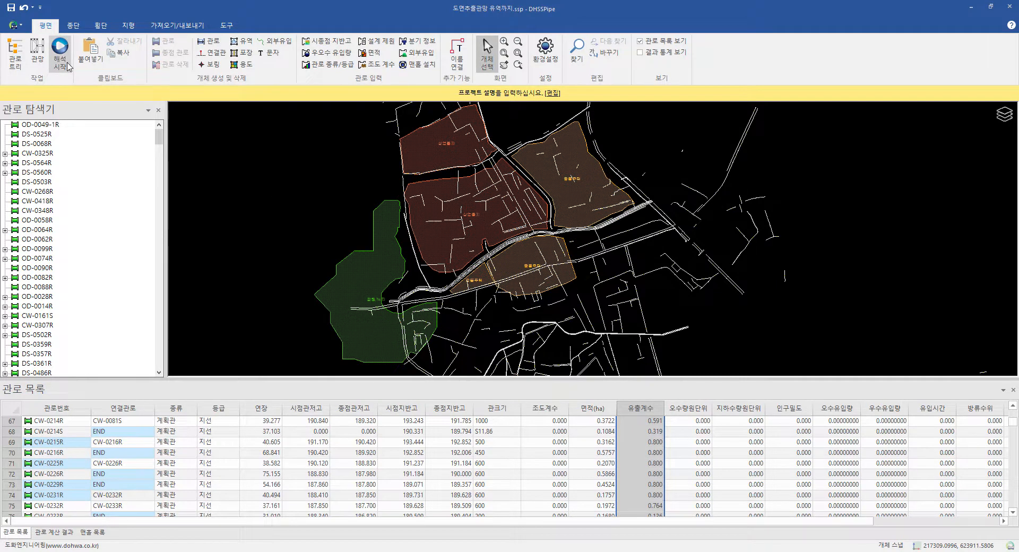
Step: Run the network analysis as 합류 관망 계산 with the Manning formula, 실유속 velocity criterion and 관로 수심 water-level method
{"action": "left_click", "coordinate": [60, 53]}
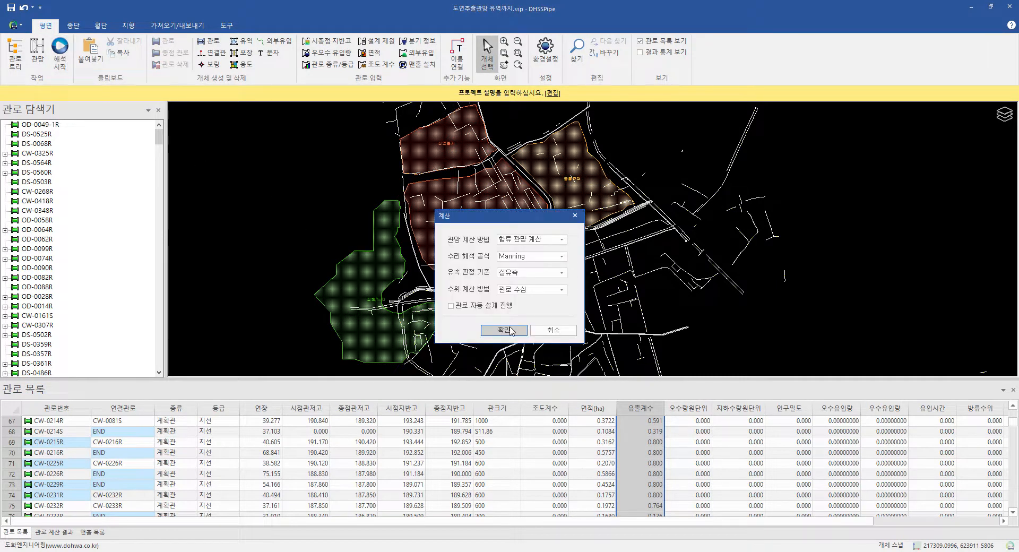
{"action": "left_click", "coordinate": [511, 331]}
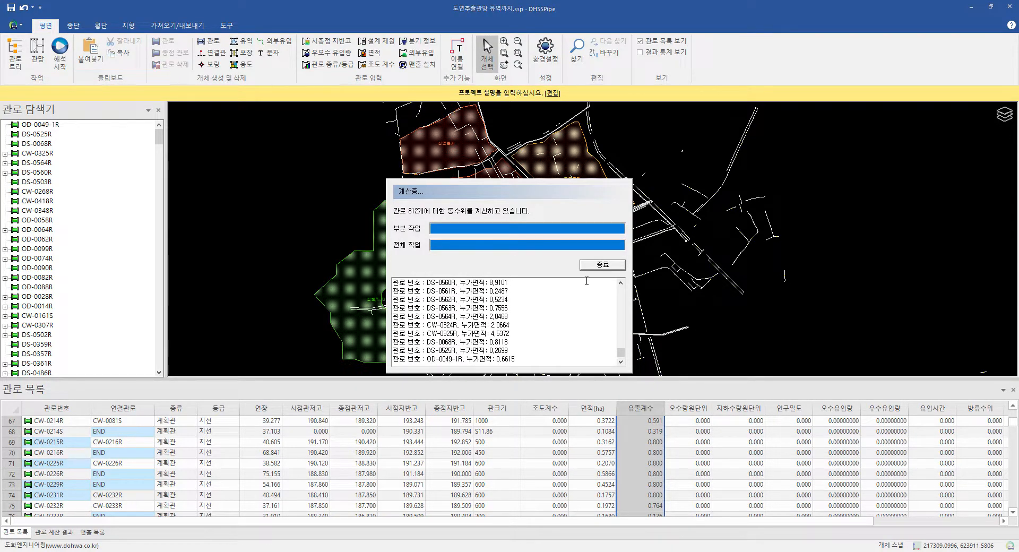
{"action": "left_click", "coordinate": [604, 268]}
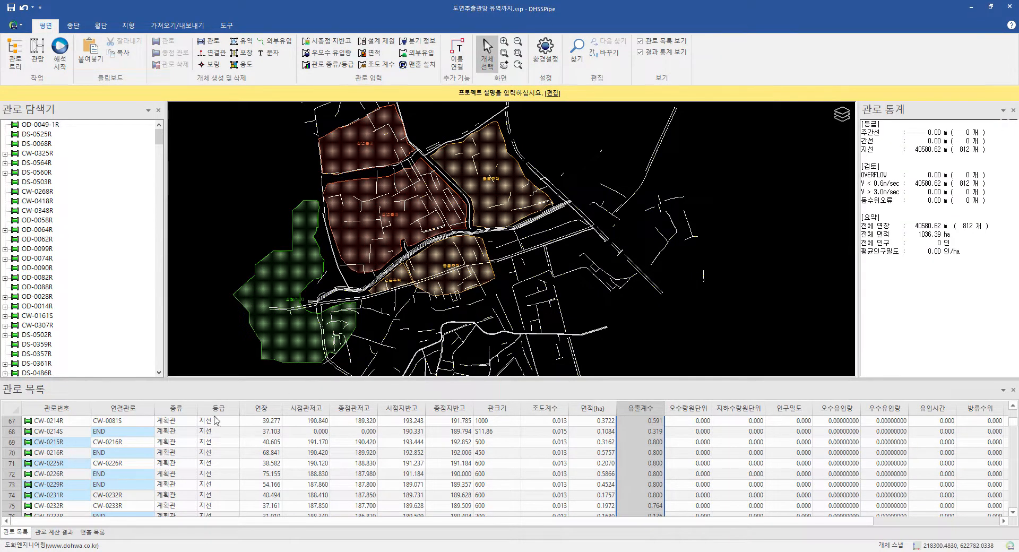
Step: Review the pipe calculation results (관로 계산 결과), including flow, velocity, hydraulic level and judgement columns
{"action": "left_click", "coordinate": [55, 531]}
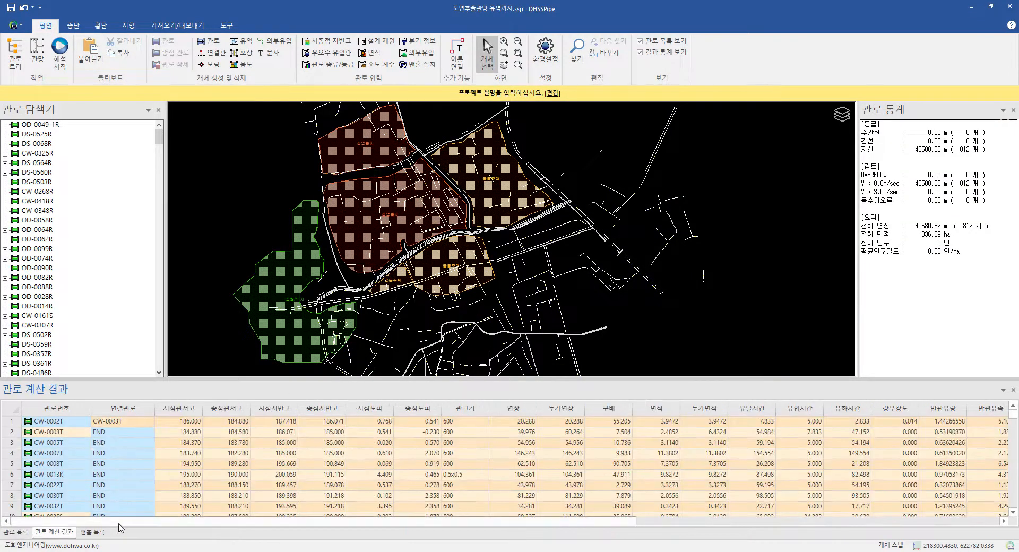
{"action": "left_click_drag", "start_coordinate": [125, 523], "coordinate": [464, 540]}
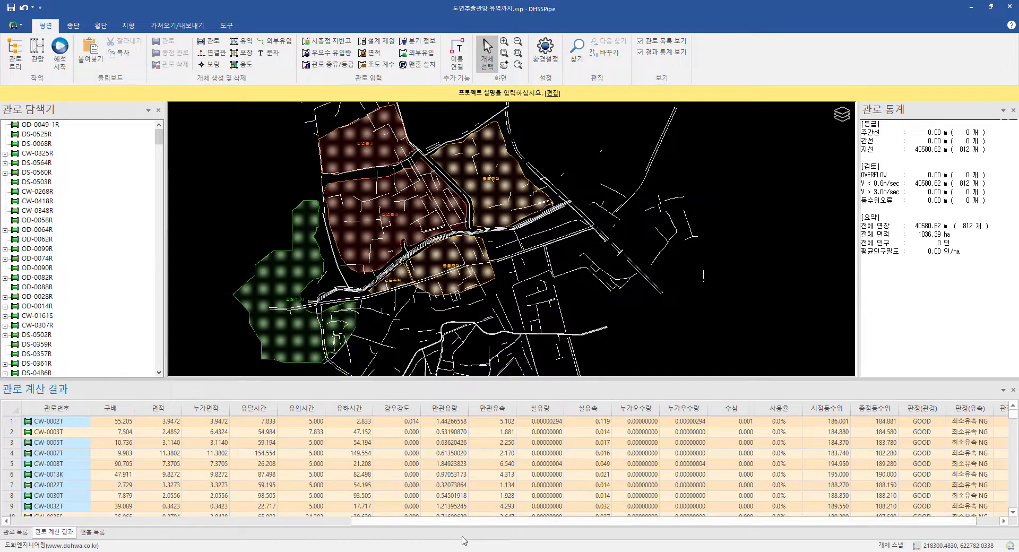
{"action": "scroll", "coordinate": [487, 496], "scroll_direction": "down", "scroll_amount": 8}
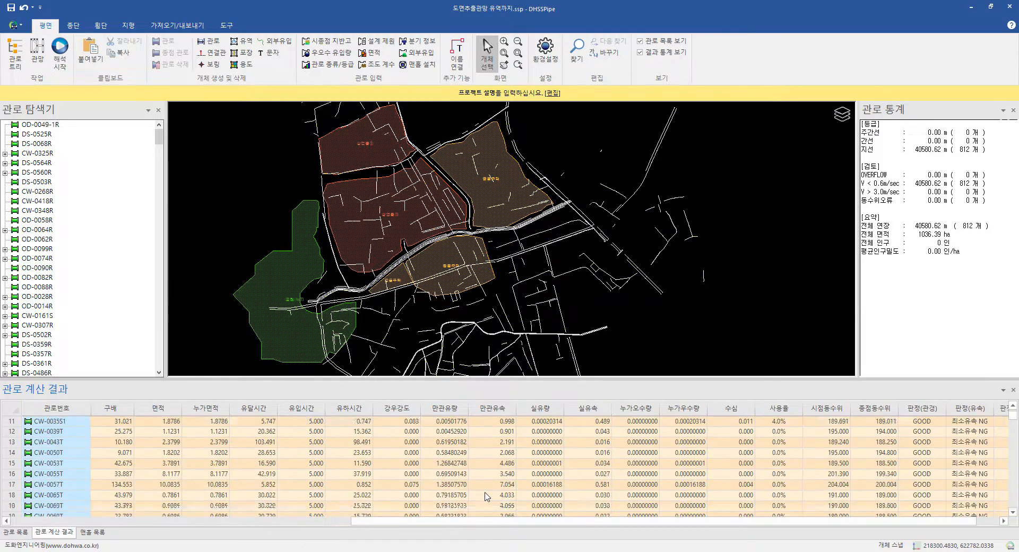
{"action": "scroll", "coordinate": [487, 496], "scroll_direction": "down", "scroll_amount": 6}
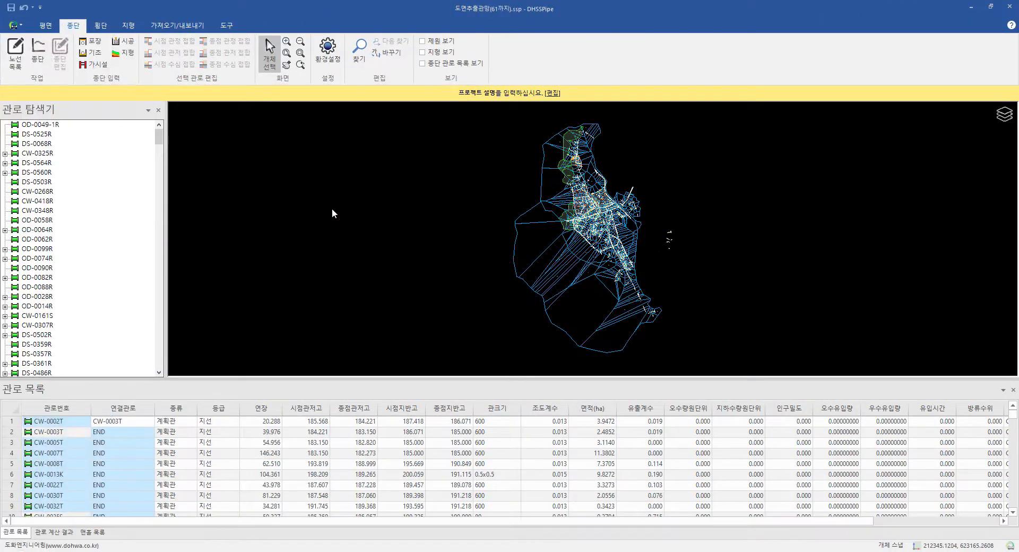
Step: Set the route list composition to 관로 등급별 and 관로 형상 without 관로 번호순, and rebuild the route list (노선 목록)
{"action": "left_click", "coordinate": [15, 53]}
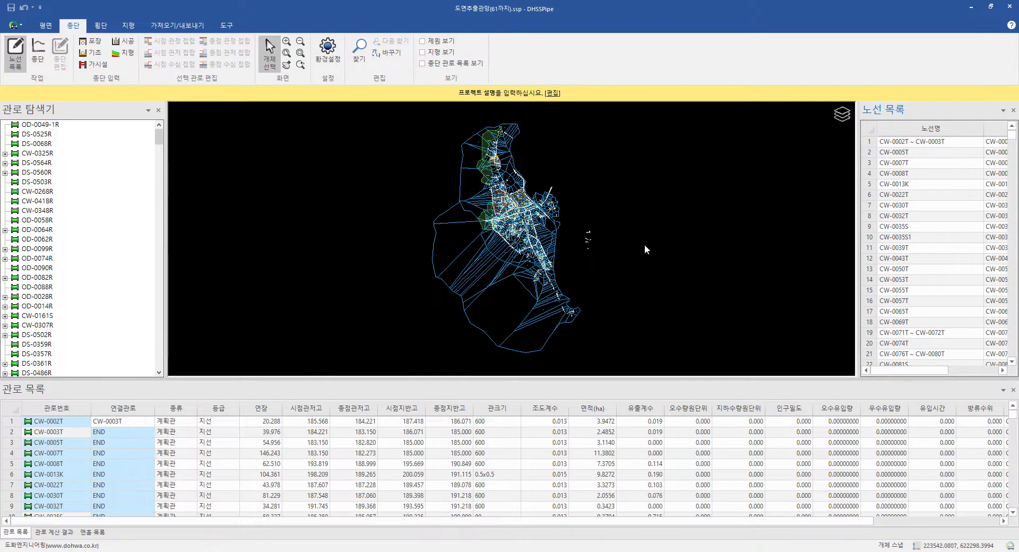
{"action": "left_click", "coordinate": [333, 59]}
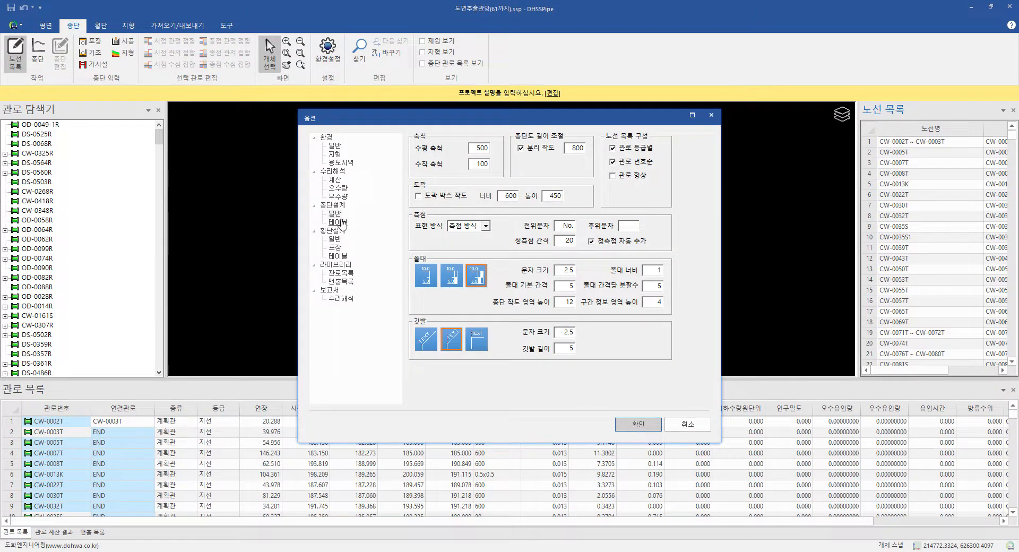
{"action": "left_click", "coordinate": [336, 215]}
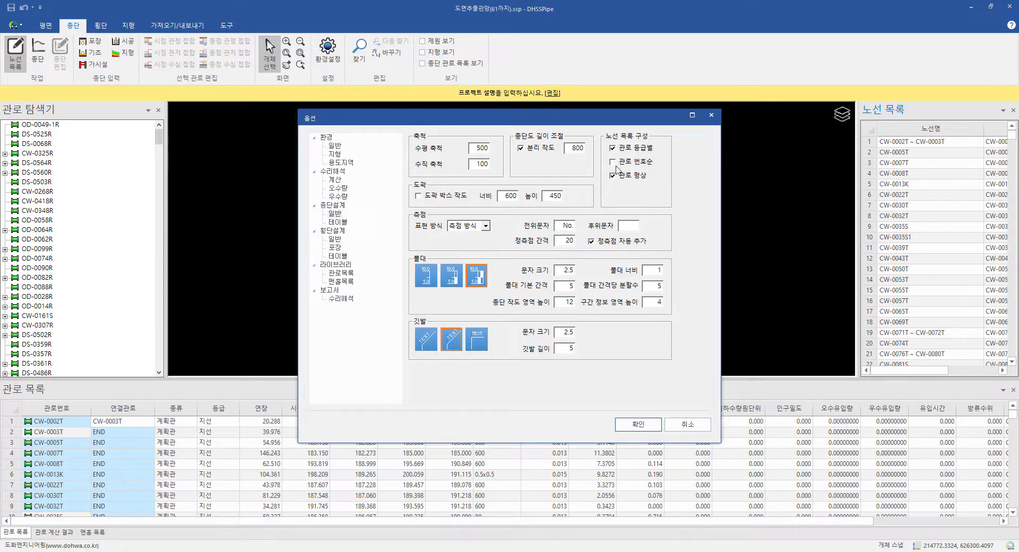
{"action": "left_click", "coordinate": [634, 425]}
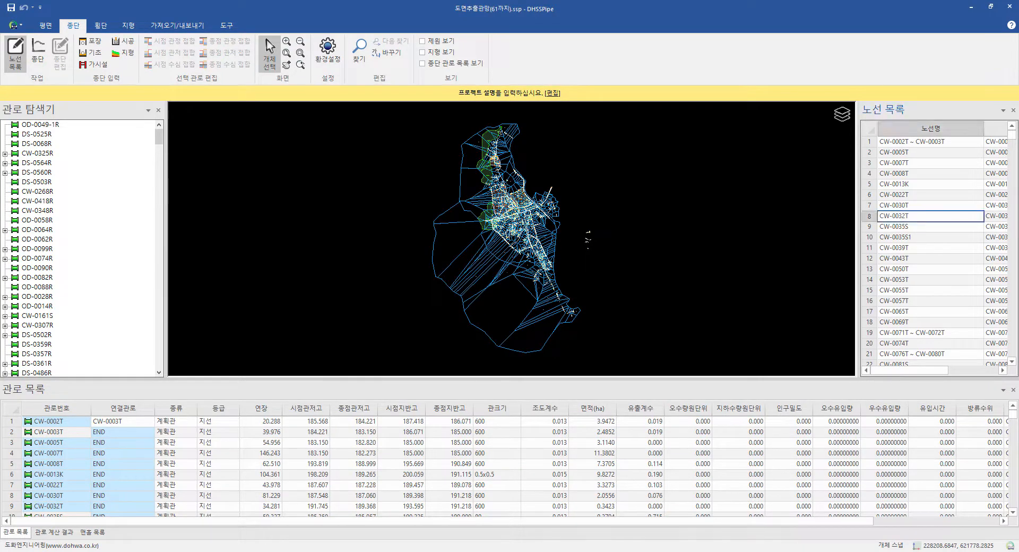
{"action": "right_click", "coordinate": [927, 220]}
{"action": "left_click", "coordinate": [950, 227]}
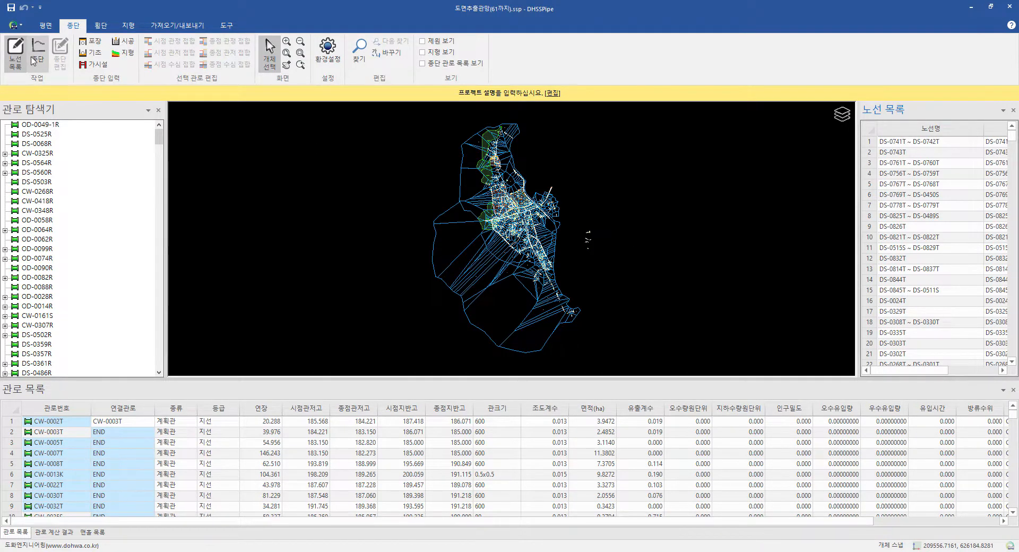
Step: Display the longitudinal profiles of the listed routes one after another, from DS-0741T ~ DS-0742T through DS-0825T ~ DS-0489S
{"action": "left_click", "coordinate": [33, 59]}
{"action": "left_click", "coordinate": [924, 142]}
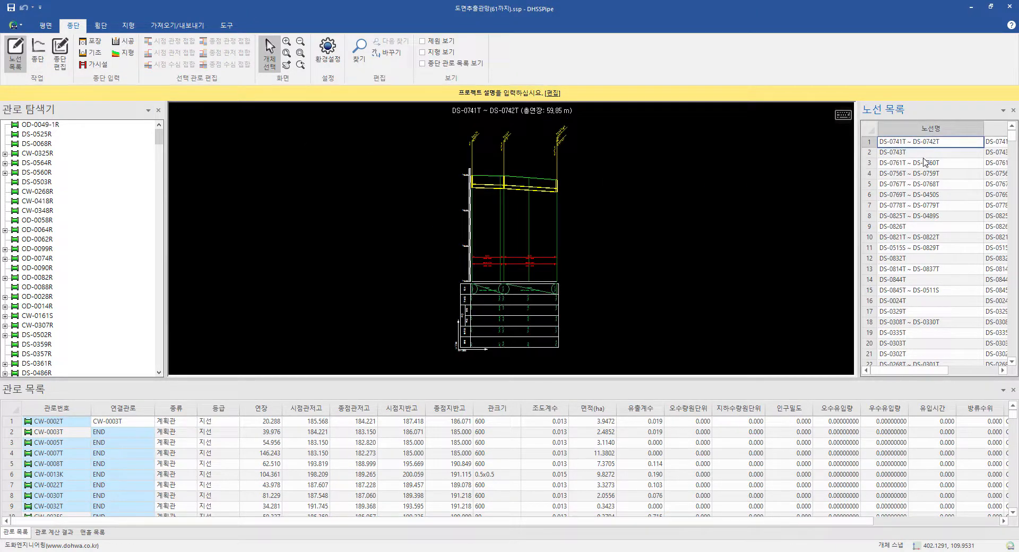
{"action": "left_click", "coordinate": [924, 153]}
{"action": "left_click", "coordinate": [923, 163]}
{"action": "left_click", "coordinate": [923, 174]}
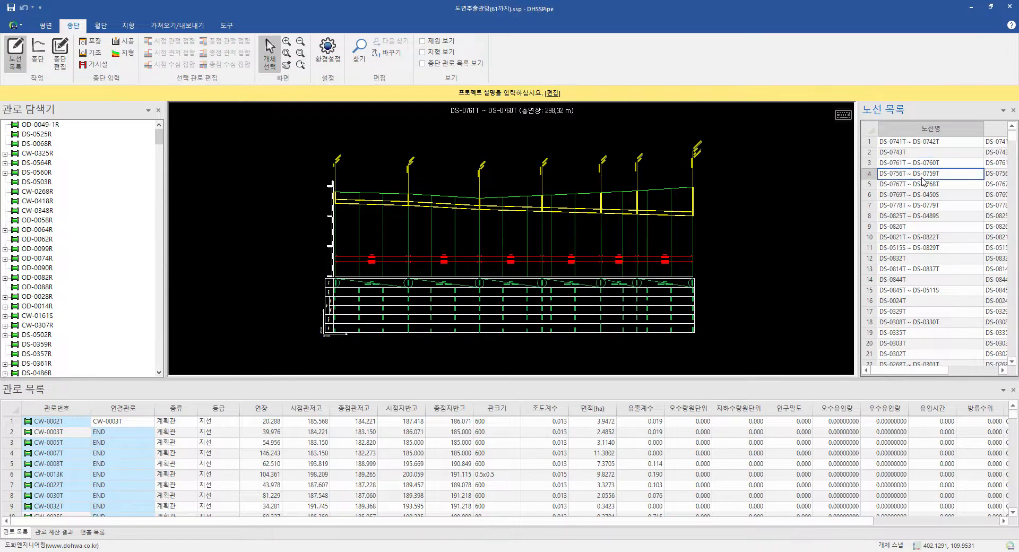
{"action": "left_click", "coordinate": [926, 196]}
{"action": "left_click", "coordinate": [925, 209]}
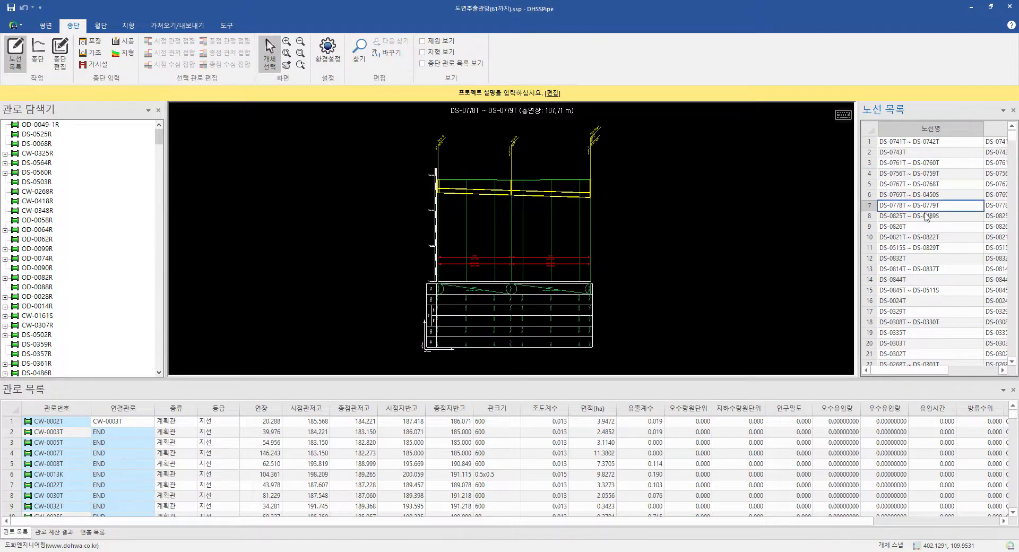
{"action": "left_click", "coordinate": [925, 214]}
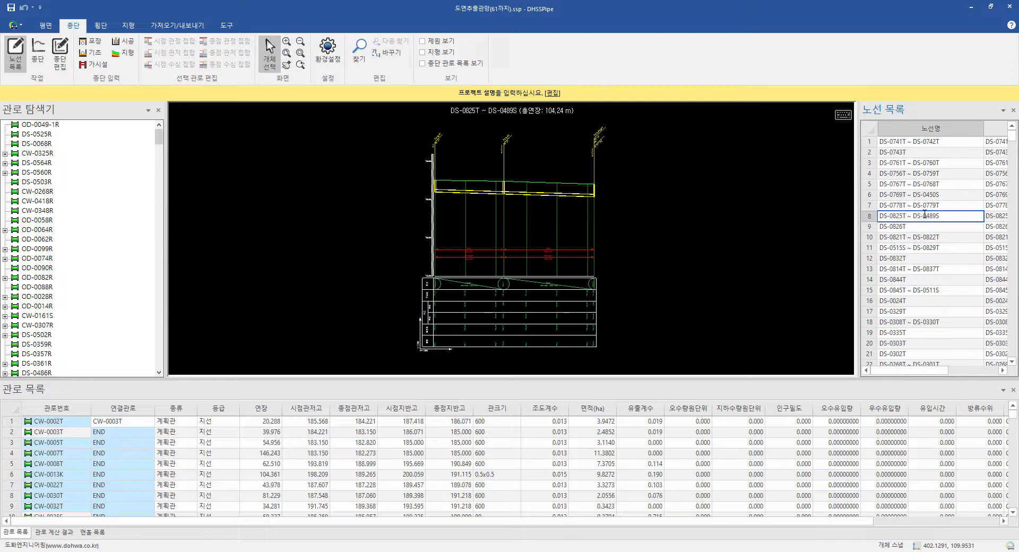
Step: Show the profile data (제원 보기), enter pavement (포장) for 전체 관망 by automatic recognition from data areas, and check pipes DS-0489S and DS-0825T
{"action": "left_click", "coordinate": [443, 42]}
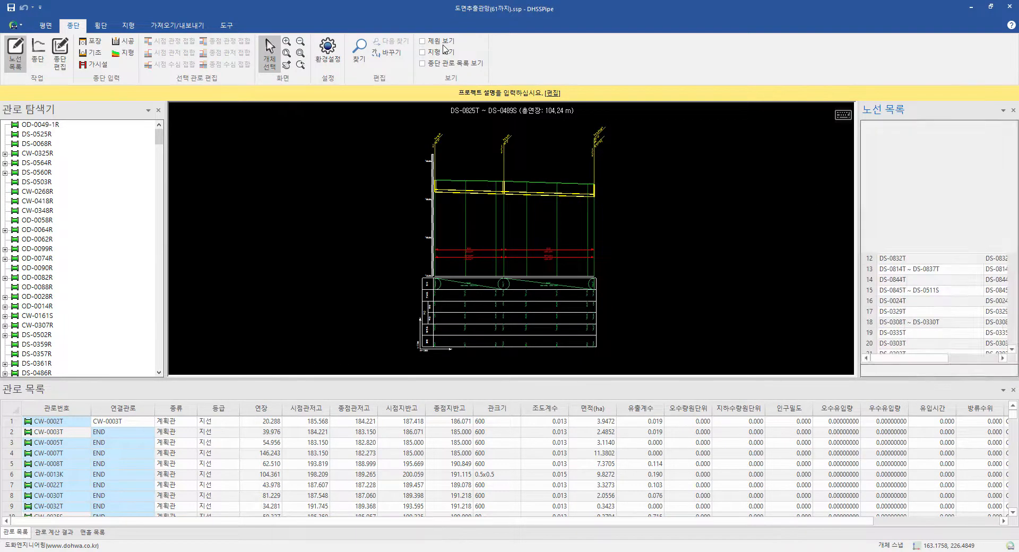
{"action": "left_click", "coordinate": [472, 193]}
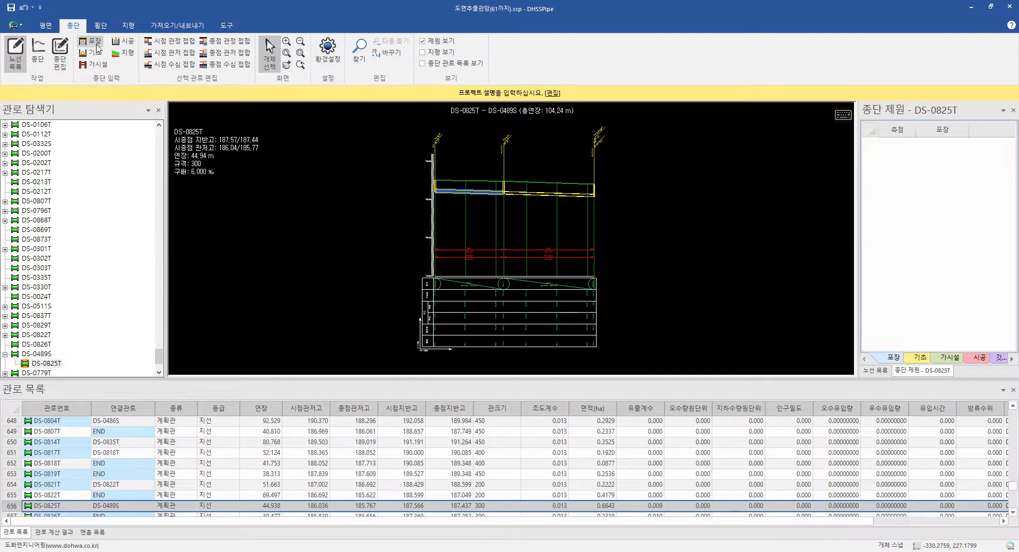
{"action": "left_click", "coordinate": [96, 45]}
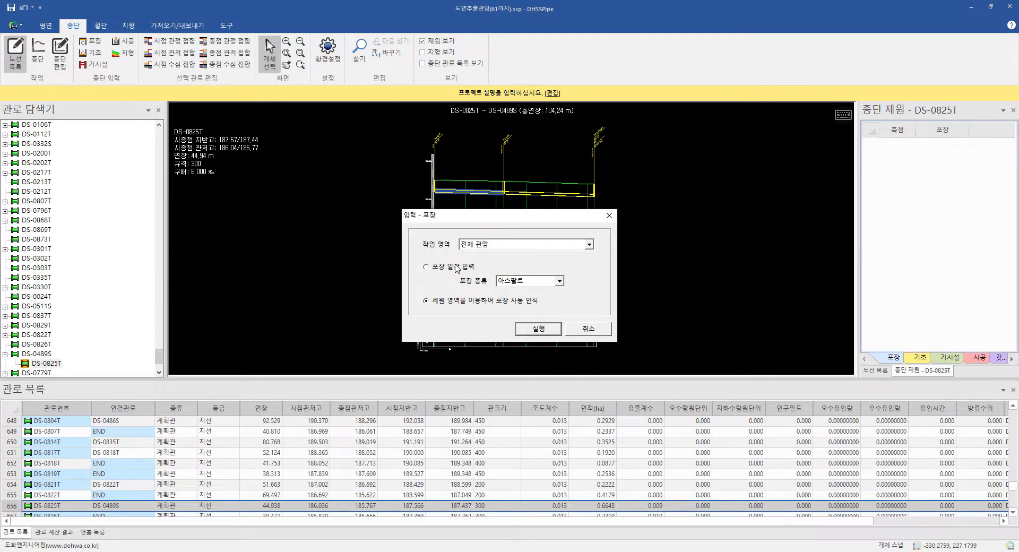
{"action": "left_click", "coordinate": [533, 326]}
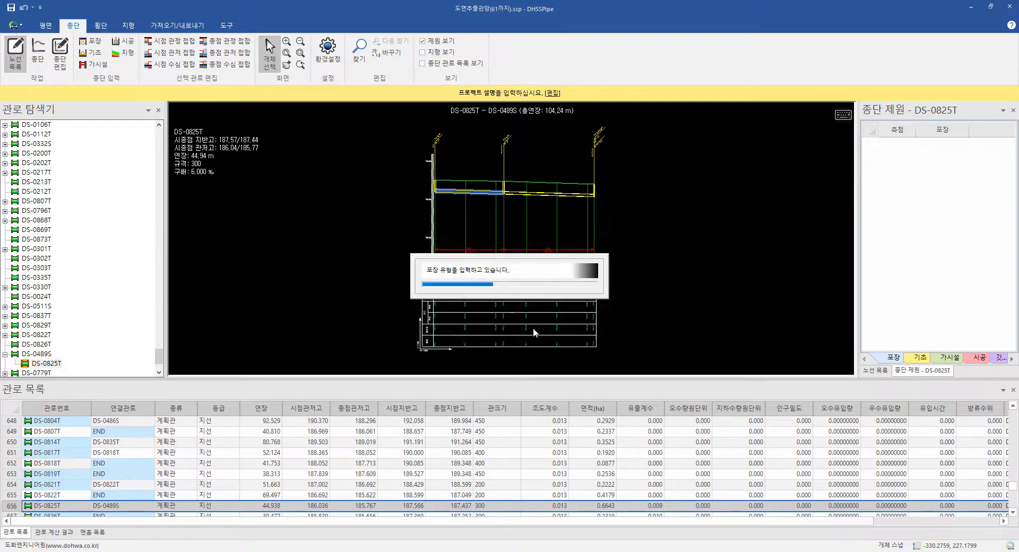
{"action": "left_click", "coordinate": [551, 199]}
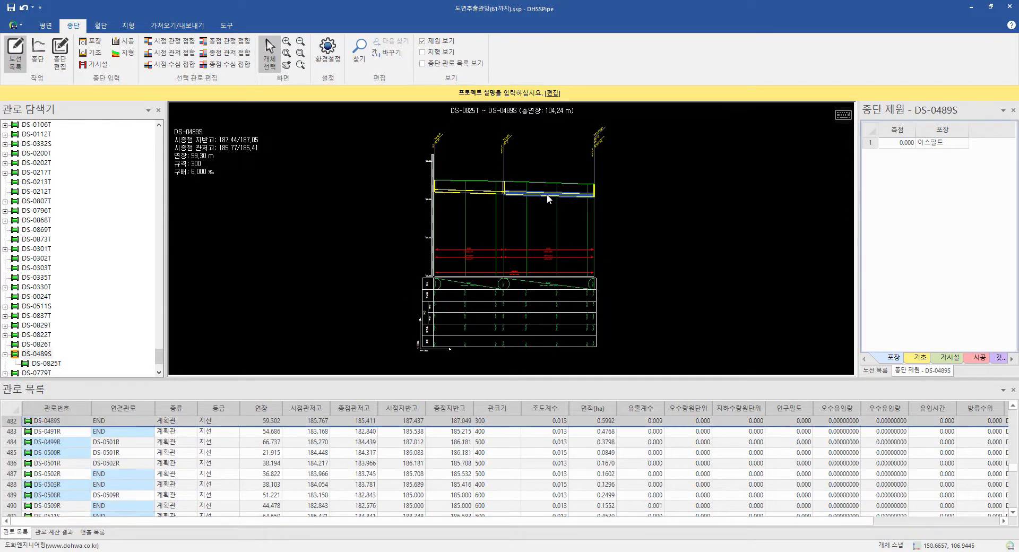
{"action": "left_click", "coordinate": [489, 193]}
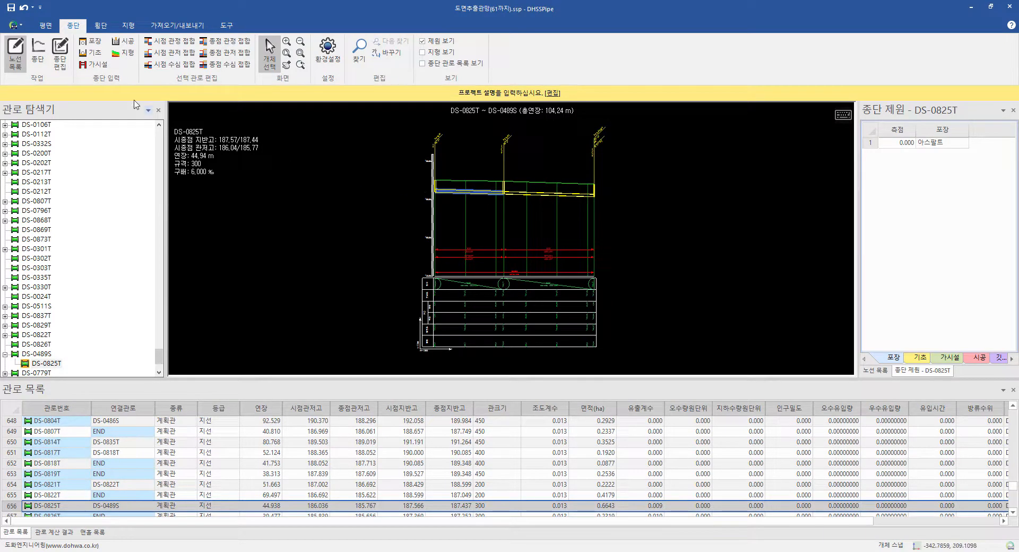
Step: Enter foundations (기초) of 모래+잡석 at 90 for circular pipes and 모래+잡석 for box pipes, and check pipe DS-0825T
{"action": "left_click", "coordinate": [95, 53]}
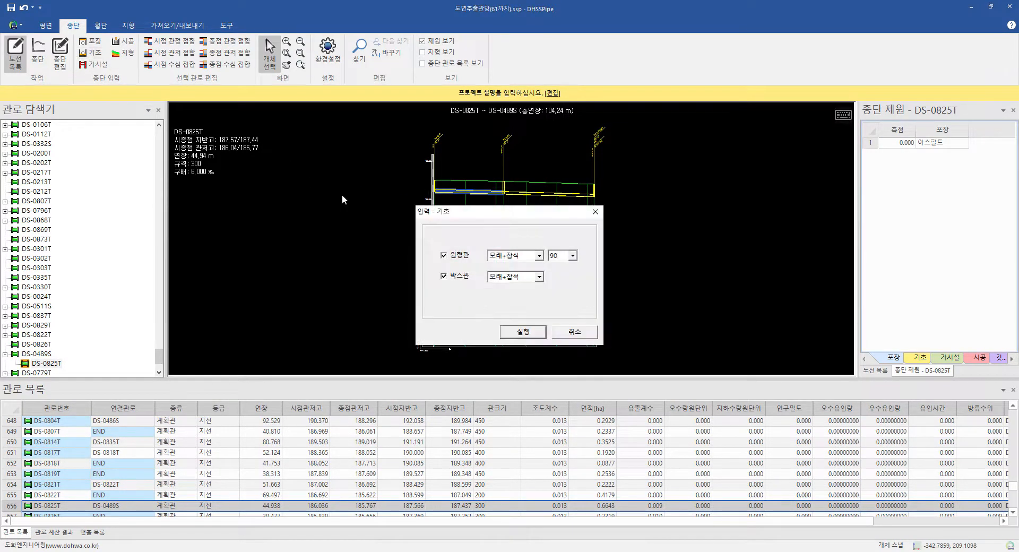
{"action": "left_click", "coordinate": [523, 333]}
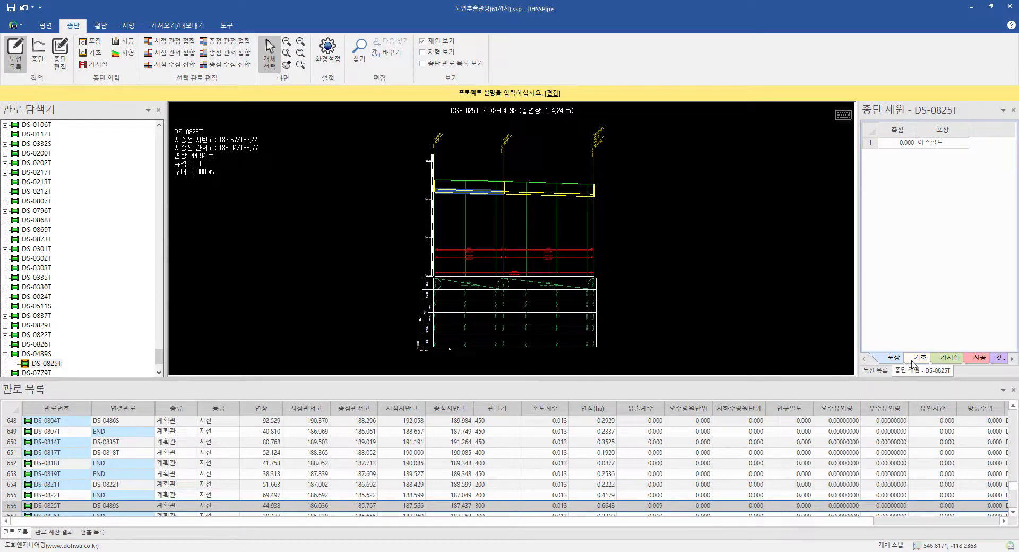
{"action": "left_click", "coordinate": [914, 360]}
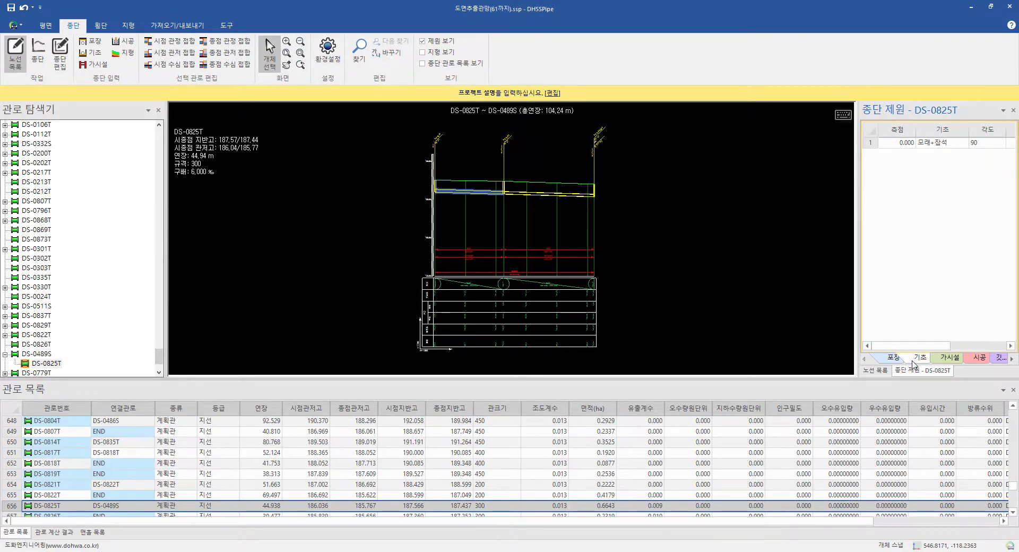
Step: Enter temporary works (가시설) with 간이흙막이 from 2.5 m, H-Pile from 5 m and Sheet Pile from 10 m depth
{"action": "left_click", "coordinate": [949, 357]}
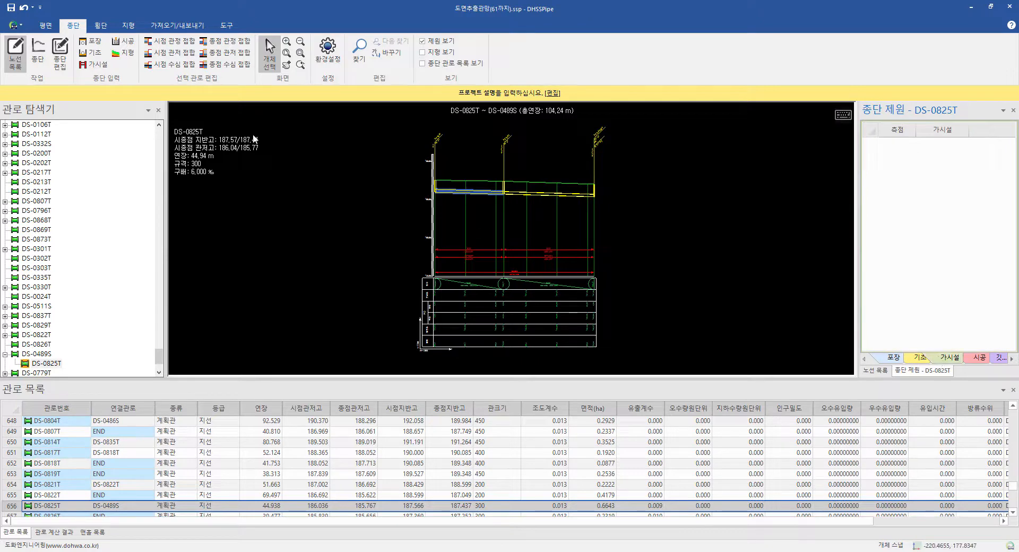
{"action": "left_click", "coordinate": [99, 69]}
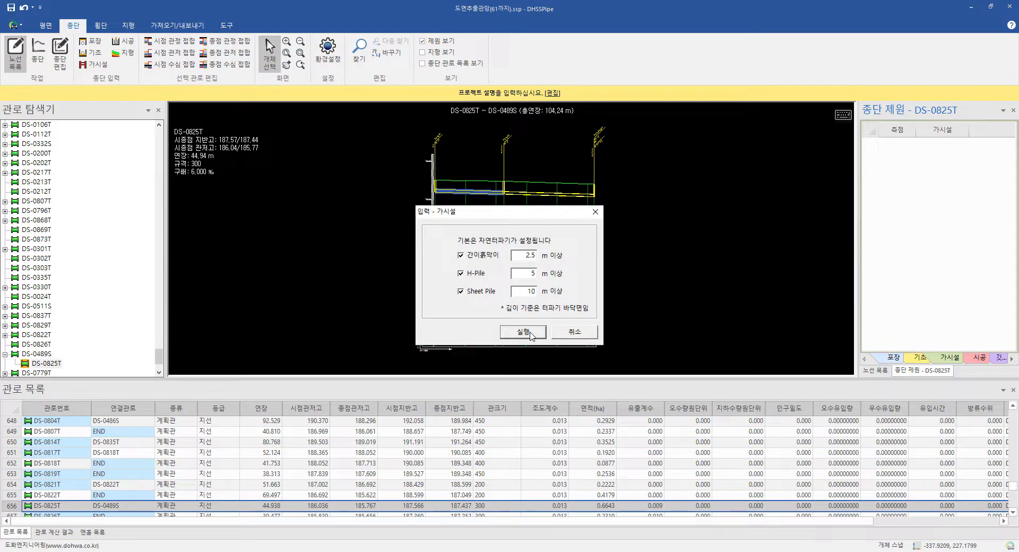
{"action": "left_click", "coordinate": [523, 332]}
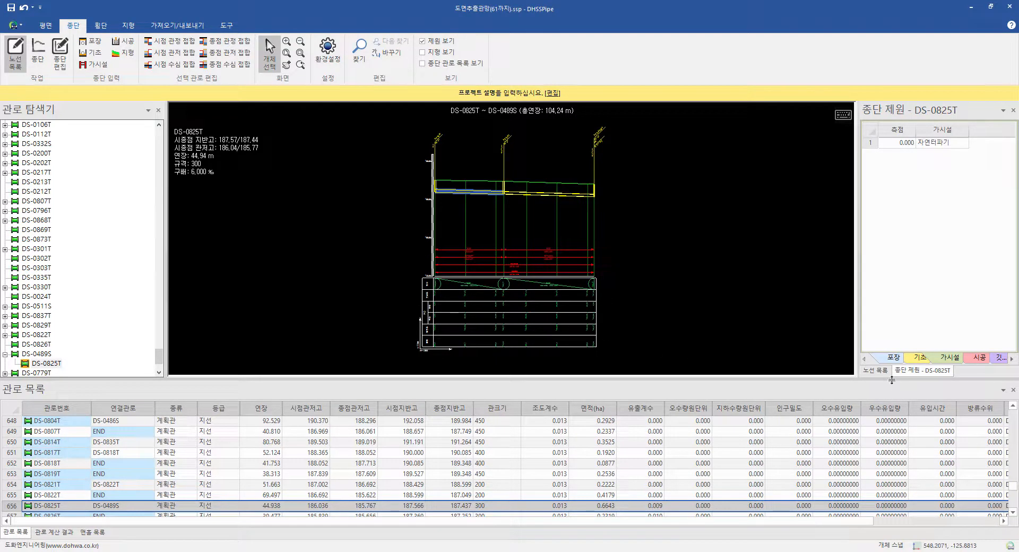
Step: Examine the temporary works (가시설) assigned to pipes DS-0828T and DS-0829T in the profile of route DS-0515S ~ DS-0829T
{"action": "left_click", "coordinate": [880, 371]}
{"action": "left_click", "coordinate": [919, 240]}
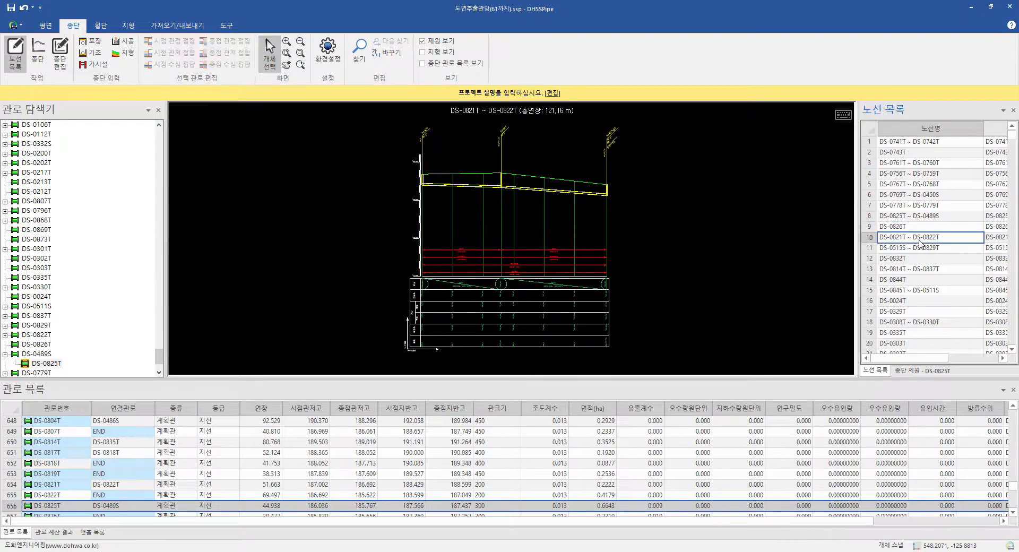
{"action": "left_click", "coordinate": [920, 249]}
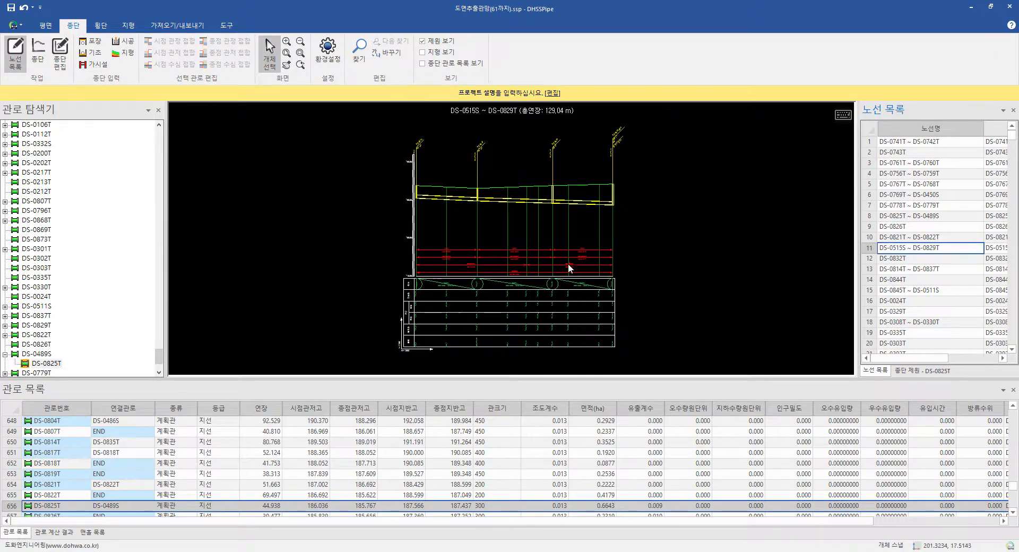
{"action": "scroll", "coordinate": [562, 269], "scroll_direction": "up", "scroll_amount": 2}
{"action": "scroll", "coordinate": [562, 269], "scroll_direction": "up", "scroll_amount": 1}
{"action": "scroll", "coordinate": [562, 270], "scroll_direction": "down", "scroll_amount": 2}
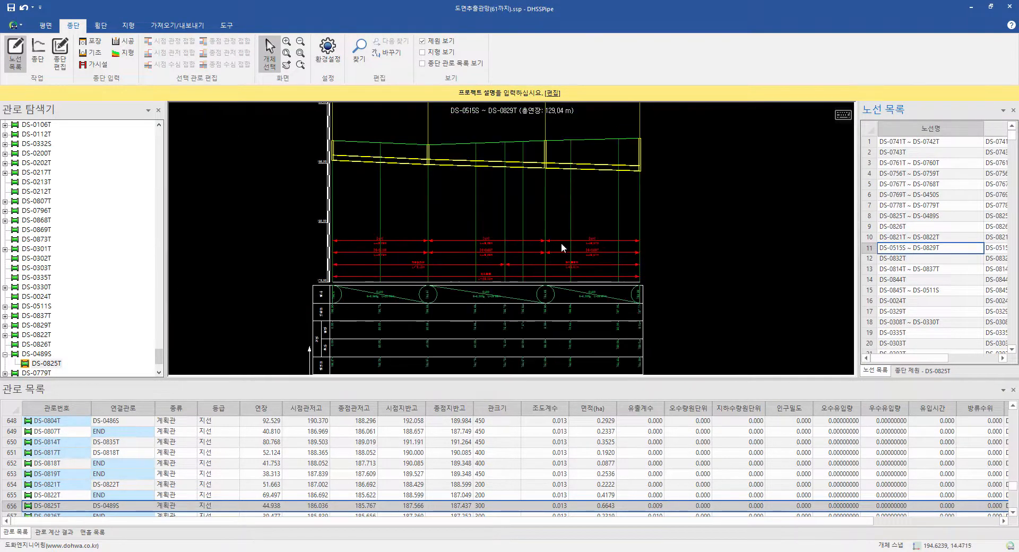
{"action": "left_click", "coordinate": [532, 169]}
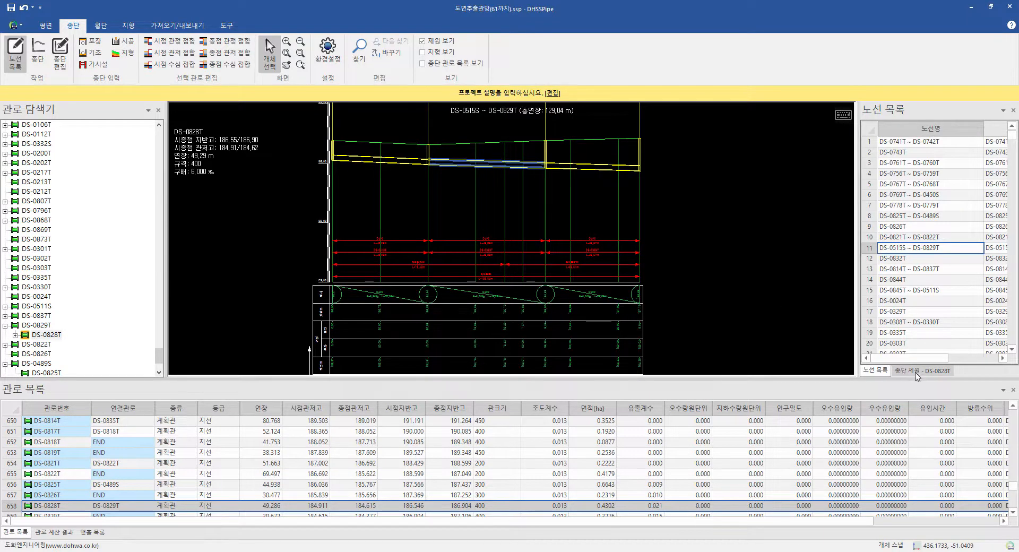
{"action": "left_click", "coordinate": [917, 371]}
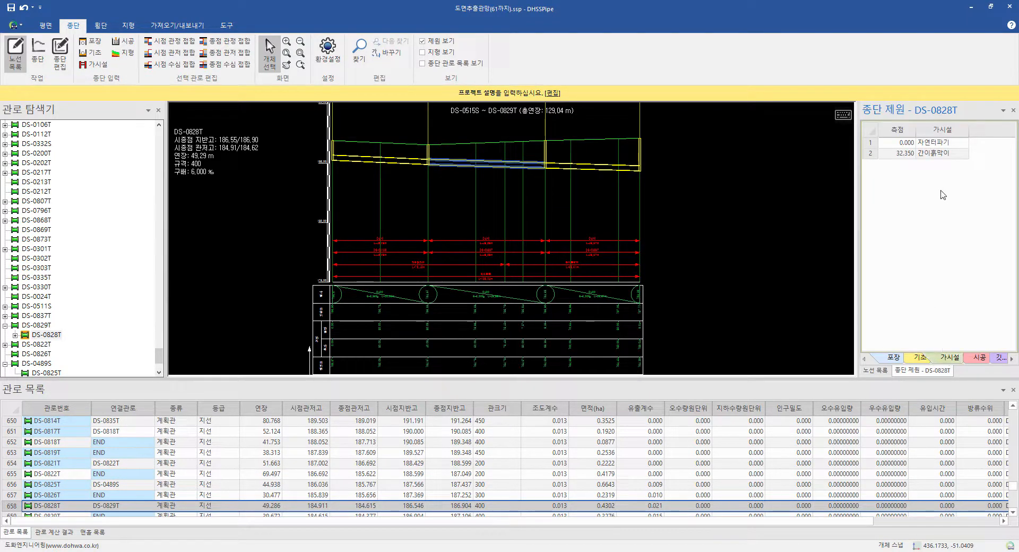
{"action": "left_click", "coordinate": [602, 170]}
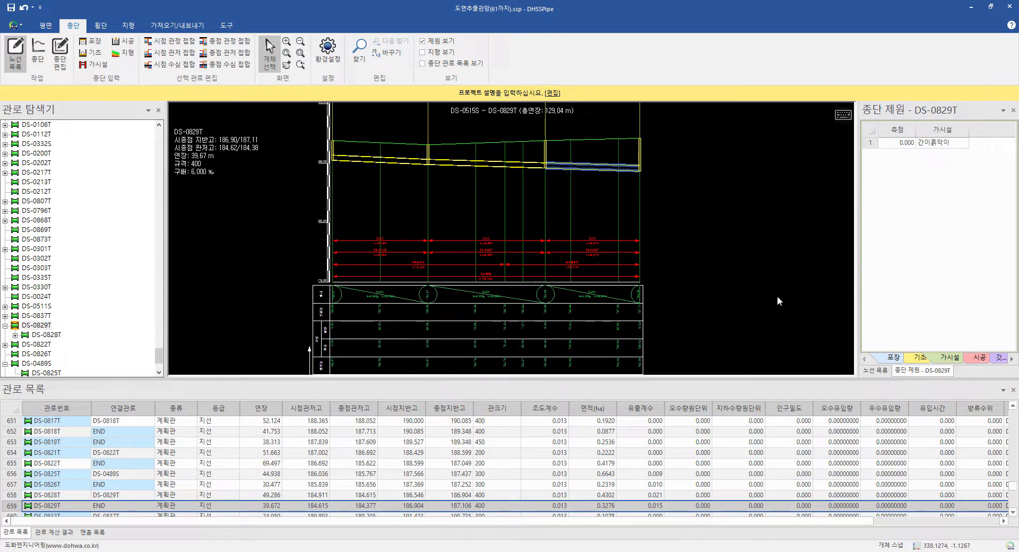
Step: Enter construction methods (시공) with 기계A from 2 m, 기계B from 3.5 m and 기계C from 4.5 m, and check pipes DS-0828T and DS-0515S
{"action": "left_click", "coordinate": [976, 358]}
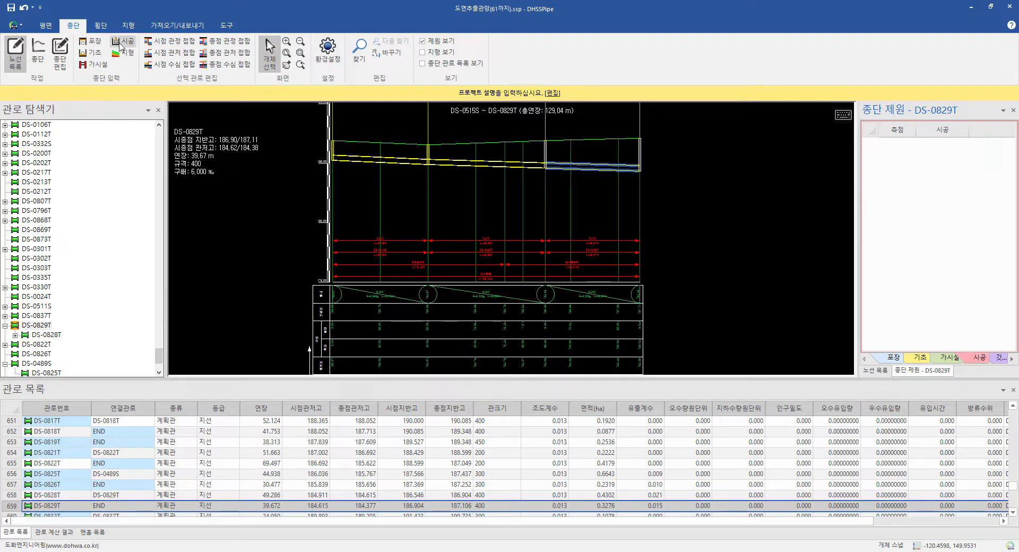
{"action": "left_click", "coordinate": [122, 43]}
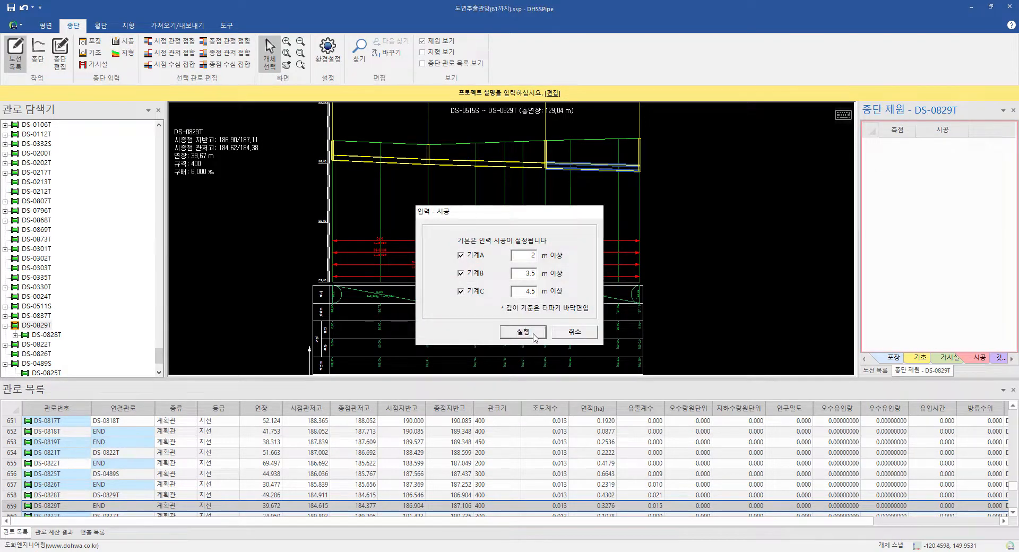
{"action": "left_click", "coordinate": [533, 333]}
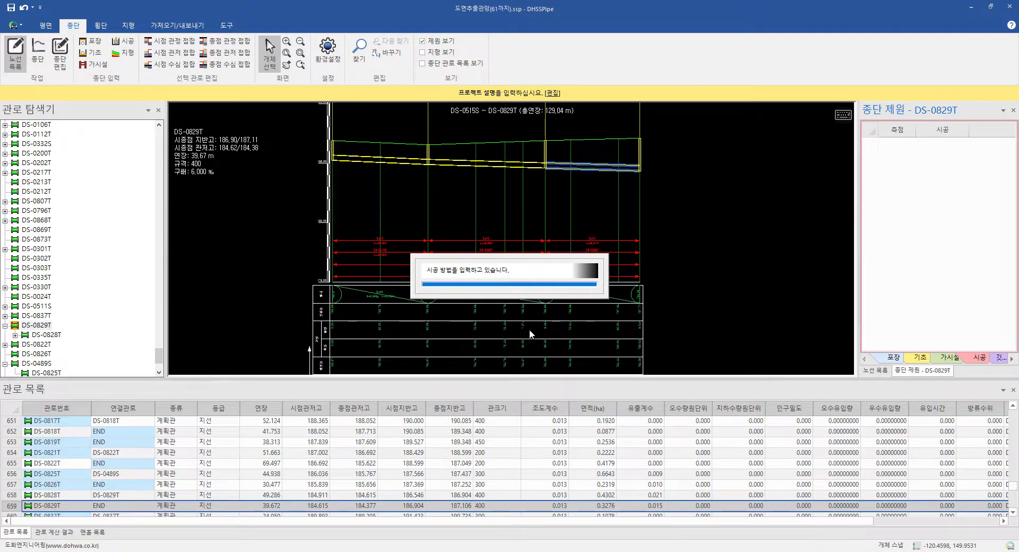
{"action": "left_click", "coordinate": [499, 167]}
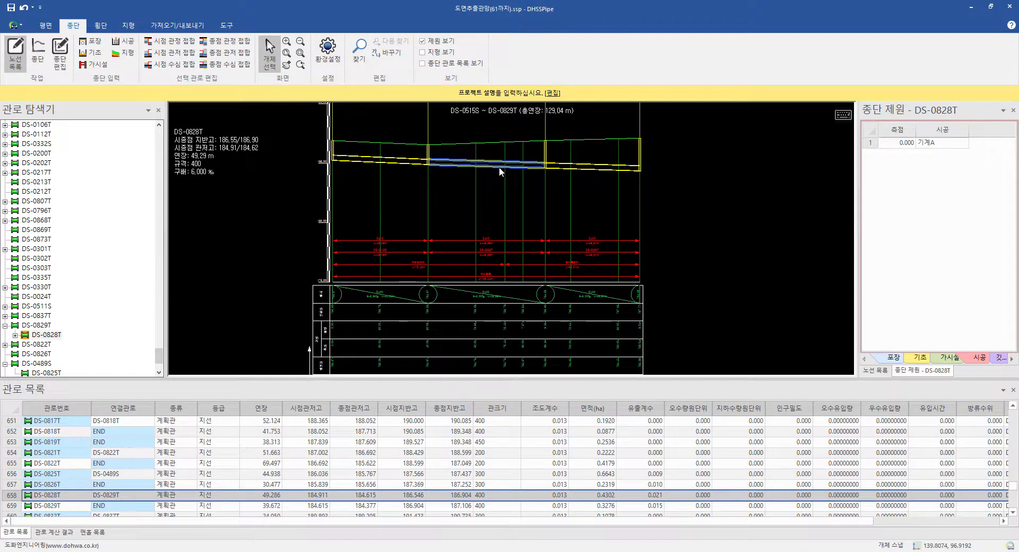
{"action": "left_click", "coordinate": [407, 161]}
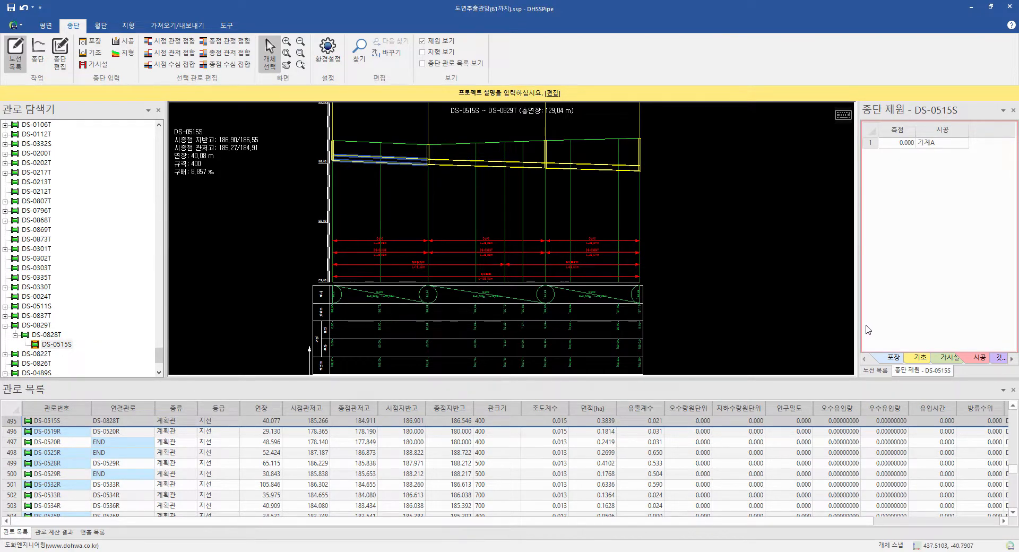
Step: Add a flag (깃발) entry to pipe DS-0515S at station 5 with elevation 180
{"action": "left_click_drag", "start_coordinate": [856, 309], "coordinate": [822, 308]}
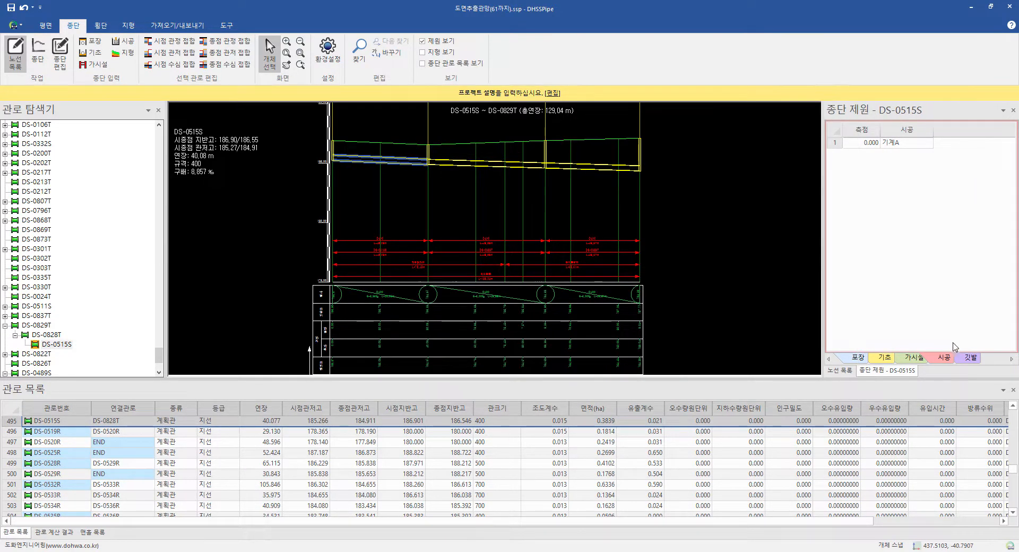
{"action": "left_click", "coordinate": [972, 359]}
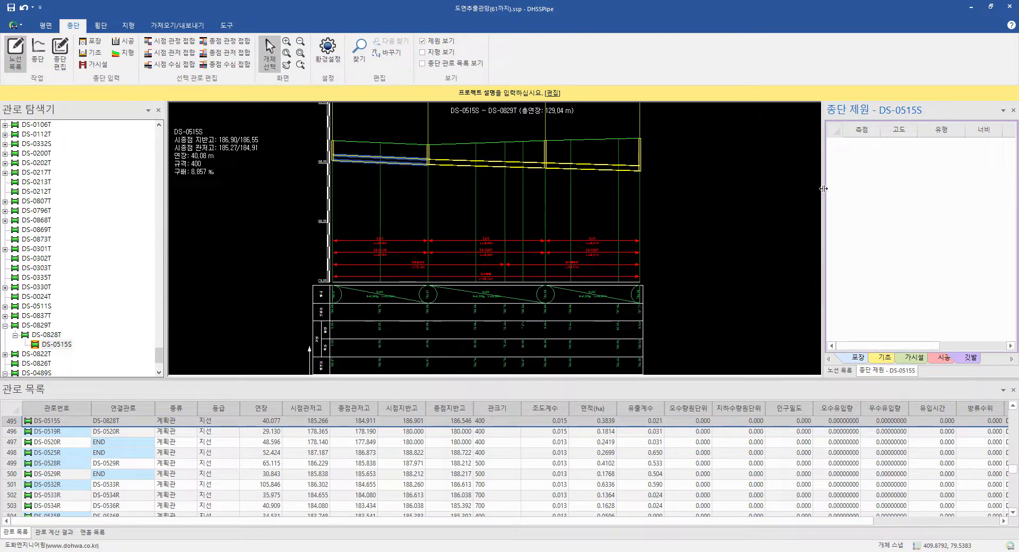
{"action": "left_click_drag", "start_coordinate": [823, 191], "coordinate": [692, 190]}
{"action": "right_click", "coordinate": [779, 165]}
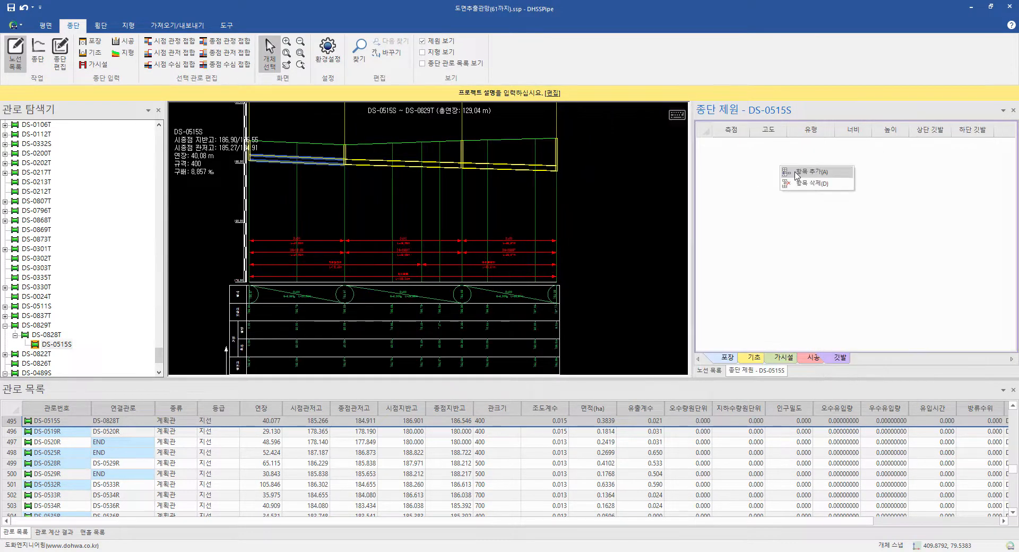
{"action": "left_click", "coordinate": [796, 175]}
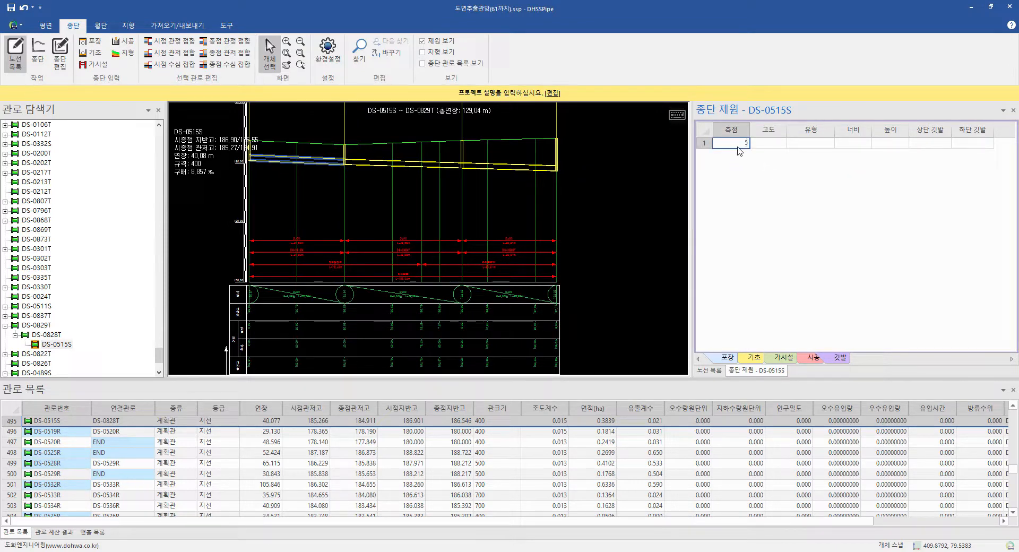
{"action": "type", "text": "5"}
{"action": "key", "text": "Return"}
{"action": "left_click_drag", "start_coordinate": [362, 207], "coordinate": [391, 289]}
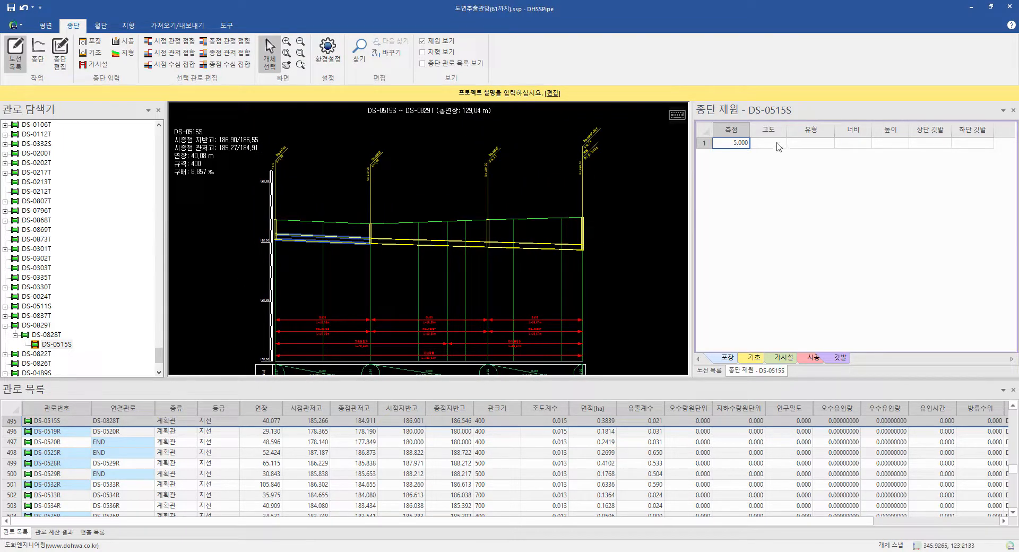
{"action": "scroll", "coordinate": [314, 240], "scroll_direction": "up", "scroll_amount": 2}
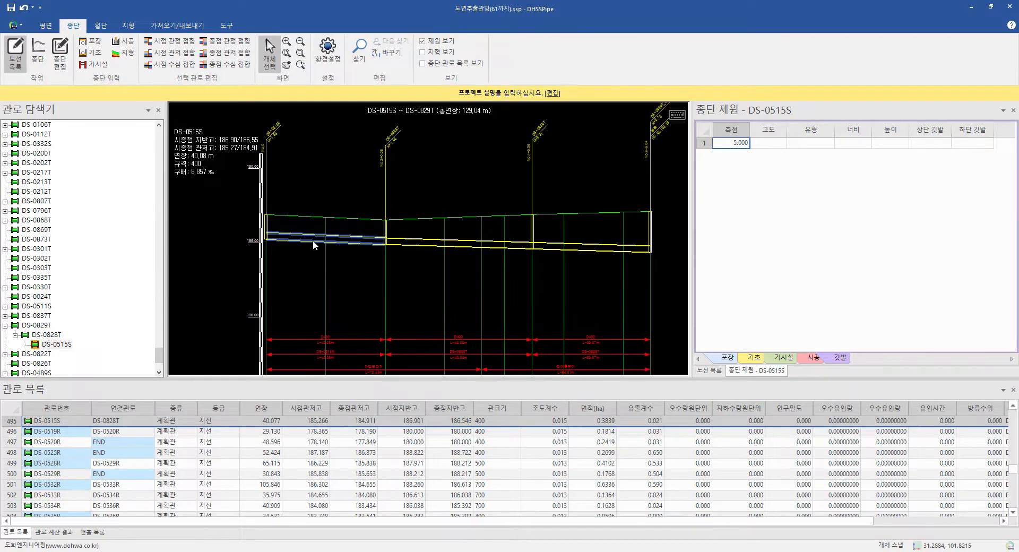
{"action": "left_click", "coordinate": [780, 143]}
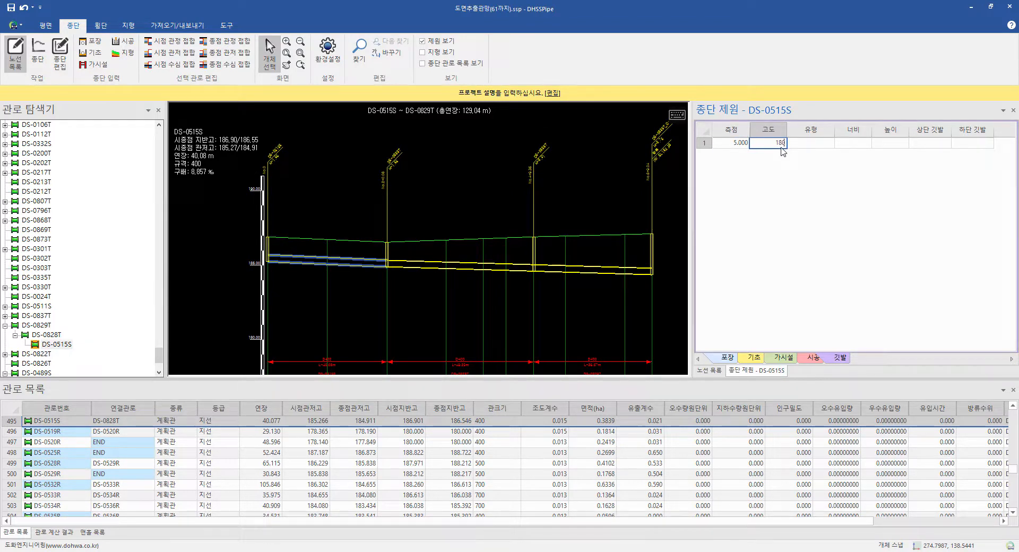
{"action": "key", "text": "Tab"}
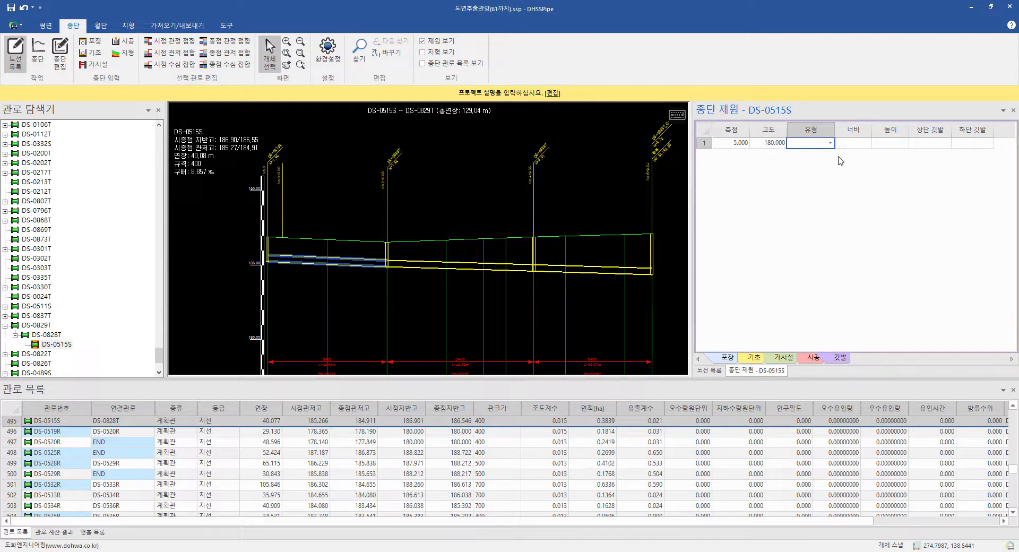
Step: Set the DS-0515S flag's type to 원형관 and width to 0.5, with upper text 깃발 샘플 and lower text 깃발 하단
{"action": "left_click", "coordinate": [830, 143]}
{"action": "left_click", "coordinate": [819, 165]}
{"action": "left_click", "coordinate": [860, 144]}
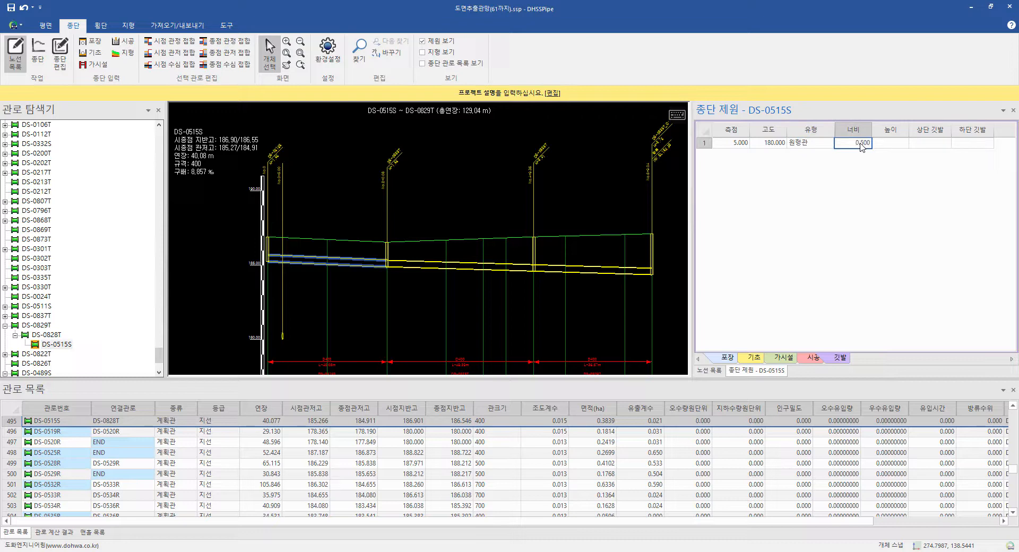
{"action": "key", "text": "Tab"}
{"action": "key", "text": "Tab"}
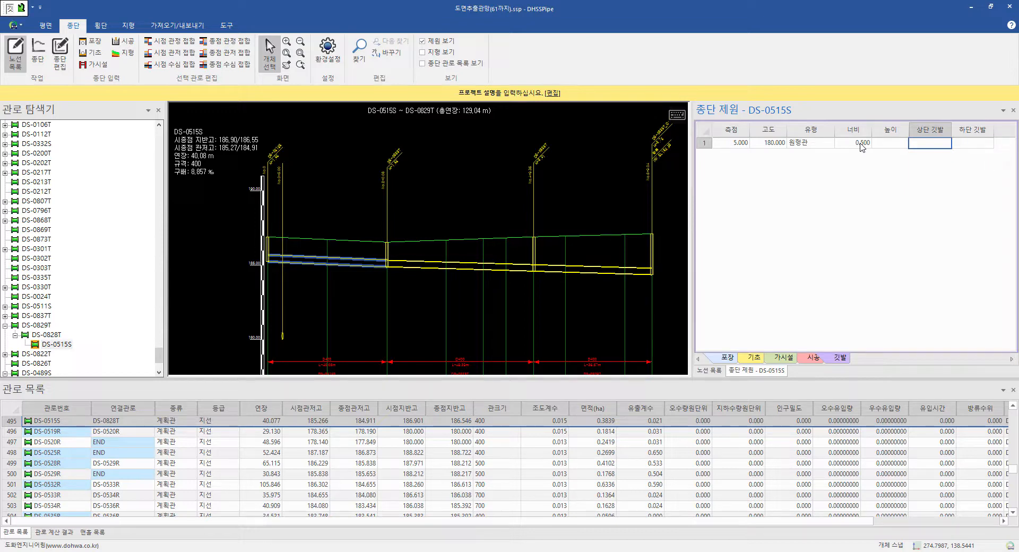
{"action": "type", "text": "깃발 샘플"}
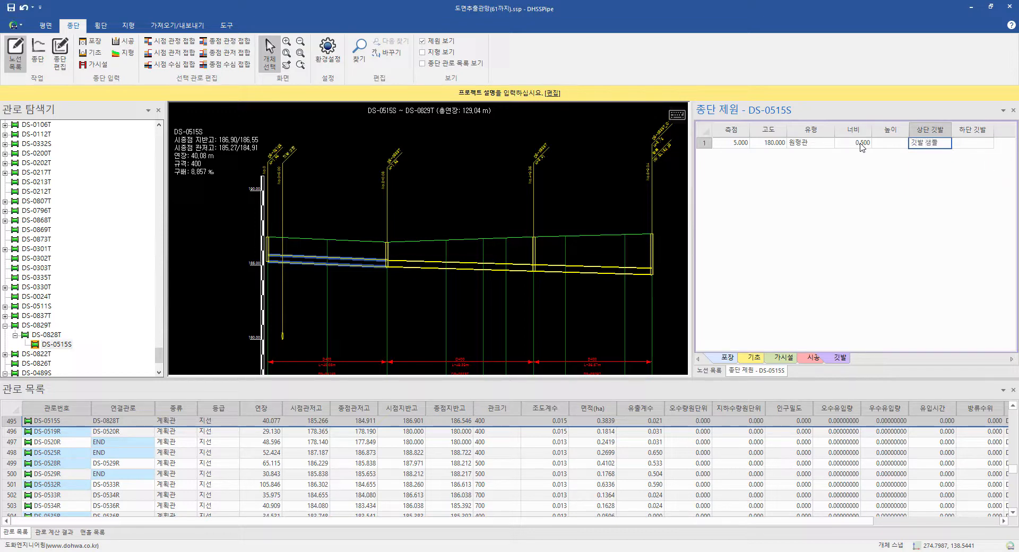
{"action": "left_click", "coordinate": [965, 147]}
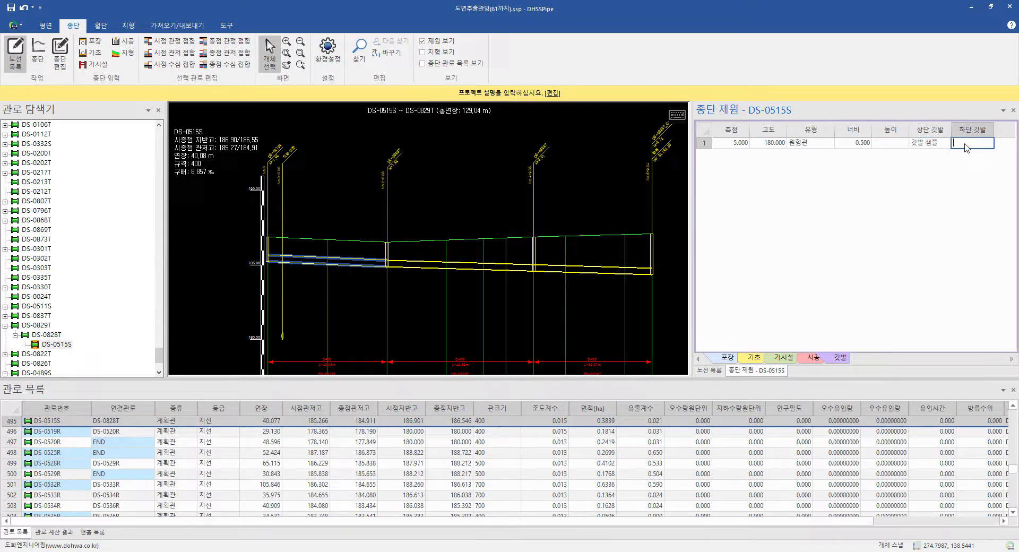
{"action": "type", "text": "깃발 하ㄷ"}
{"action": "scroll", "coordinate": [288, 163], "scroll_direction": "up", "scroll_amount": 2}
{"action": "scroll", "coordinate": [288, 163], "scroll_direction": "up", "scroll_amount": 1}
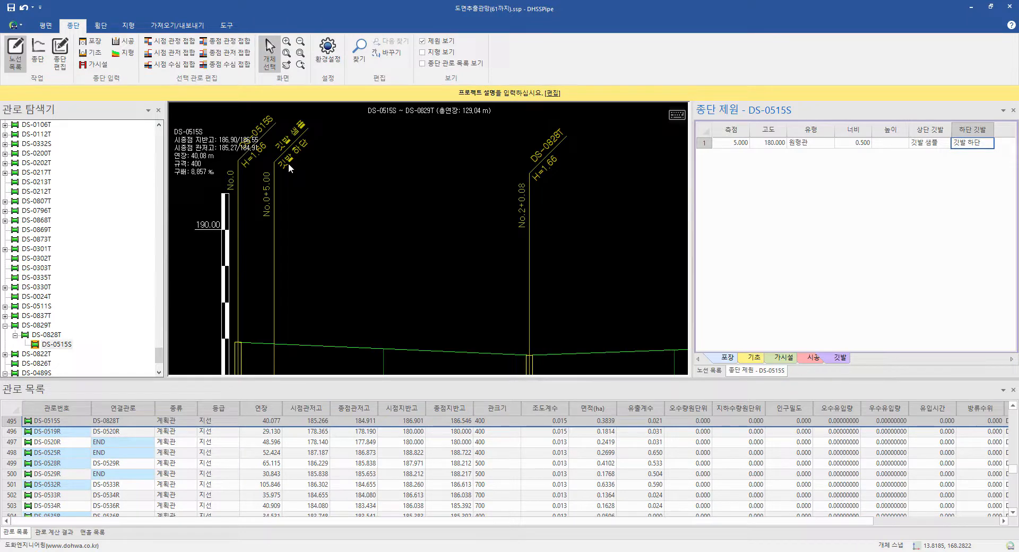
{"action": "scroll", "coordinate": [288, 164], "scroll_direction": "down", "scroll_amount": 5}
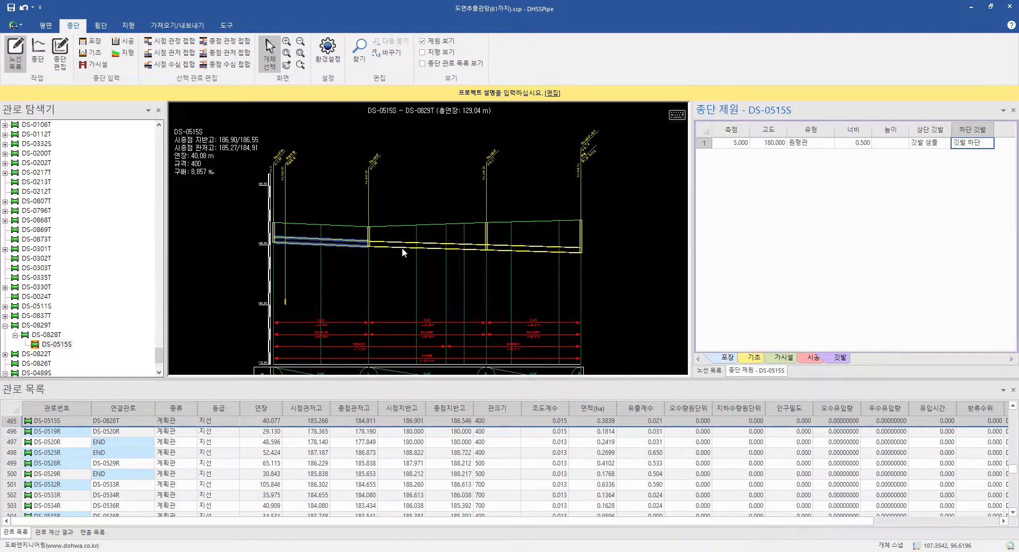
Step: Add a 박스관 flag to pipe DS-0828T at station 5, elevation 185, width and height 0.5, with upper text 박스관
{"action": "left_click", "coordinate": [402, 247]}
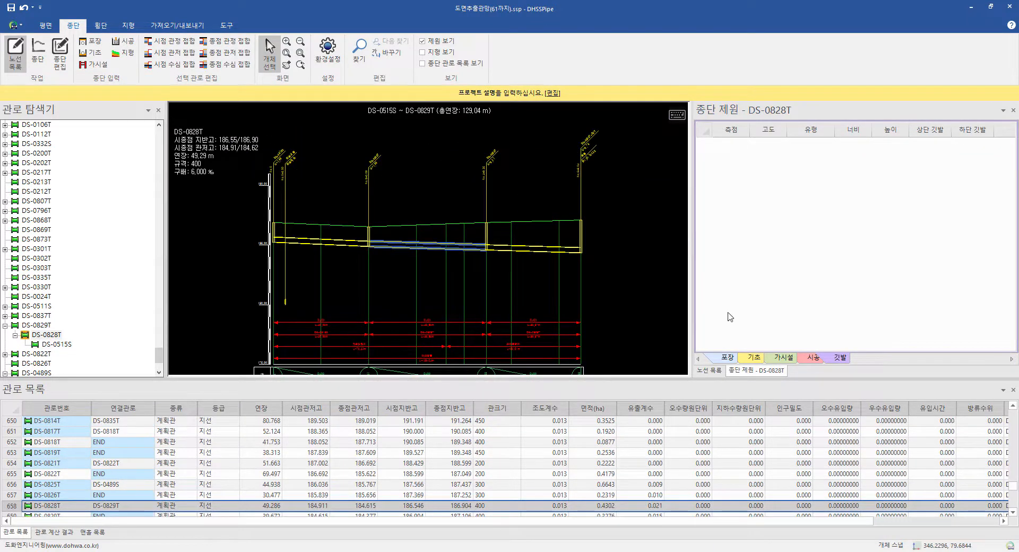
{"action": "right_click", "coordinate": [740, 230]}
{"action": "left_click", "coordinate": [763, 237]}
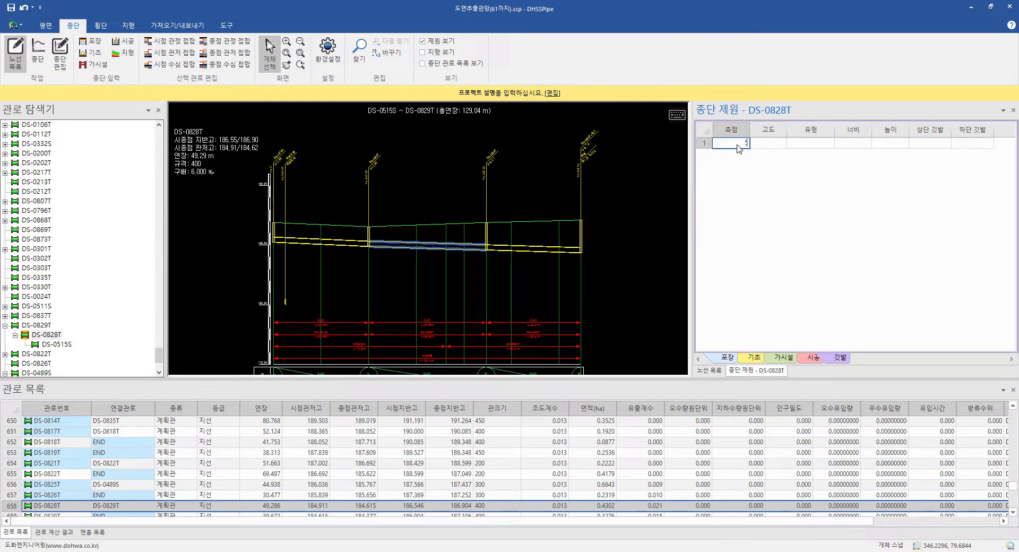
{"action": "key", "text": "Tab"}
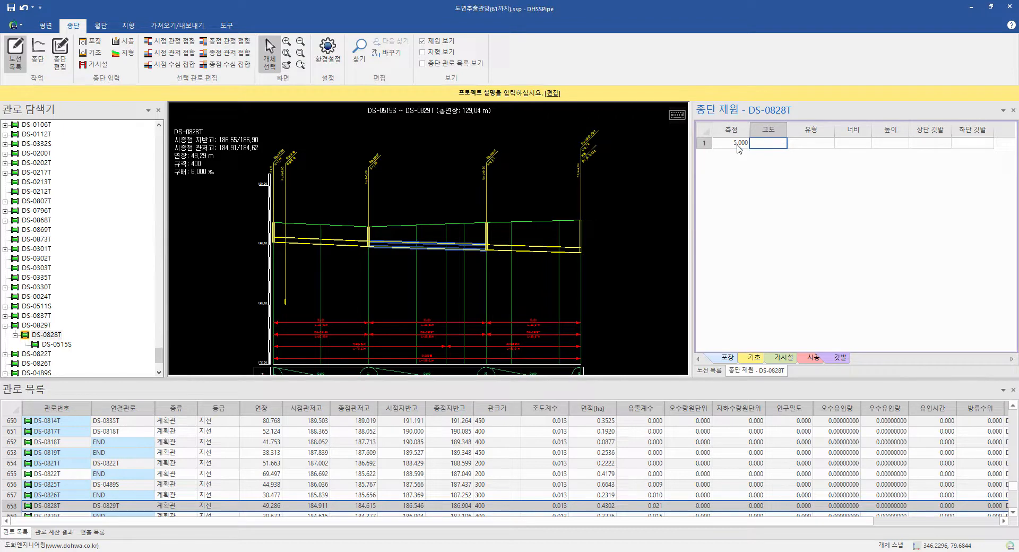
{"action": "key", "text": "Return"}
{"action": "left_click", "coordinate": [830, 145]}
{"action": "left_click", "coordinate": [937, 144]}
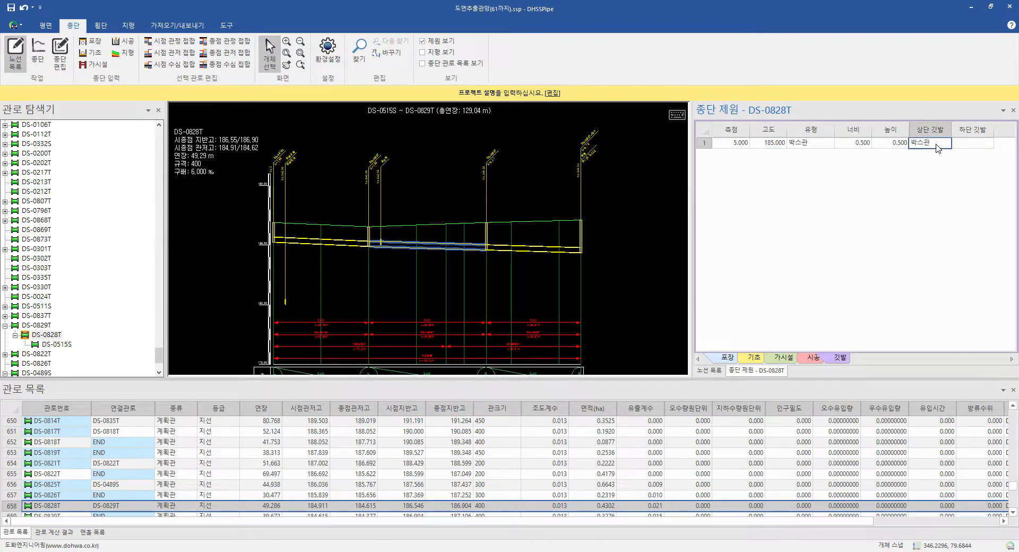
Step: Set the elevation of the 박스관 flag on pipe DS-0828T to 182
{"action": "left_click", "coordinate": [770, 145]}
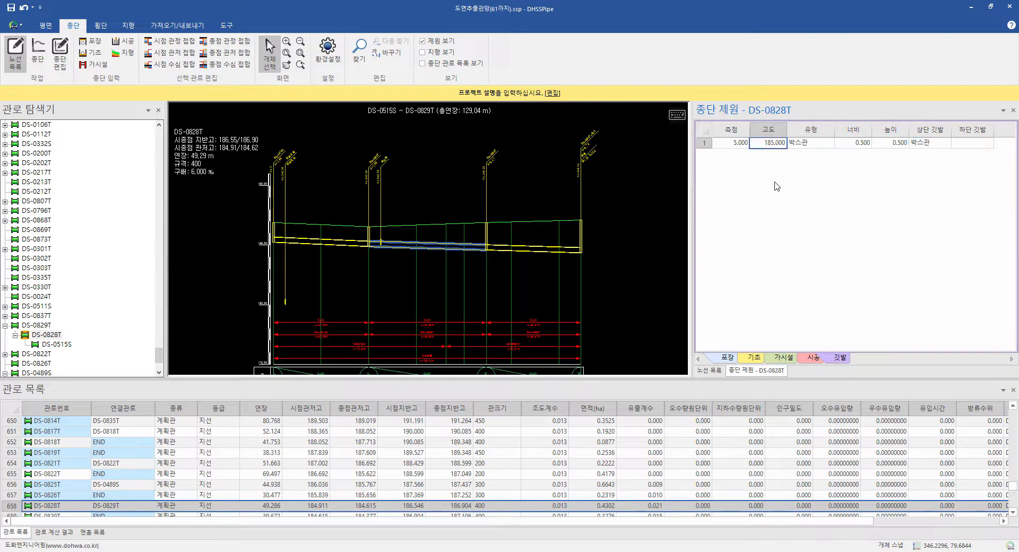
{"action": "type", "text": "182"}
{"action": "key", "text": "Return"}
Step: Add a second flag entry to pipe DS-0828T at station 10 with elevation 182
{"action": "right_click", "coordinate": [749, 205]}
{"action": "left_click", "coordinate": [780, 210]}
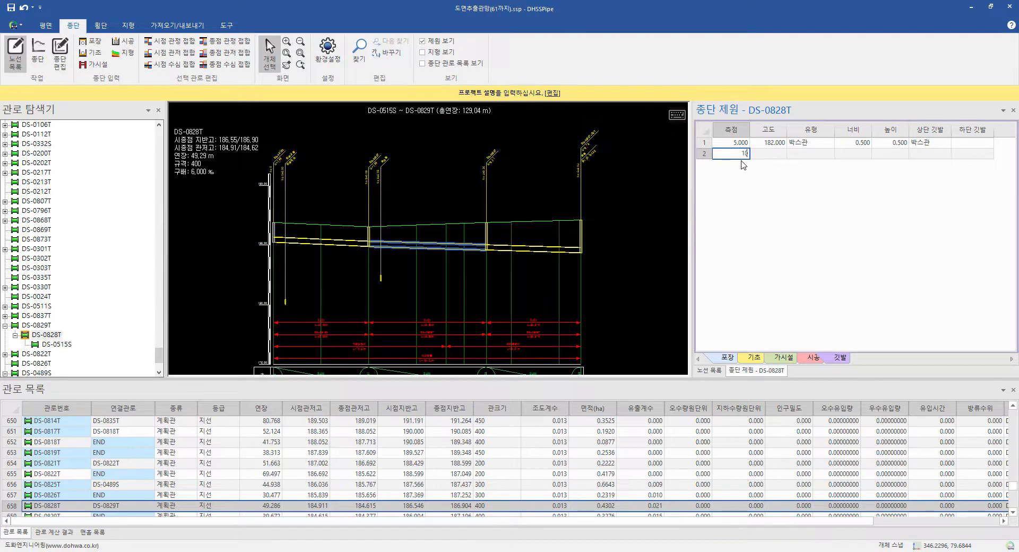
{"action": "left_click", "coordinate": [775, 155]}
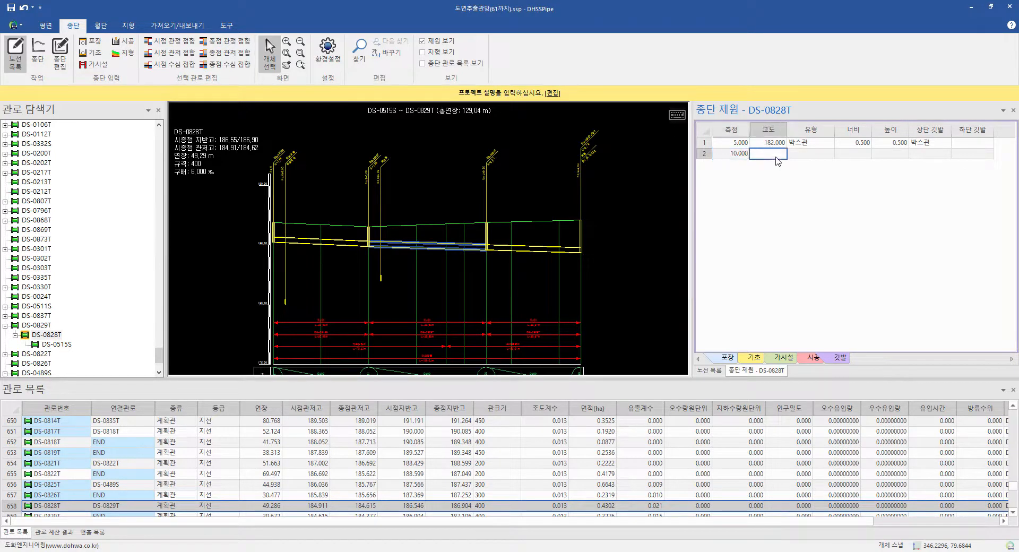
{"action": "type", "text": "182"}
{"action": "key", "text": "Return"}
Step: Set the second DS-0828T flag's type to INV_원형관, its width to 0.5 and its upper text to INV 원형관, and check it in the profile
{"action": "left_click", "coordinate": [828, 155]}
{"action": "left_click", "coordinate": [830, 154]}
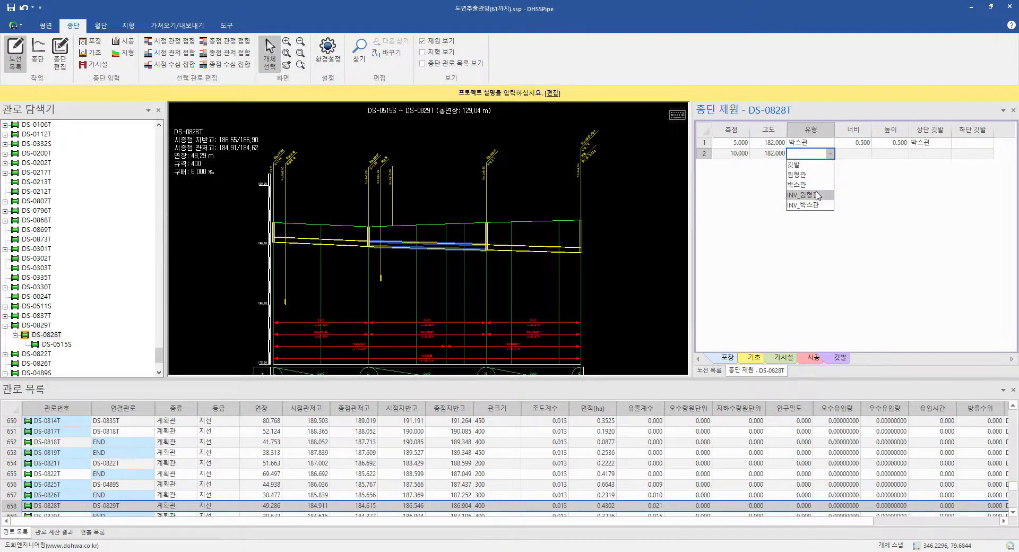
{"action": "left_click", "coordinate": [818, 195]}
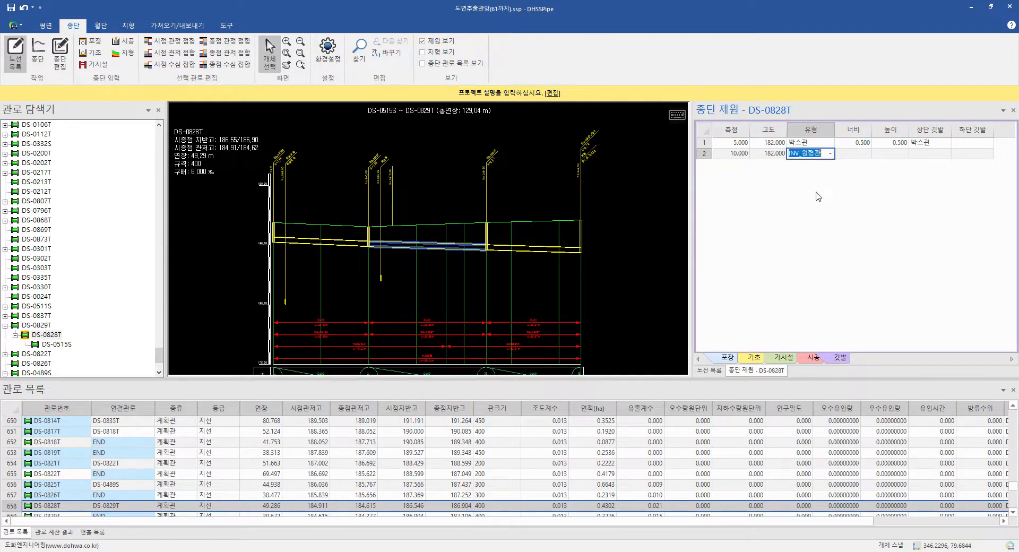
{"action": "left_click", "coordinate": [861, 154]}
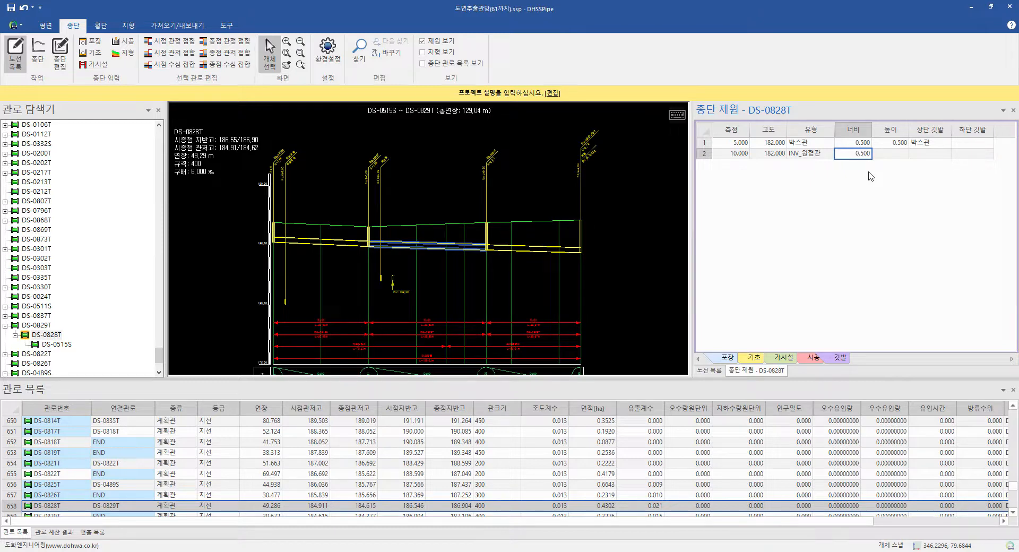
{"action": "left_click", "coordinate": [930, 153]}
{"action": "scroll", "coordinate": [391, 289], "scroll_direction": "up", "scroll_amount": 2}
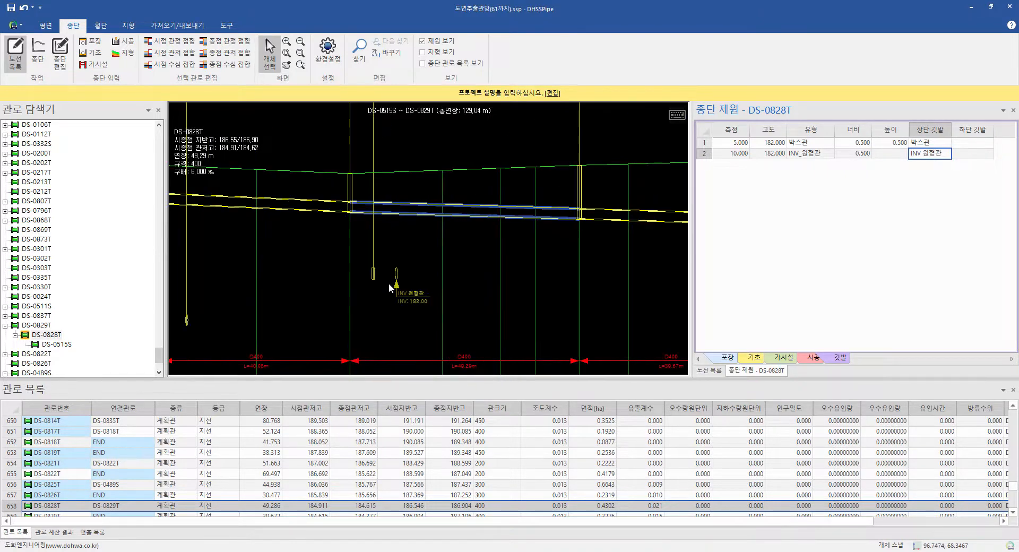
{"action": "mouse_move", "coordinate": [391, 288]}
{"action": "left_mouse_down"}
{"action": "mouse_move", "coordinate": [456, 254]}
{"action": "mouse_move", "coordinate": [452, 267]}
{"action": "left_mouse_up"}
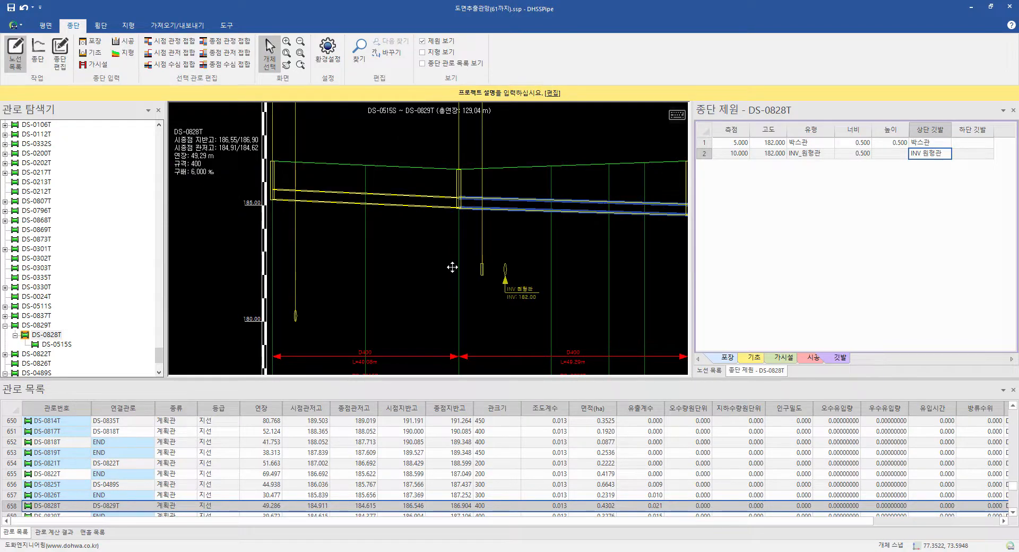
Step: Reset the profile table to its default rows in the longitudinal design table options, apply it and check the profile's table
{"action": "scroll", "coordinate": [392, 306], "scroll_direction": "down", "scroll_amount": 3}
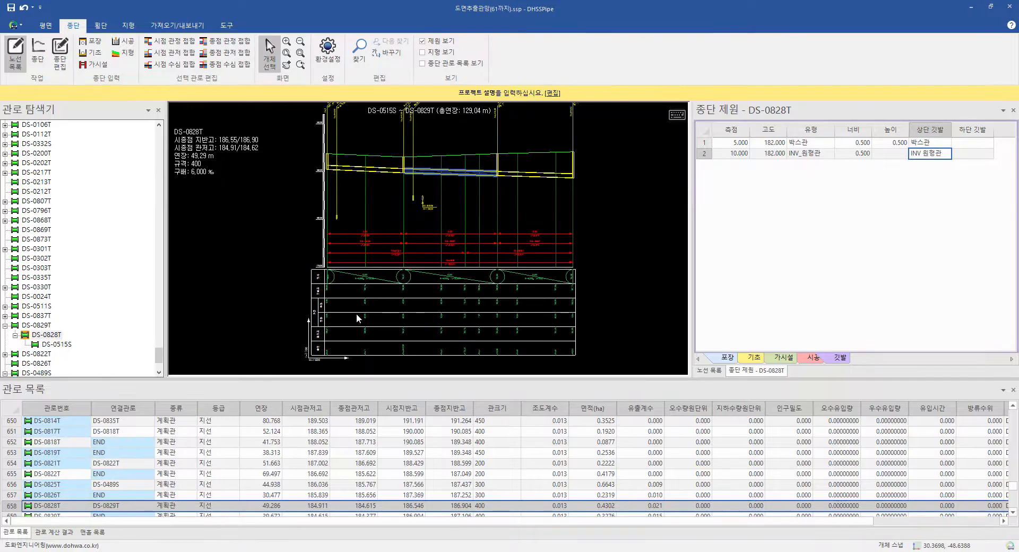
{"action": "scroll", "coordinate": [355, 313], "scroll_direction": "up", "scroll_amount": 2}
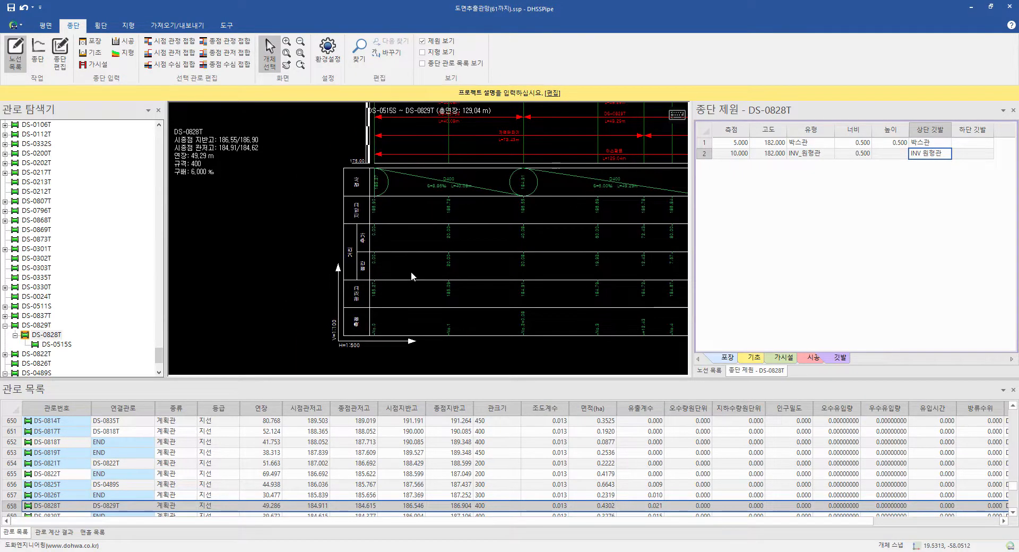
{"action": "left_click", "coordinate": [331, 62]}
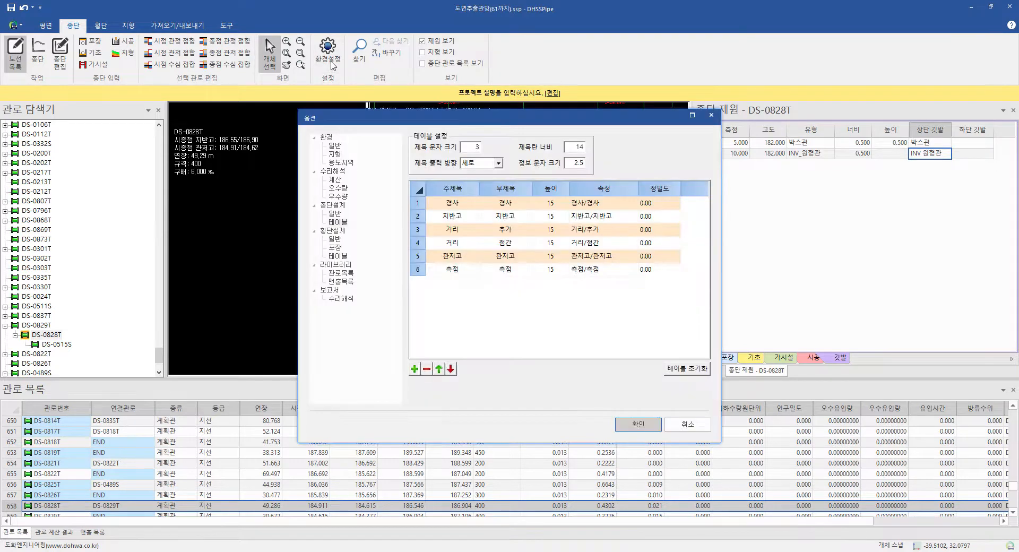
{"action": "left_click", "coordinate": [338, 222]}
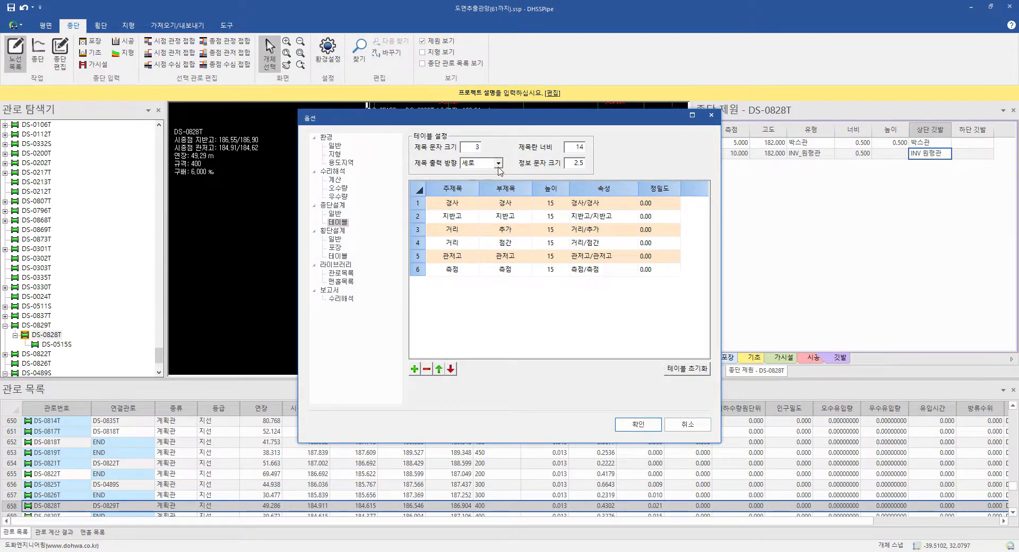
{"action": "left_click", "coordinate": [499, 164]}
{"action": "left_click", "coordinate": [499, 168]}
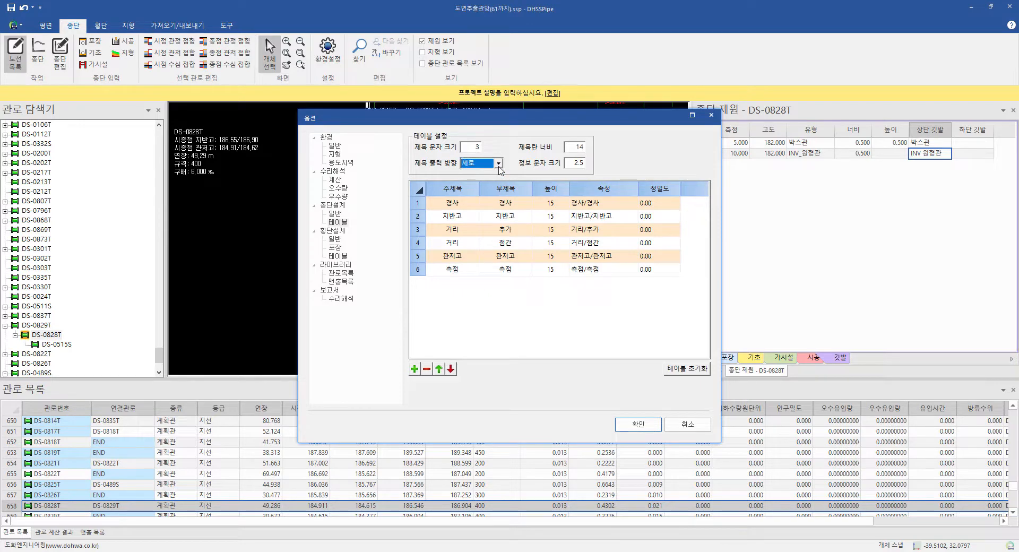
{"action": "left_click", "coordinate": [681, 373]}
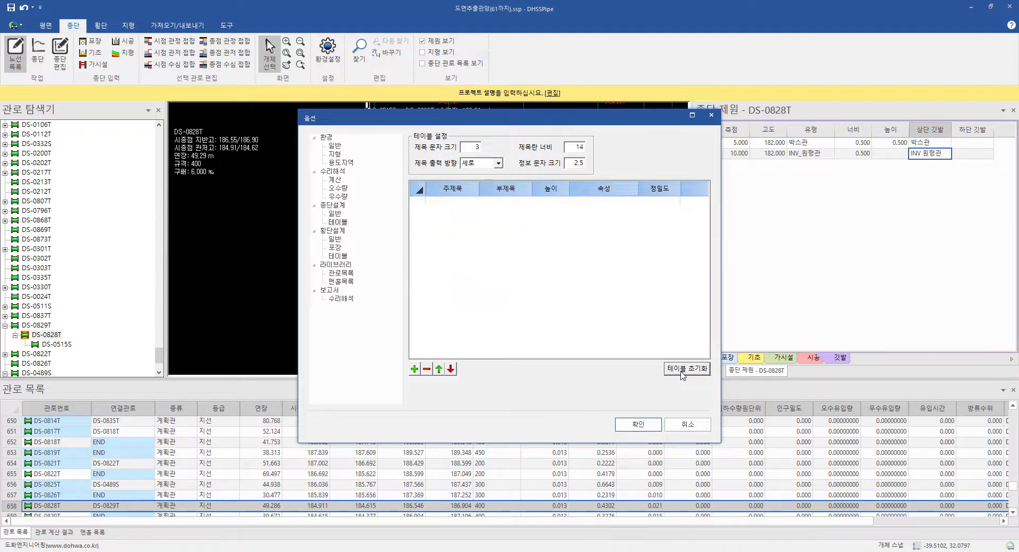
{"action": "left_click", "coordinate": [651, 423]}
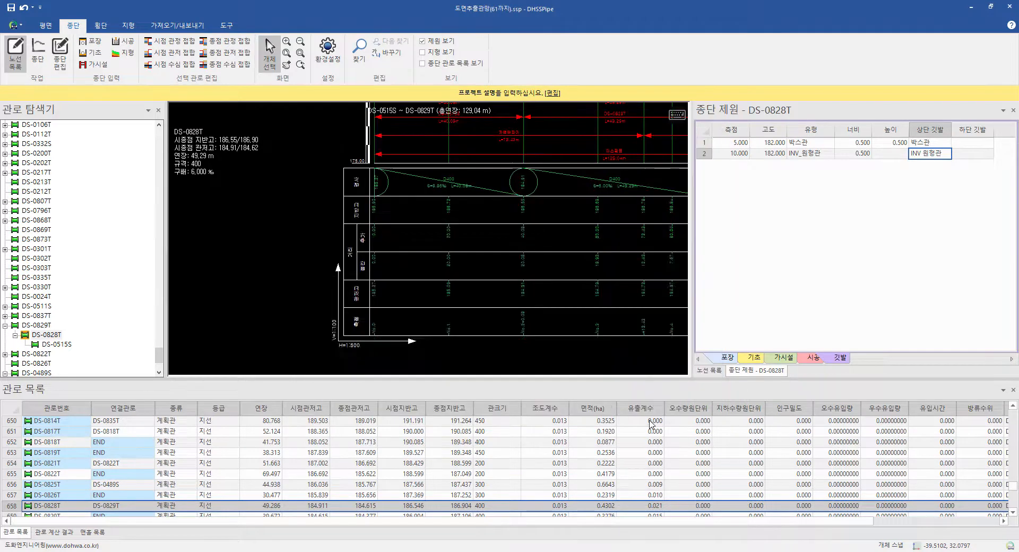
{"action": "scroll", "coordinate": [546, 244], "scroll_direction": "down", "scroll_amount": 5}
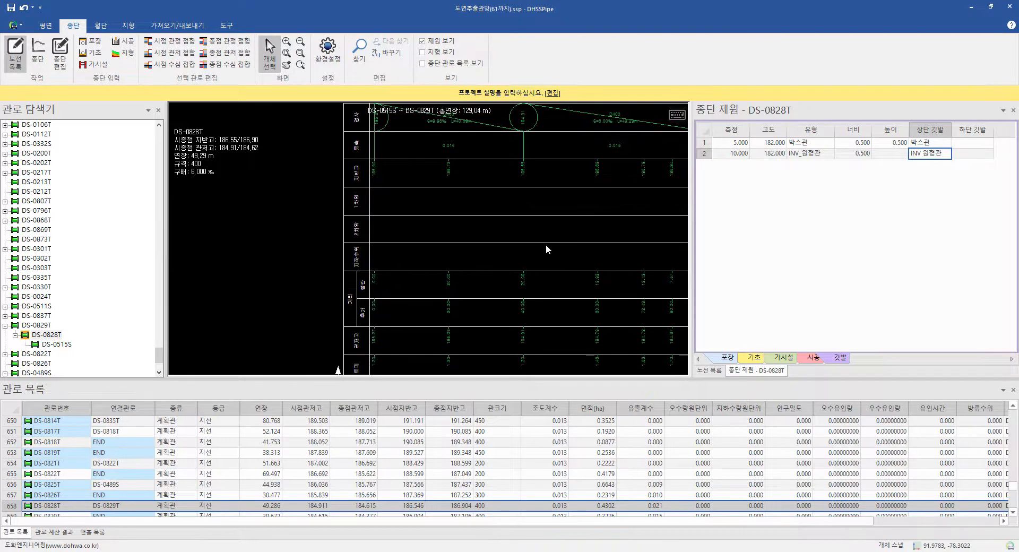
{"action": "left_click_drag", "start_coordinate": [472, 233], "coordinate": [447, 233]}
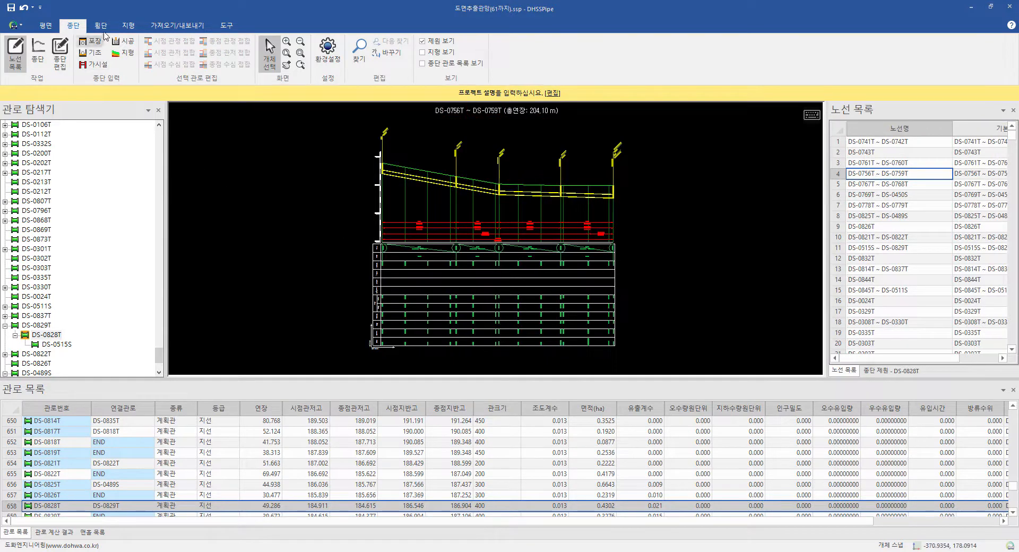
Step: Open the cross-section drawings and browse the routes from DS-0756T ~ DS-0759T to DS-0515S ~ DS-0829T
{"action": "left_click", "coordinate": [101, 24]}
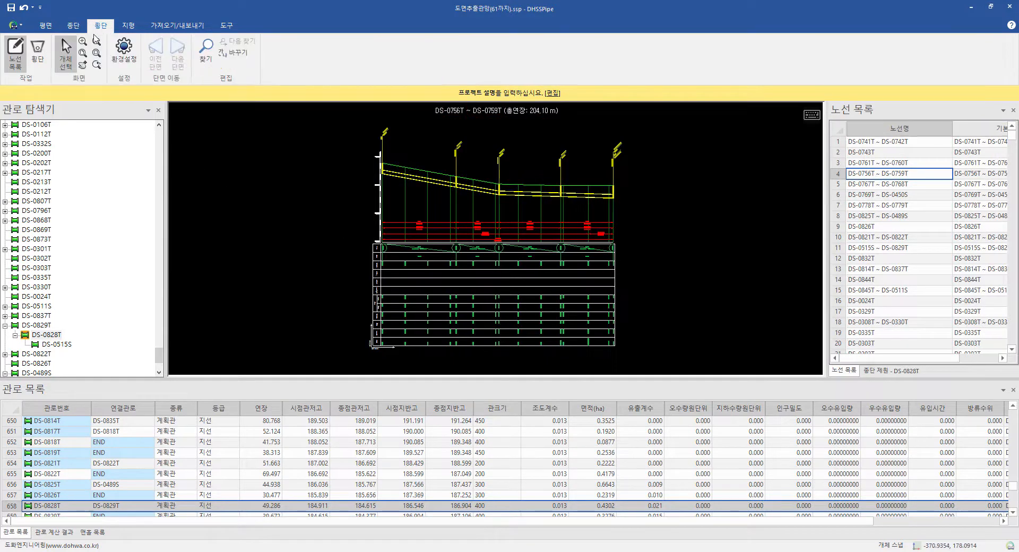
{"action": "left_click", "coordinate": [38, 53]}
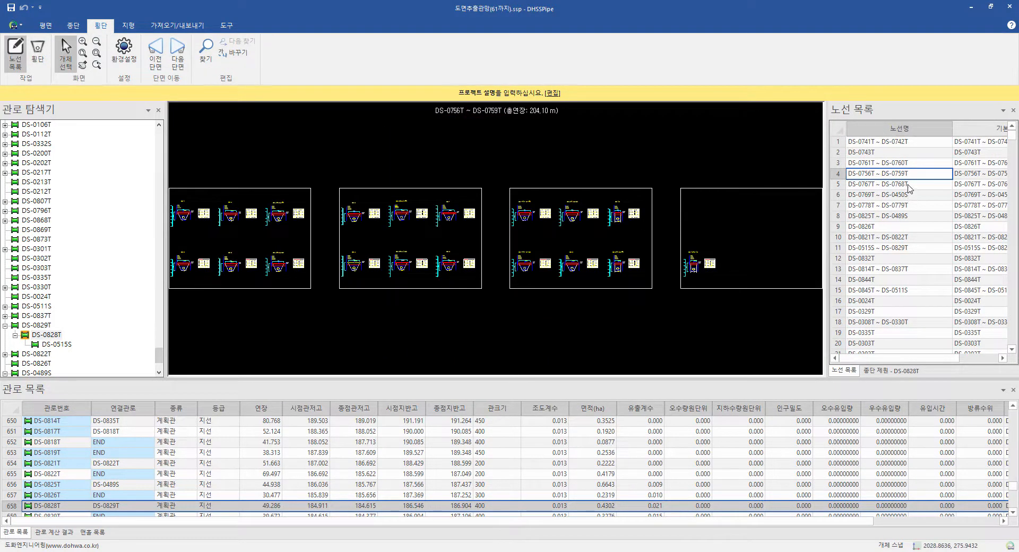
{"action": "left_click", "coordinate": [907, 184]}
{"action": "left_click", "coordinate": [905, 195]}
{"action": "left_click", "coordinate": [905, 206]}
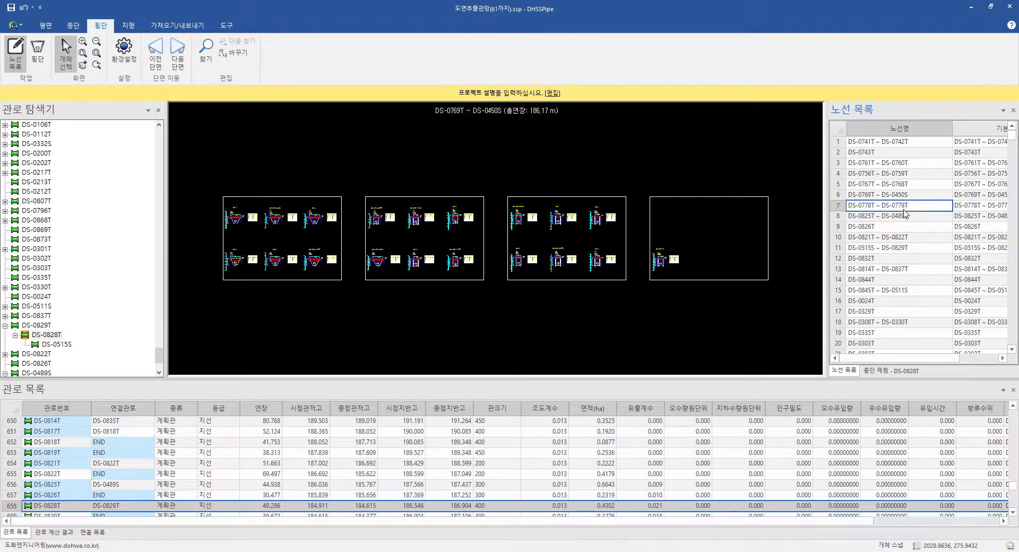
{"action": "left_click", "coordinate": [905, 216]}
{"action": "left_click", "coordinate": [906, 238]}
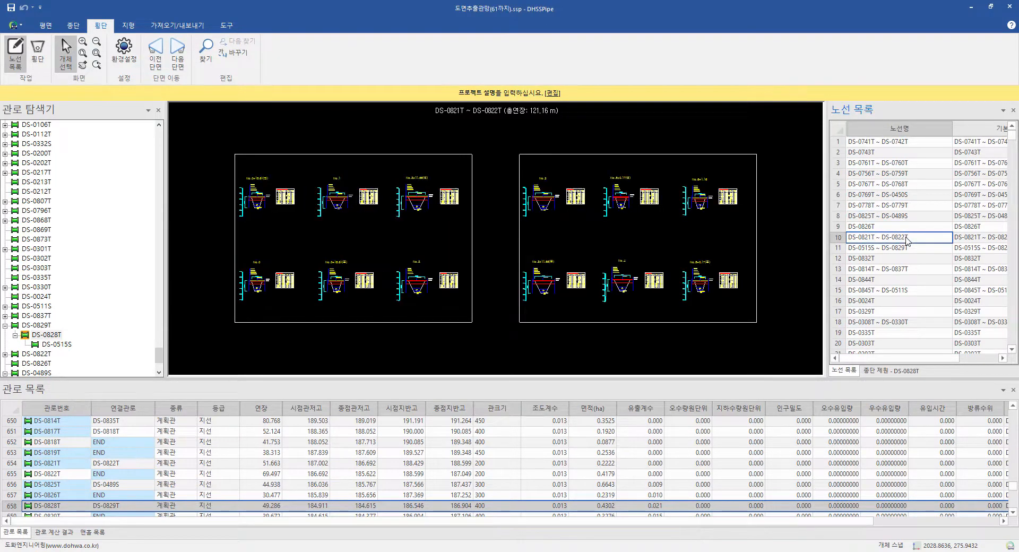
{"action": "left_click", "coordinate": [906, 248]}
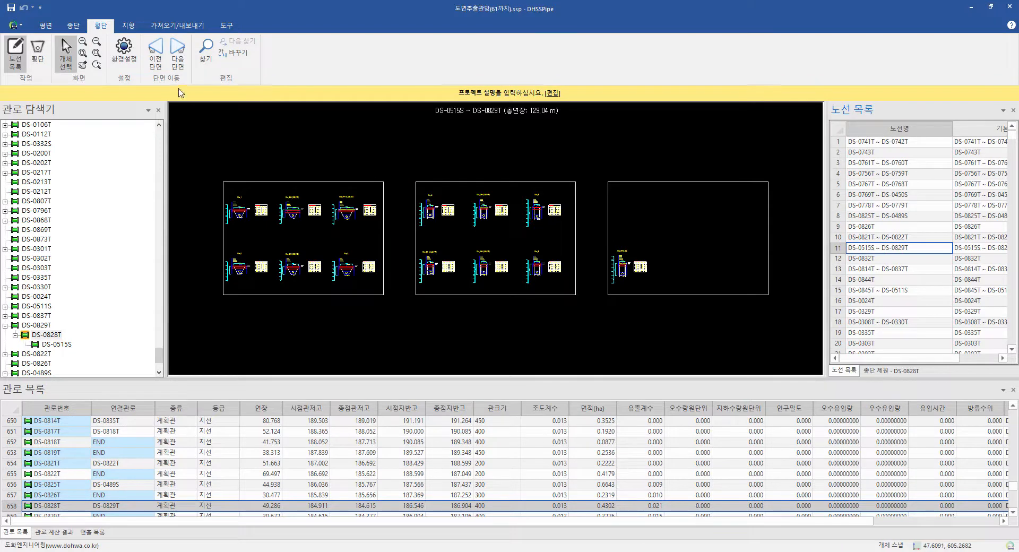
Step: Step through the cross-sections of route DS-0515S ~ DS-0829T to No.3+12.43(전) and examine its quantity table
{"action": "left_click", "coordinate": [176, 70]}
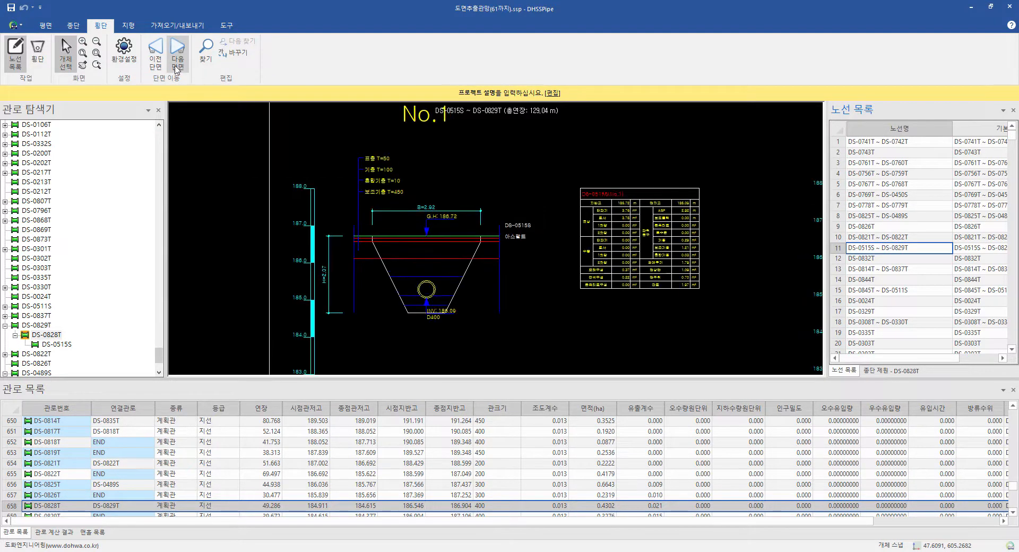
{"action": "left_click", "coordinate": [177, 70]}
{"action": "left_click", "coordinate": [177, 69]}
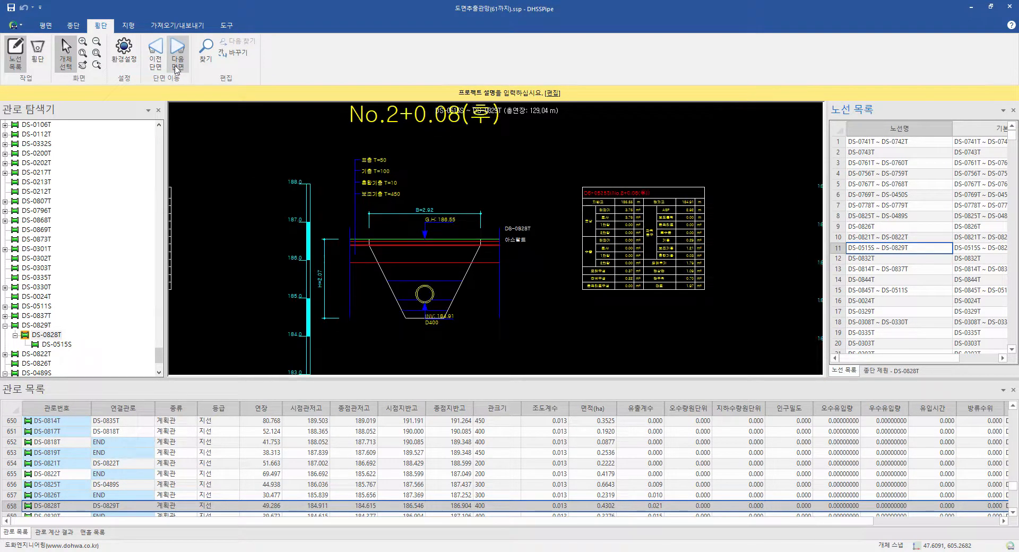
{"action": "left_click", "coordinate": [177, 69]}
{"action": "left_click", "coordinate": [177, 69]}
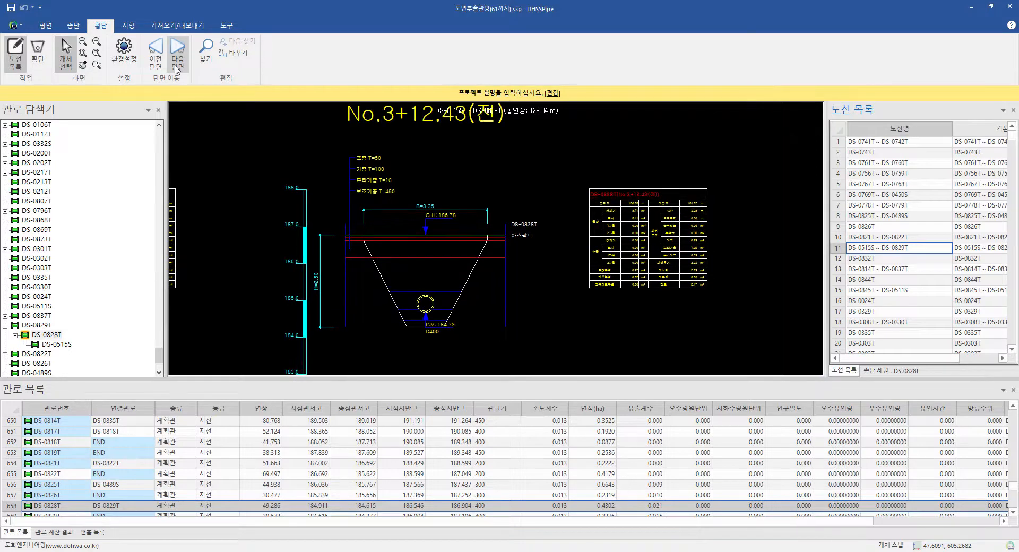
{"action": "scroll", "coordinate": [541, 227], "scroll_direction": "up", "scroll_amount": 3}
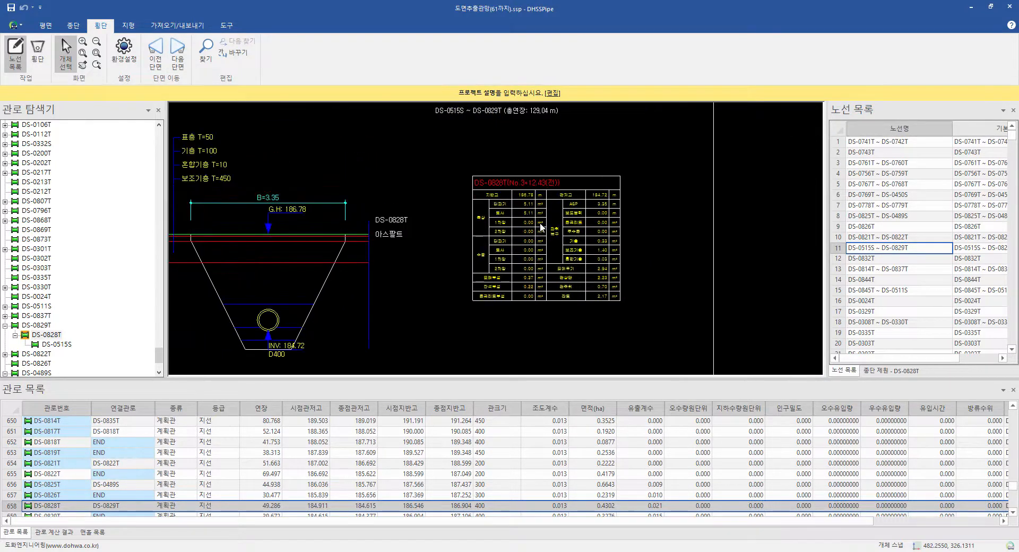
{"action": "scroll", "coordinate": [542, 227], "scroll_direction": "up", "scroll_amount": 2}
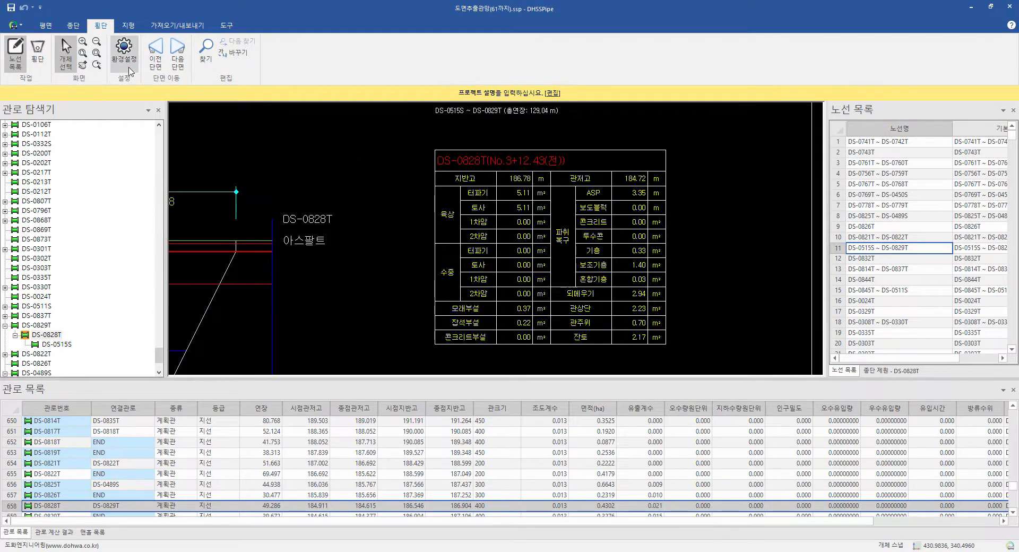
Step: Clear the label cells from ASP to 혼합기층 in the cross-section quantity table template and apply the change
{"action": "left_click", "coordinate": [130, 71]}
{"action": "left_click", "coordinate": [343, 256]}
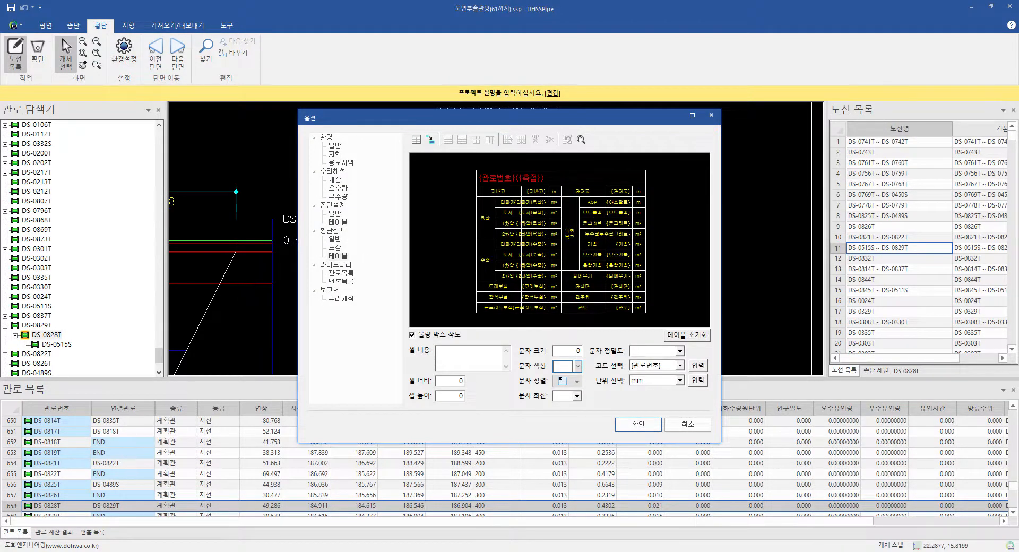
{"action": "left_click_drag", "start_coordinate": [592, 200], "coordinate": [594, 263]}
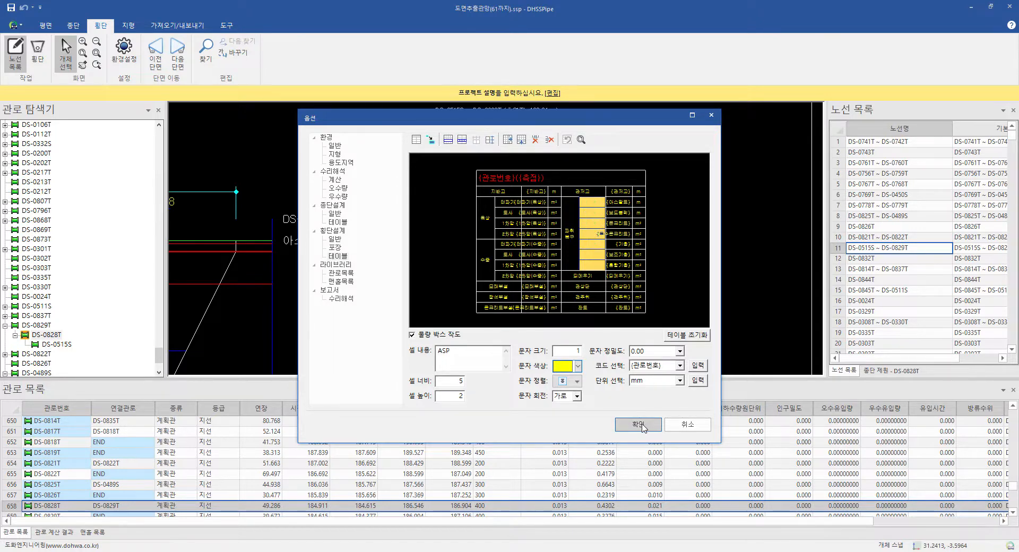
{"action": "left_click", "coordinate": [639, 425]}
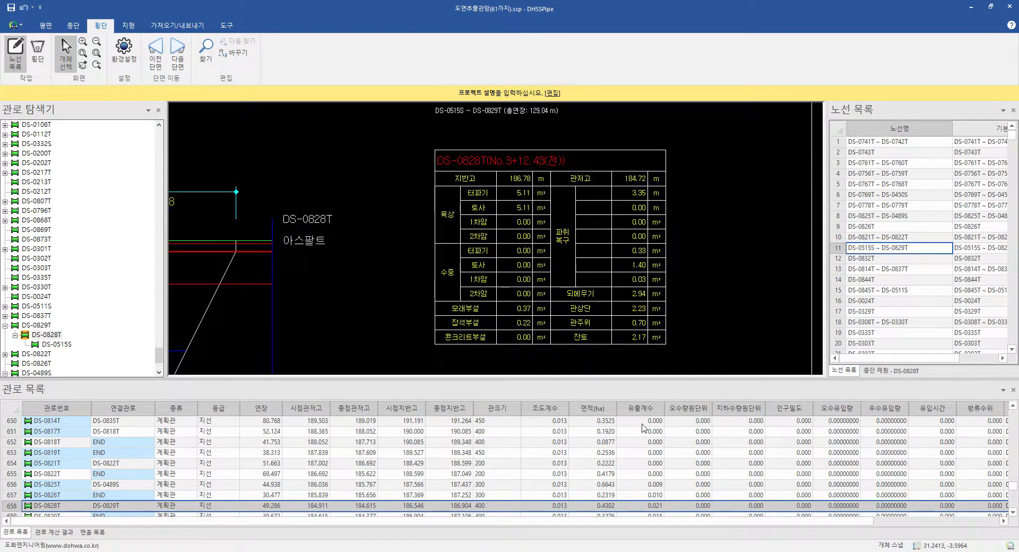
Step: Reset the cross-section quantity table template to its default layout and apply it
{"action": "left_click", "coordinate": [124, 48]}
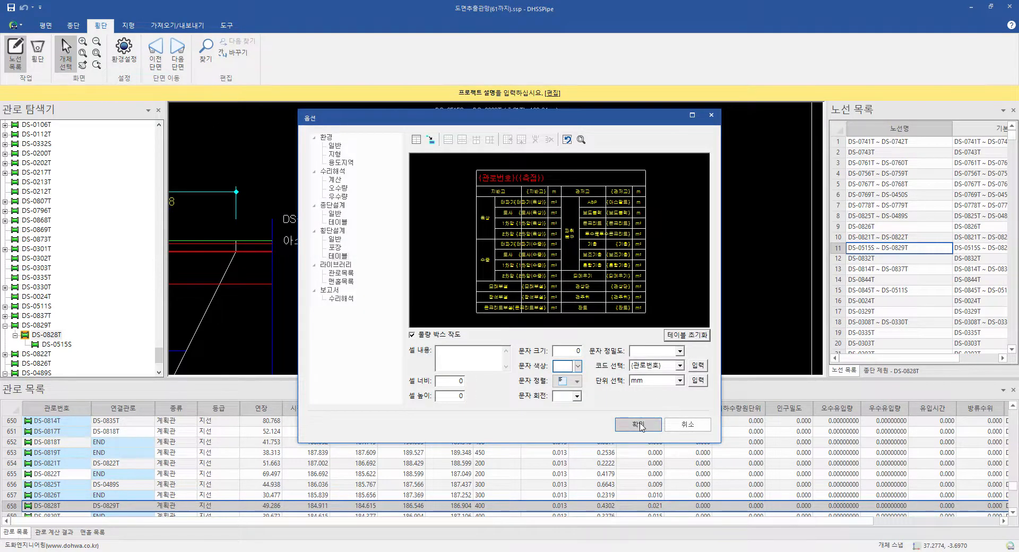
{"action": "left_click", "coordinate": [641, 425]}
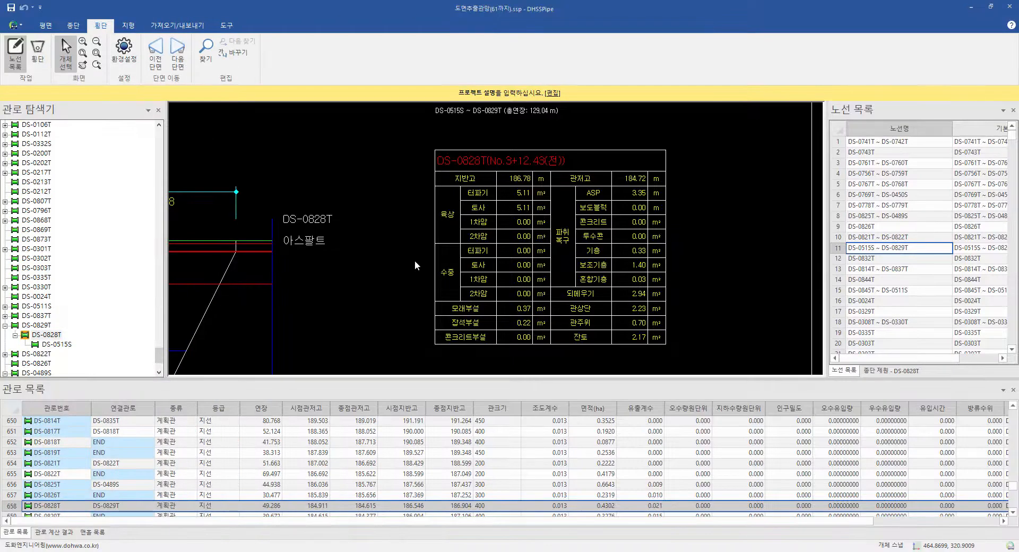
Step: Export the hydraulic analysis report to Excel as 도면추출관망(61까지)_수리.xls, look through its pipe rows and return to DHSSPipe
{"action": "left_click", "coordinate": [188, 29]}
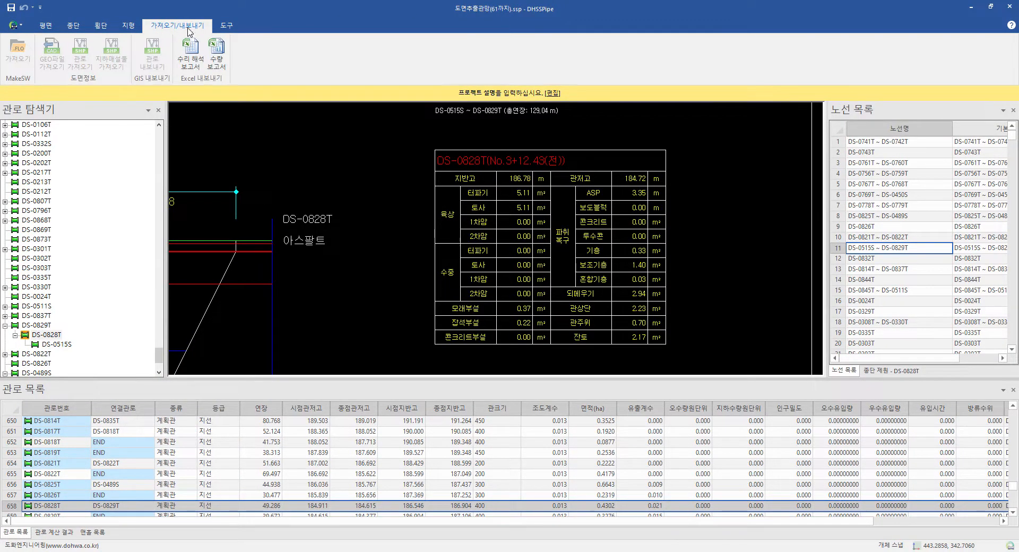
{"action": "left_click", "coordinate": [197, 62]}
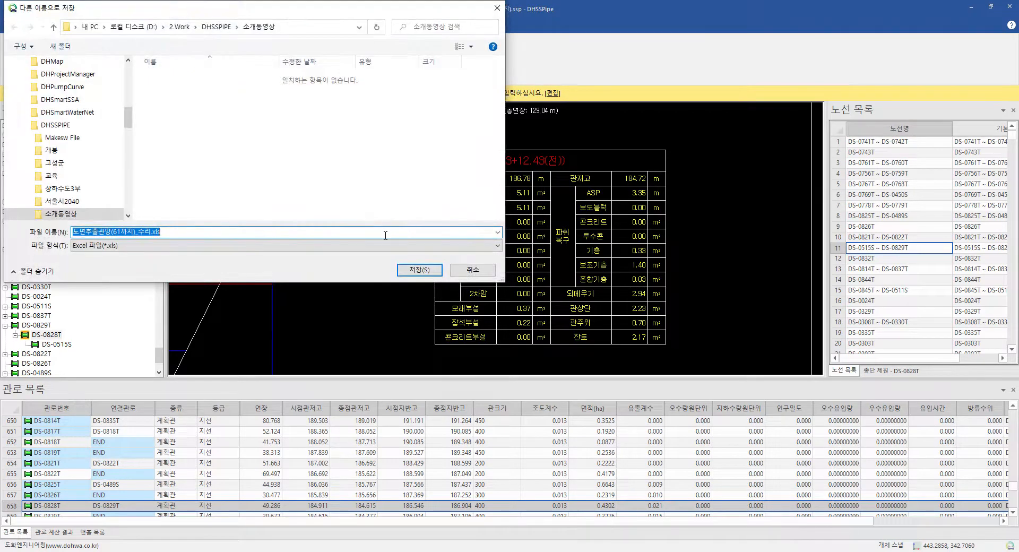
{"action": "left_click", "coordinate": [419, 270]}
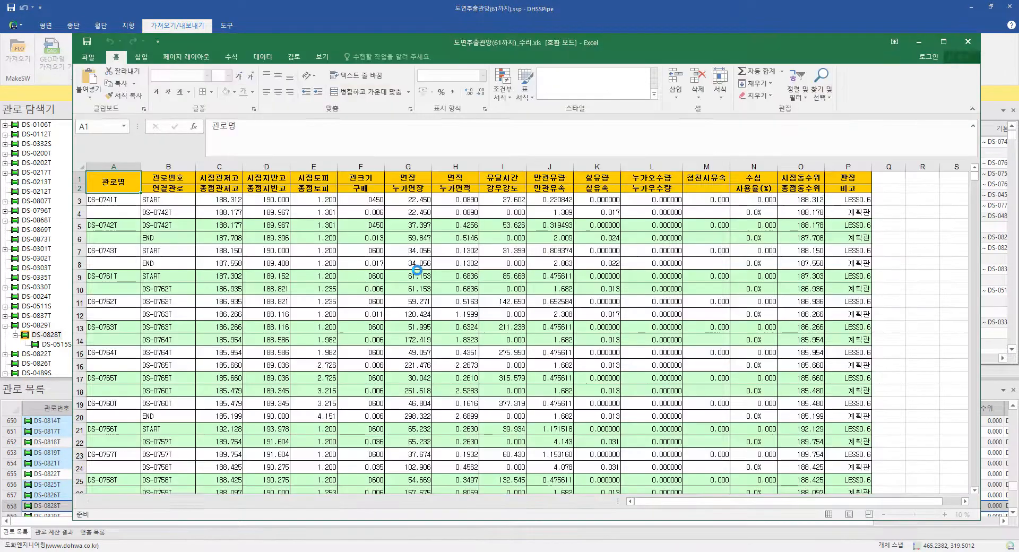
{"action": "scroll", "coordinate": [418, 269], "scroll_direction": "down", "scroll_amount": 6}
{"action": "scroll", "coordinate": [418, 270], "scroll_direction": "down", "scroll_amount": 20}
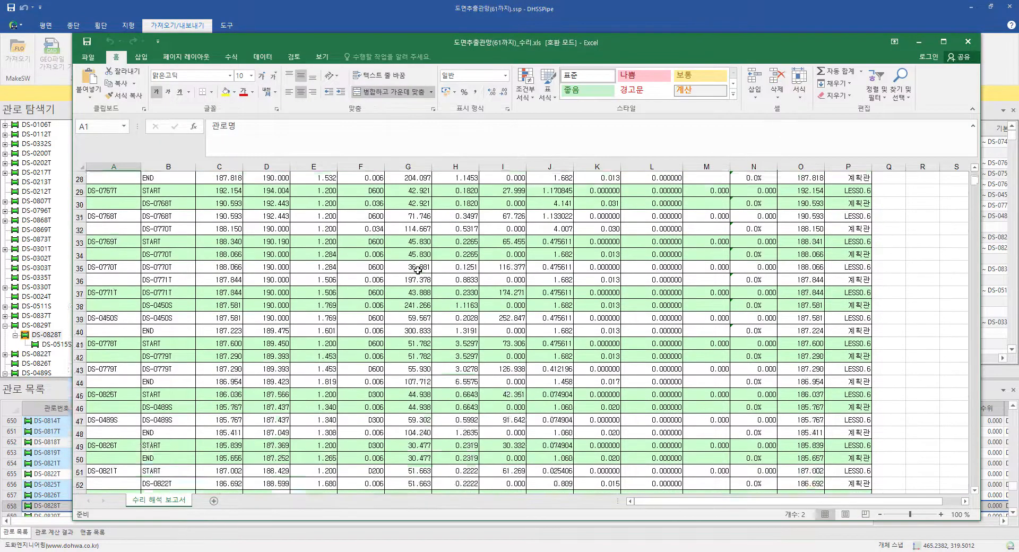
{"action": "scroll", "coordinate": [418, 270], "scroll_direction": "down", "scroll_amount": 10}
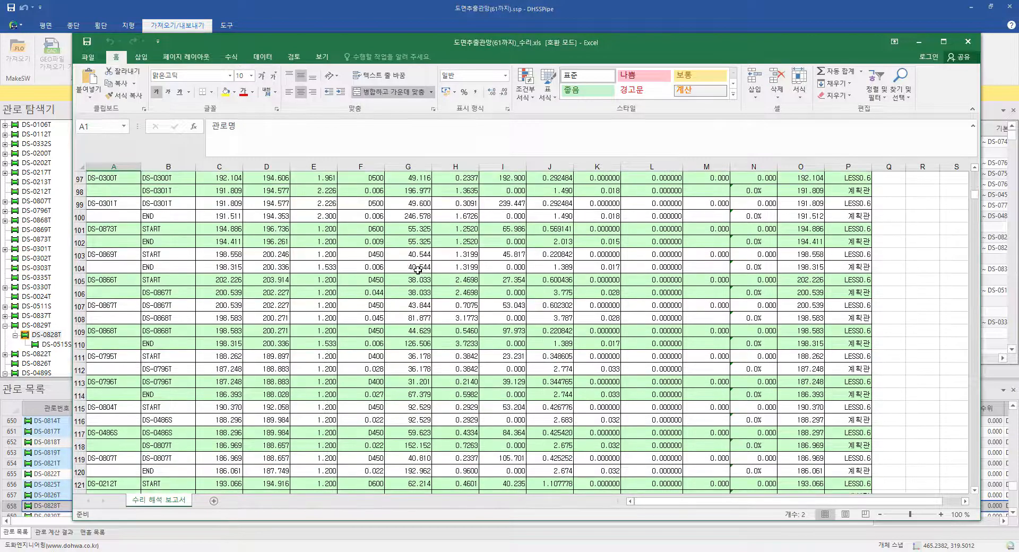
{"action": "left_click", "coordinate": [366, 12]}
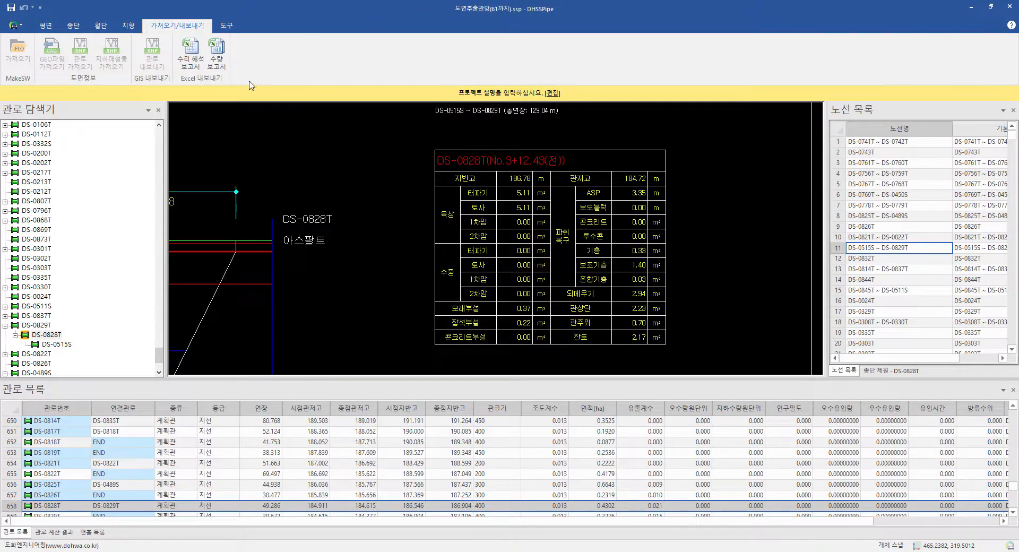
Step: Export the quantity report to Excel as 도면추출관망(61까지)_수량.xls and review its 관로공, 맨홀공, 부관공 and 간이흙막이공 sheets
{"action": "left_click", "coordinate": [221, 68]}
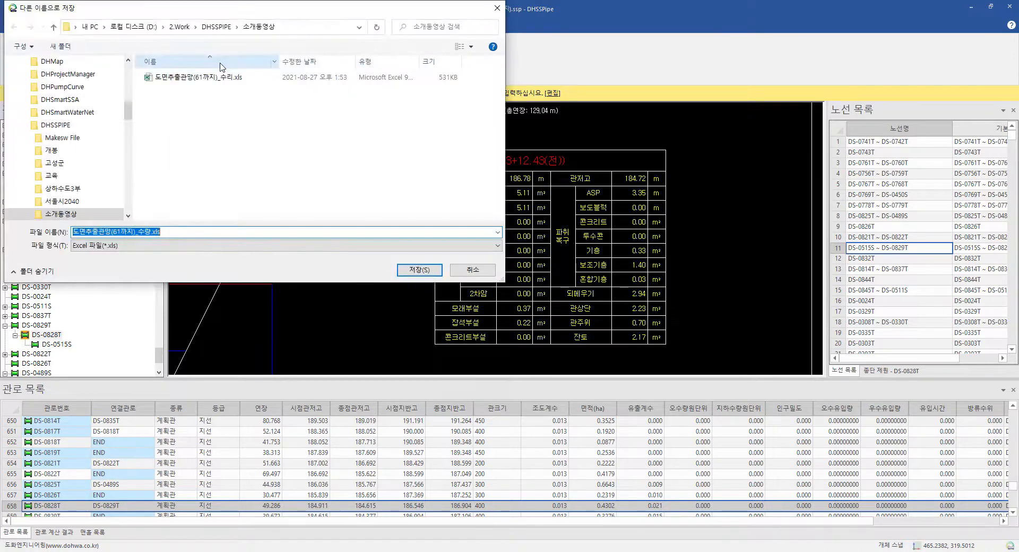
{"action": "left_click", "coordinate": [409, 270]}
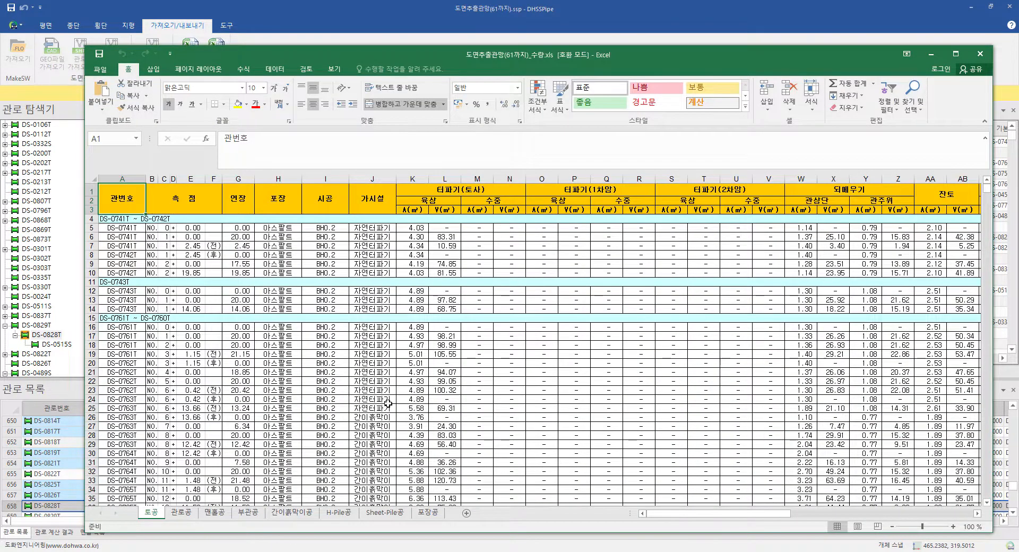
{"action": "left_click", "coordinate": [187, 515]}
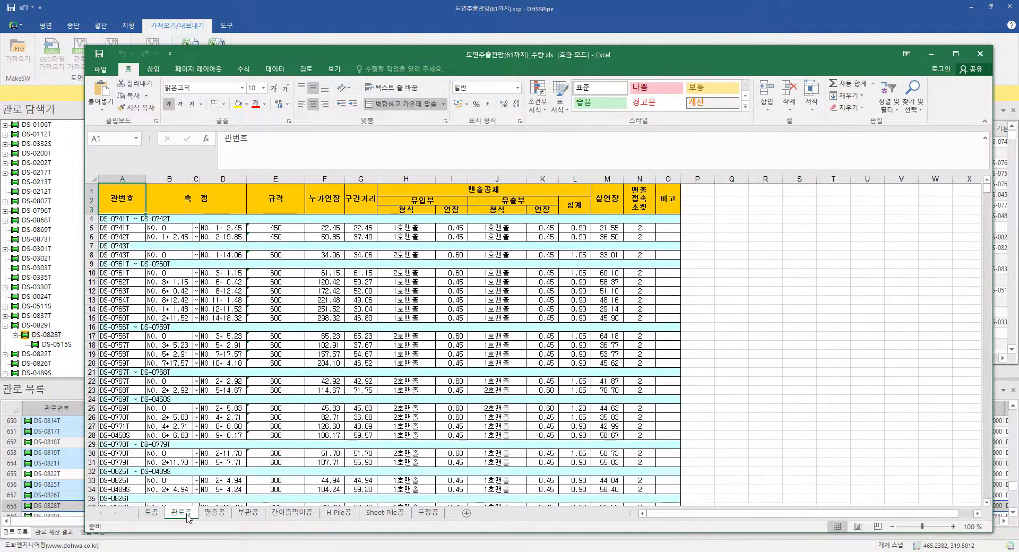
{"action": "scroll", "coordinate": [252, 477], "scroll_direction": "down", "scroll_amount": 10}
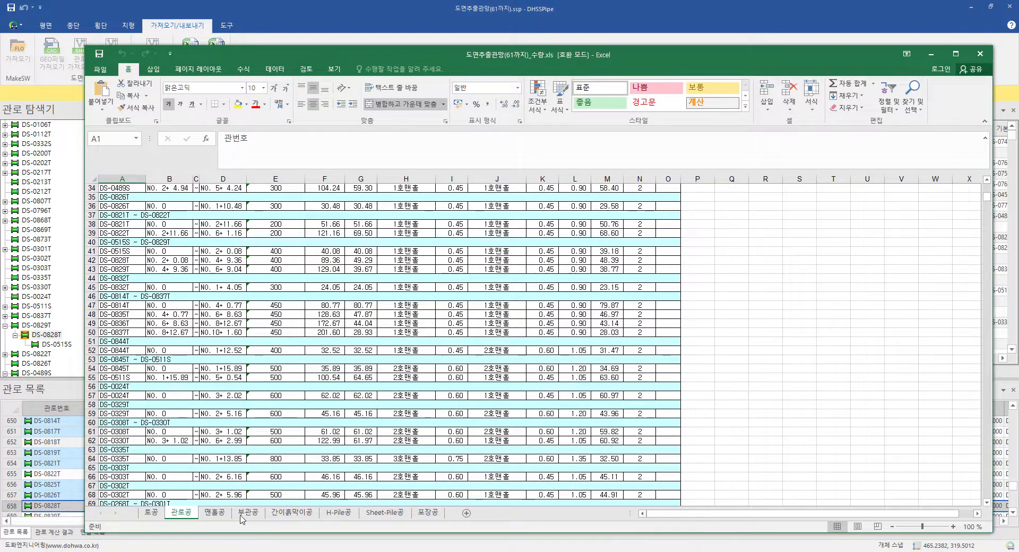
{"action": "left_click", "coordinate": [214, 512]}
{"action": "left_click", "coordinate": [247, 512]}
{"action": "left_click", "coordinate": [291, 512]}
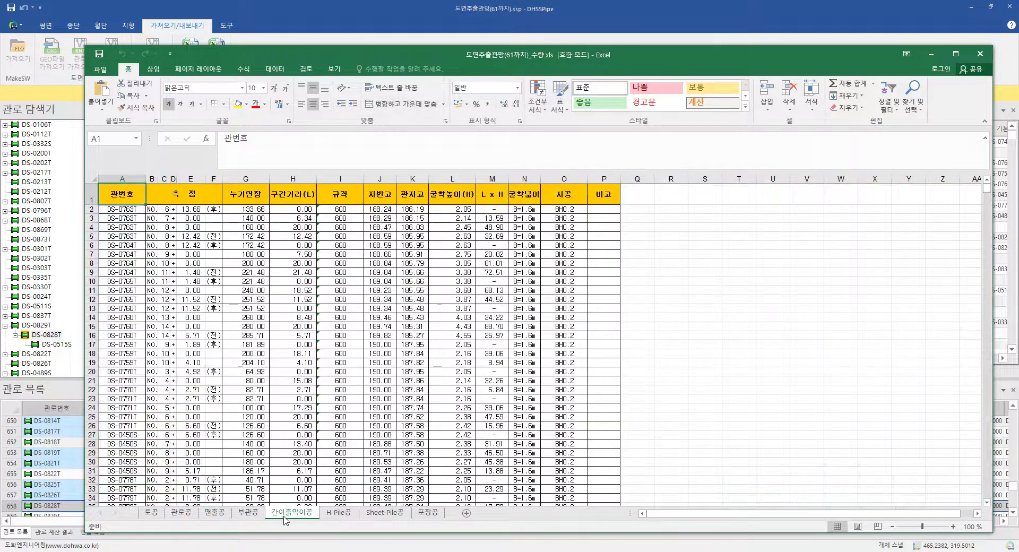
Step: Review the H-Pile공, Sheet-Pile공 and 포장공 sheets of the exported quantity workbook
{"action": "left_click", "coordinate": [339, 512]}
{"action": "left_click", "coordinate": [384, 513]}
{"action": "left_click", "coordinate": [428, 512]}
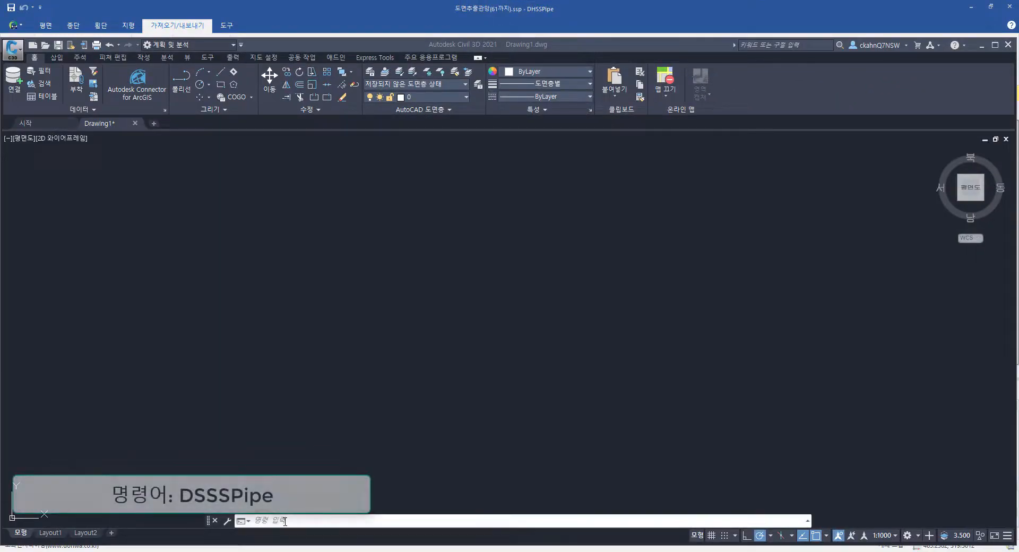
Step: In Autodesk Civil 3D, run the DSSSPIPE command, load the project file 도면추출관망(61까지).ssp and draw its pipe network plan (관망도)
{"action": "left_click", "coordinate": [286, 521]}
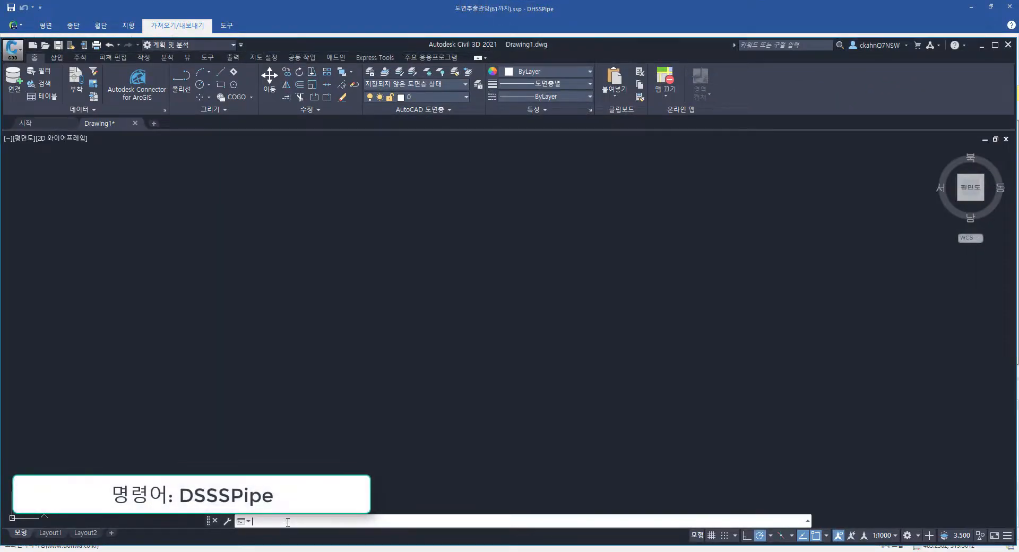
{"action": "type", "text": "DSsspipe"}
{"action": "key", "text": "Return"}
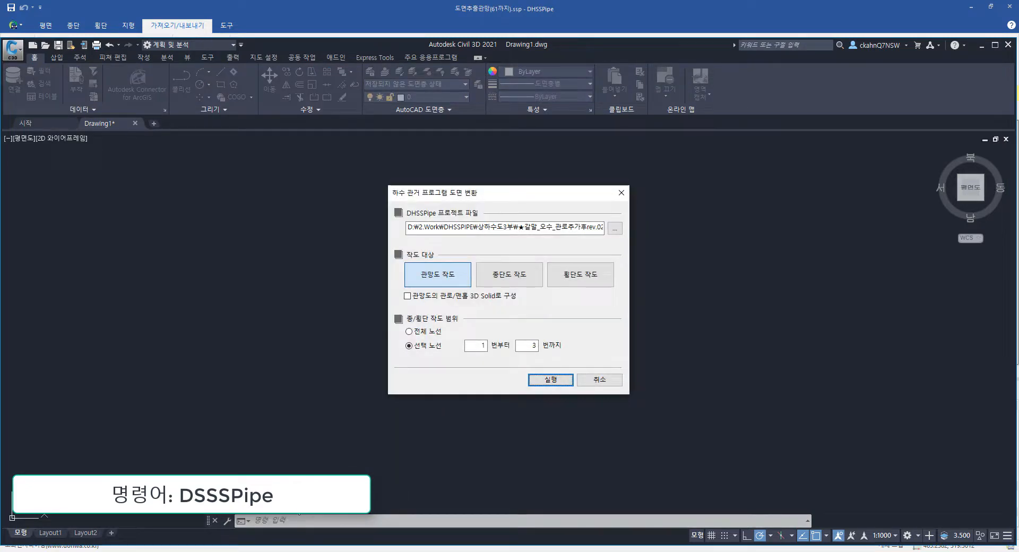
{"action": "left_click", "coordinate": [614, 228]}
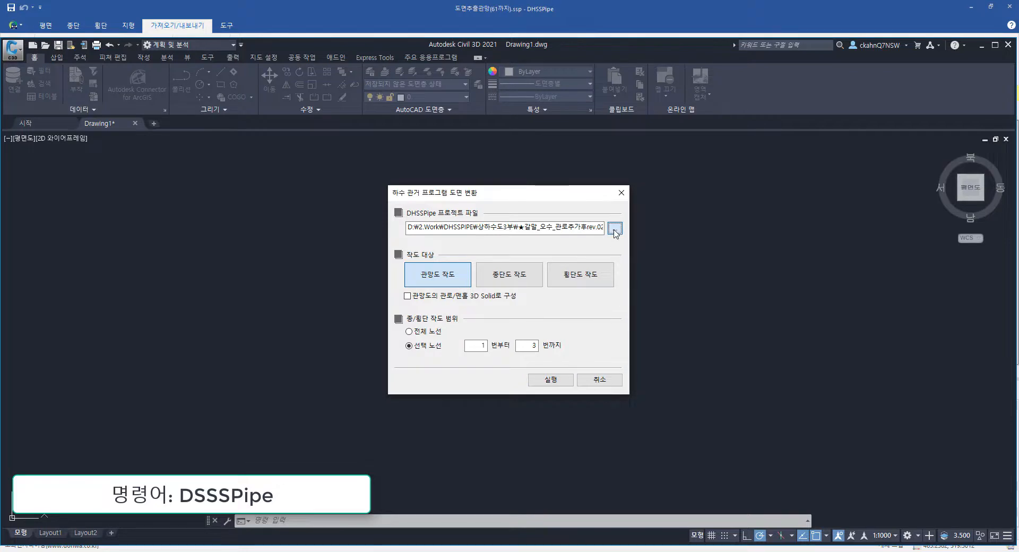
{"action": "double_click", "coordinate": [561, 251]}
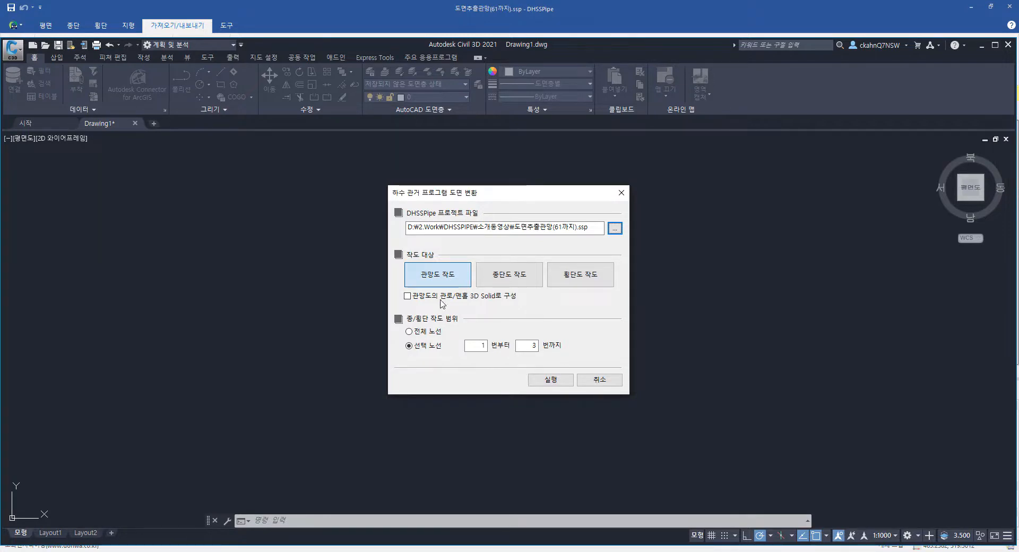
{"action": "left_click", "coordinate": [552, 380]}
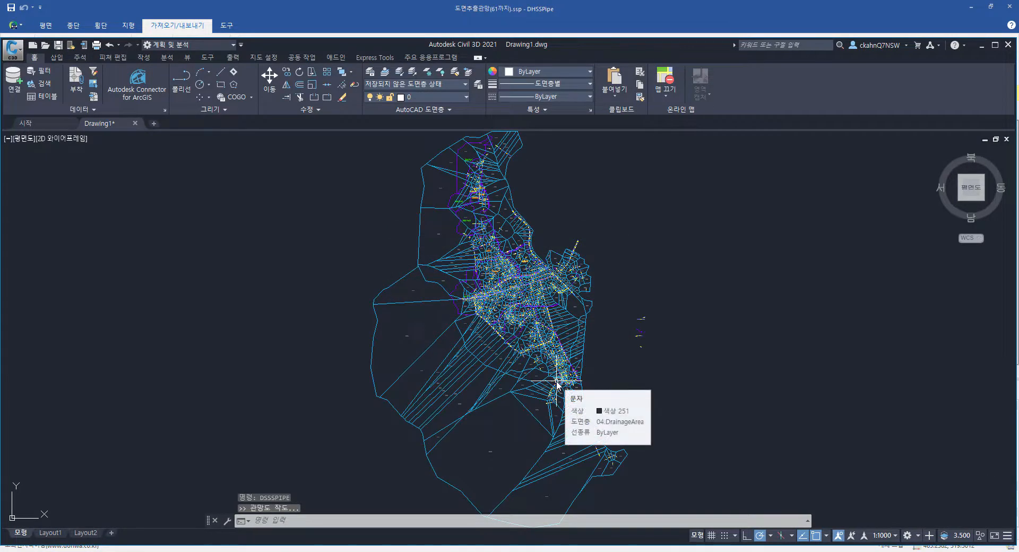
Step: Run the drawing conversion again to draw the longitudinal profiles (종단도) for selected routes 1 to 10
{"action": "left_click", "coordinate": [320, 523]}
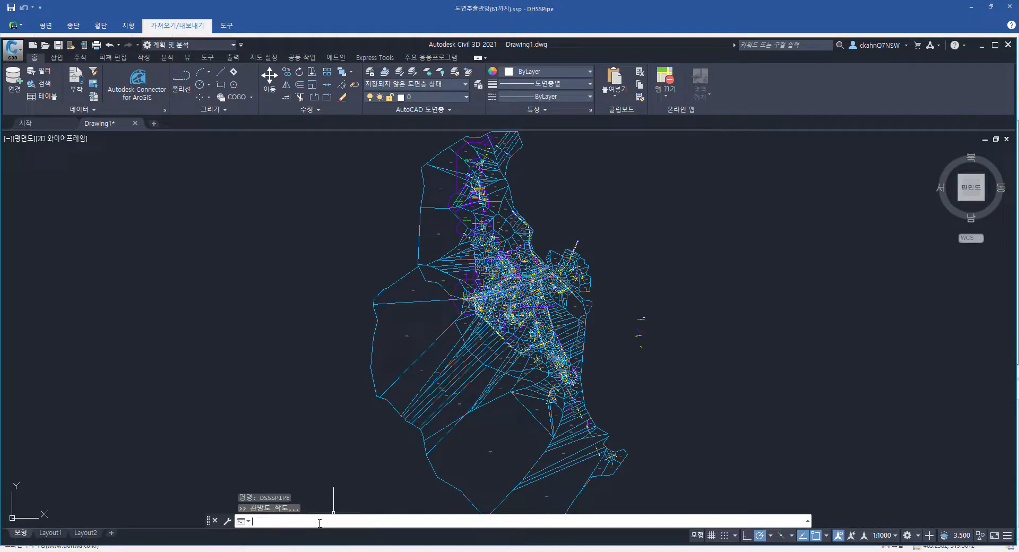
{"action": "key", "text": "Return"}
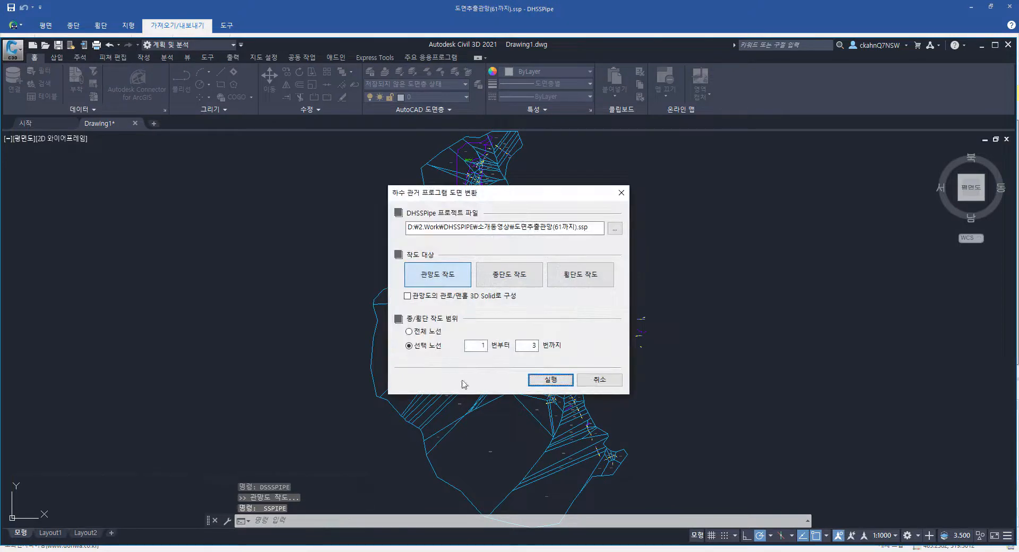
{"action": "left_click", "coordinate": [514, 277]}
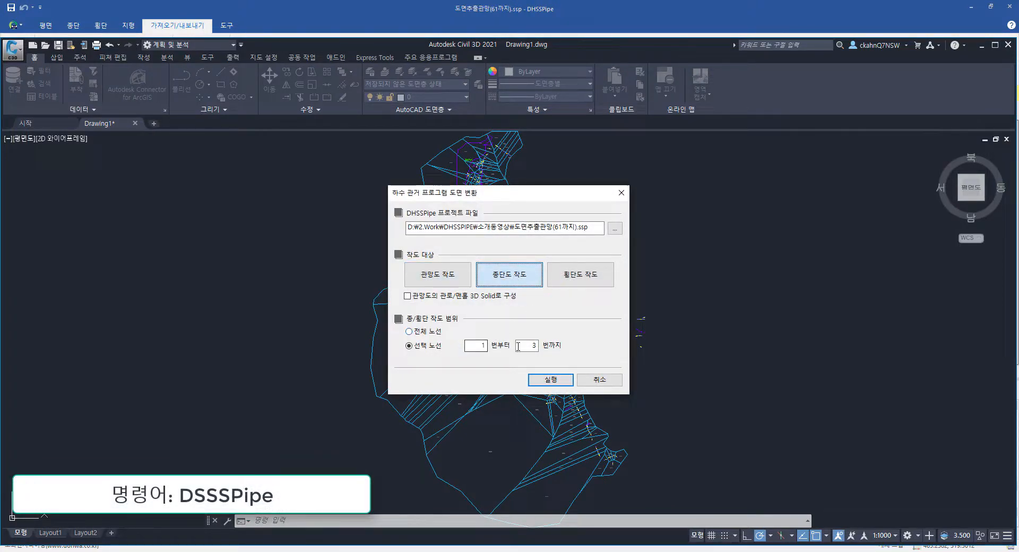
{"action": "left_click_drag", "start_coordinate": [518, 346], "coordinate": [545, 348]}
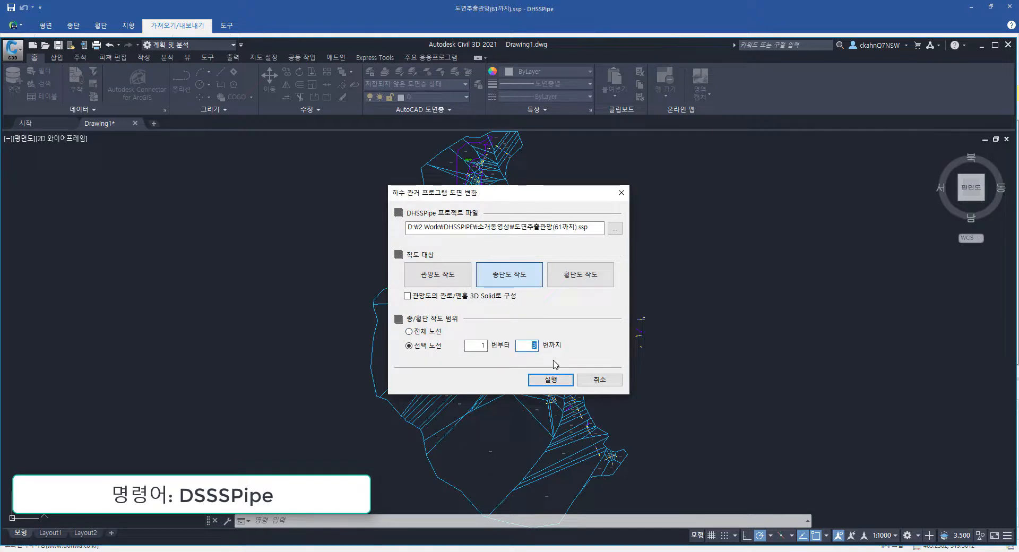
{"action": "type", "text": "10"}
{"action": "left_click", "coordinate": [551, 380]}
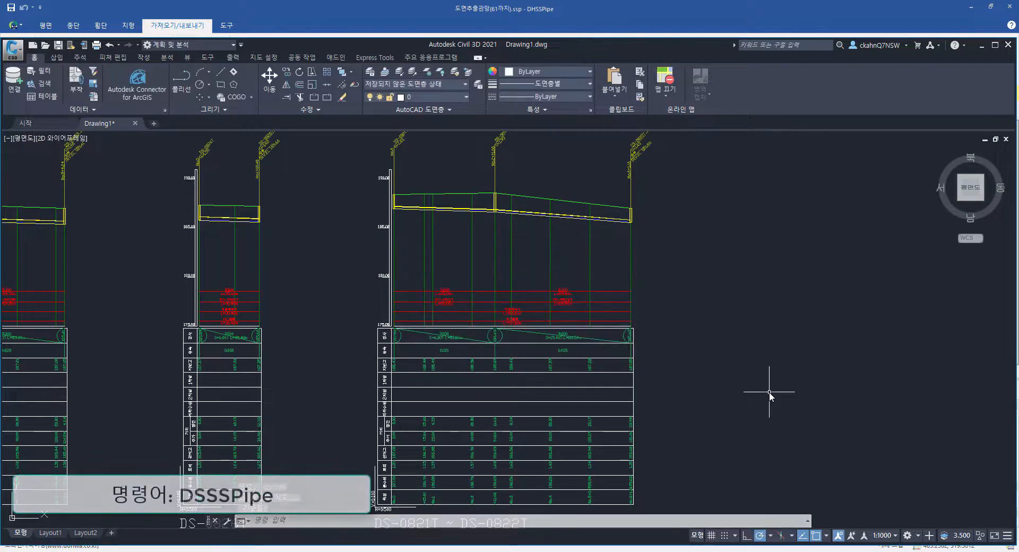
Step: Repeat the drawing conversion for the cross-sections (횡단도) of routes 1 to 10, placing the base point in the empty space beside the last profile
{"action": "key", "text": "Return"}
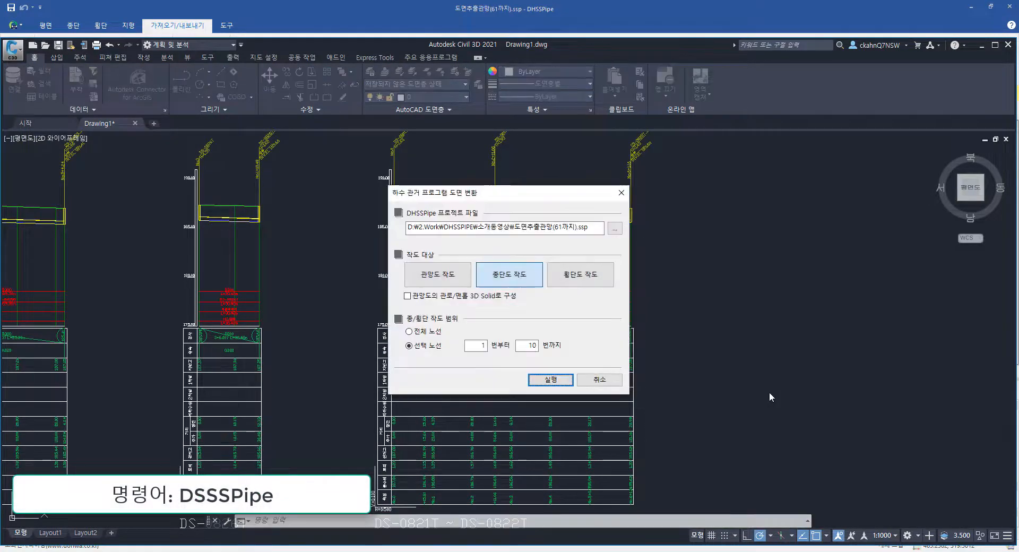
{"action": "left_click", "coordinate": [592, 278]}
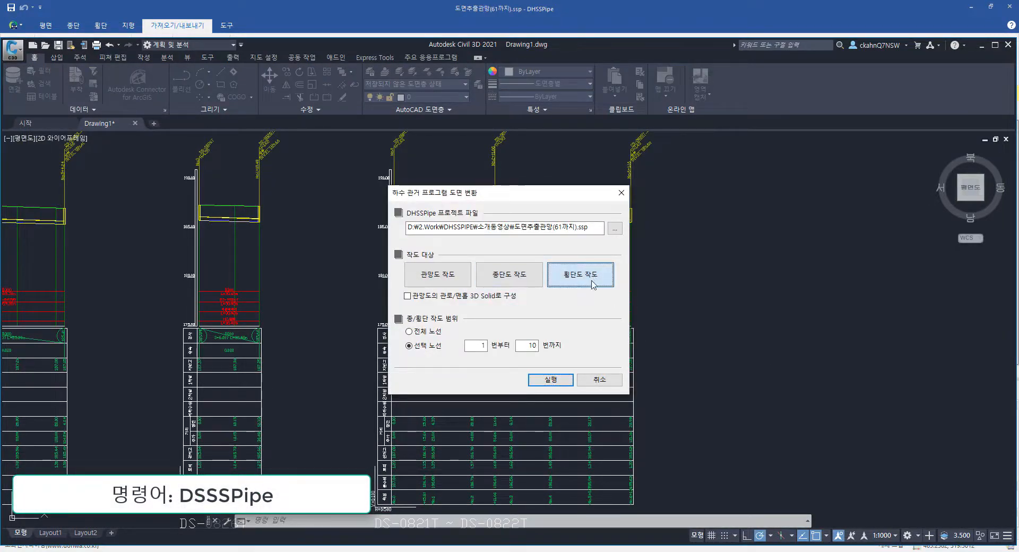
{"action": "left_click", "coordinate": [550, 380]}
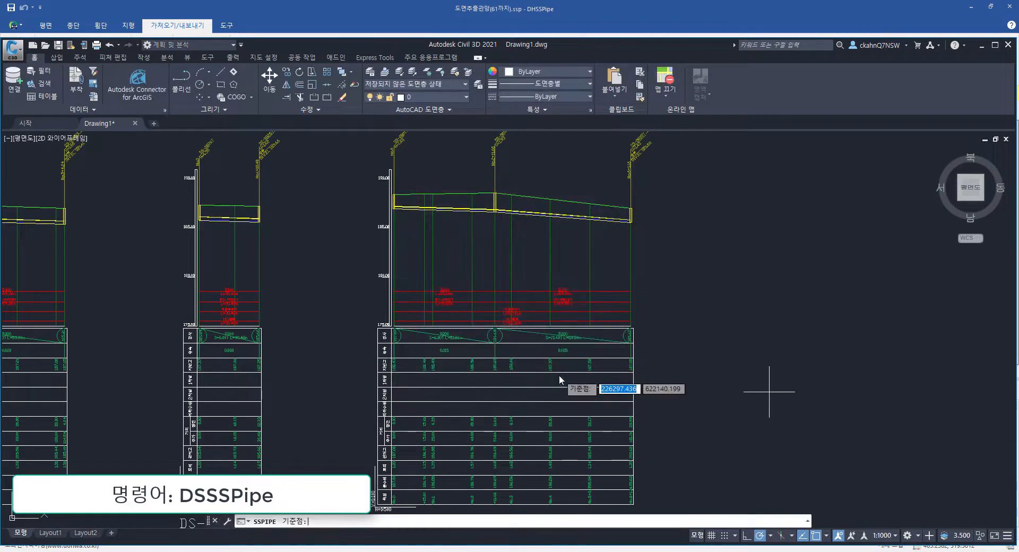
{"action": "left_click", "coordinate": [788, 430]}
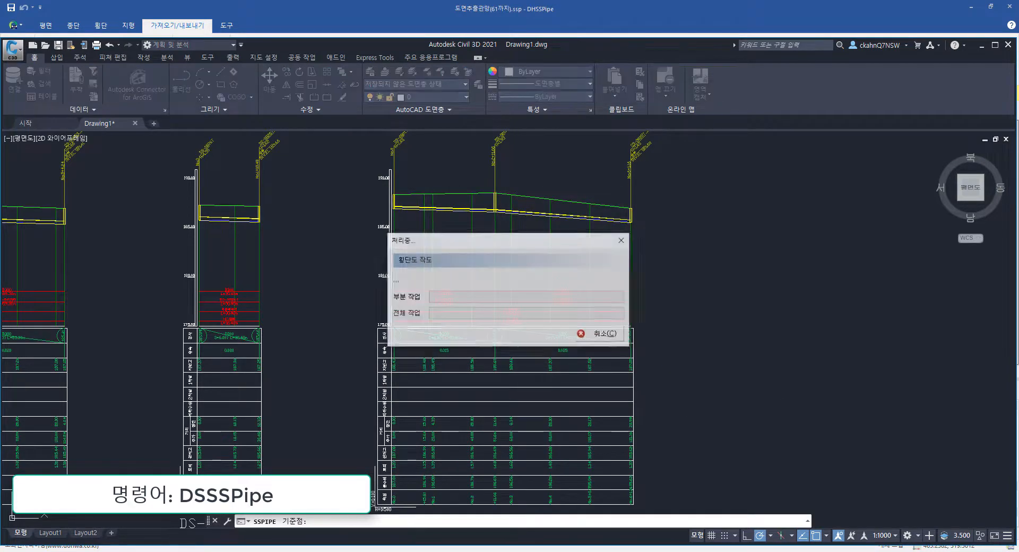